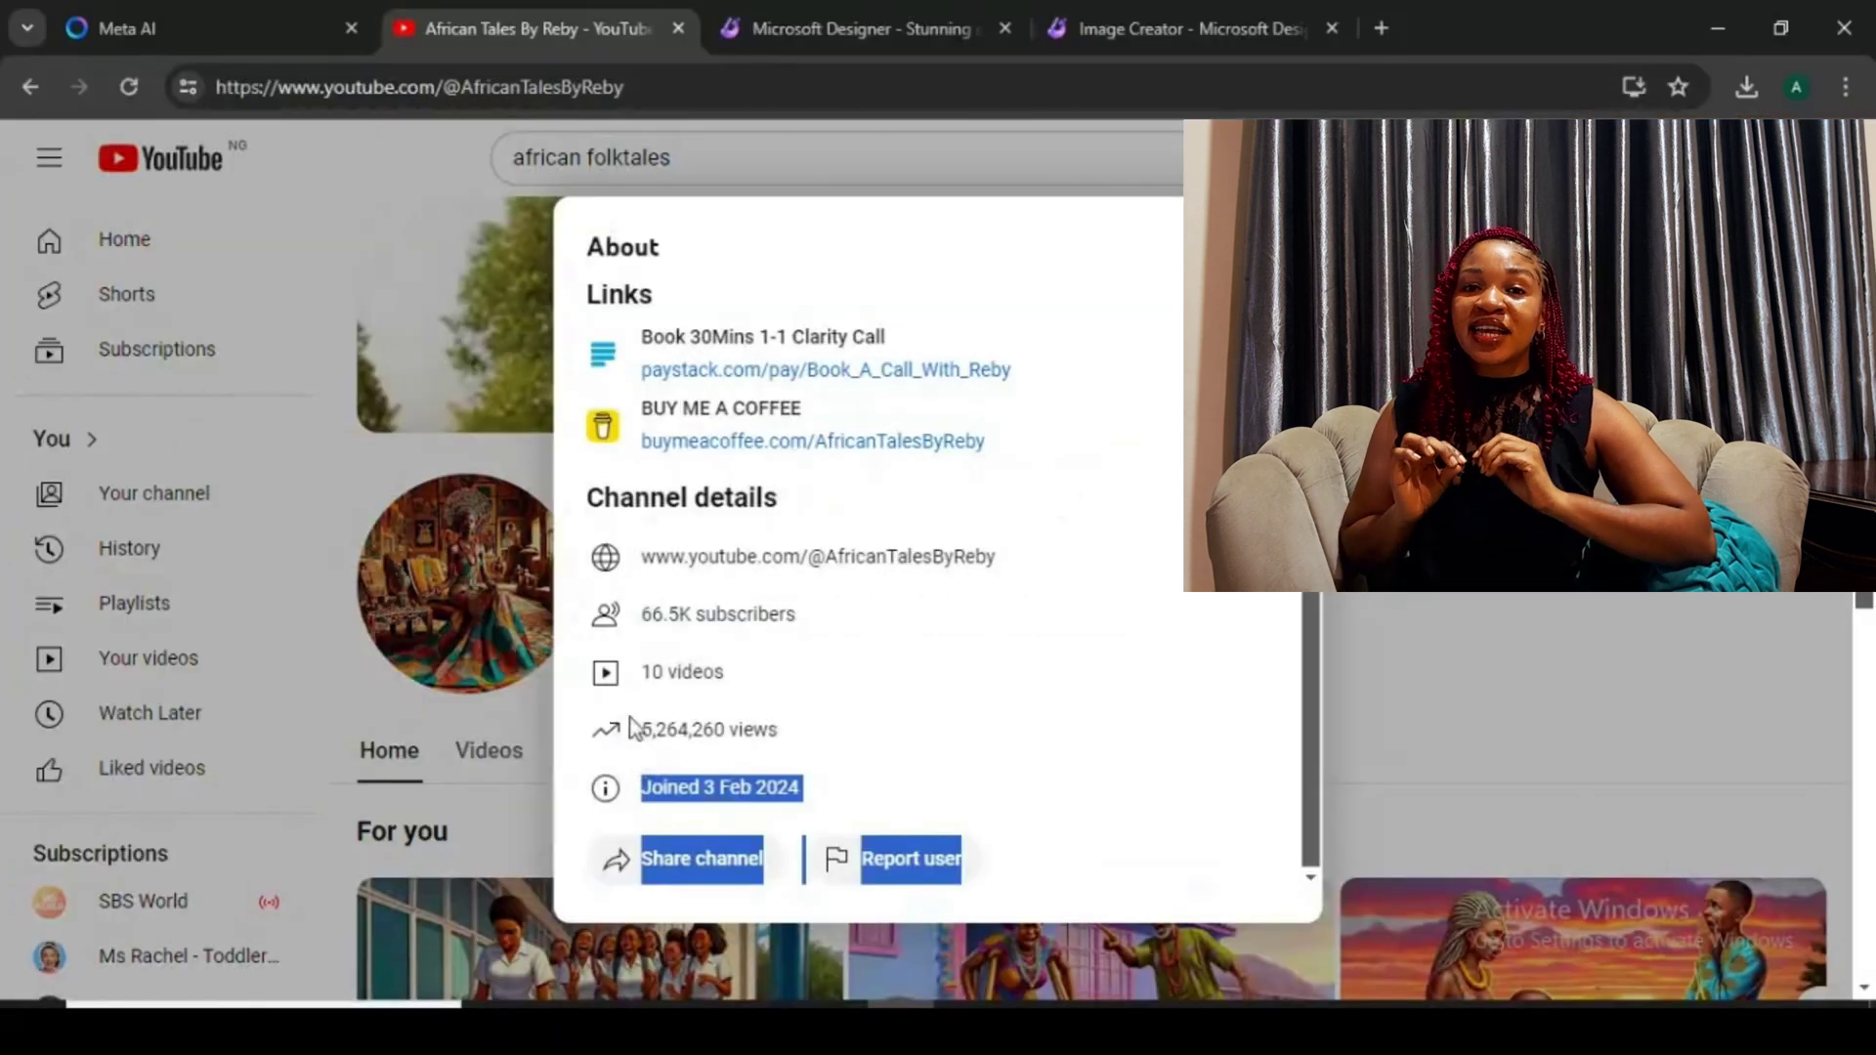
Close the channel details and look through the videos on the African Tales By Reby channel page.
{"action": "key", "text": "Escape"}
{"action": "scroll", "coordinate": [825, 440], "scroll_direction": "down", "scroll_amount": 6}
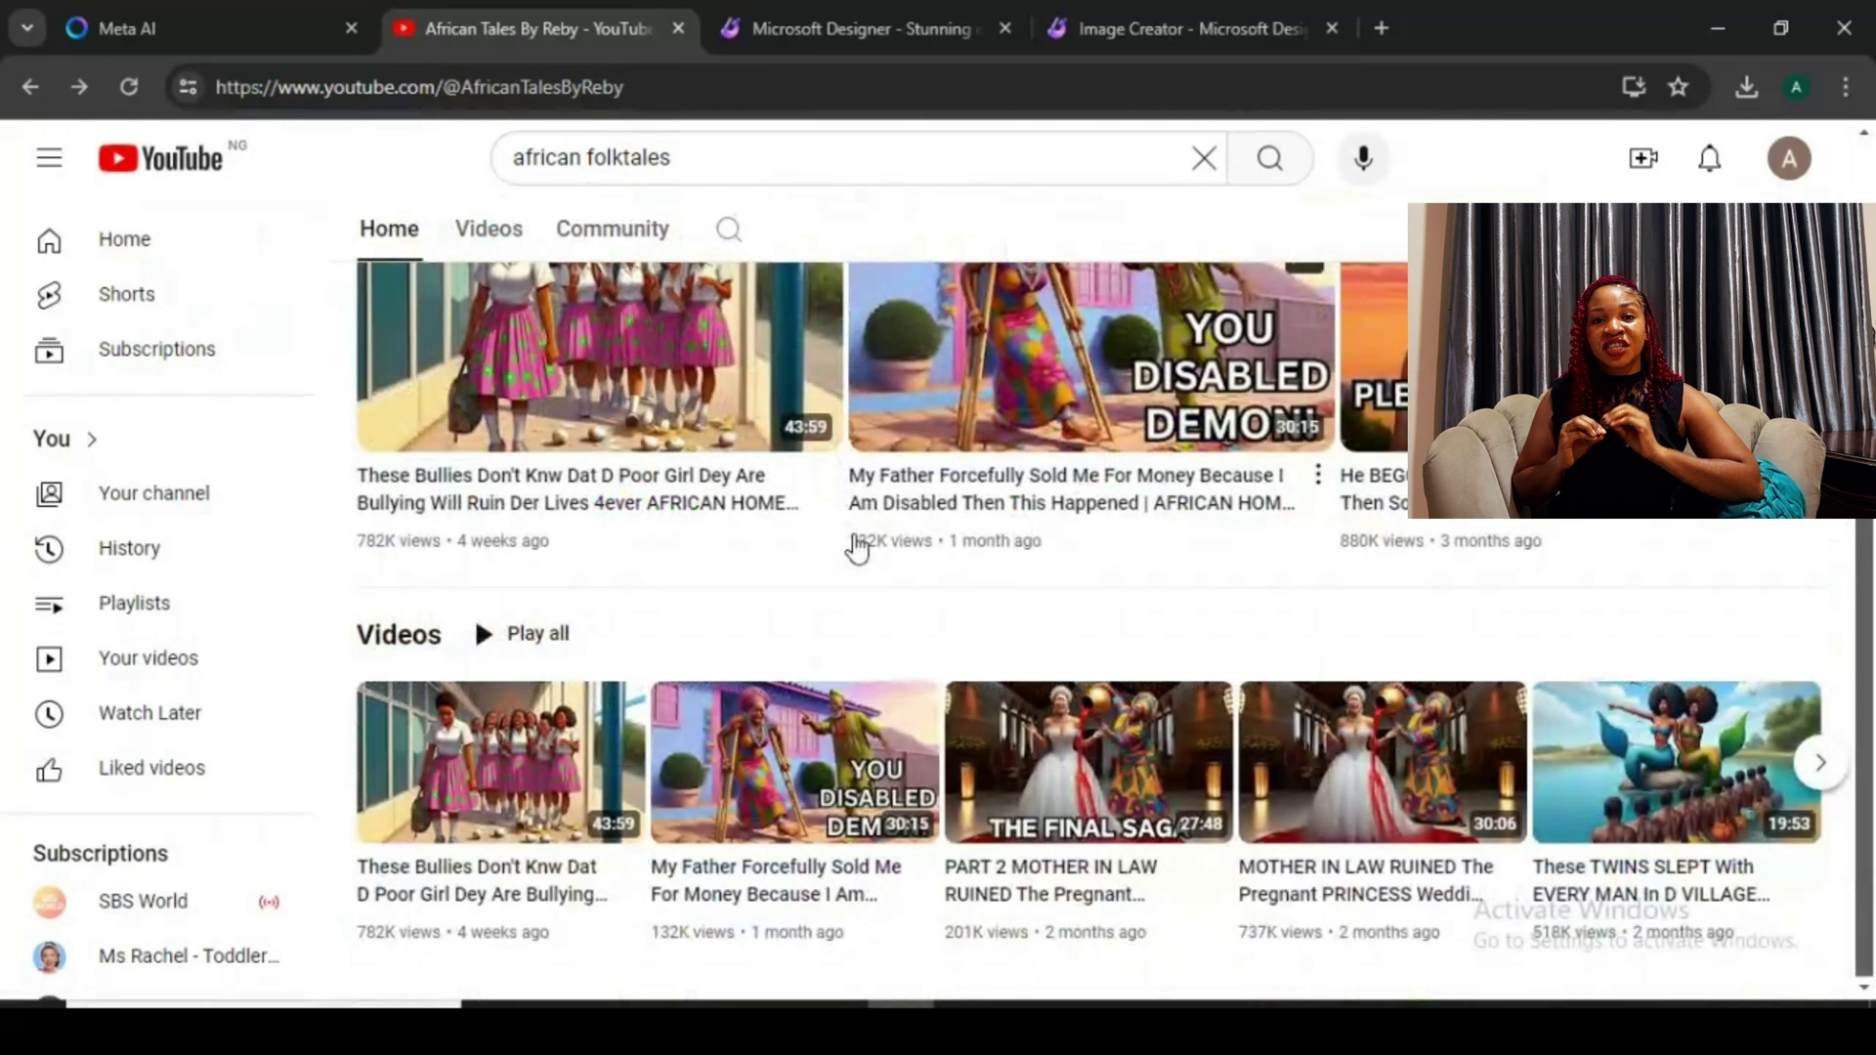
{"action": "scroll", "coordinate": [857, 542], "scroll_direction": "up", "scroll_amount": 6}
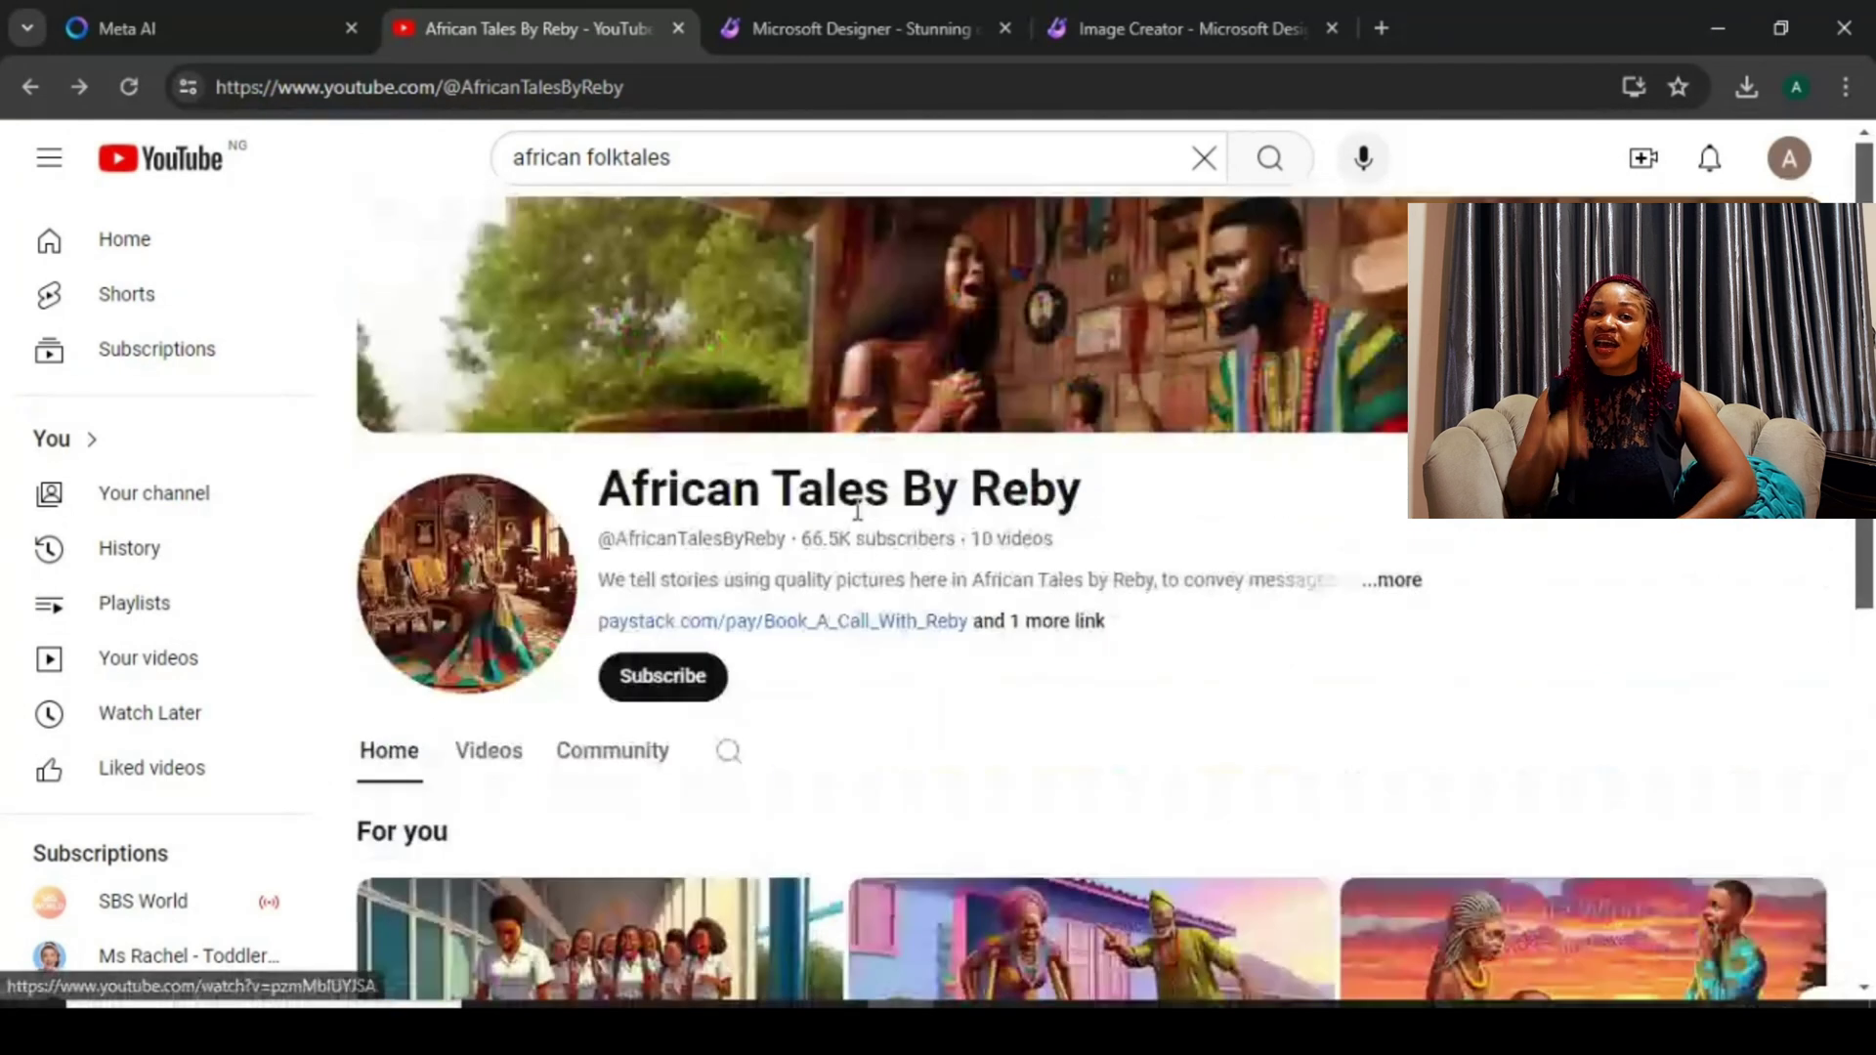
{"action": "scroll", "coordinate": [857, 510], "scroll_direction": "down", "scroll_amount": 6}
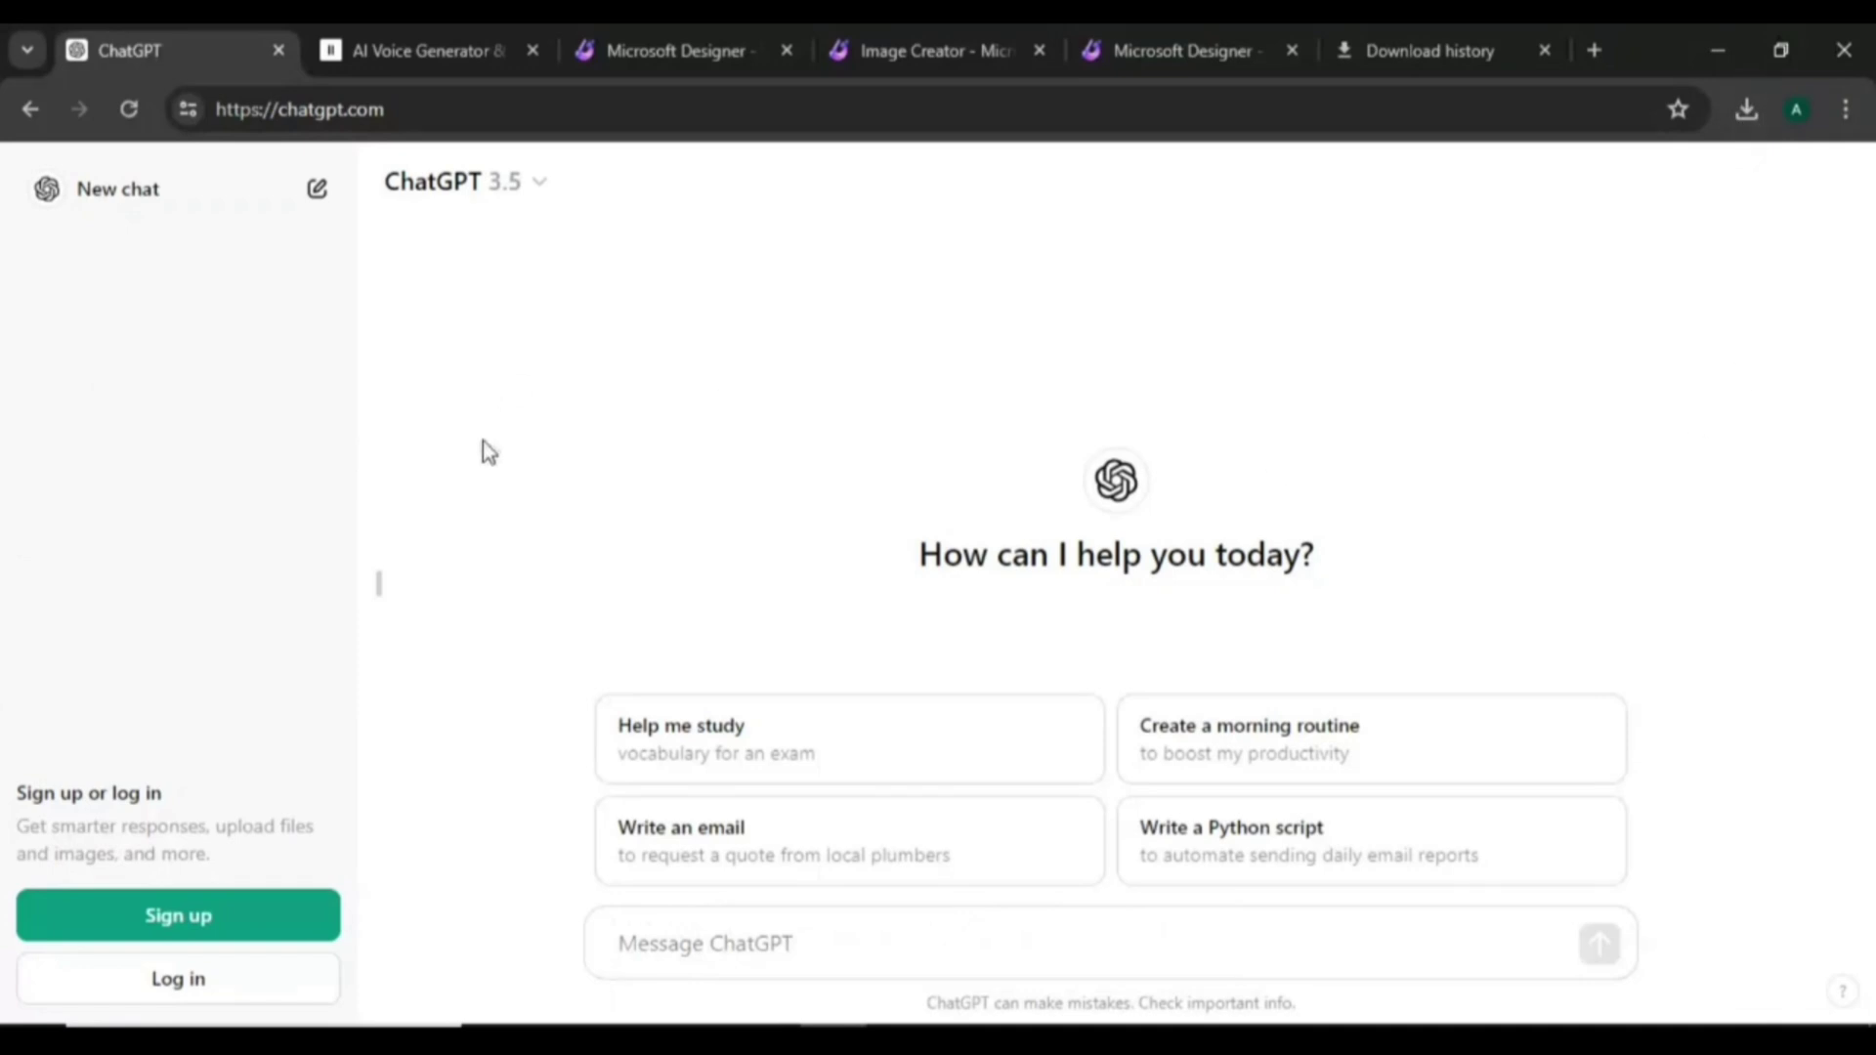
Ask ChatGPT for an animated African love story in Maasai culture, "forbidden love story", for YouTube voice-over, with AI image prompts for specific scenes.
{"action": "left_click", "coordinate": [742, 944]}
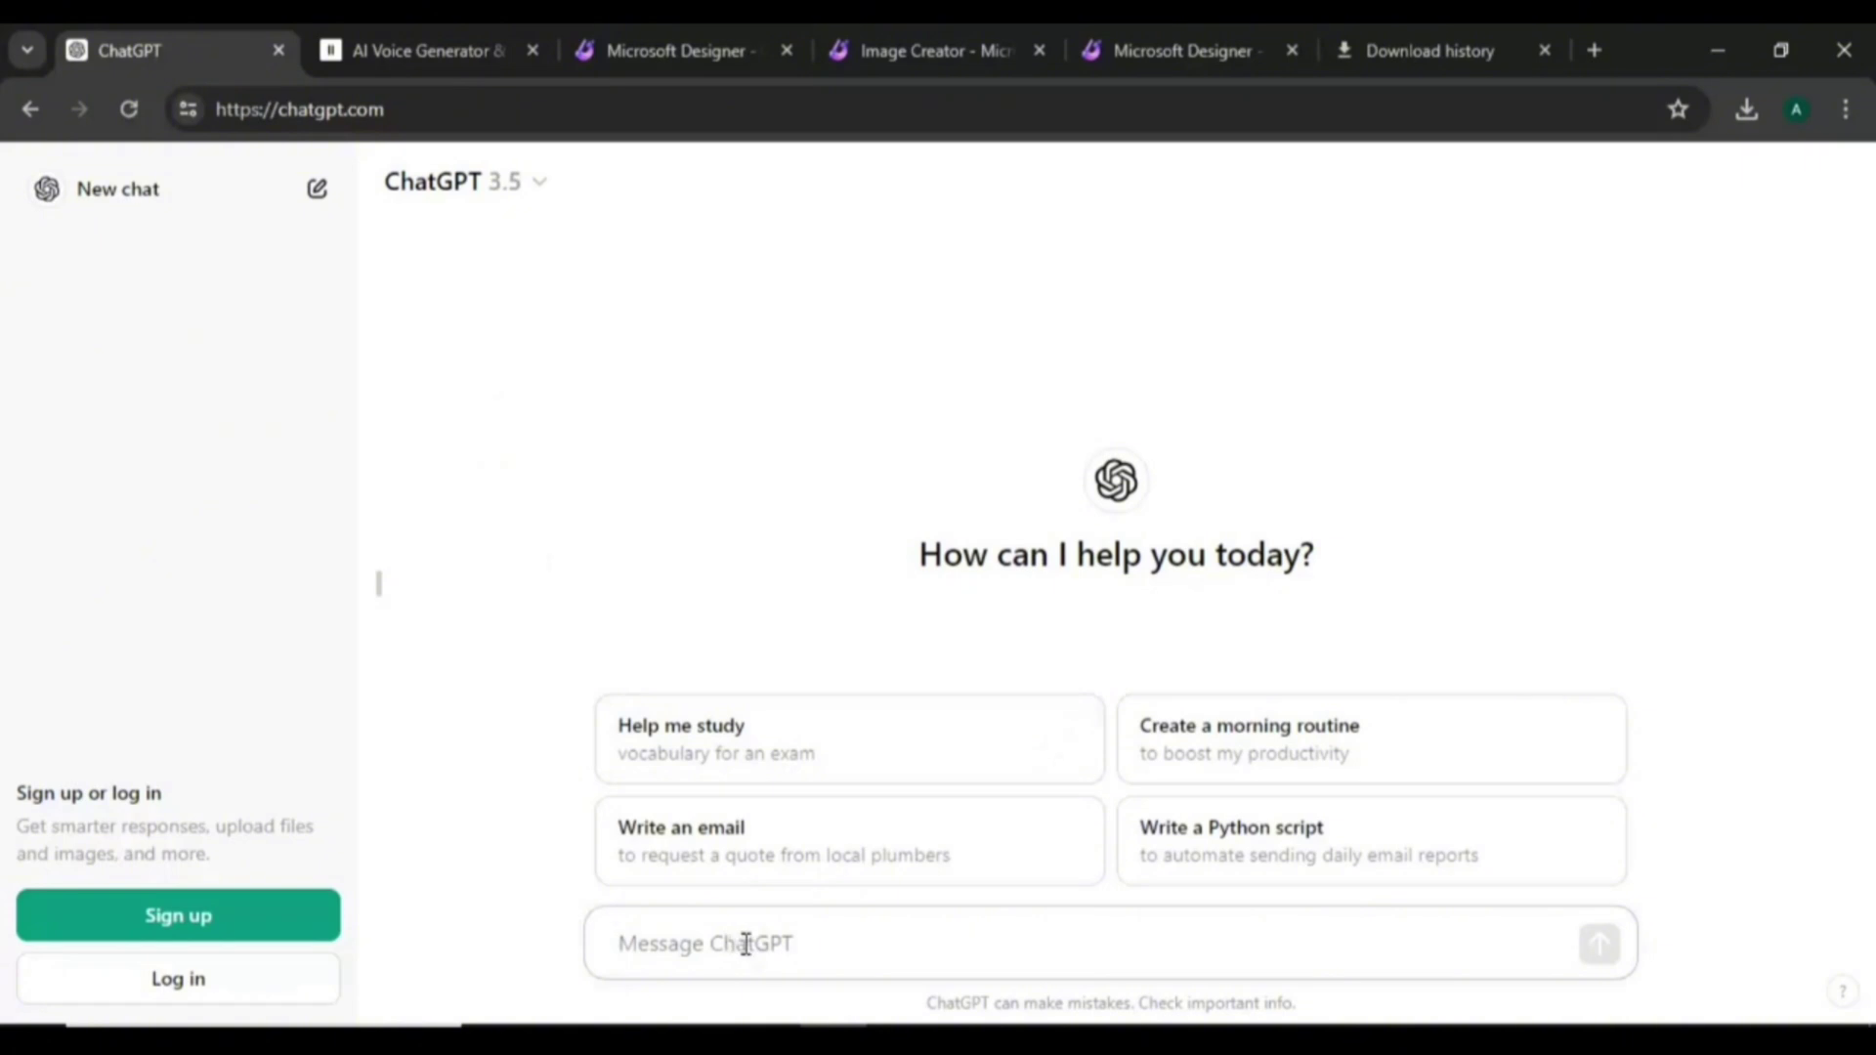
{"action": "type", "text": "G"}
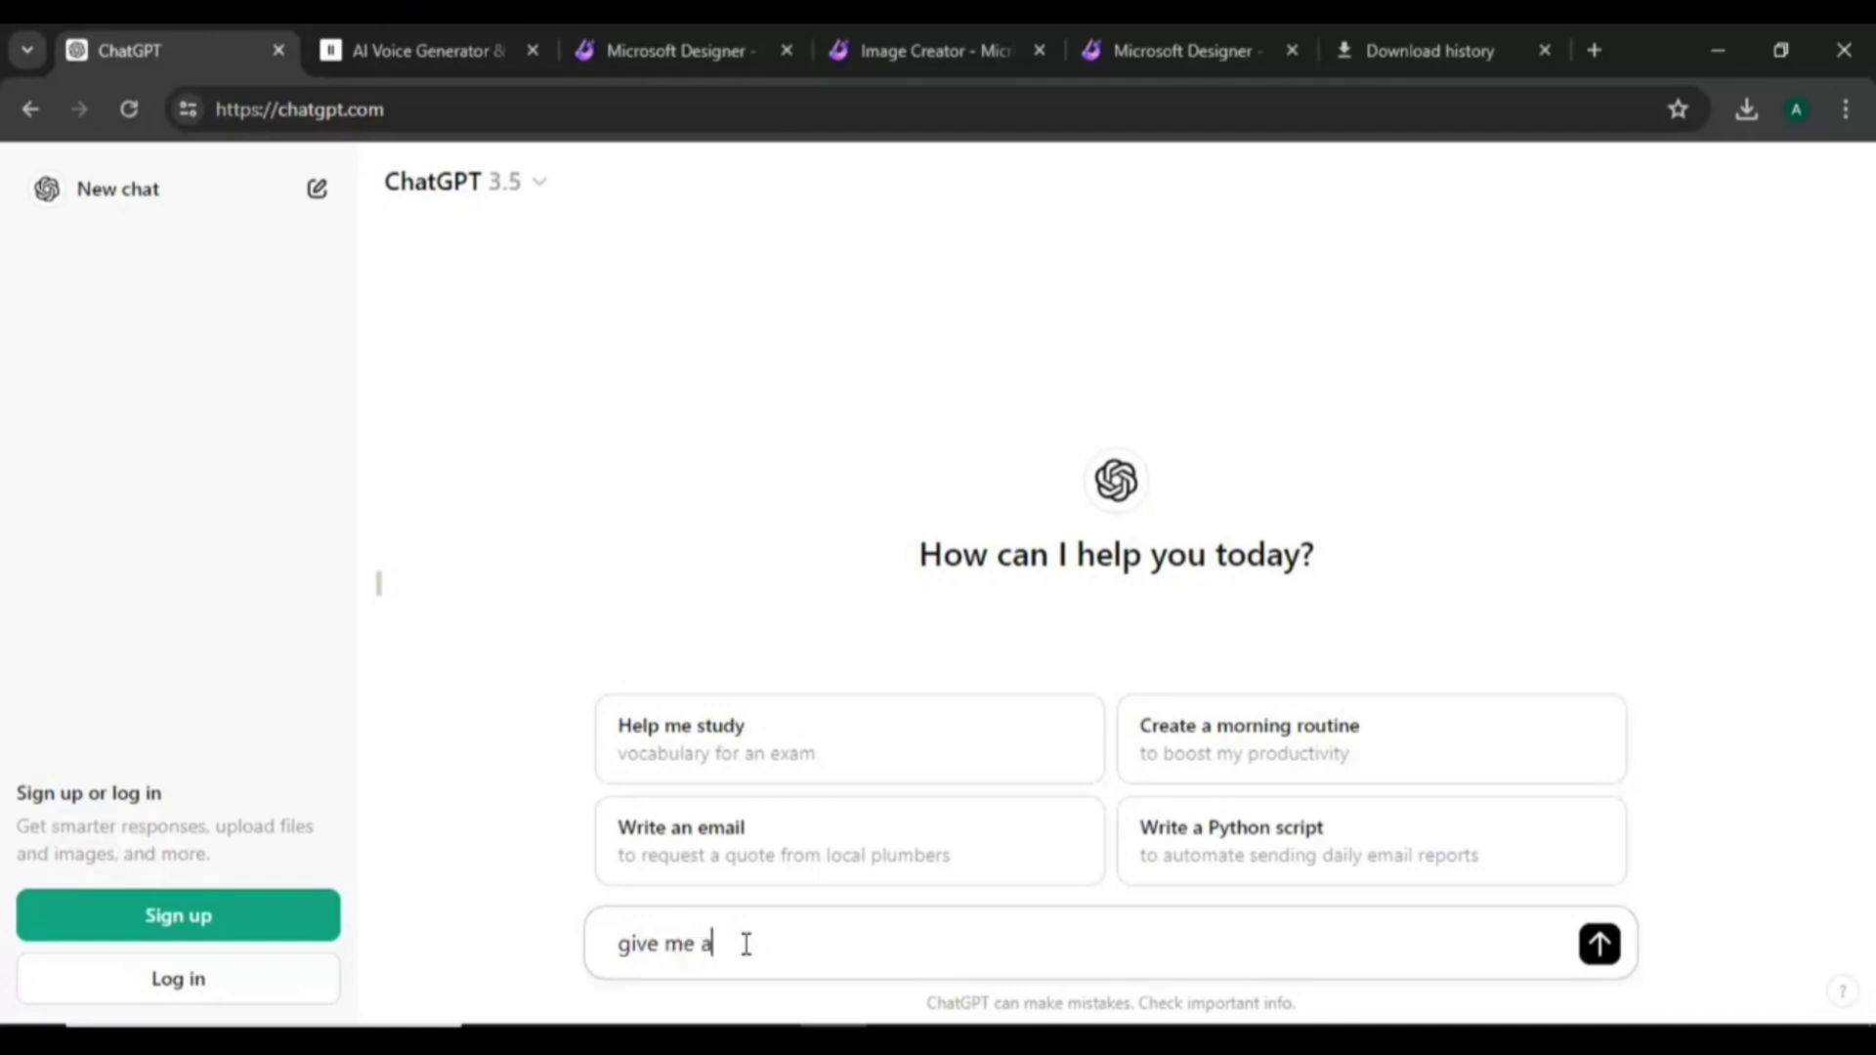
{"action": "type", "text": "ive me a story to narrate with a voice over for an animated African love story preferably the"}
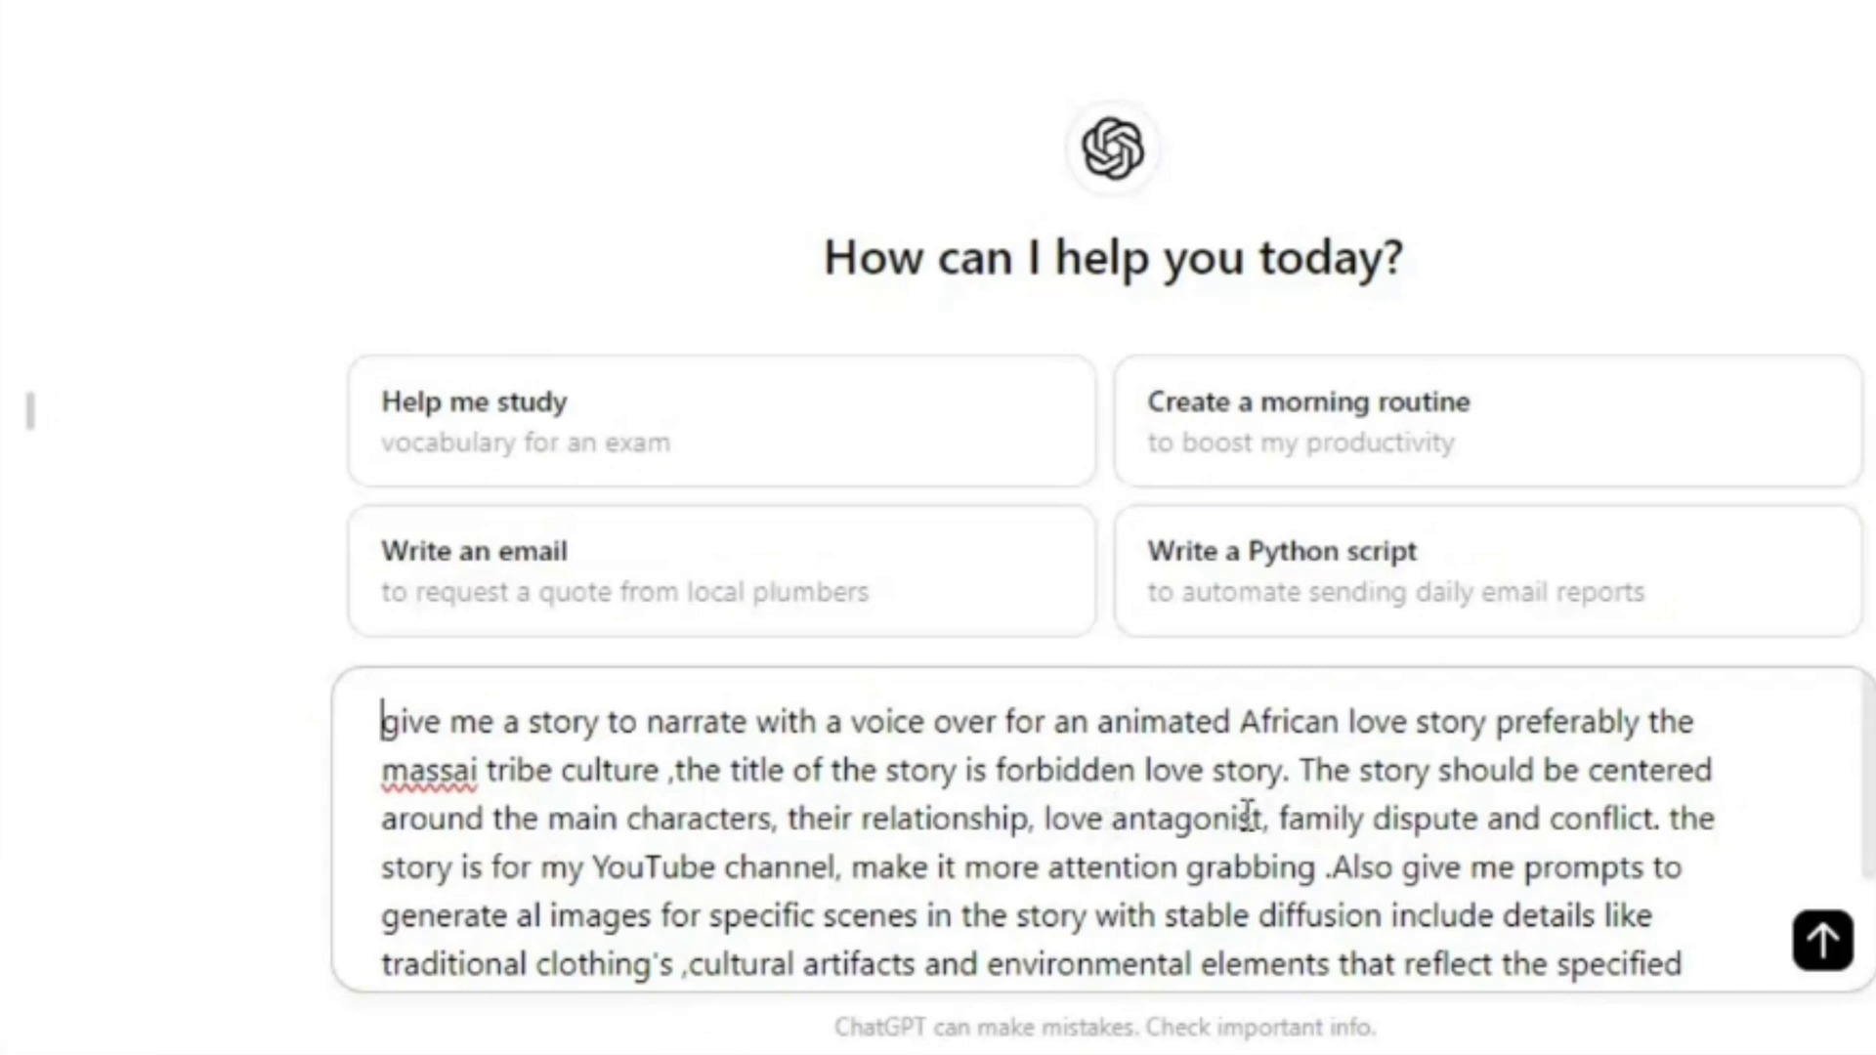
{"action": "scroll", "coordinate": [1459, 787], "scroll_direction": "down", "scroll_amount": 2}
{"action": "scroll", "coordinate": [1453, 780], "scroll_direction": "up", "scroll_amount": 2}
{"action": "scroll", "coordinate": [1451, 779], "scroll_direction": "down", "scroll_amount": 2}
{"action": "scroll", "coordinate": [1427, 774], "scroll_direction": "up", "scroll_amount": 2}
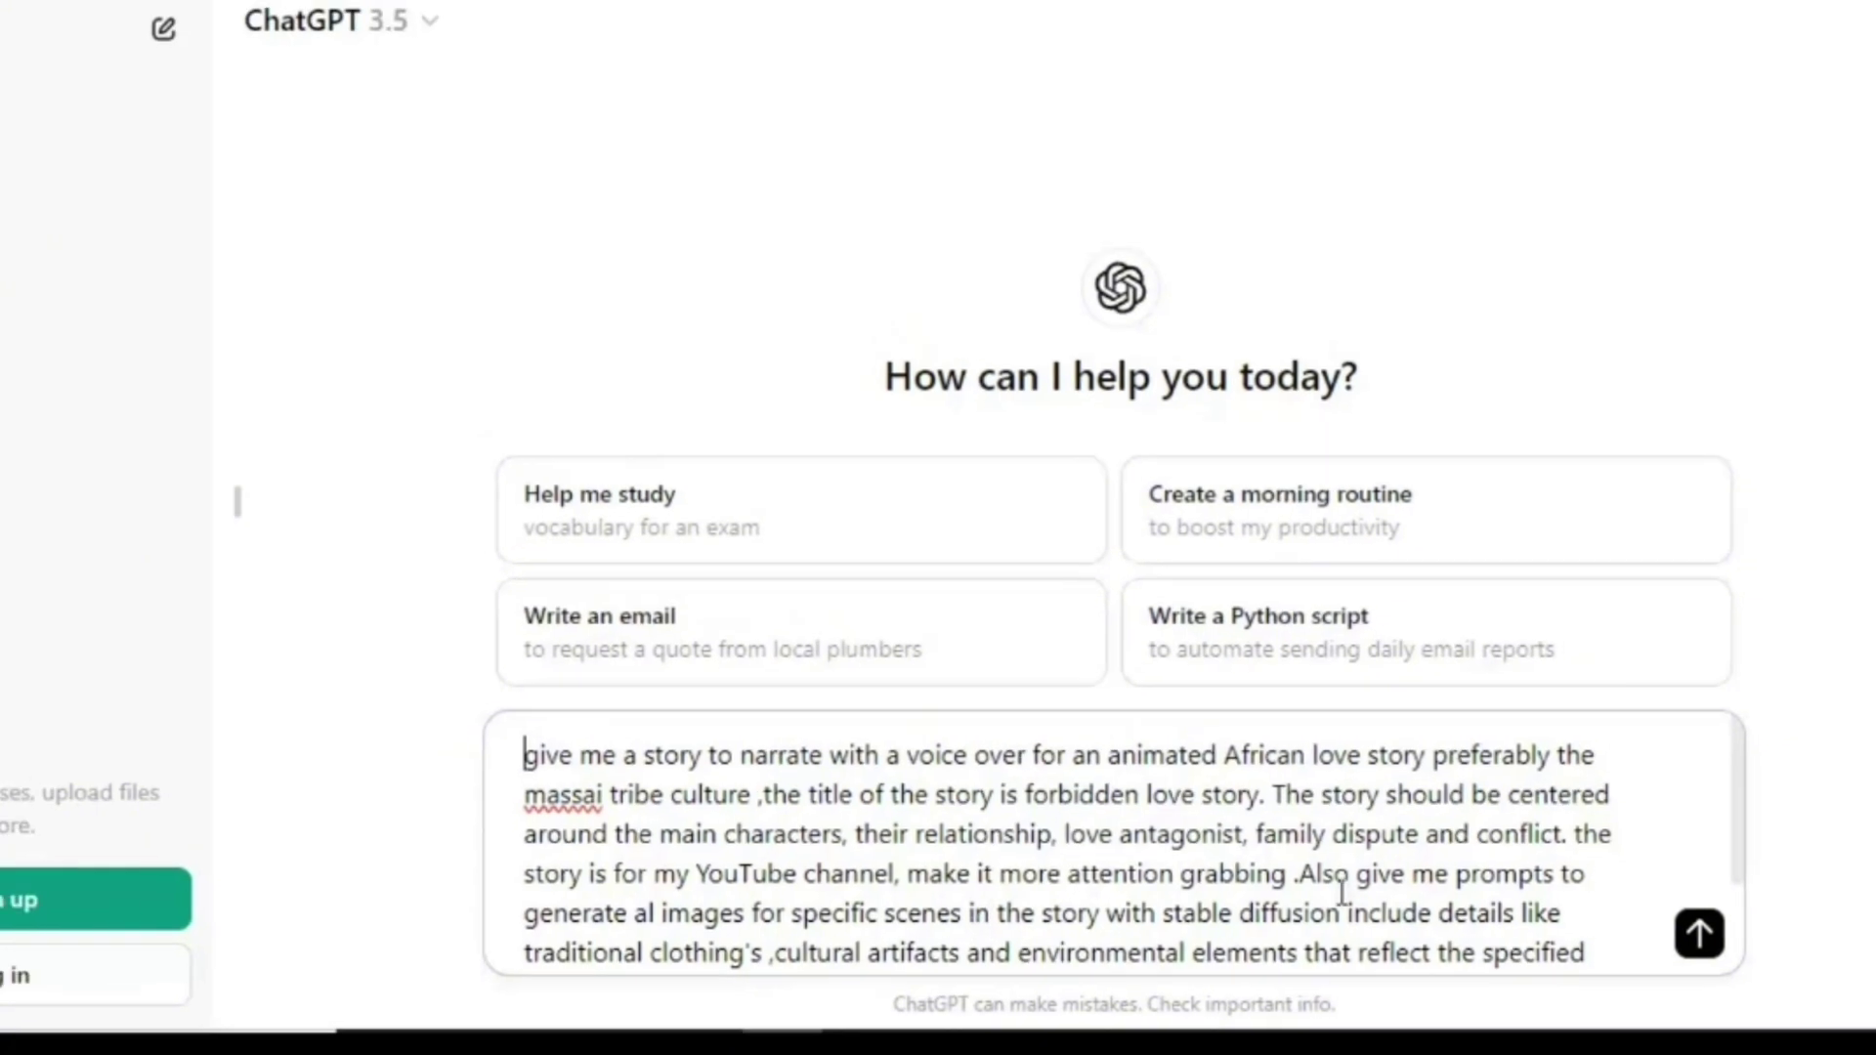
{"action": "left_click", "coordinate": [1612, 933]}
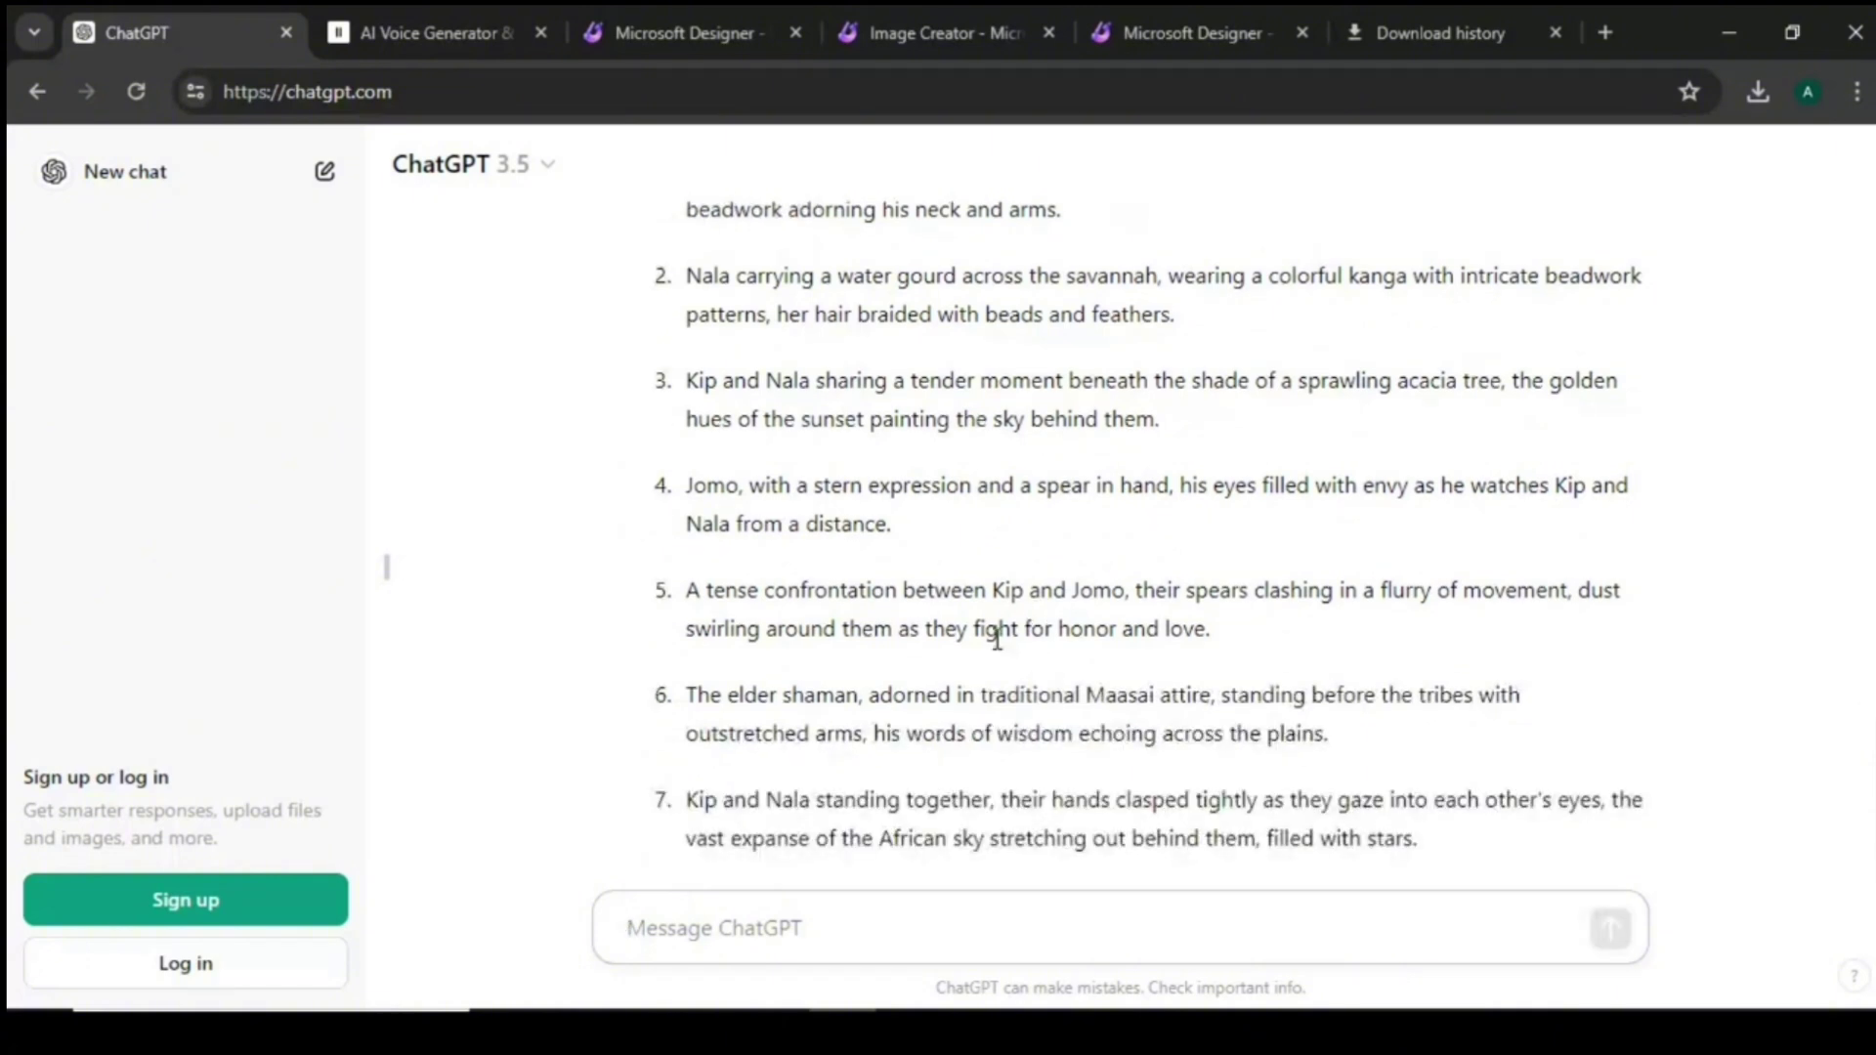
Check the generated story and image prompts, and ask ChatGPT to "rewrite the story without the prompts and scenes".
{"action": "scroll", "coordinate": [997, 640], "scroll_direction": "up", "scroll_amount": 2}
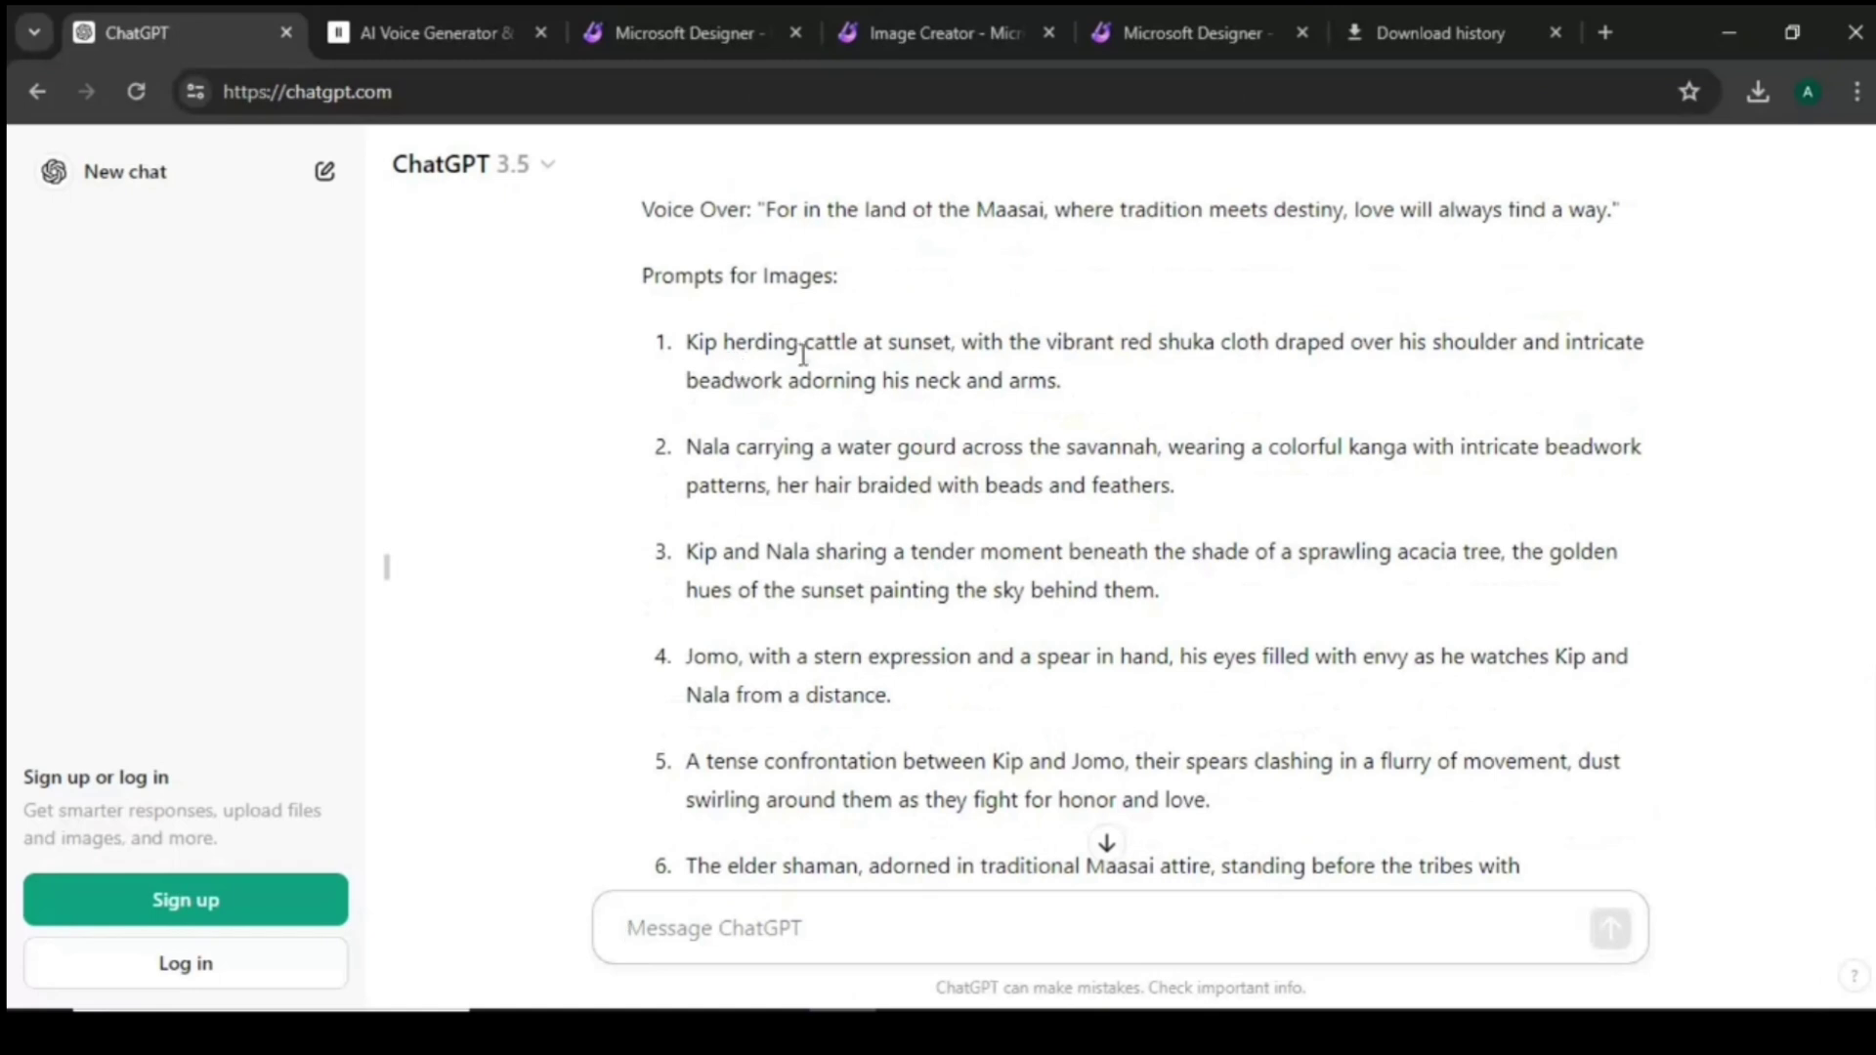
{"action": "scroll", "coordinate": [879, 684], "scroll_direction": "up", "scroll_amount": 6}
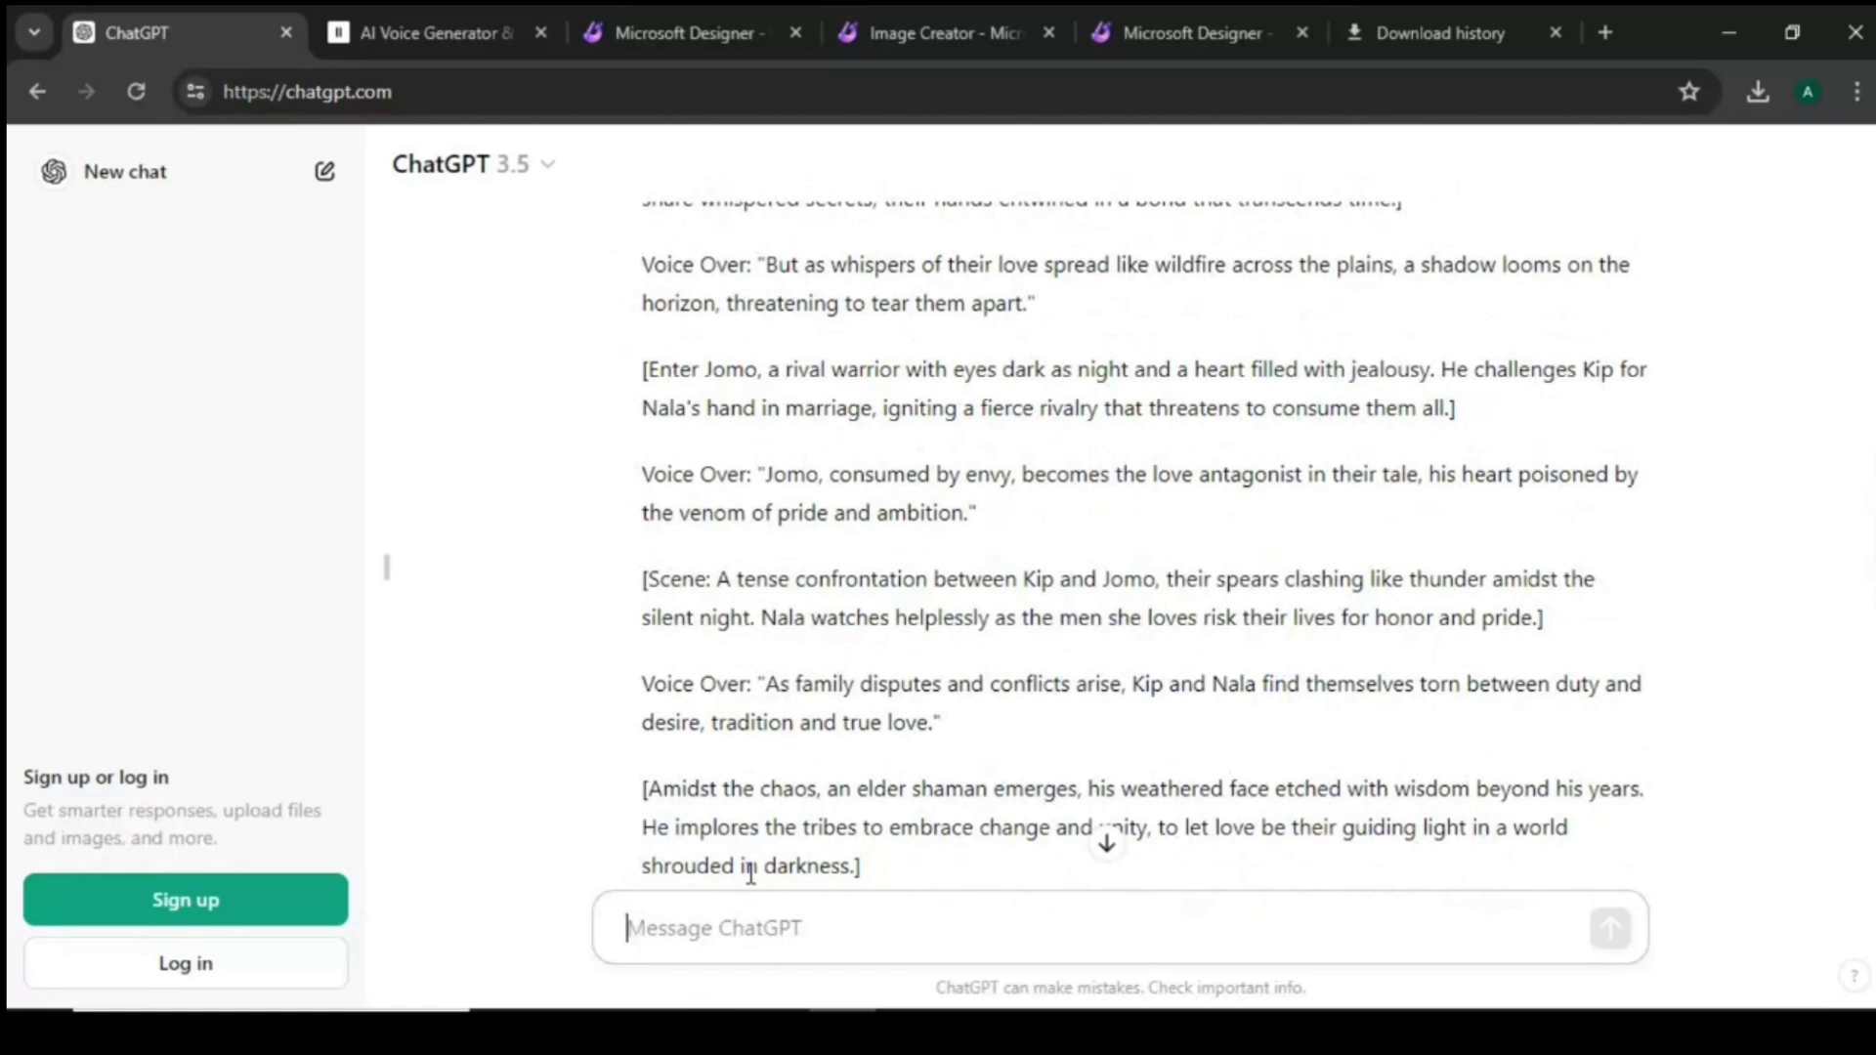
{"action": "type", "text": "rewr"}
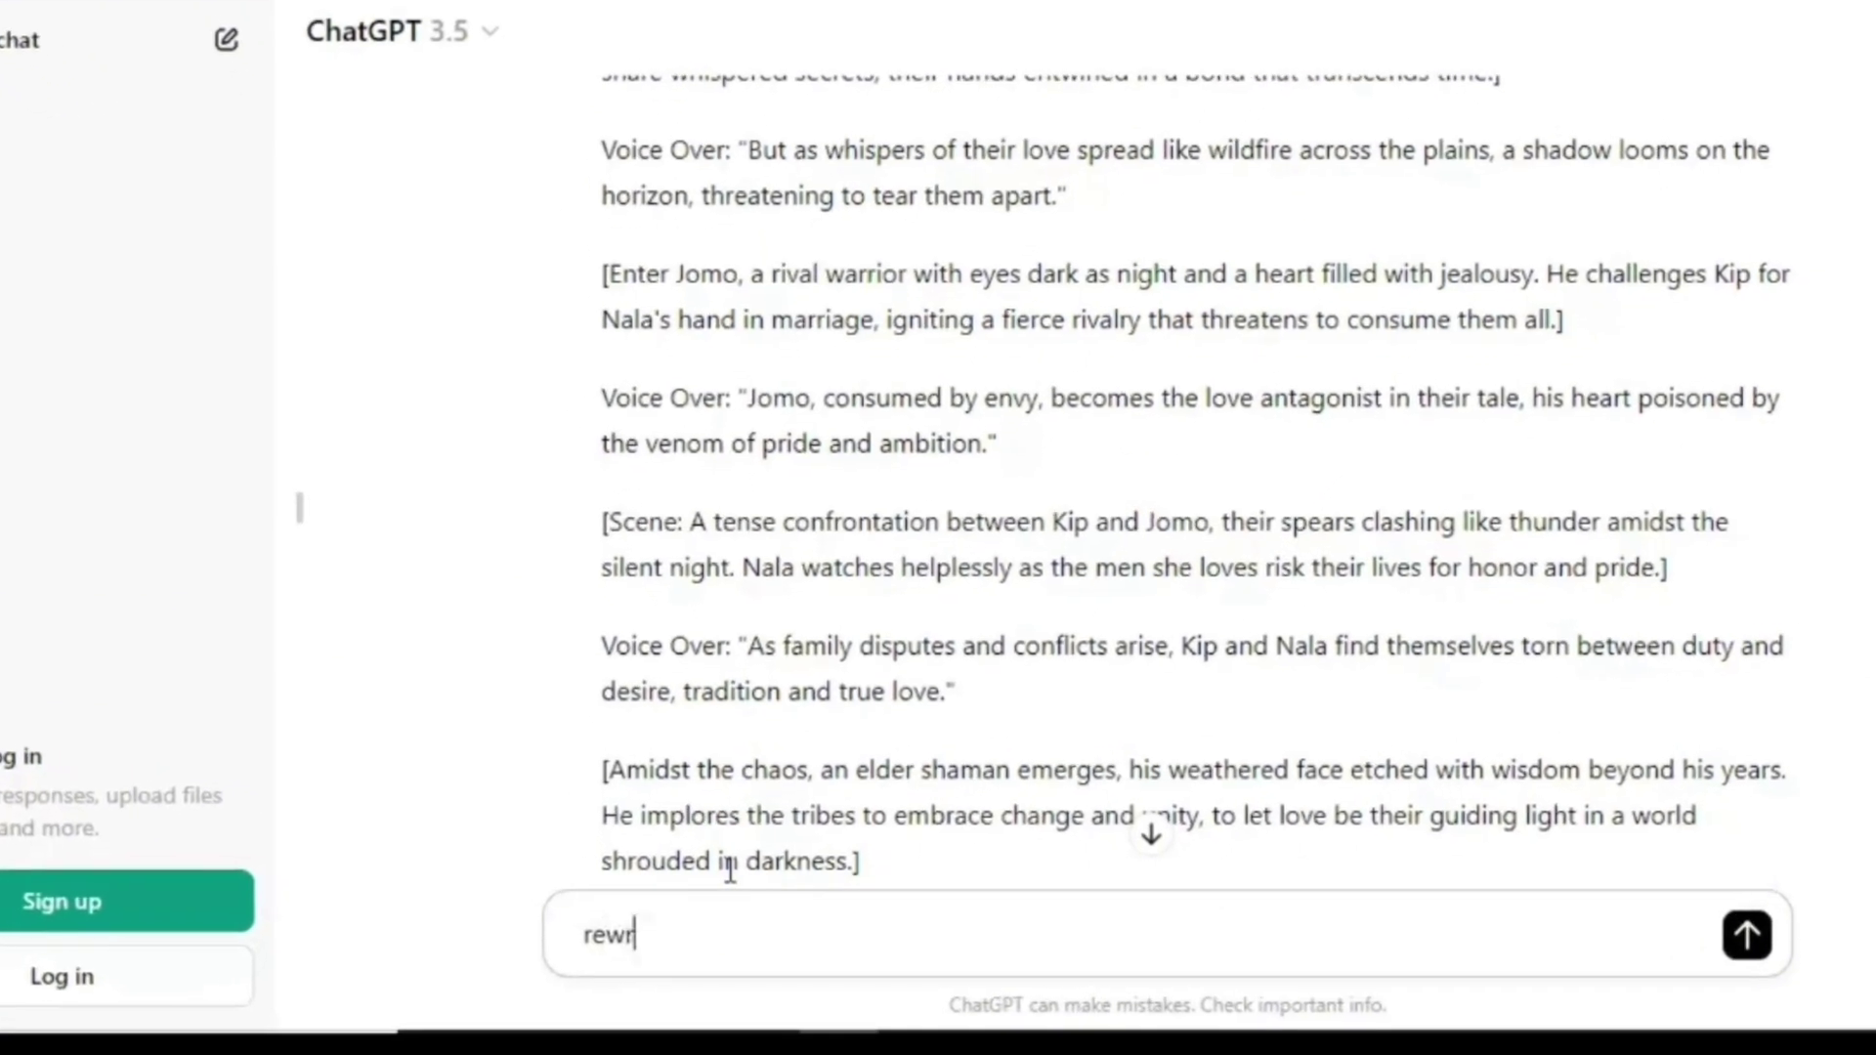
{"action": "type", "text": "ite "}
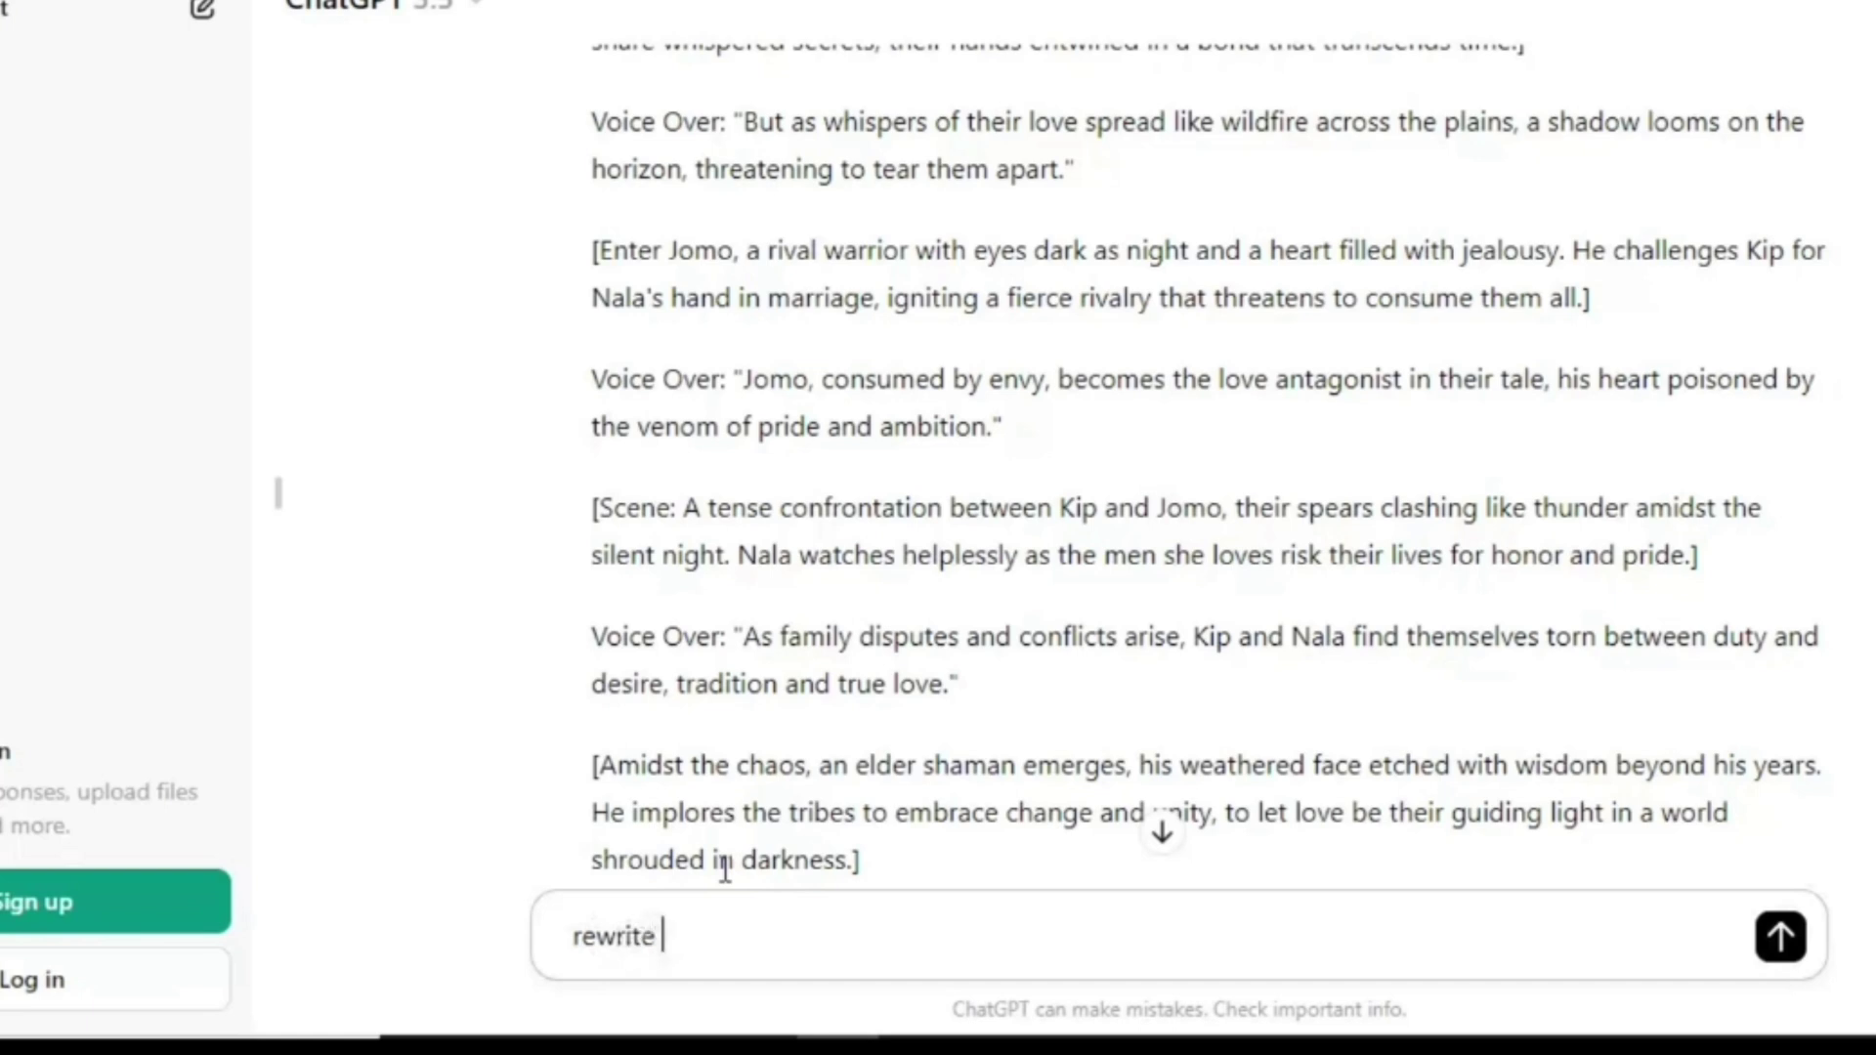
{"action": "type", "text": "the story without the prompts and scenes"}
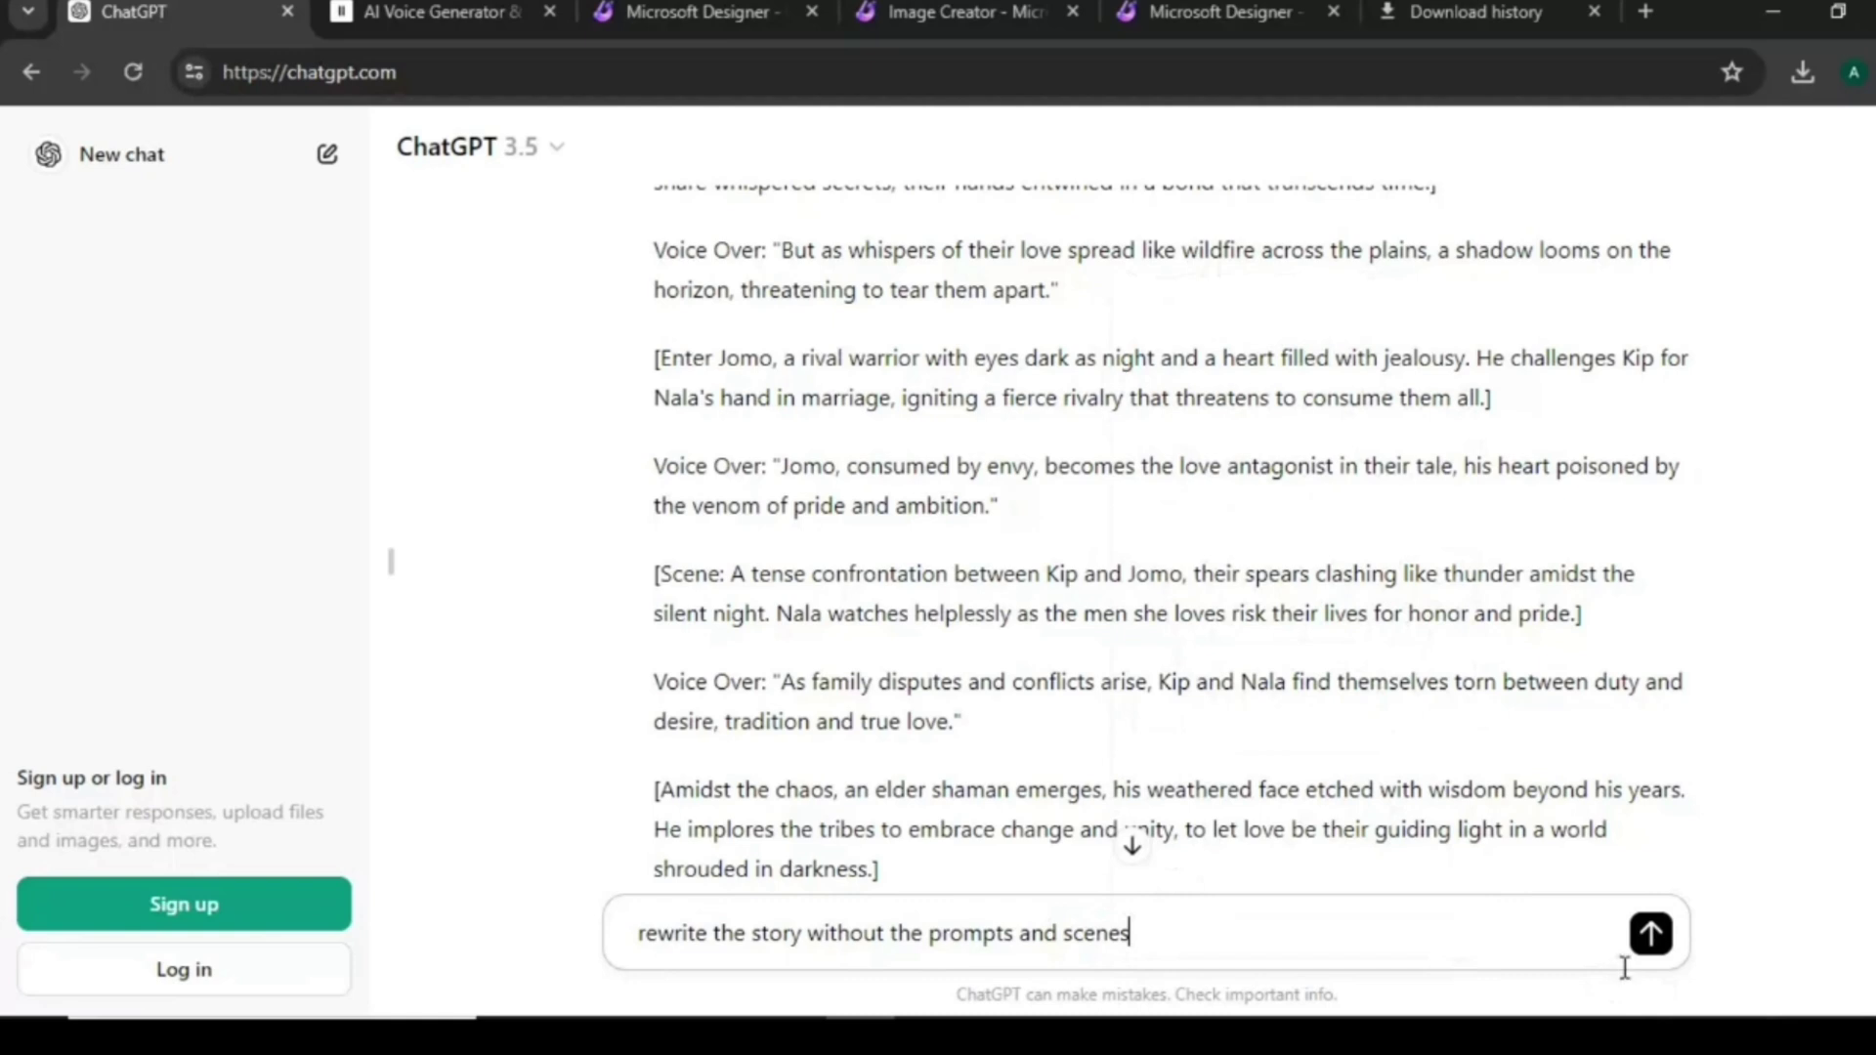
{"action": "left_click", "coordinate": [1653, 935]}
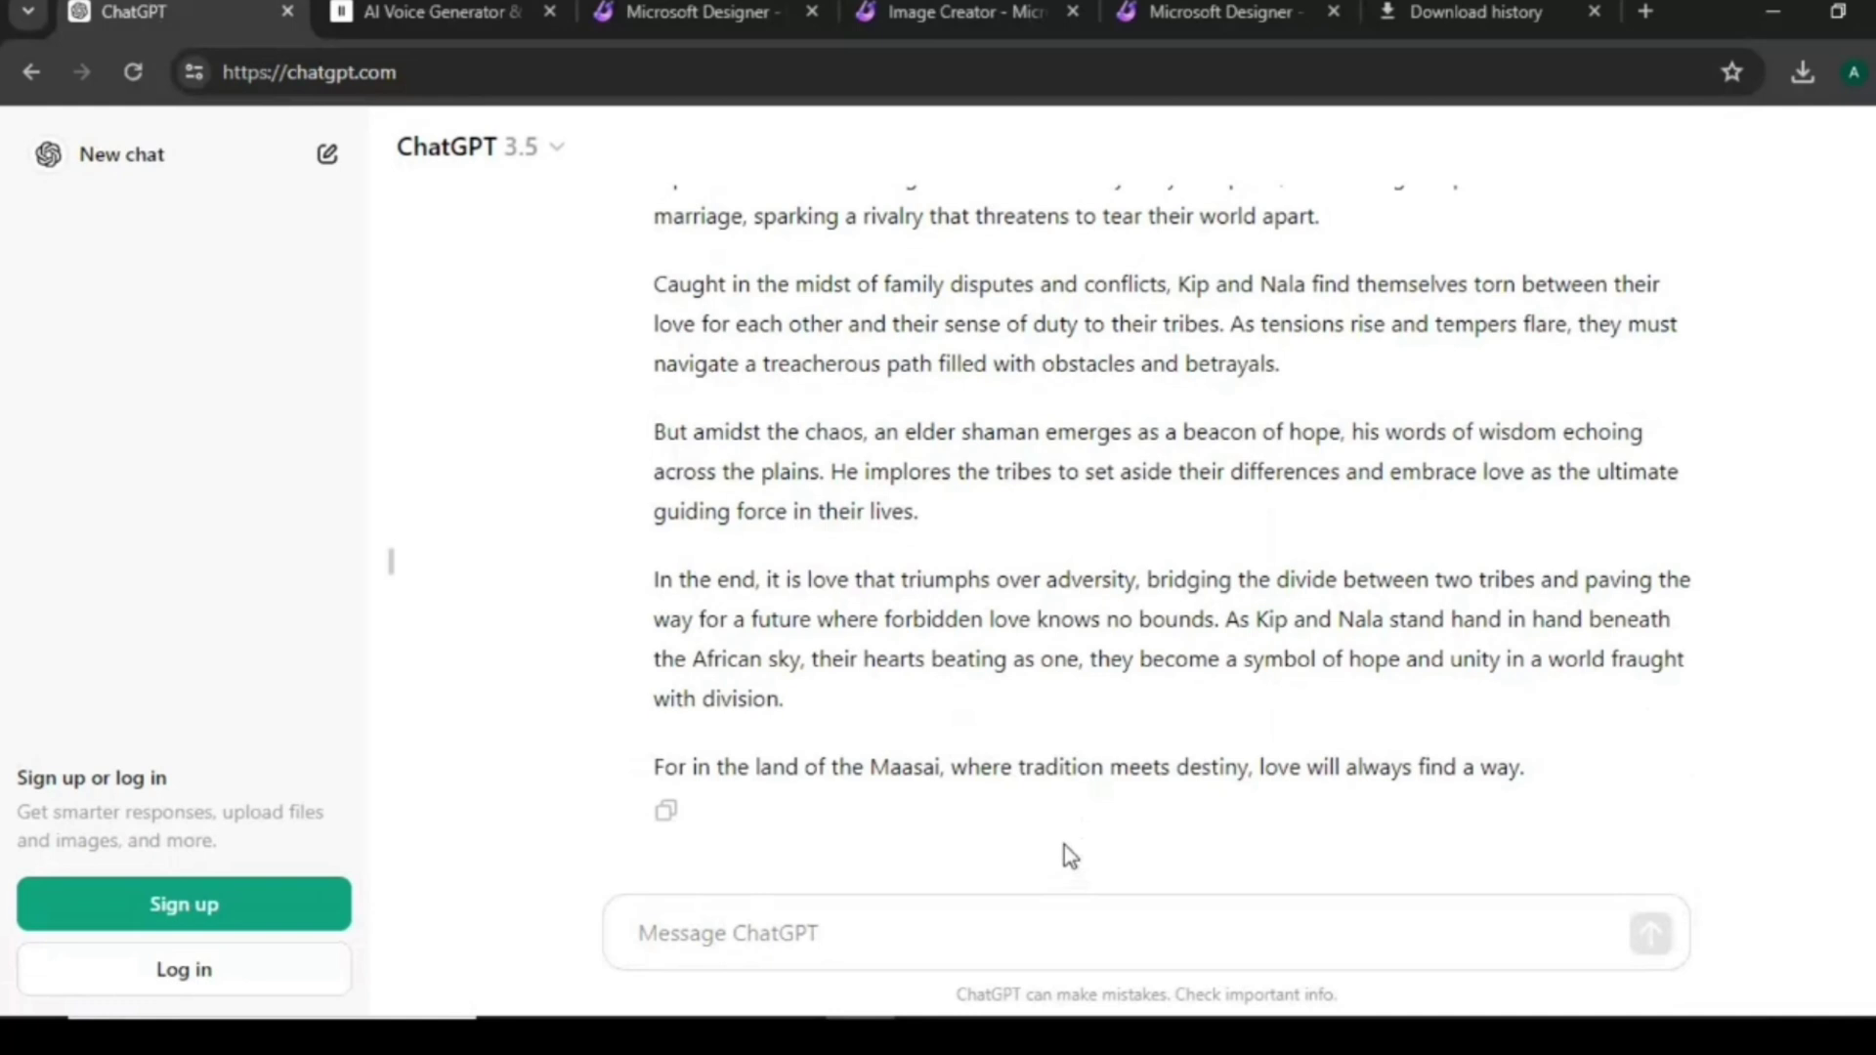
Read through the rewritten story and copy its full text, from "In the heart of the Maasai land" to the closing line.
{"action": "scroll", "coordinate": [1075, 853], "scroll_direction": "up", "scroll_amount": 15}
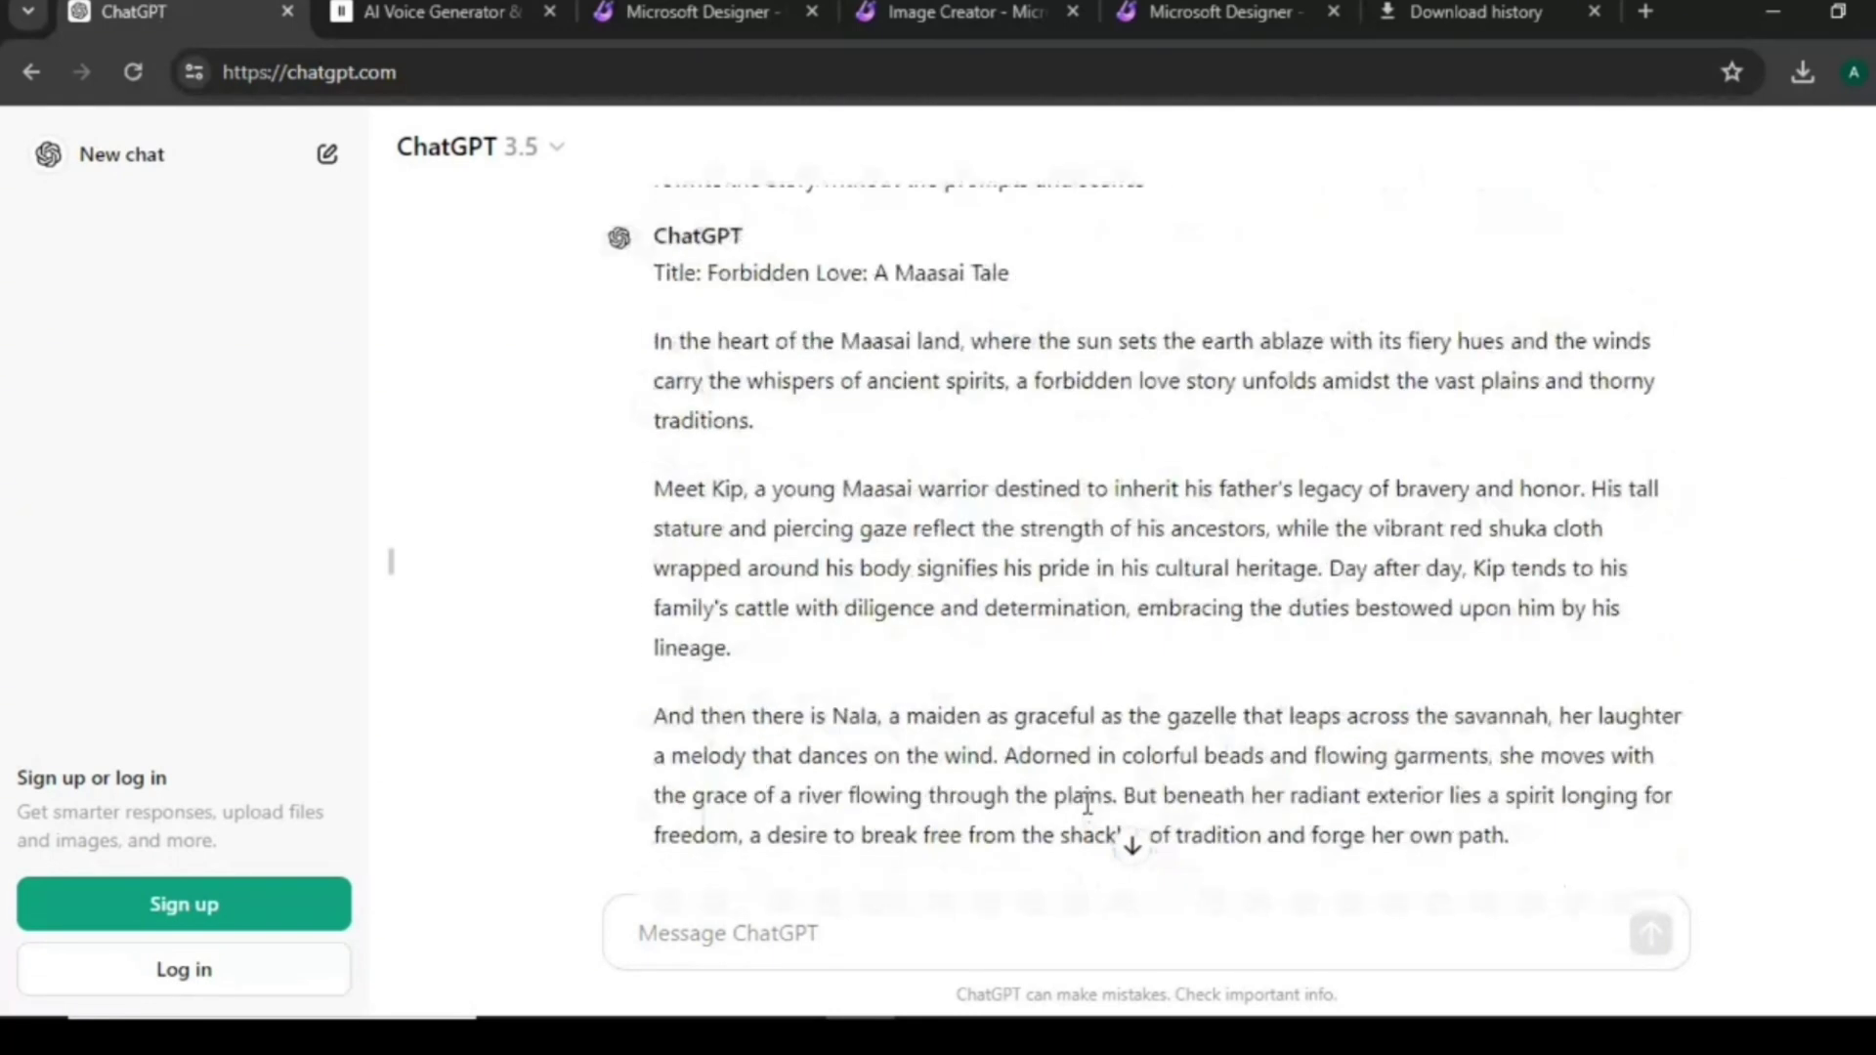
{"action": "scroll", "coordinate": [1087, 804], "scroll_direction": "up", "scroll_amount": 1}
{"action": "scroll", "coordinate": [977, 795], "scroll_direction": "down", "scroll_amount": 6}
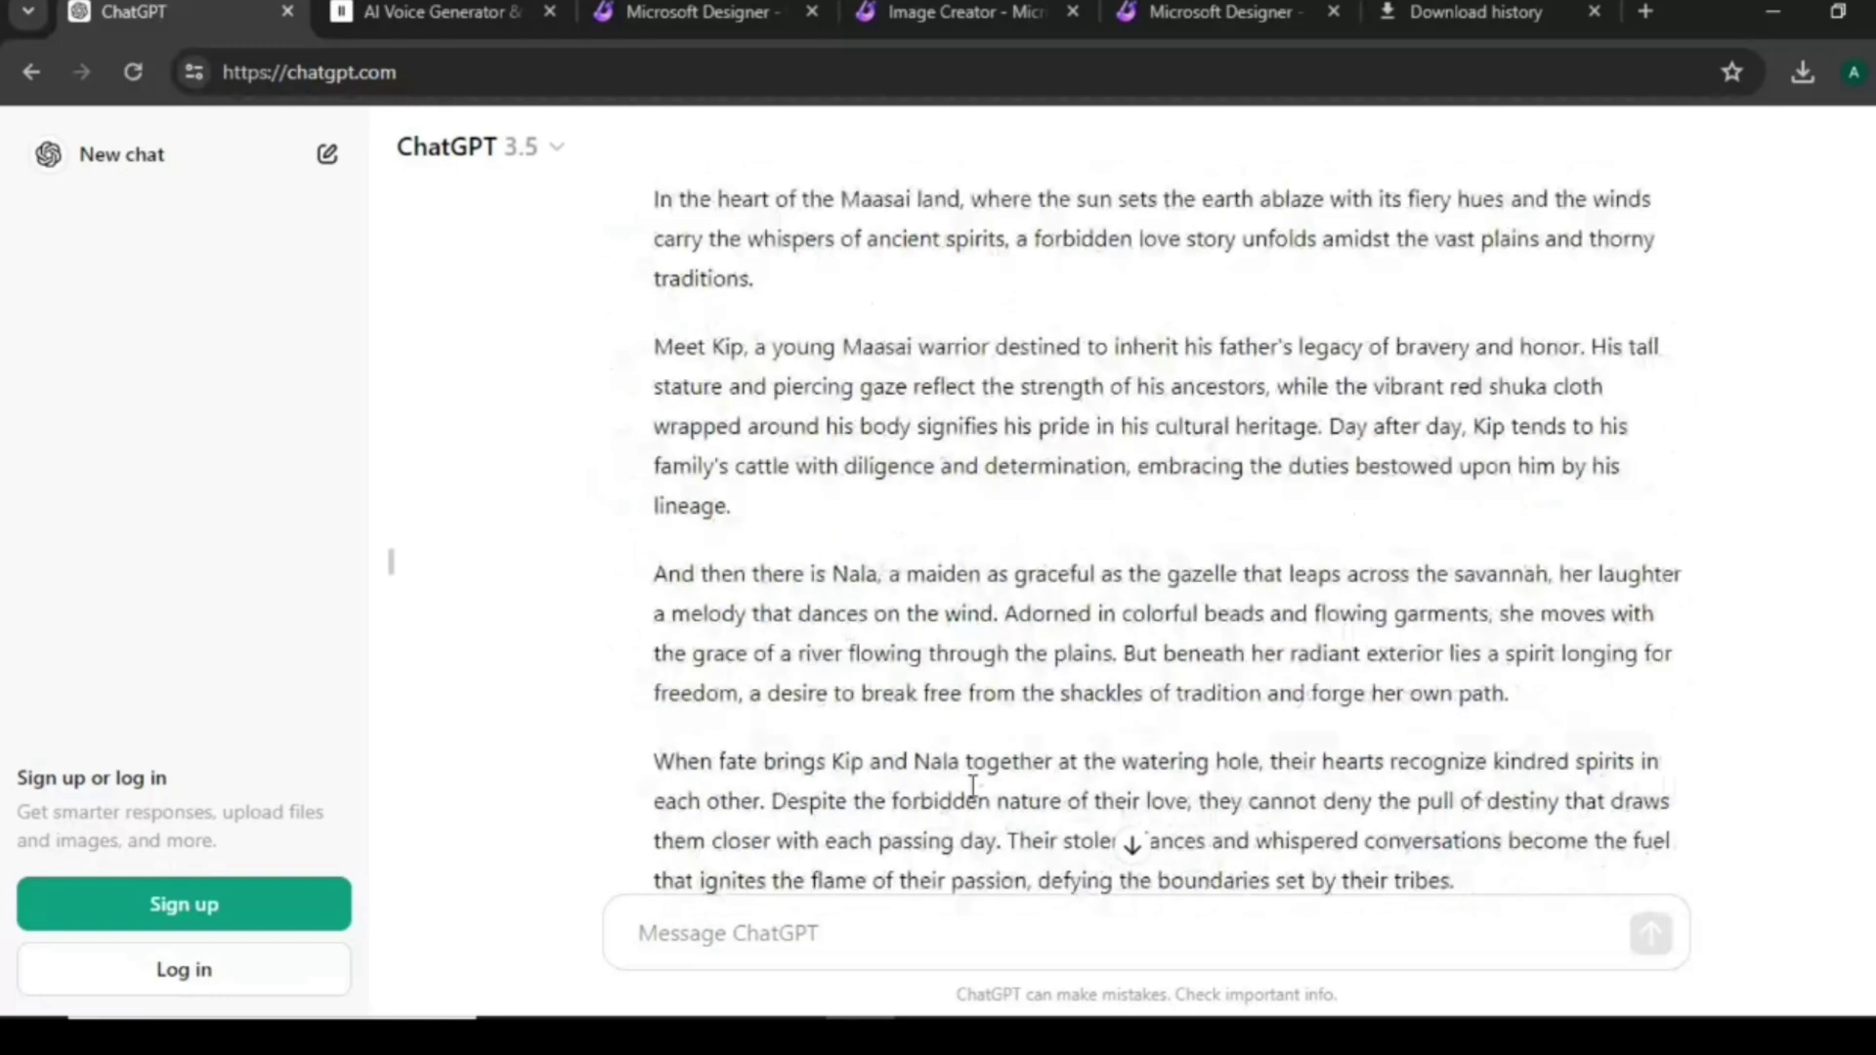
{"action": "scroll", "coordinate": [972, 796], "scroll_direction": "down", "scroll_amount": 8}
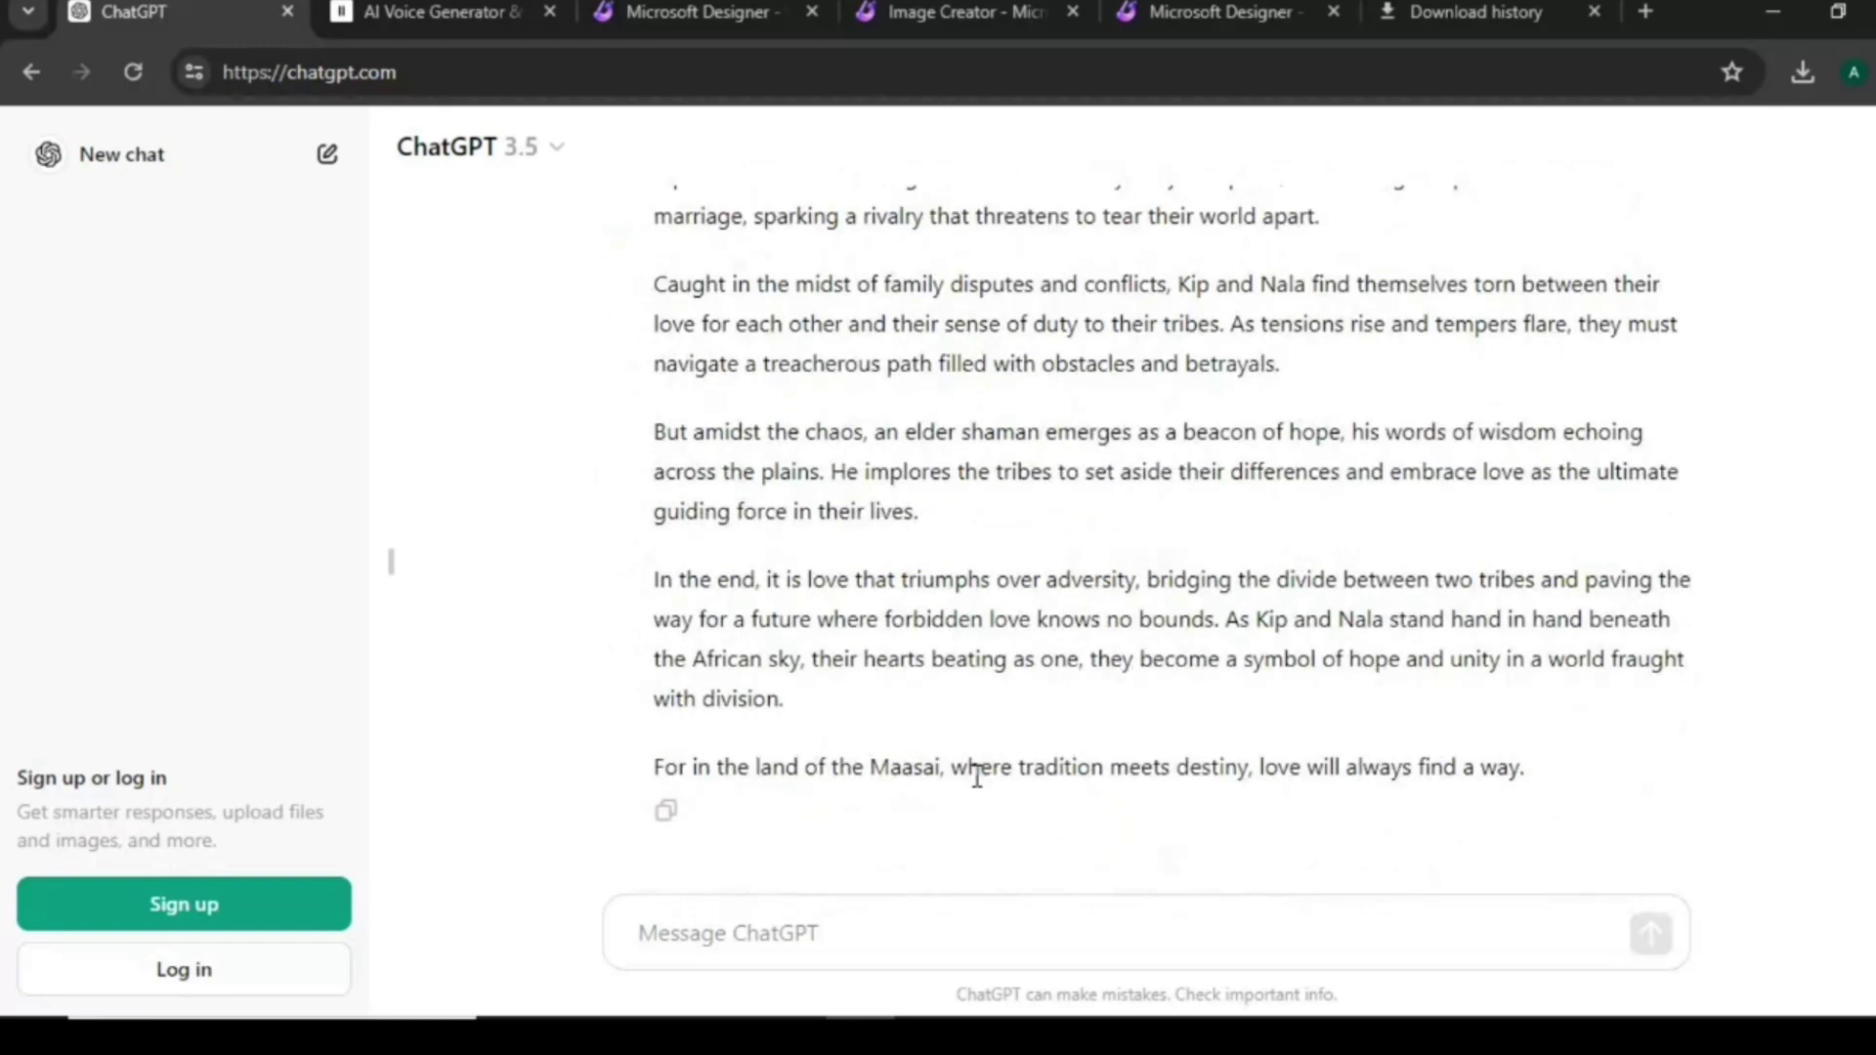
{"action": "scroll", "coordinate": [977, 772], "scroll_direction": "up", "scroll_amount": 10}
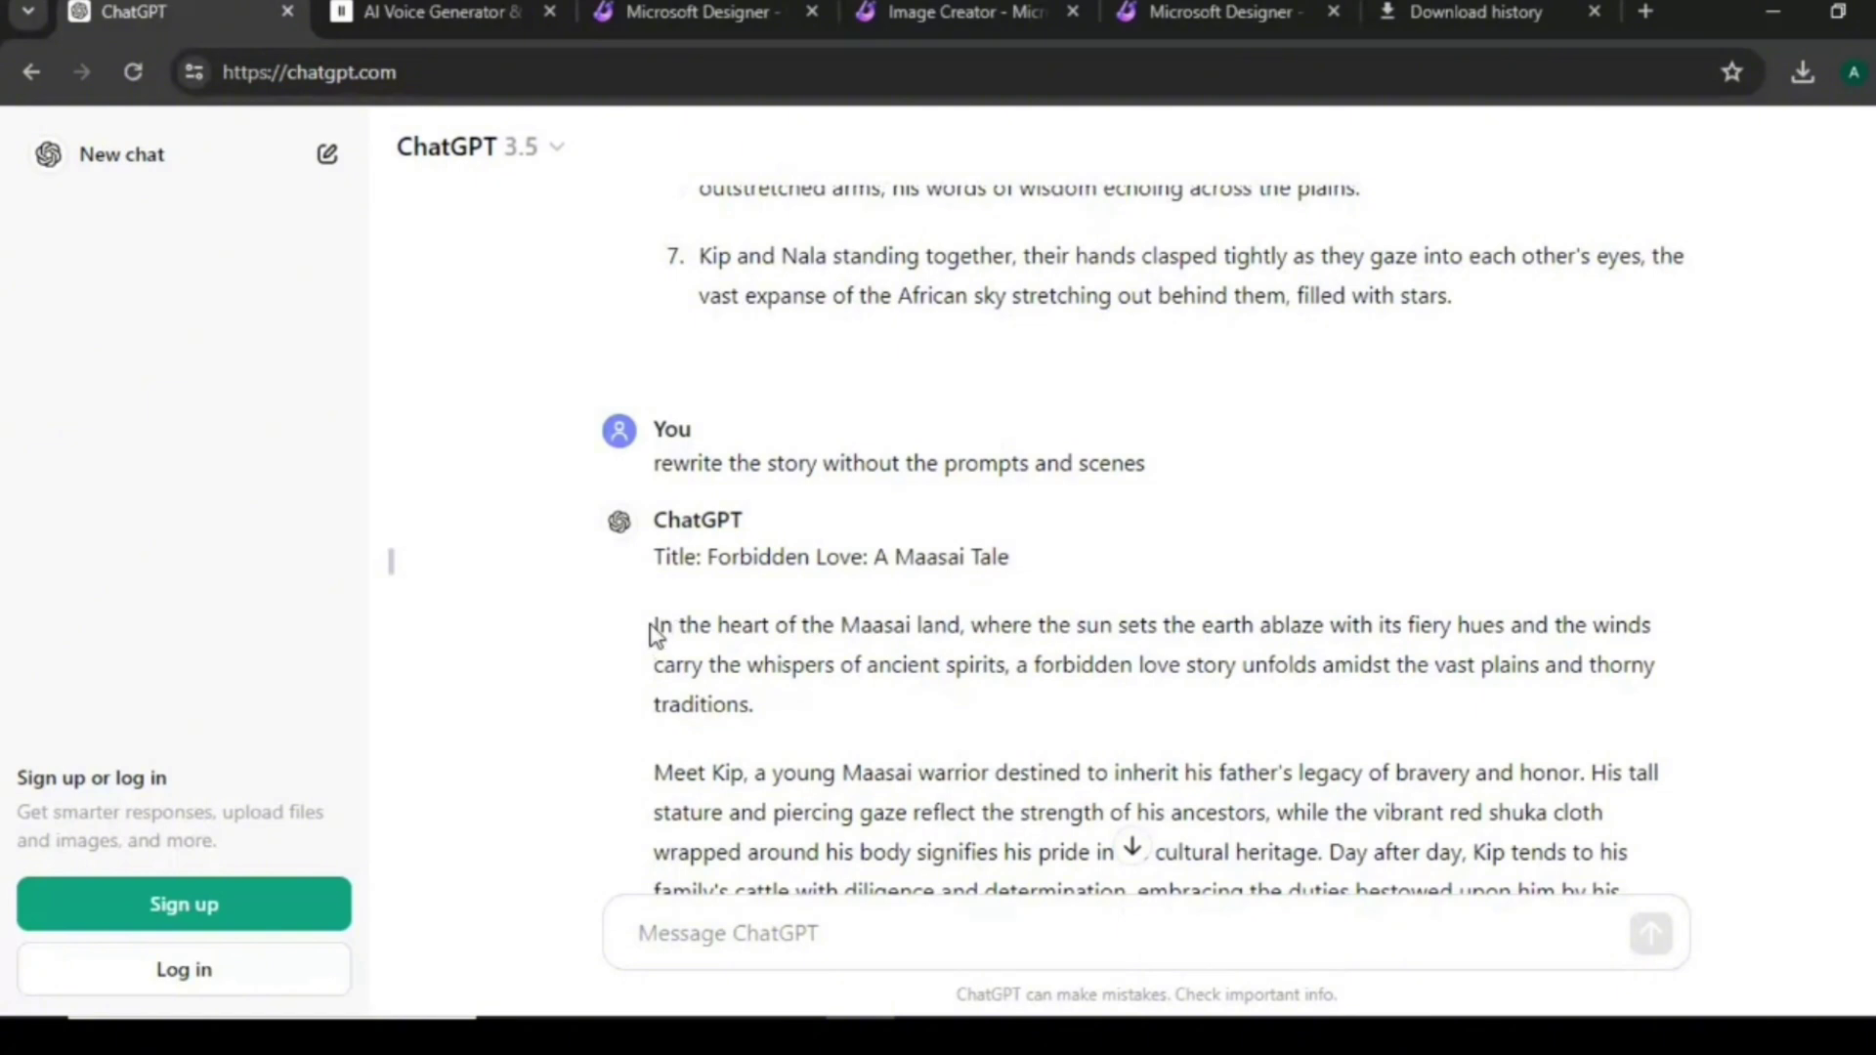
{"action": "left_click_drag", "start_coordinate": [657, 622], "coordinate": [1649, 795]}
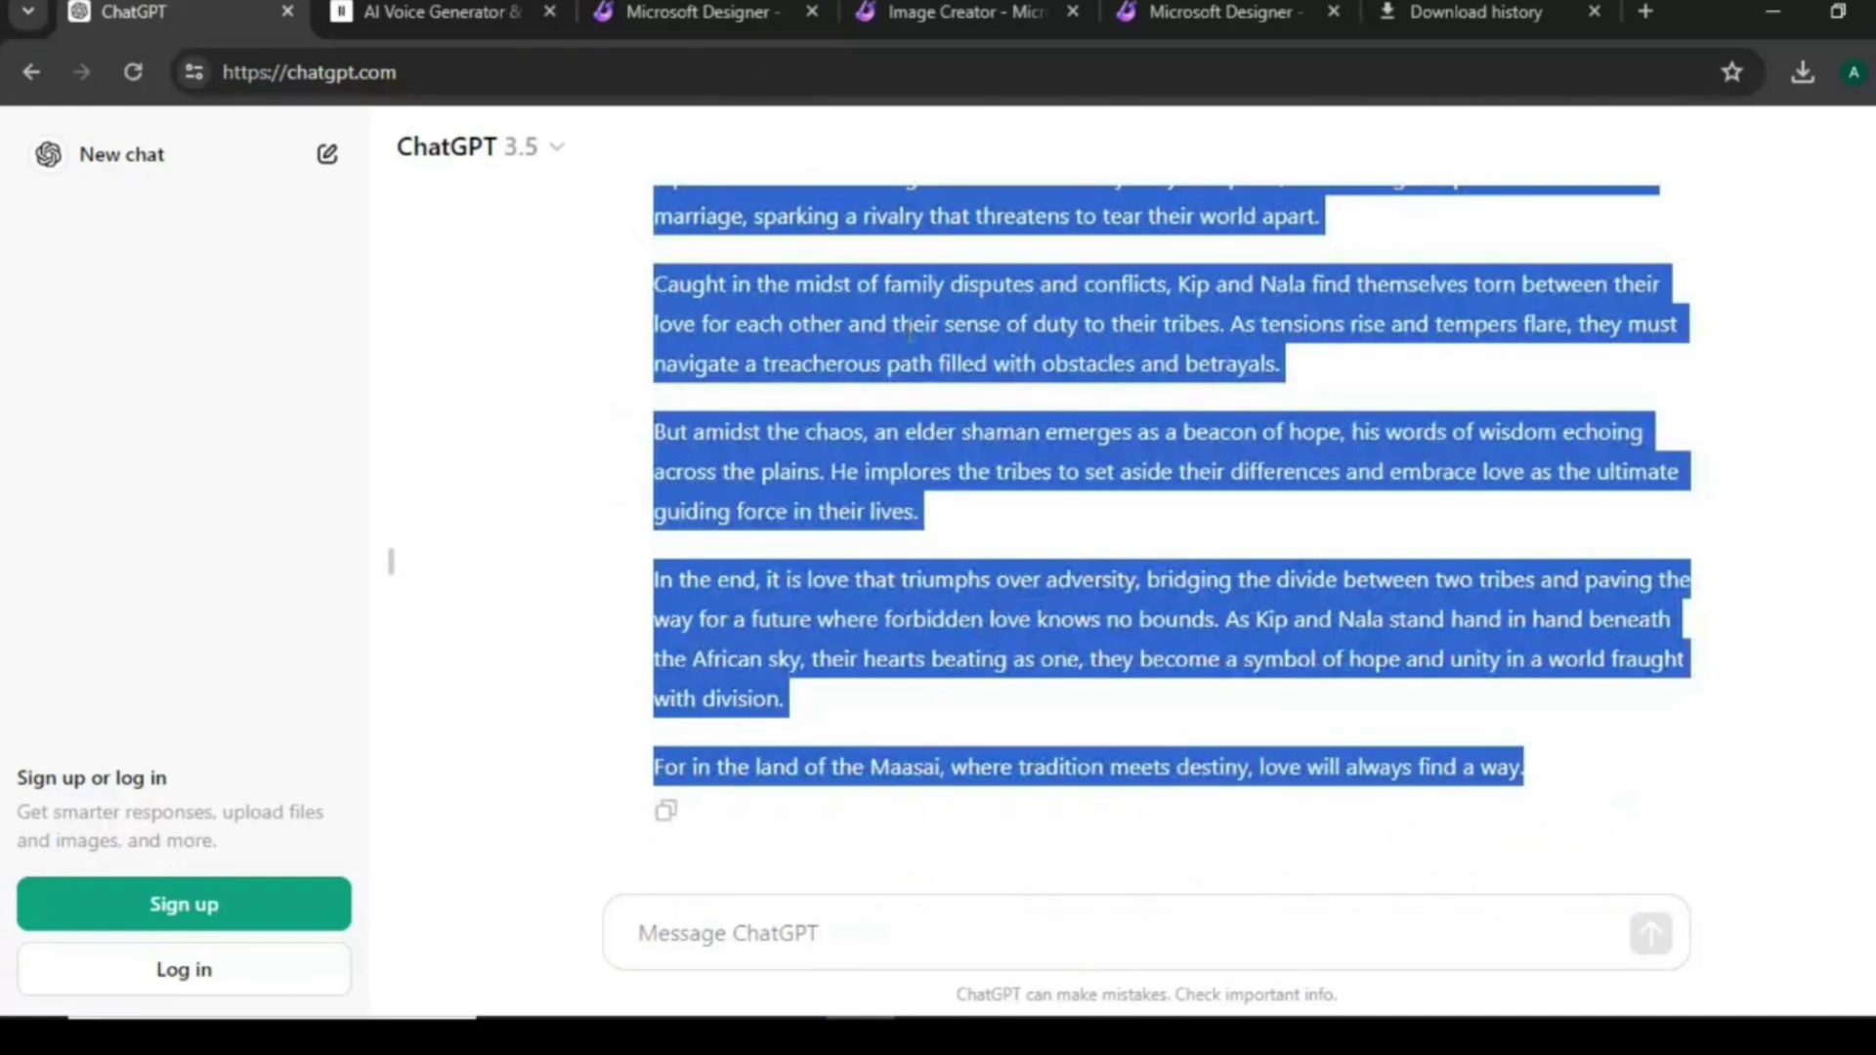
{"action": "right_click", "coordinate": [909, 328]}
{"action": "left_click", "coordinate": [953, 358]}
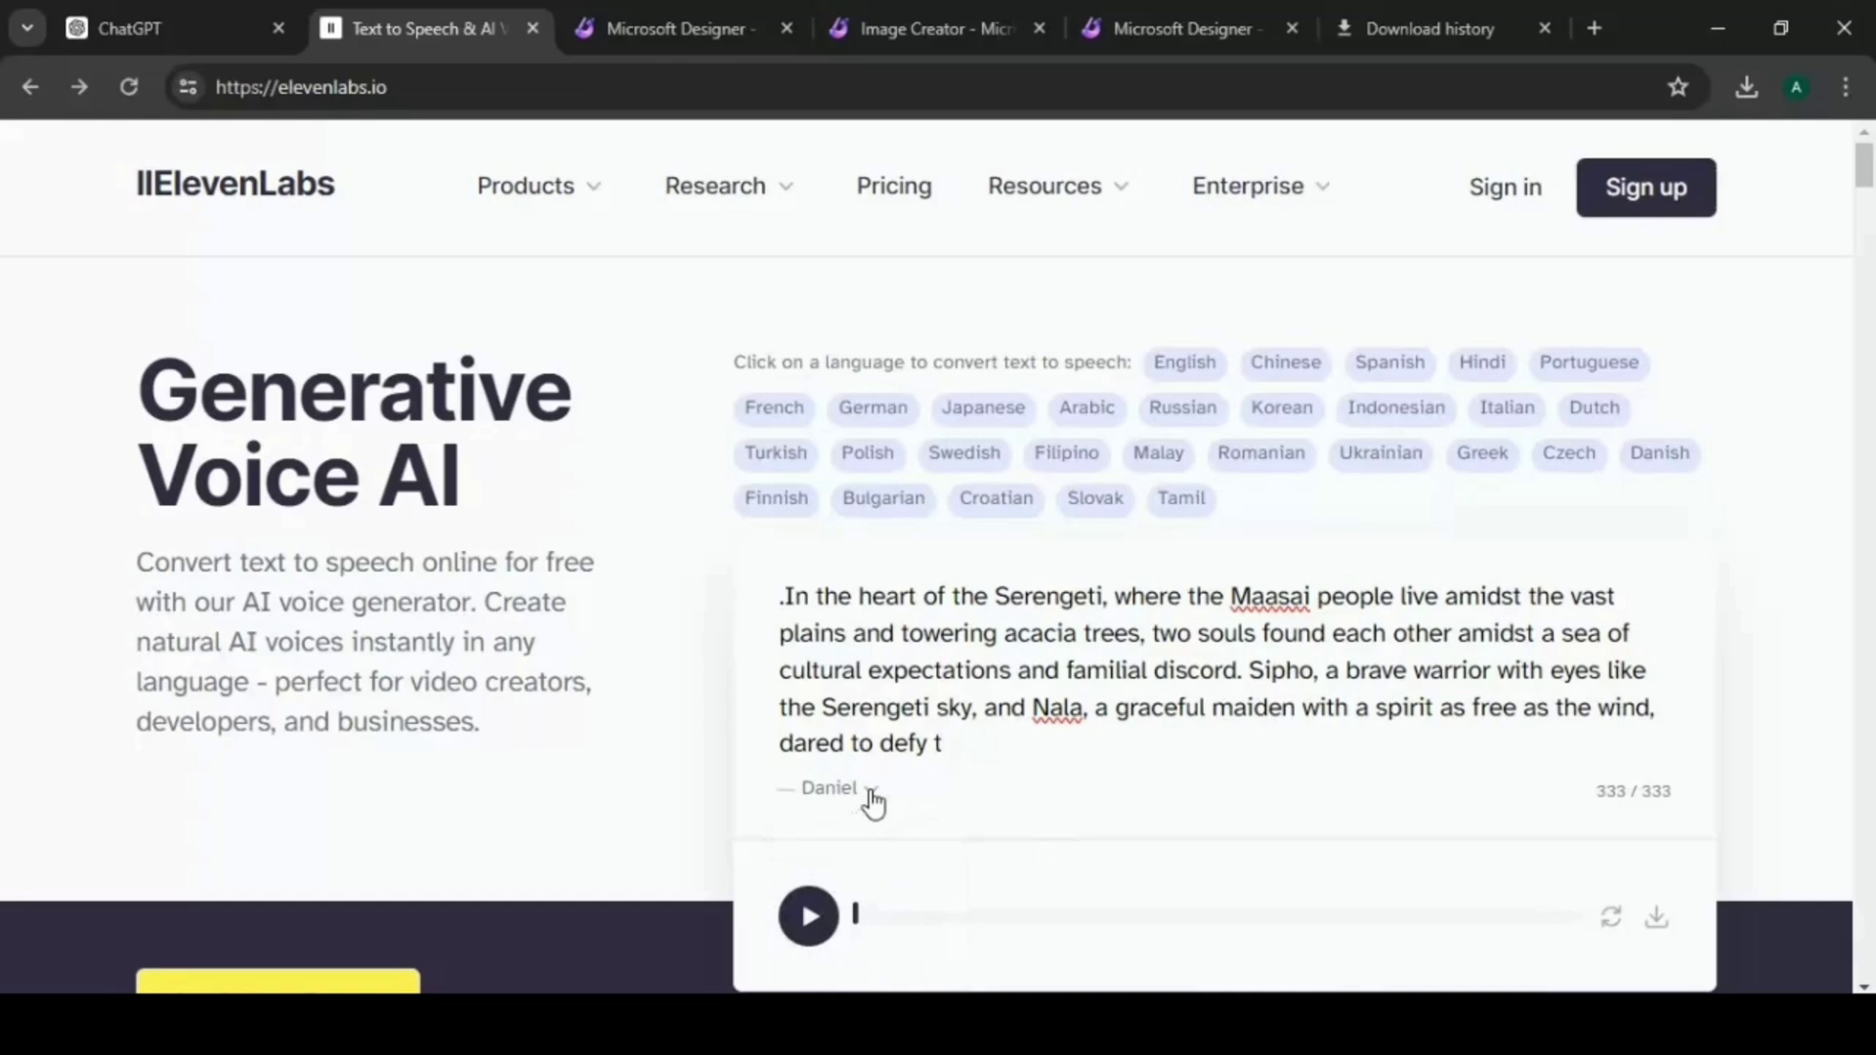
Choose the Matilda voice for the story text and generate its narration.
{"action": "left_click", "coordinate": [871, 794]}
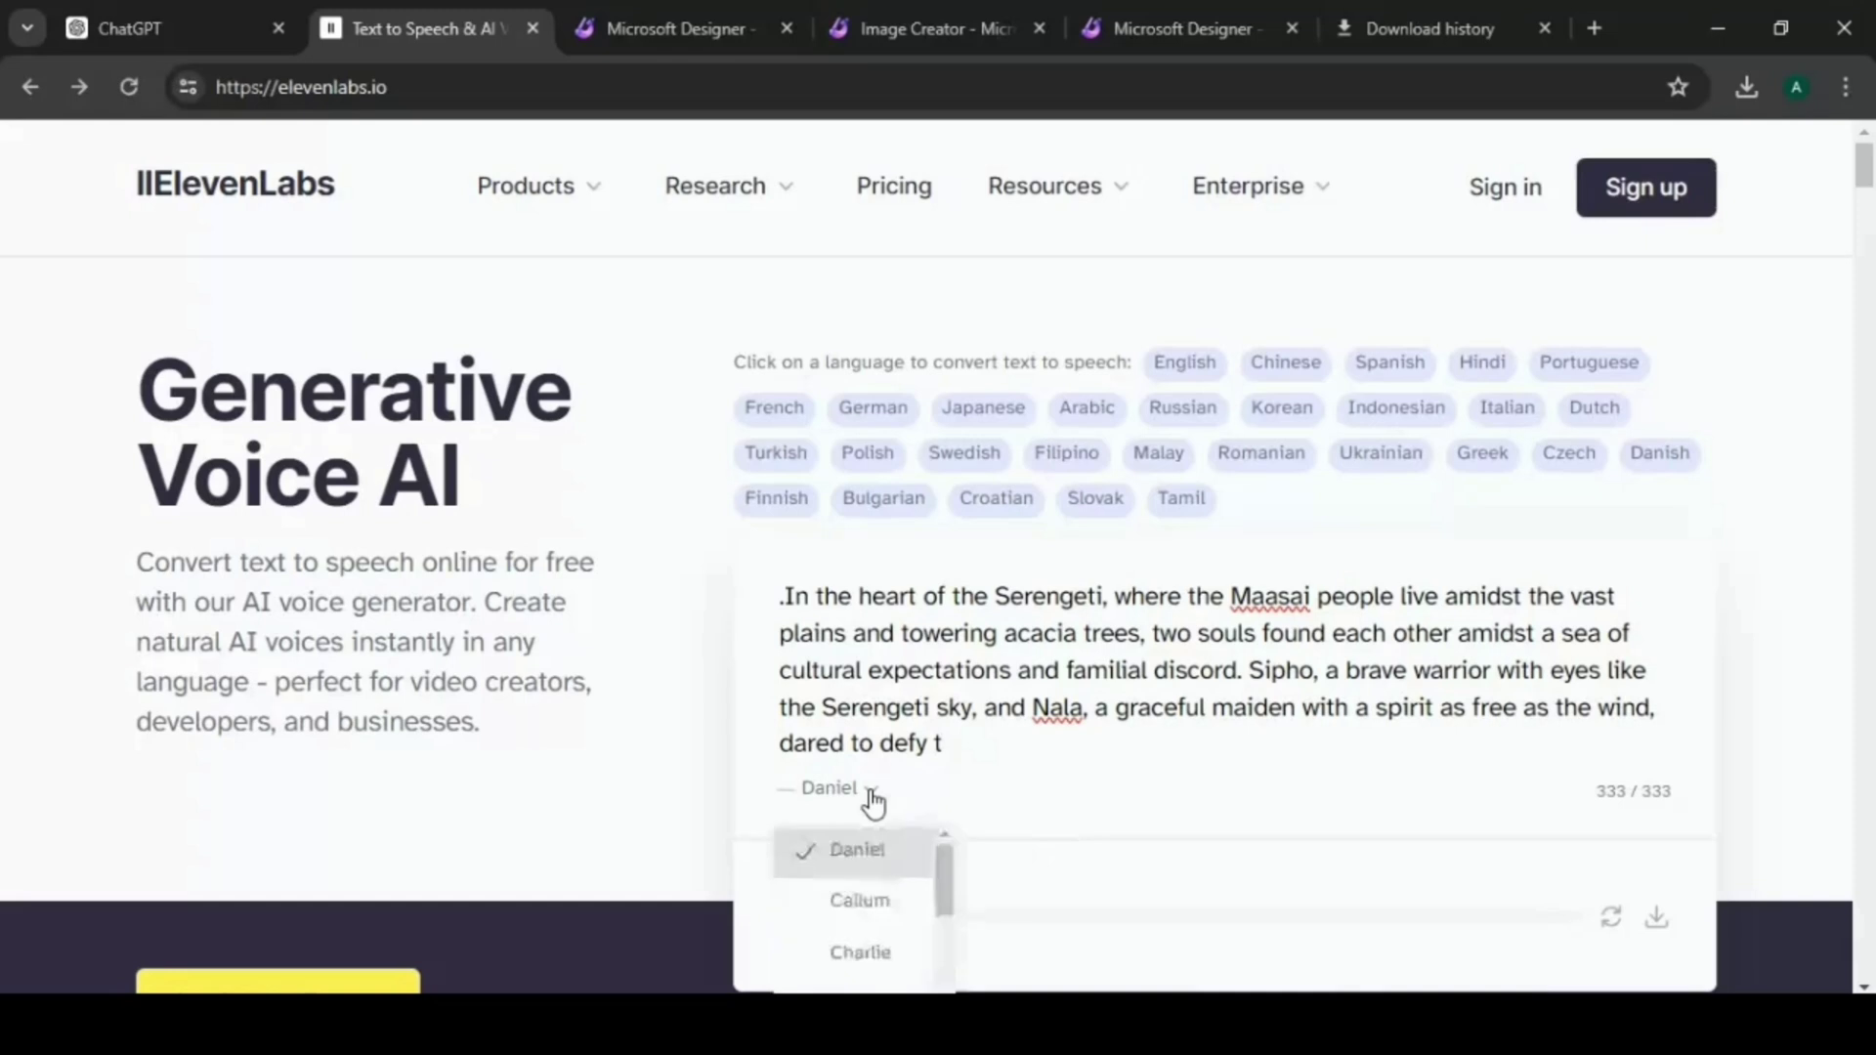
{"action": "scroll", "coordinate": [868, 948], "scroll_direction": "down", "scroll_amount": 2}
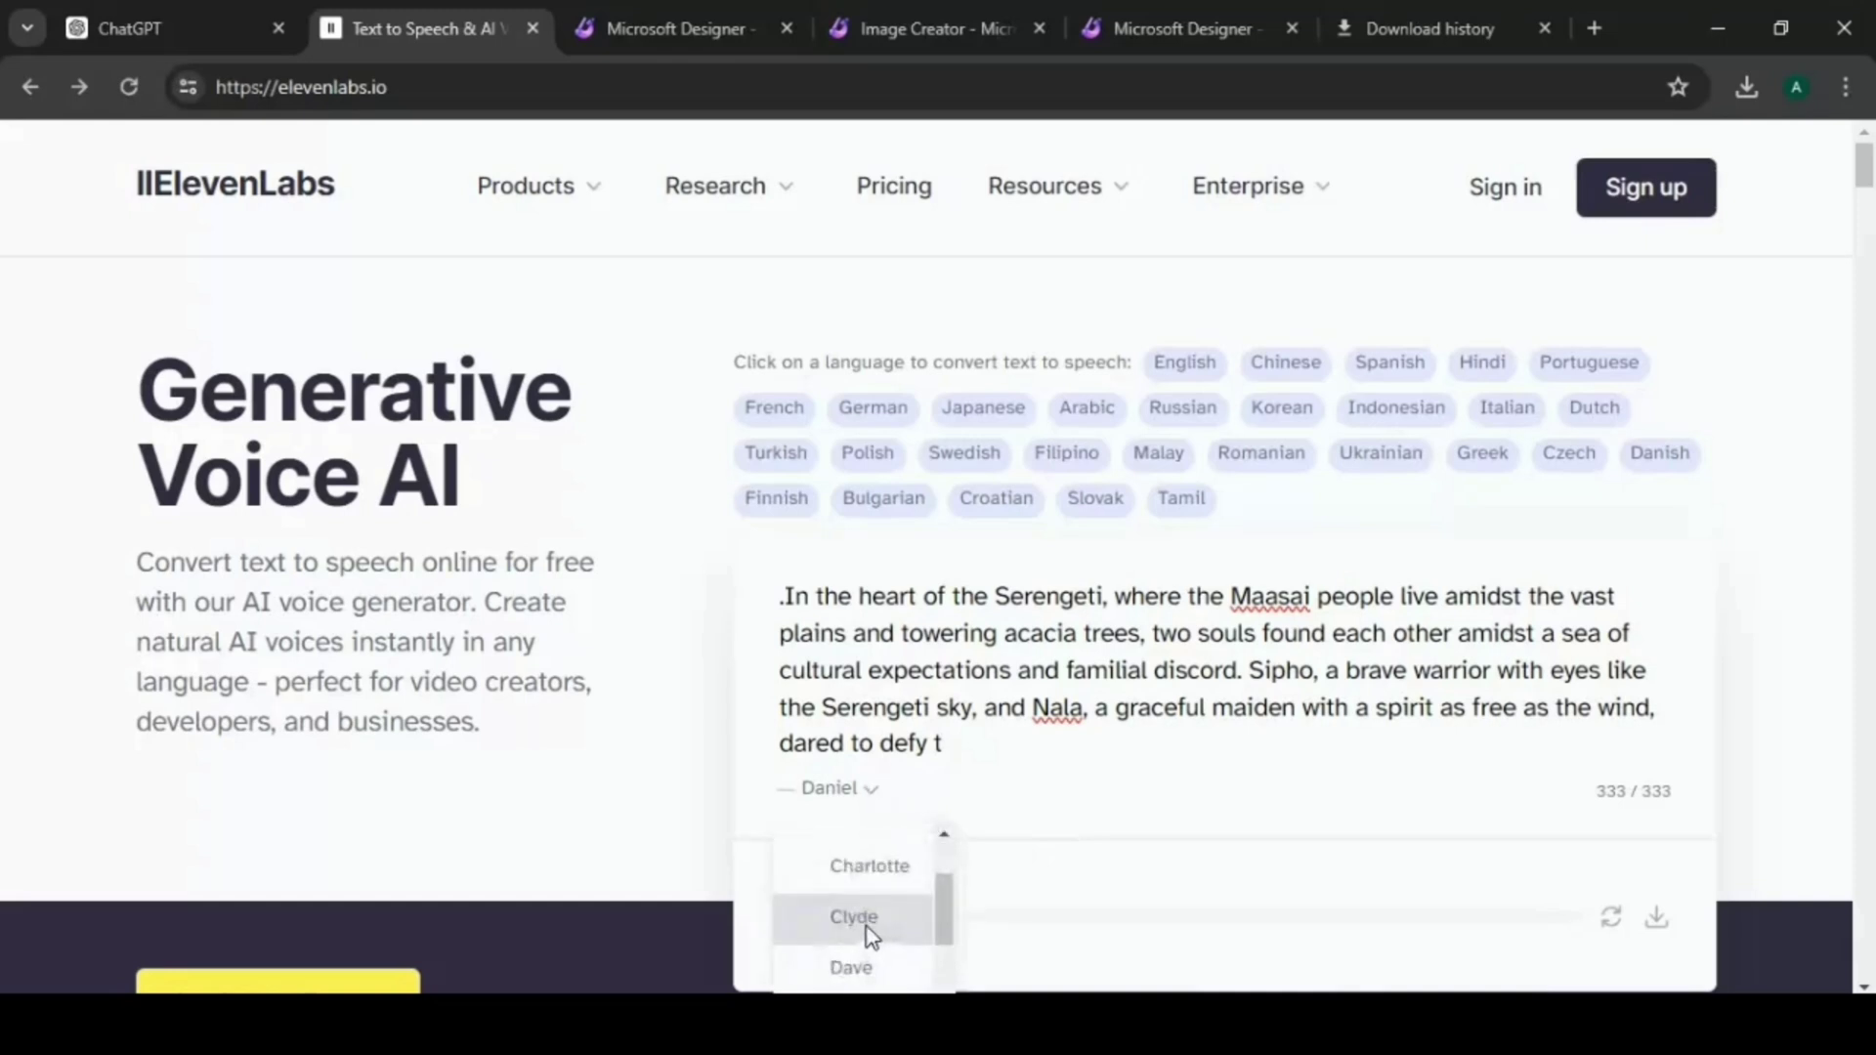
{"action": "scroll", "coordinate": [869, 936], "scroll_direction": "down", "scroll_amount": 8}
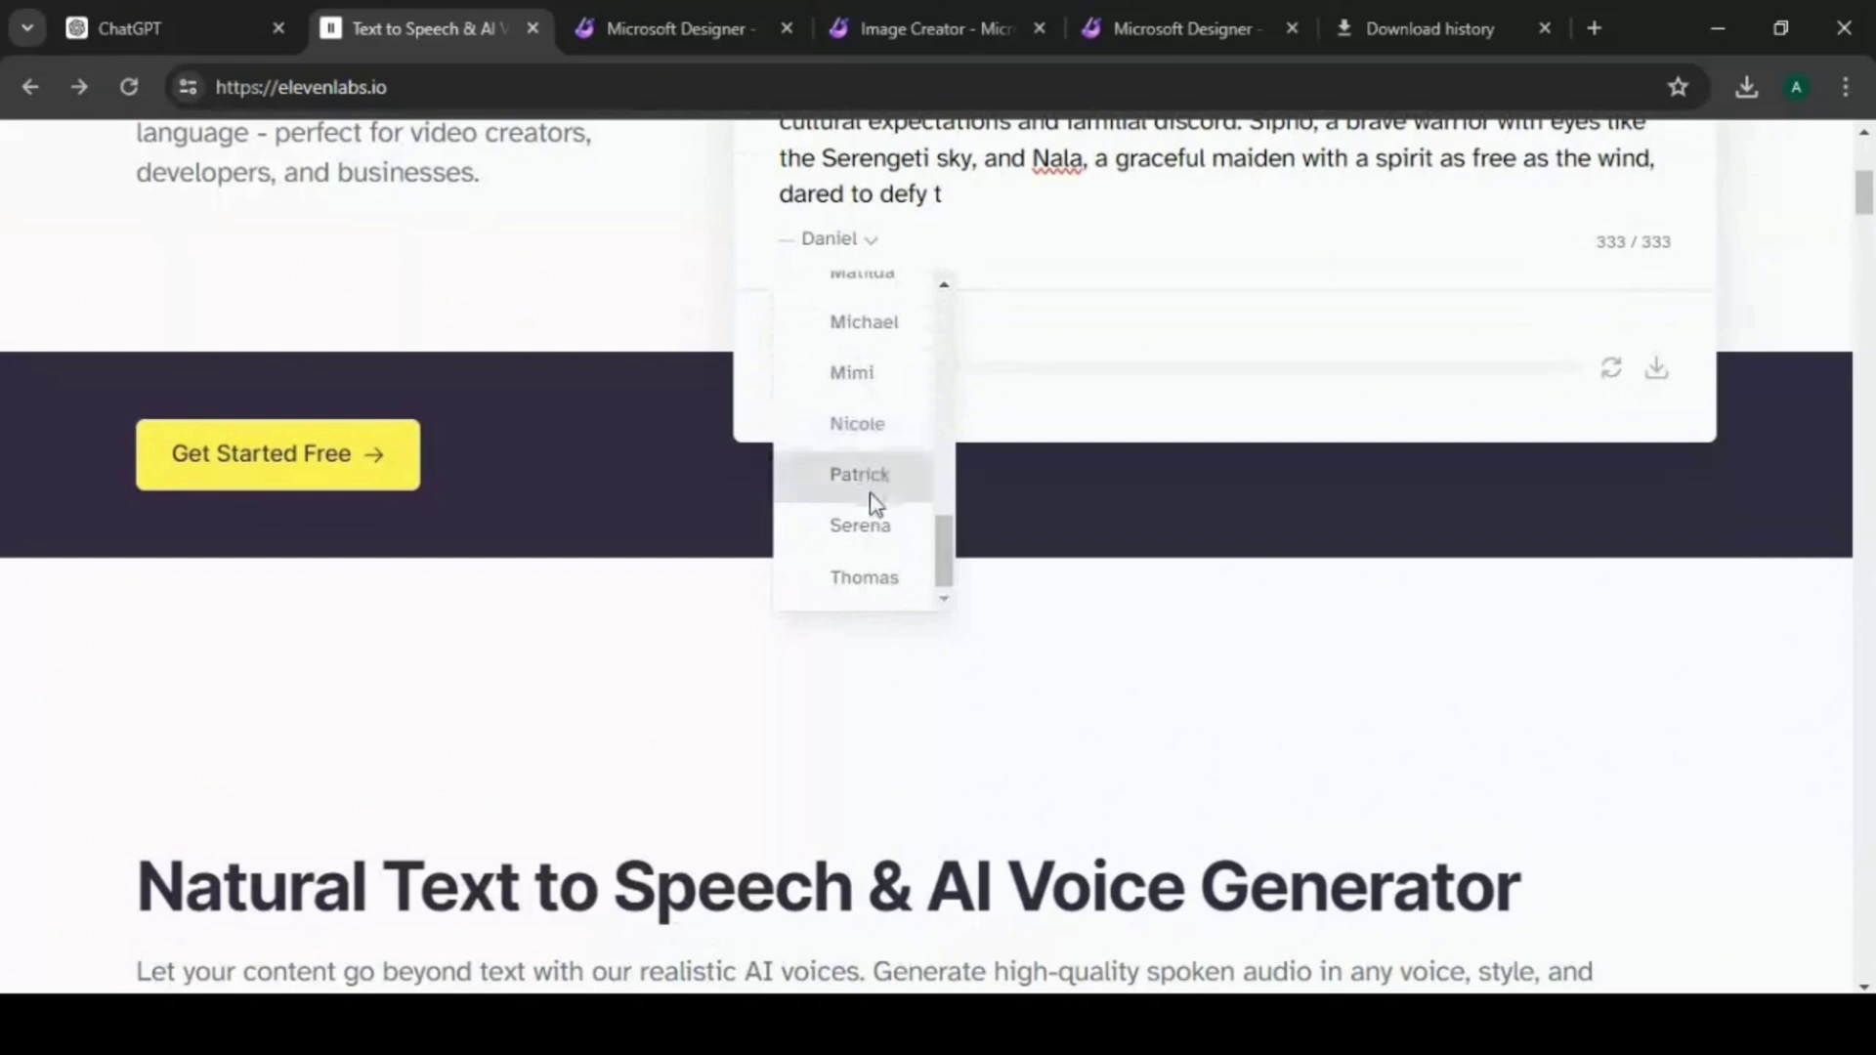
{"action": "scroll", "coordinate": [872, 529], "scroll_direction": "up", "scroll_amount": 2}
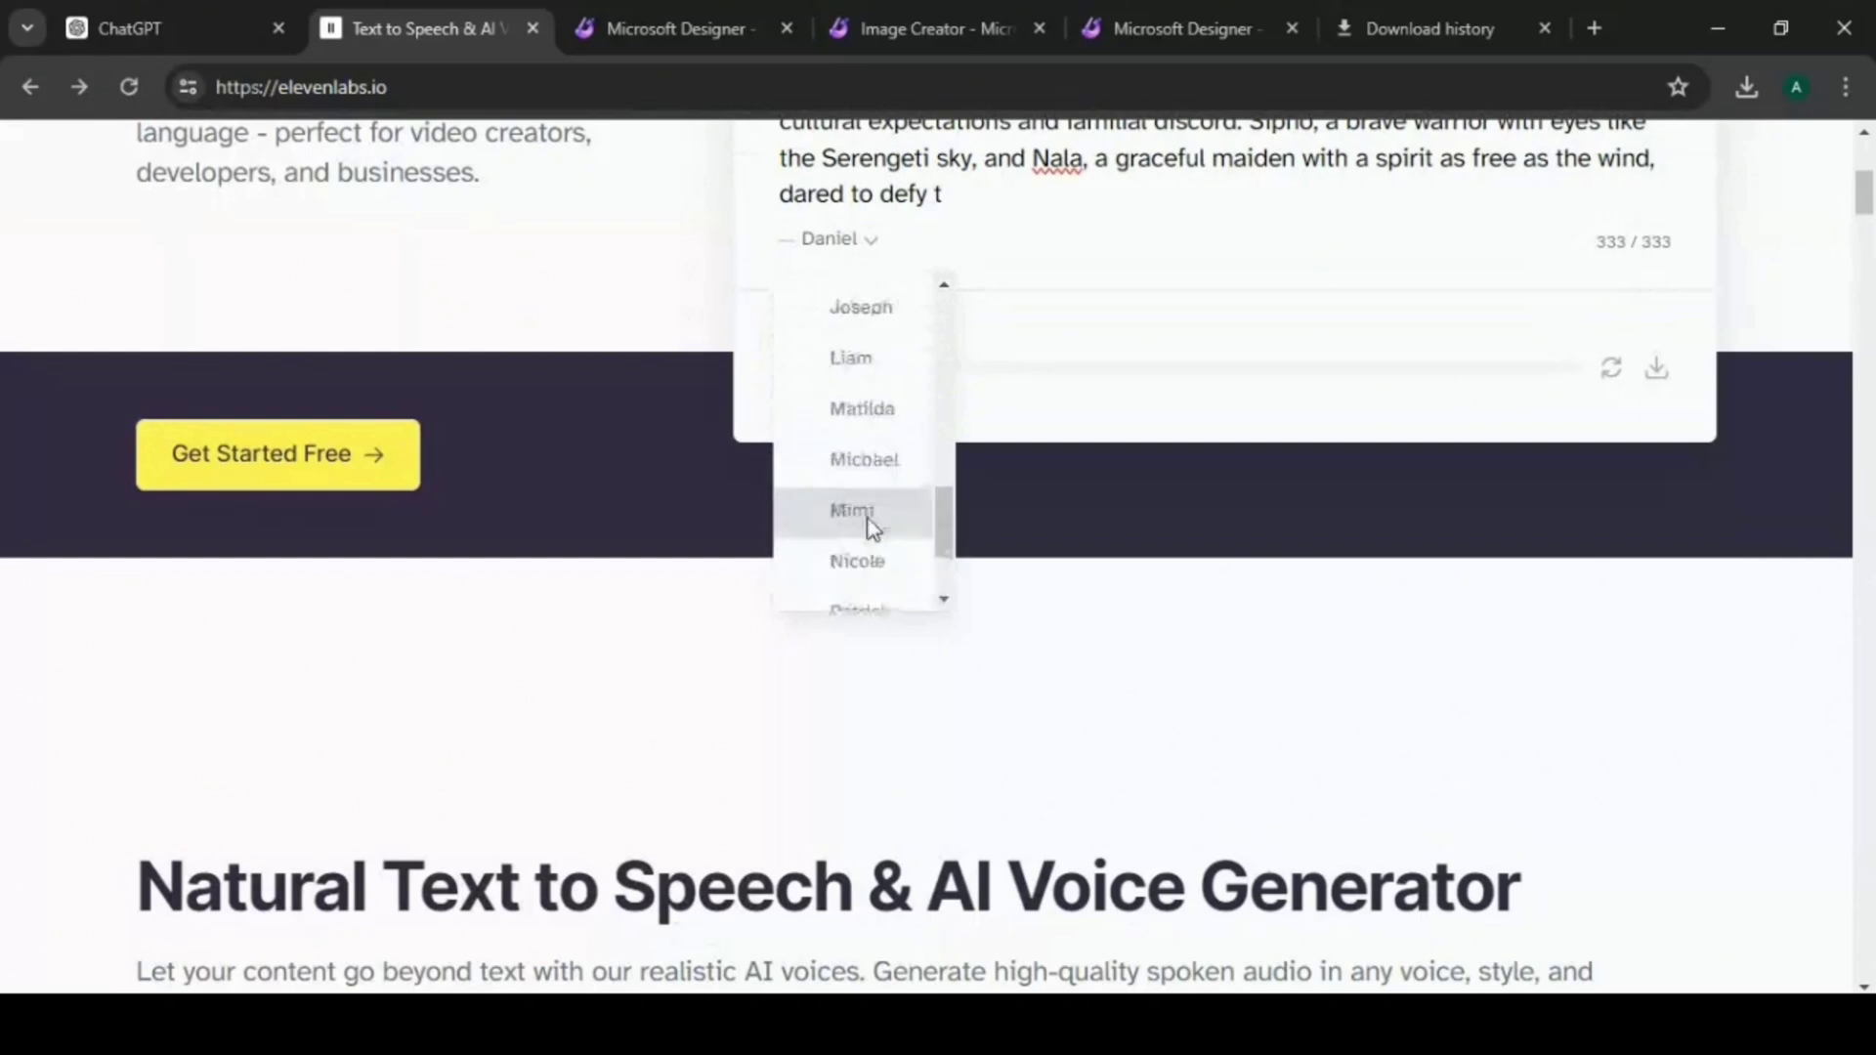
{"action": "left_click", "coordinate": [881, 407]}
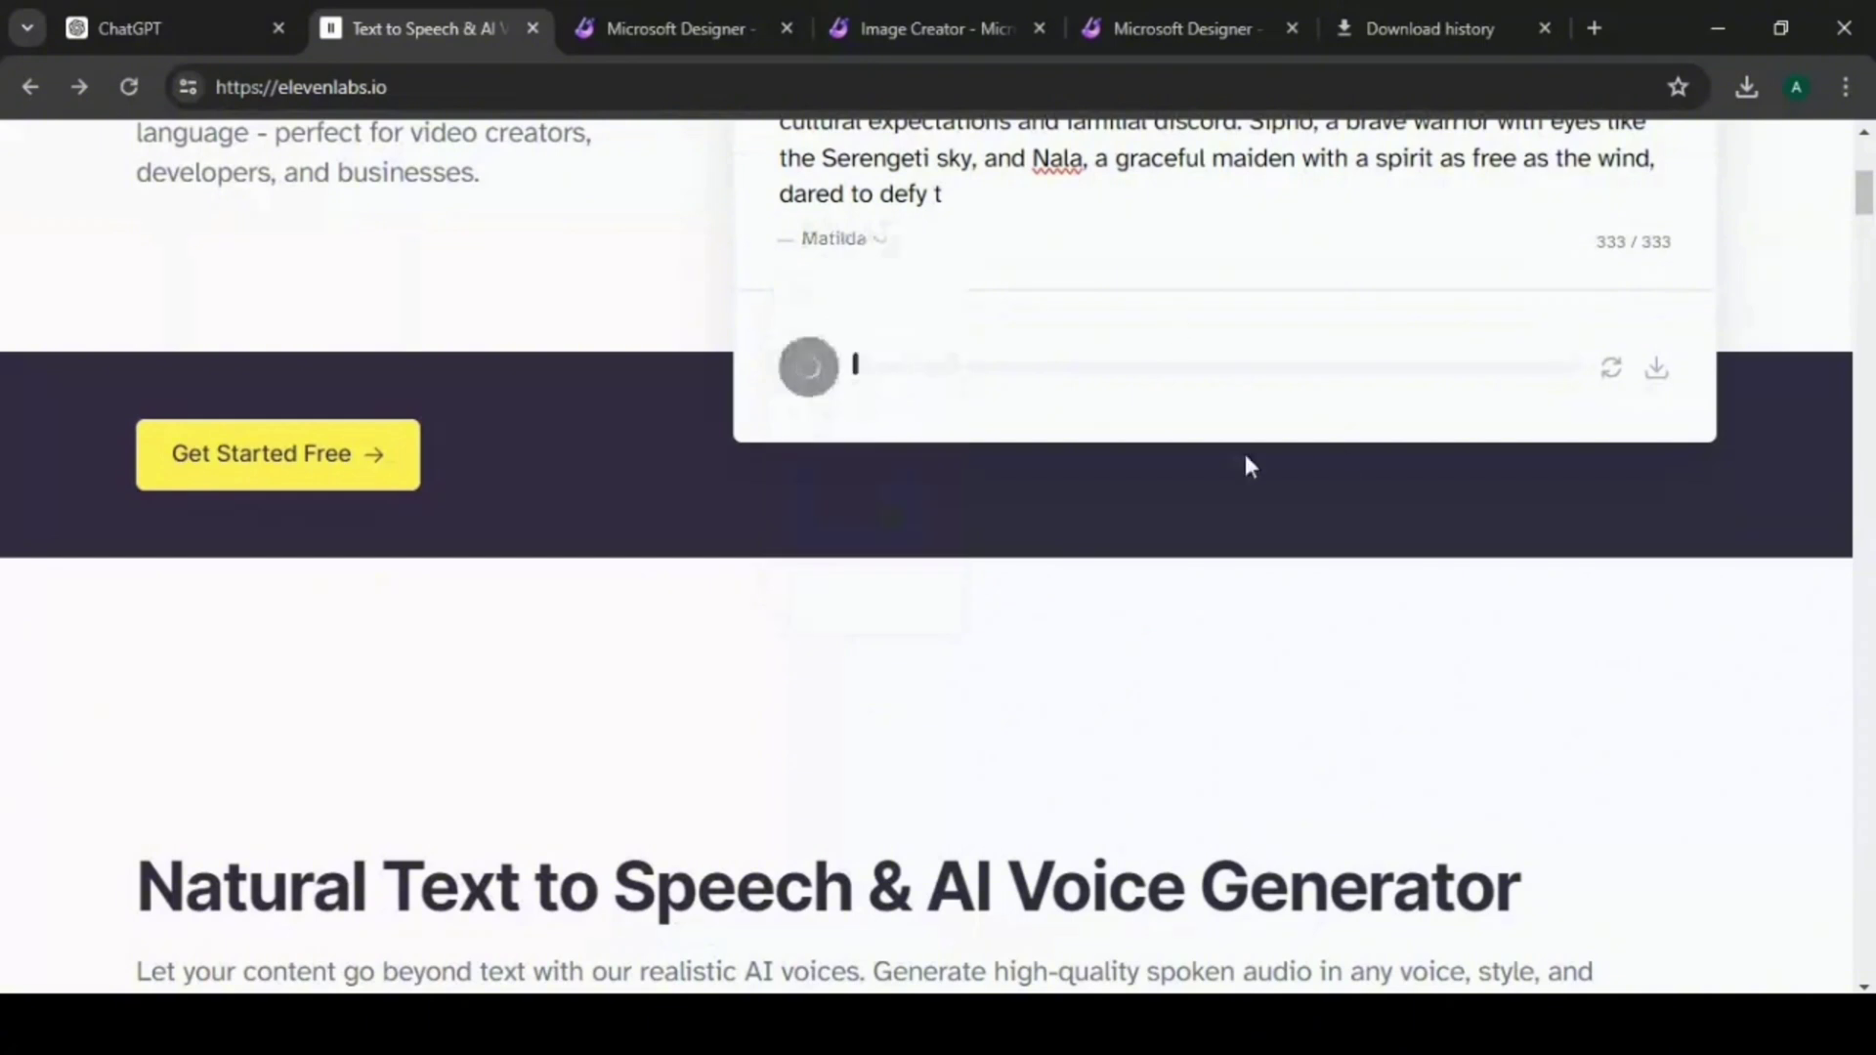
Switch the narration voice to Freya and listen to the generated audio.
{"action": "scroll", "coordinate": [1378, 562], "scroll_direction": "up", "scroll_amount": 3}
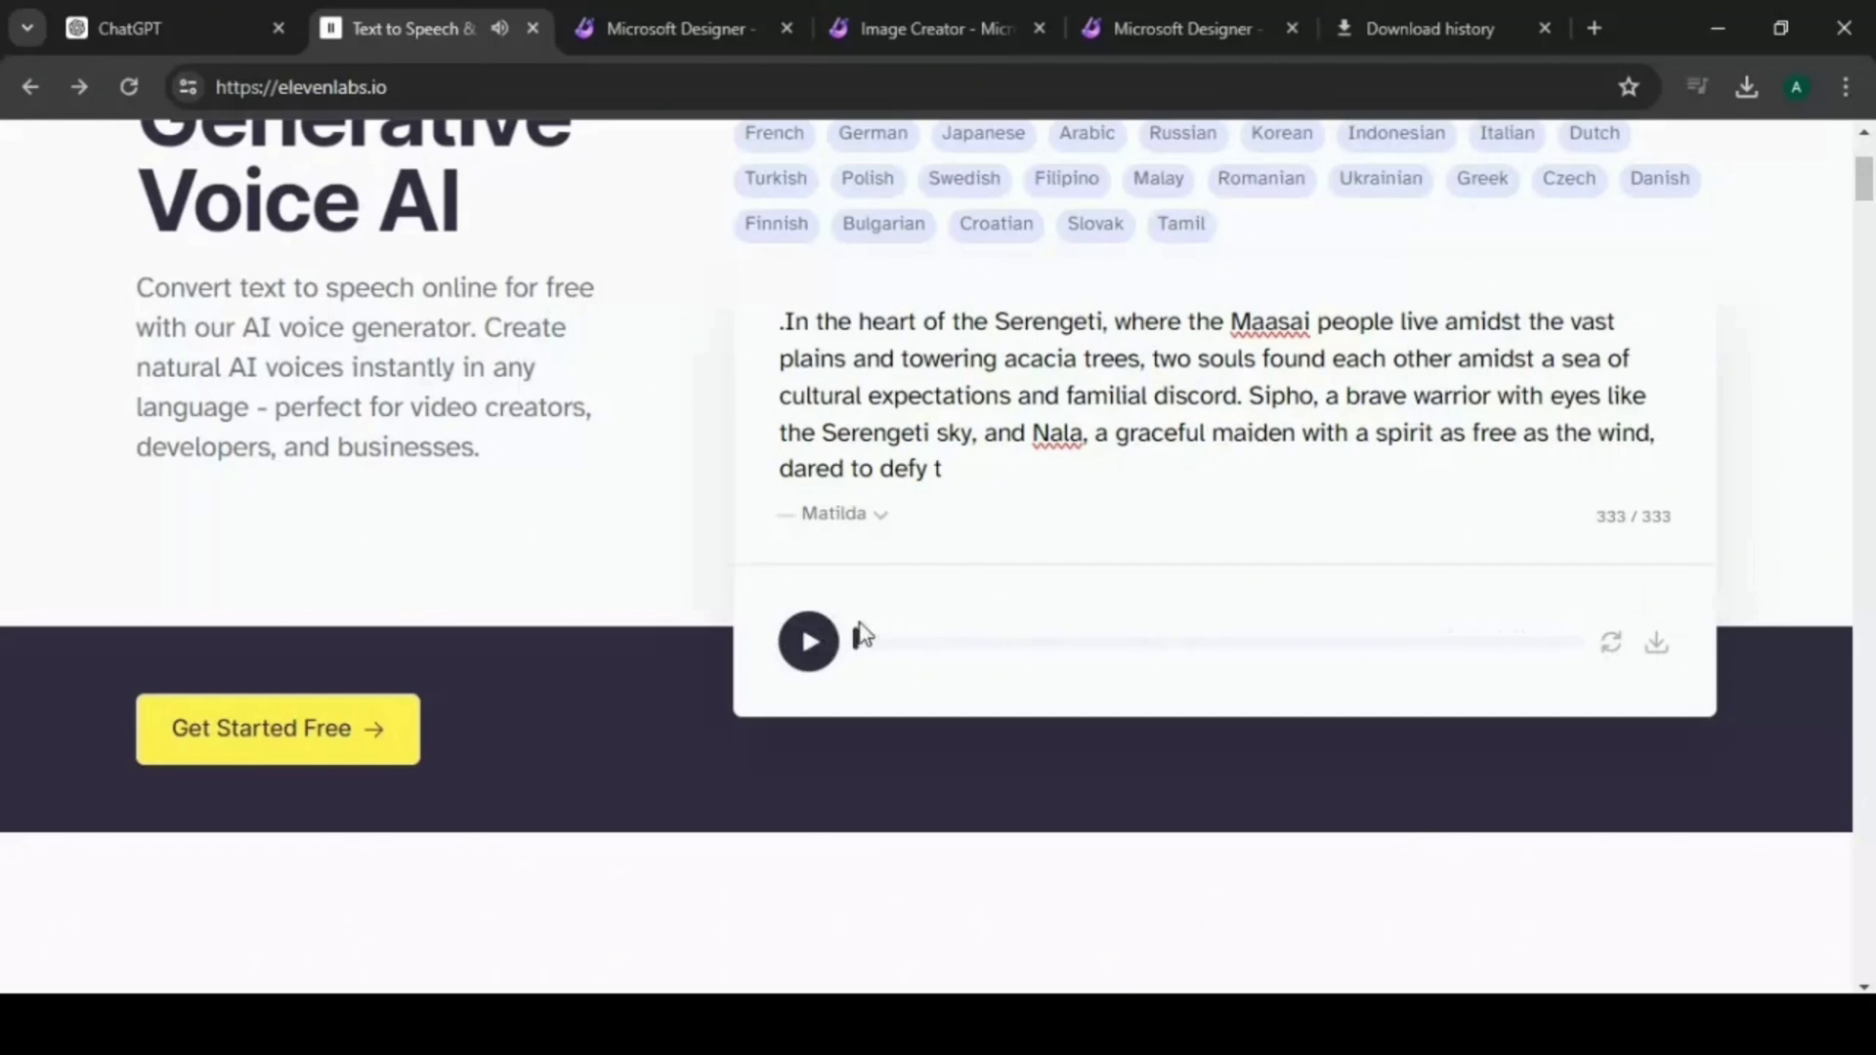
{"action": "left_click", "coordinate": [883, 519]}
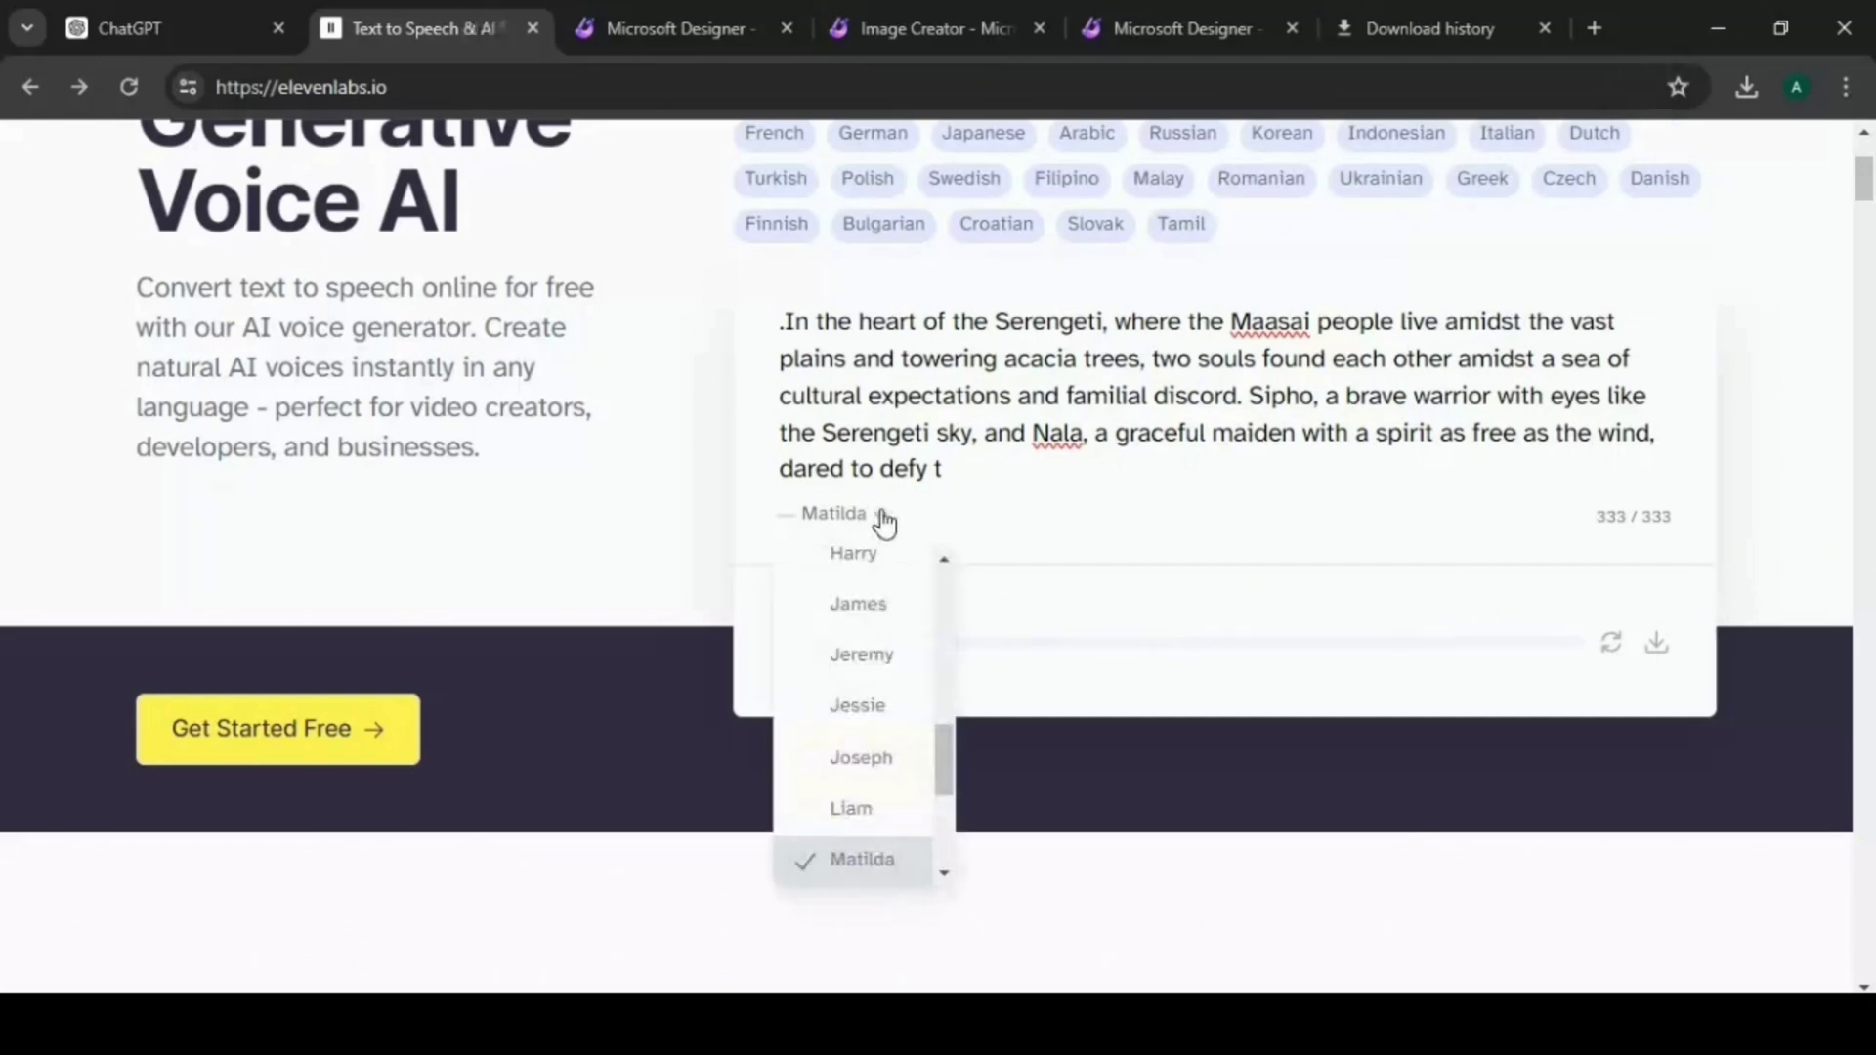
{"action": "scroll", "coordinate": [869, 650], "scroll_direction": "up", "scroll_amount": 3}
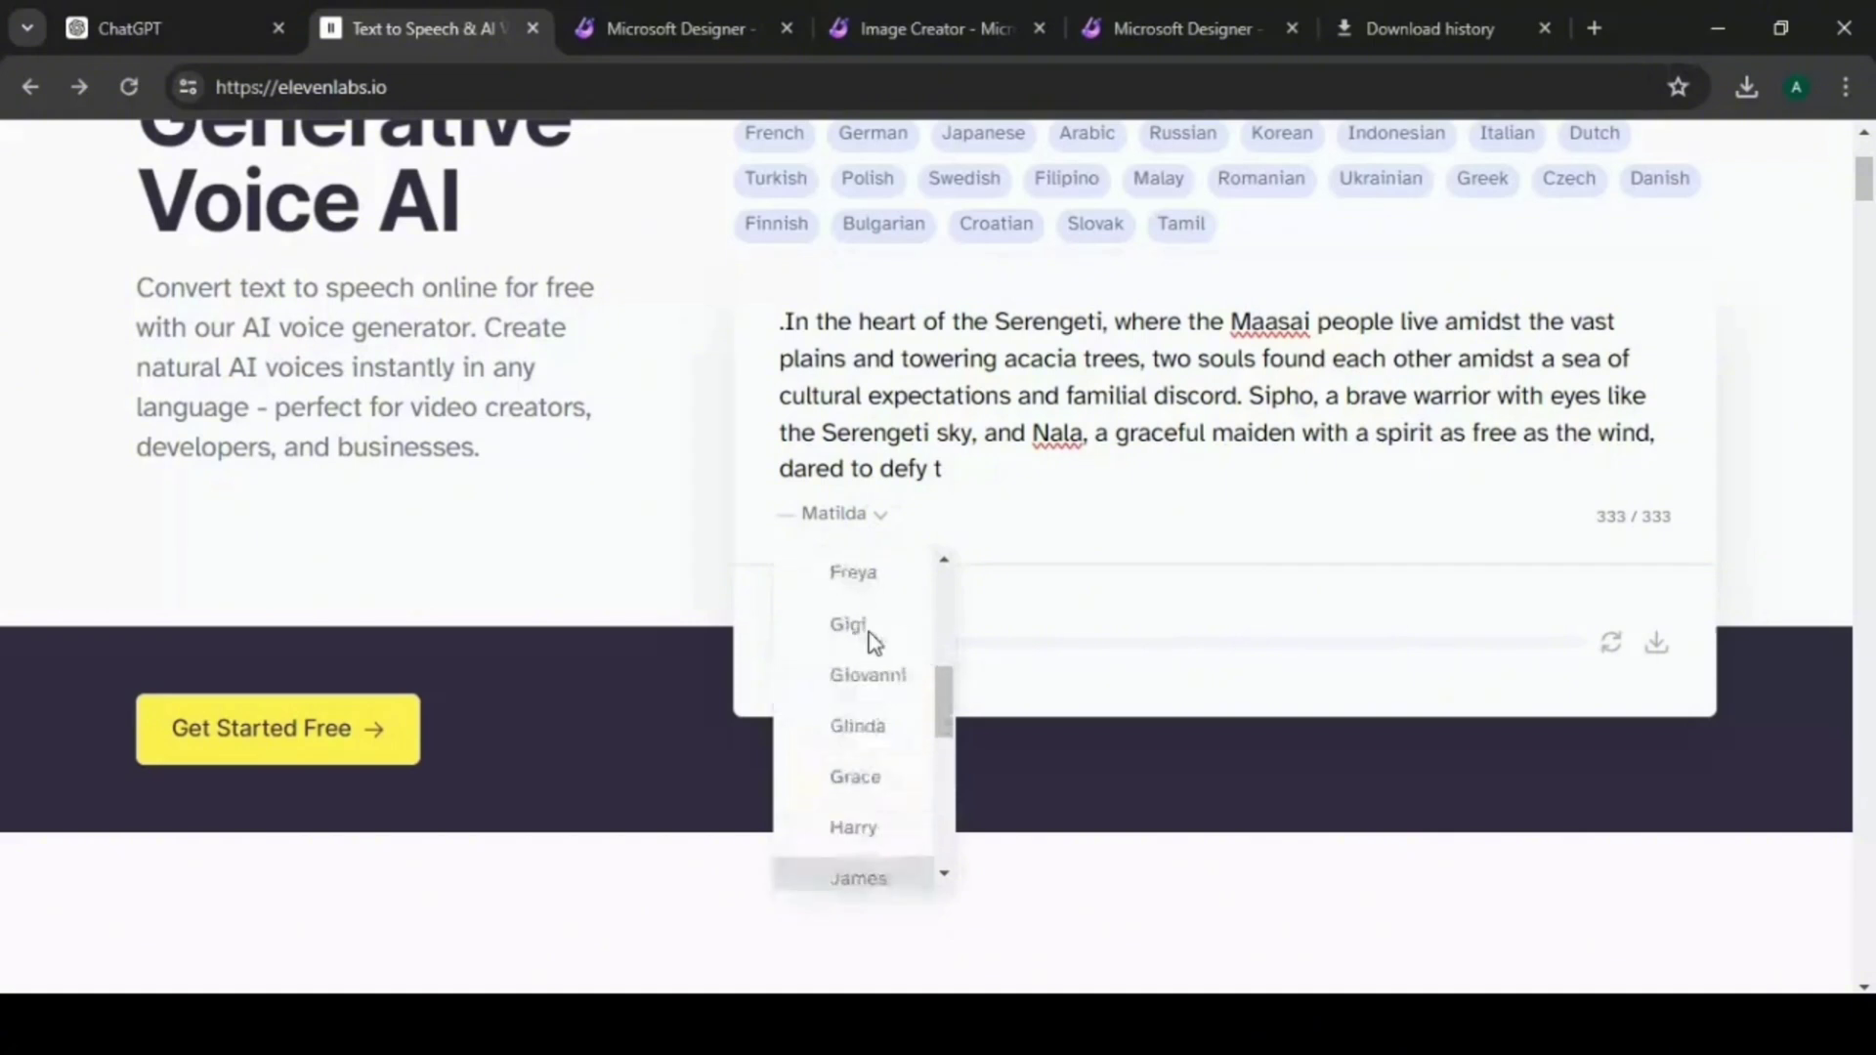
{"action": "left_click", "coordinate": [863, 572]}
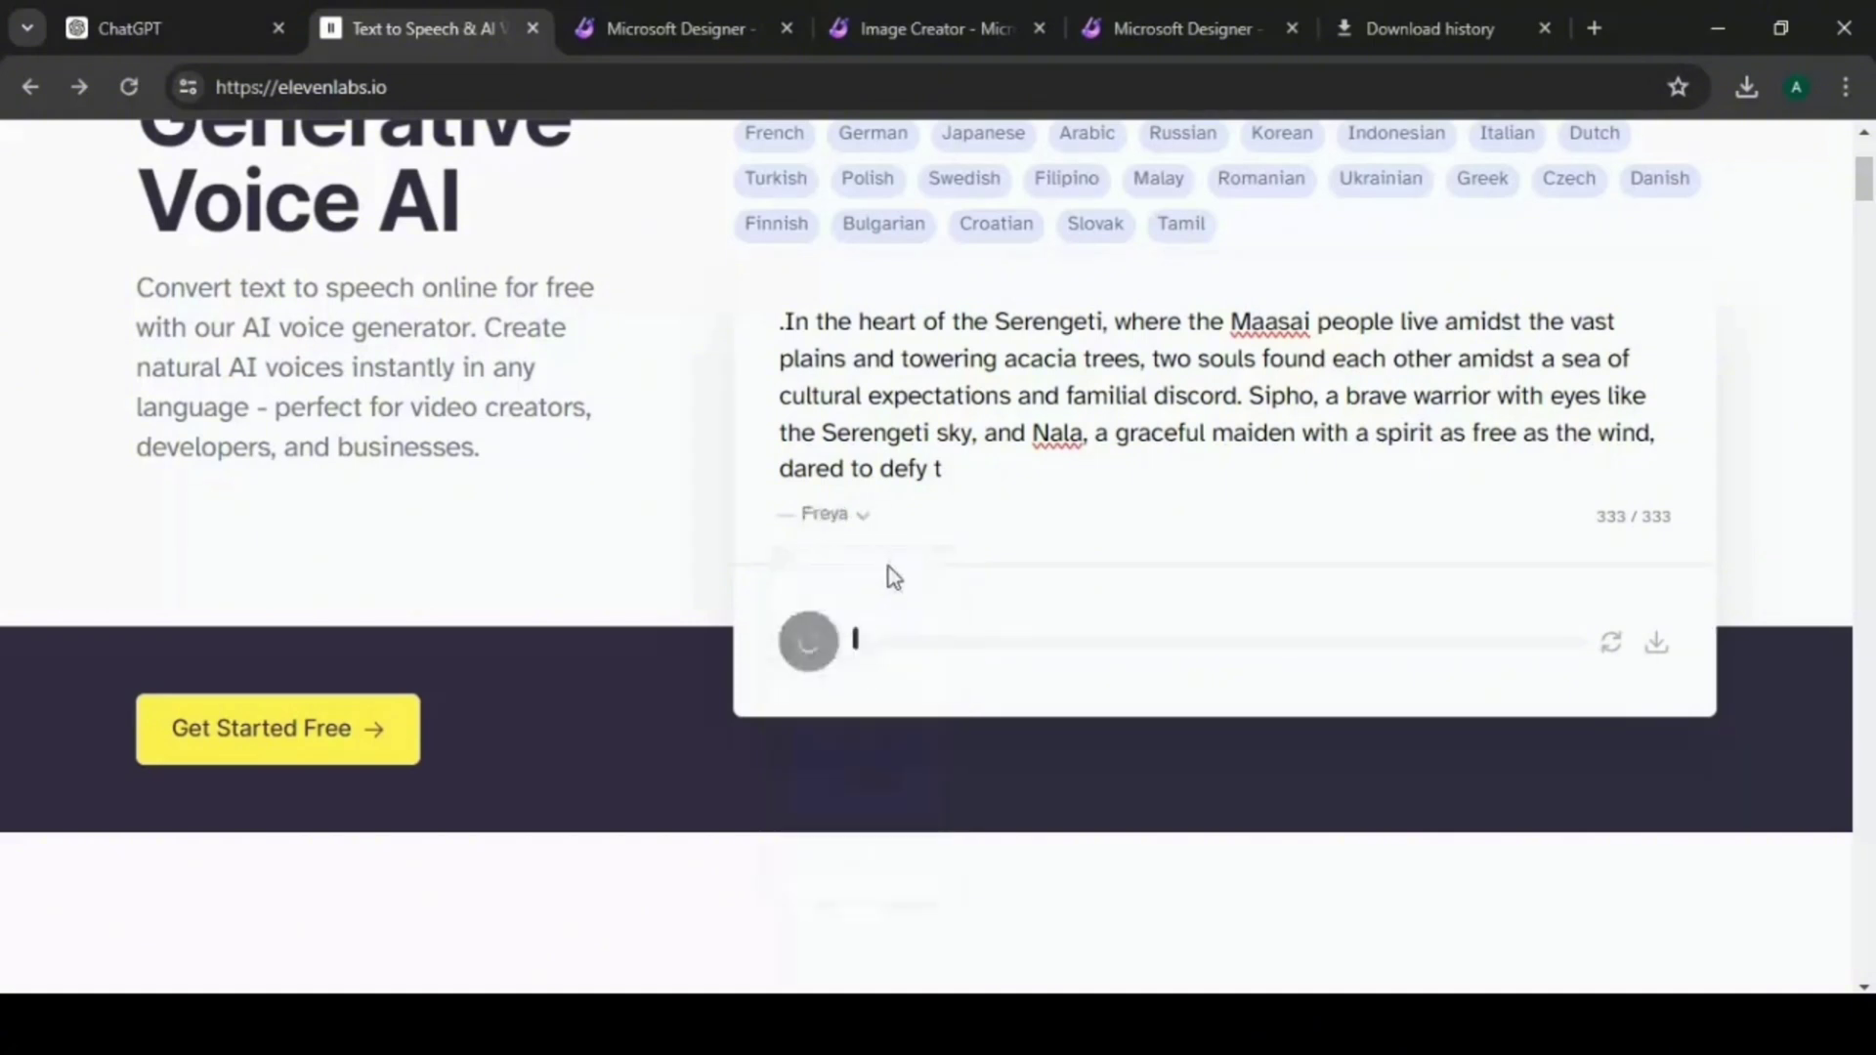
{"action": "left_click", "coordinate": [946, 649]}
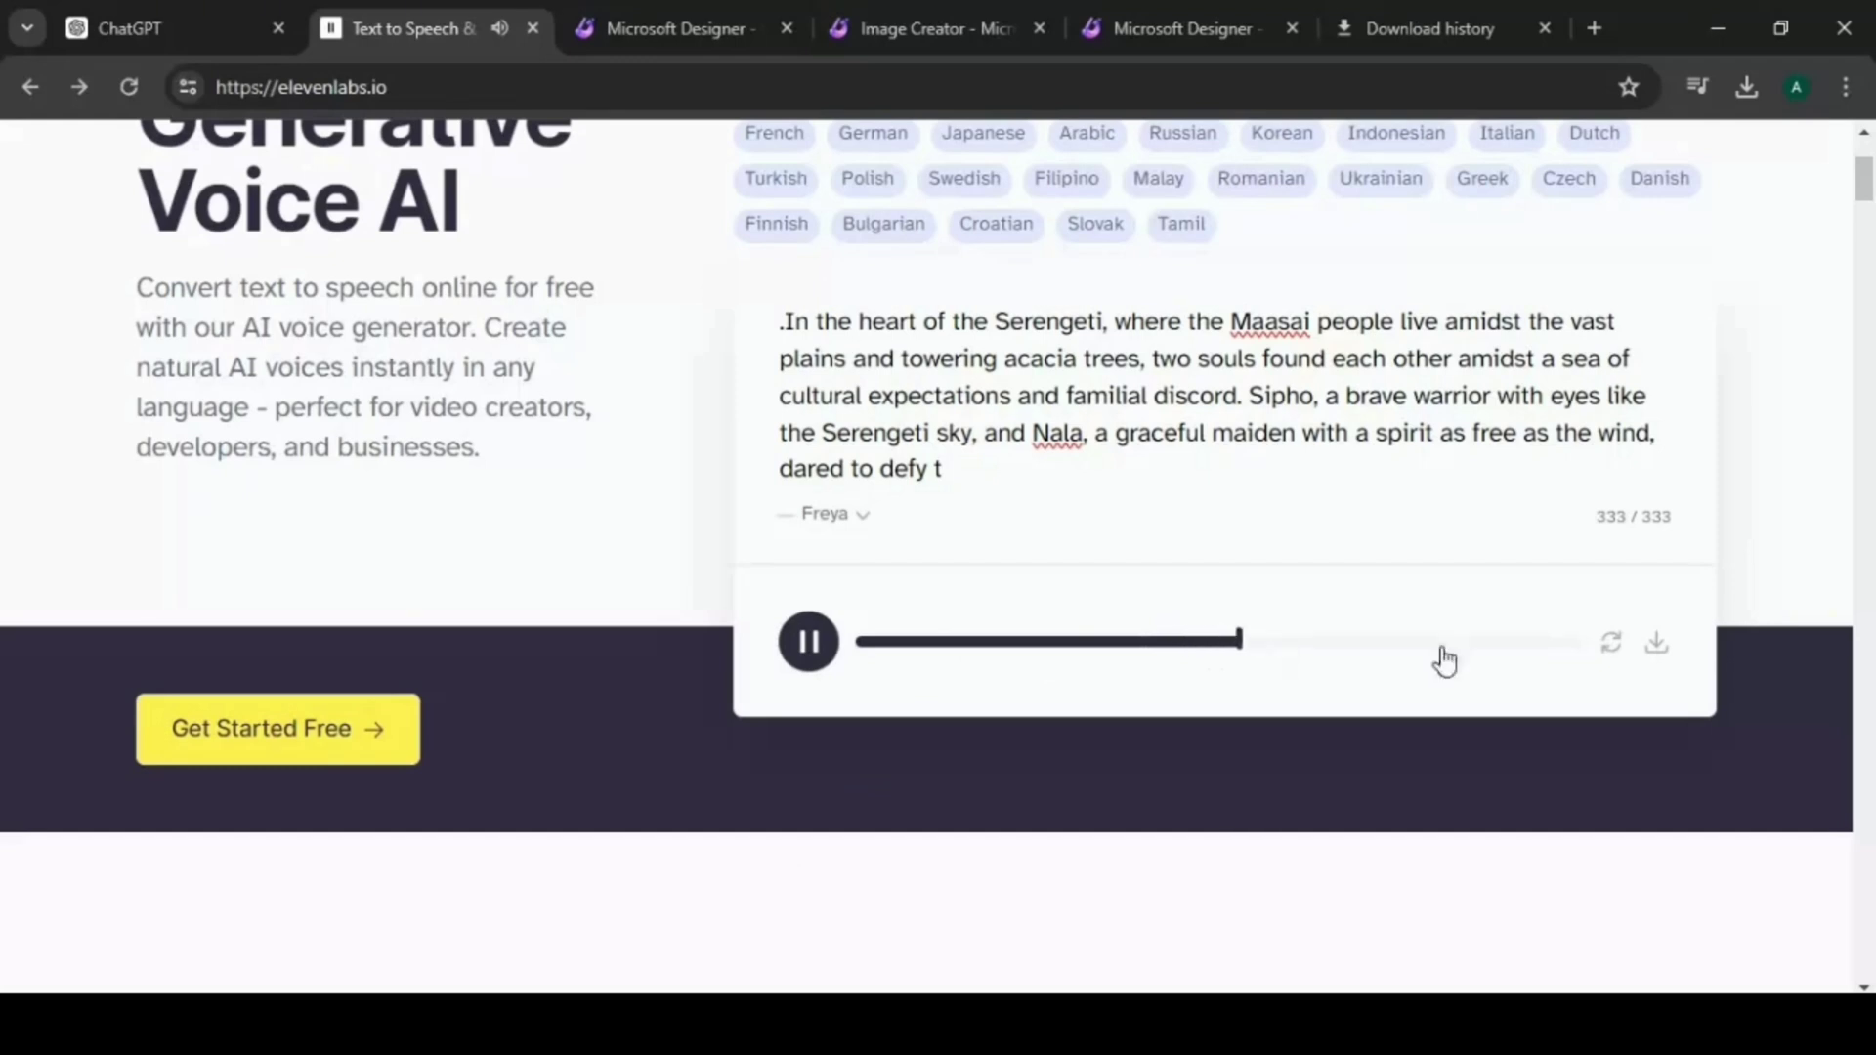
Look through the available voices, switch the narration to Daniel, and listen to the generated audio.
{"action": "left_click", "coordinate": [860, 521]}
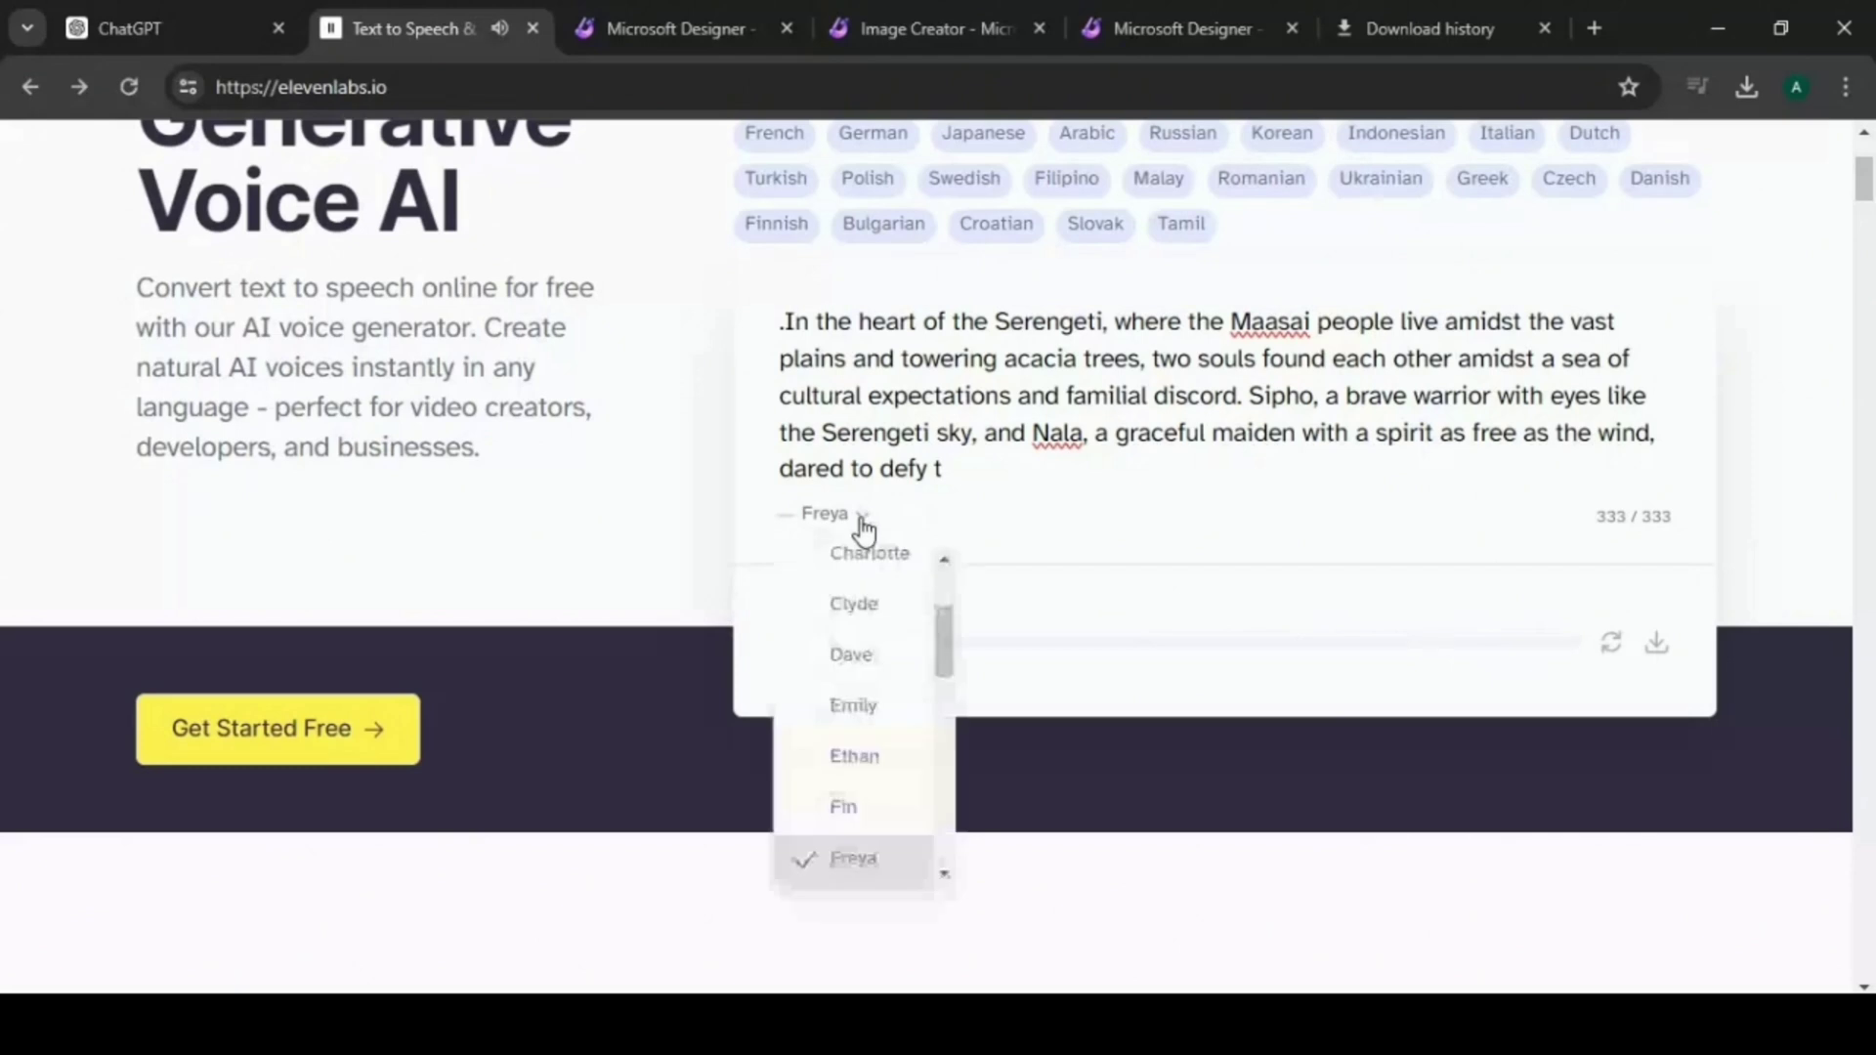
{"action": "scroll", "coordinate": [864, 617], "scroll_direction": "down", "scroll_amount": 3}
{"action": "scroll", "coordinate": [864, 617], "scroll_direction": "up", "scroll_amount": 3}
{"action": "scroll", "coordinate": [864, 618], "scroll_direction": "up", "scroll_amount": 2}
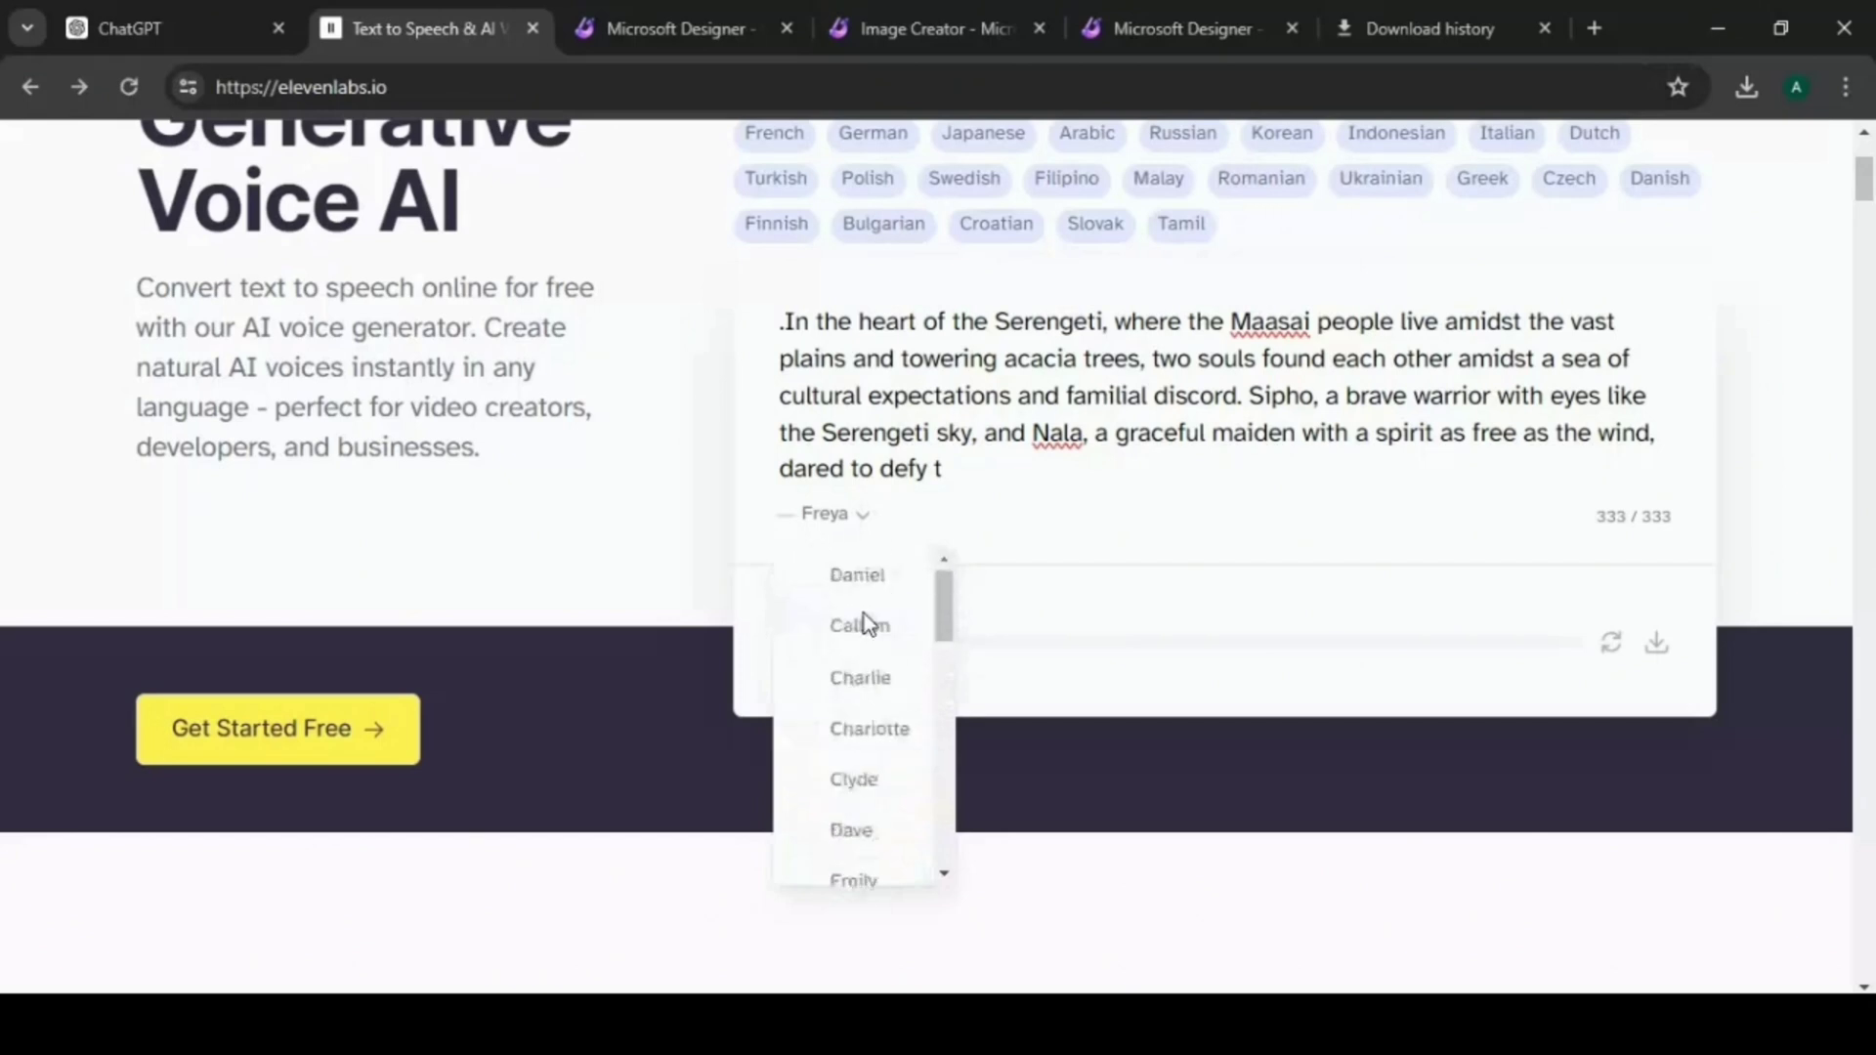
{"action": "left_click", "coordinate": [876, 587]}
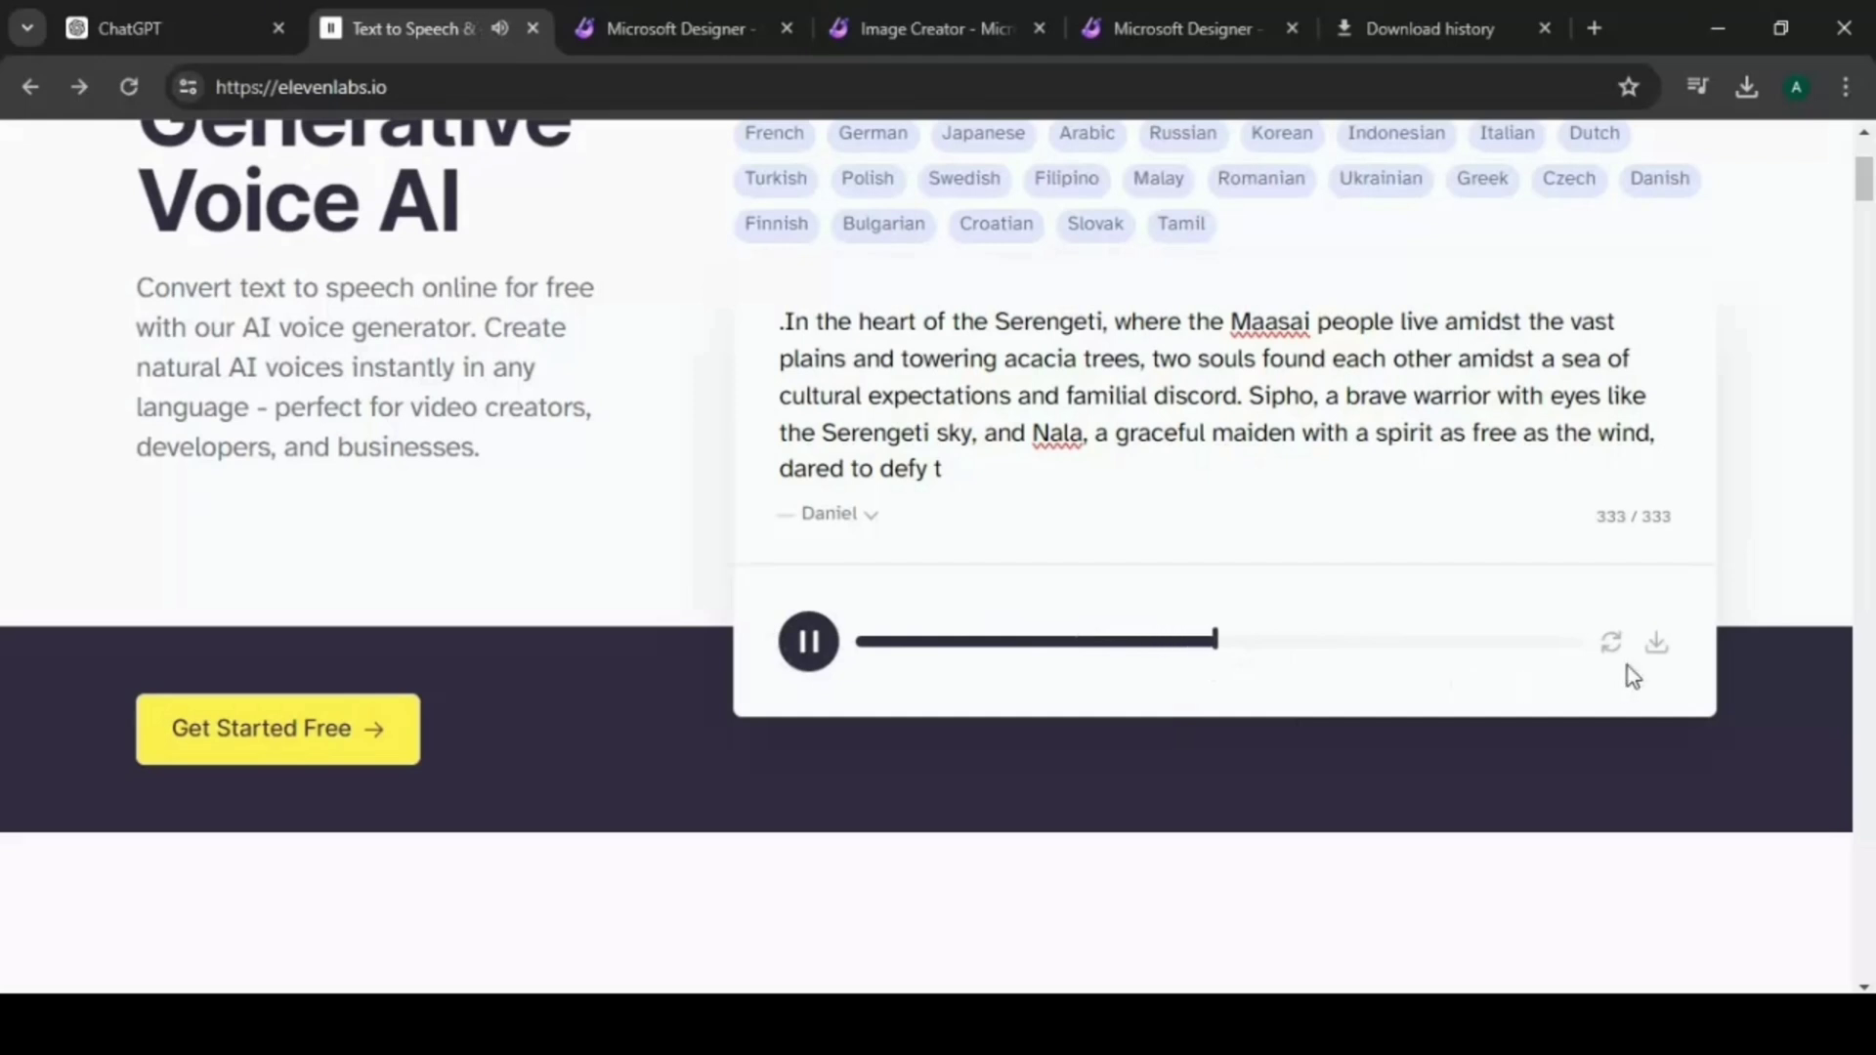
Download the story narration generated with the Matilda voice.
{"action": "scroll", "coordinate": [1628, 666], "scroll_direction": "down", "scroll_amount": 1}
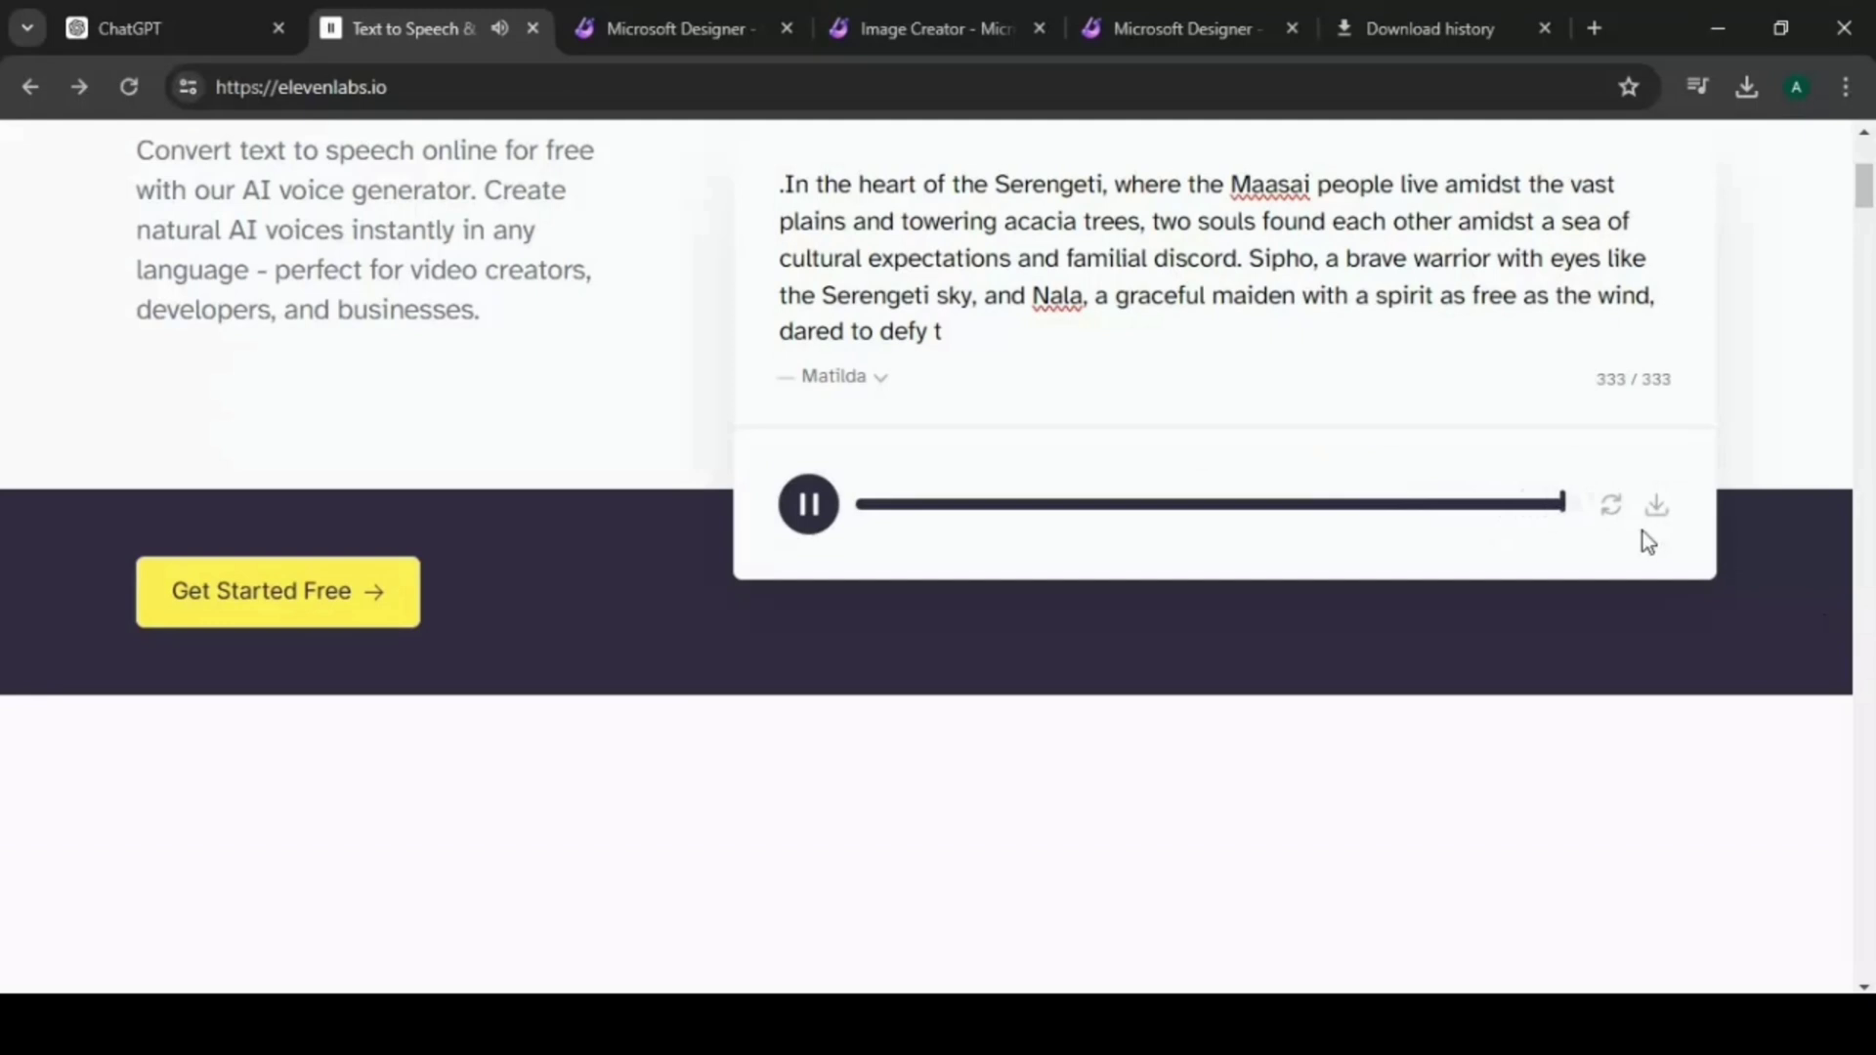
{"action": "left_click", "coordinate": [1661, 505]}
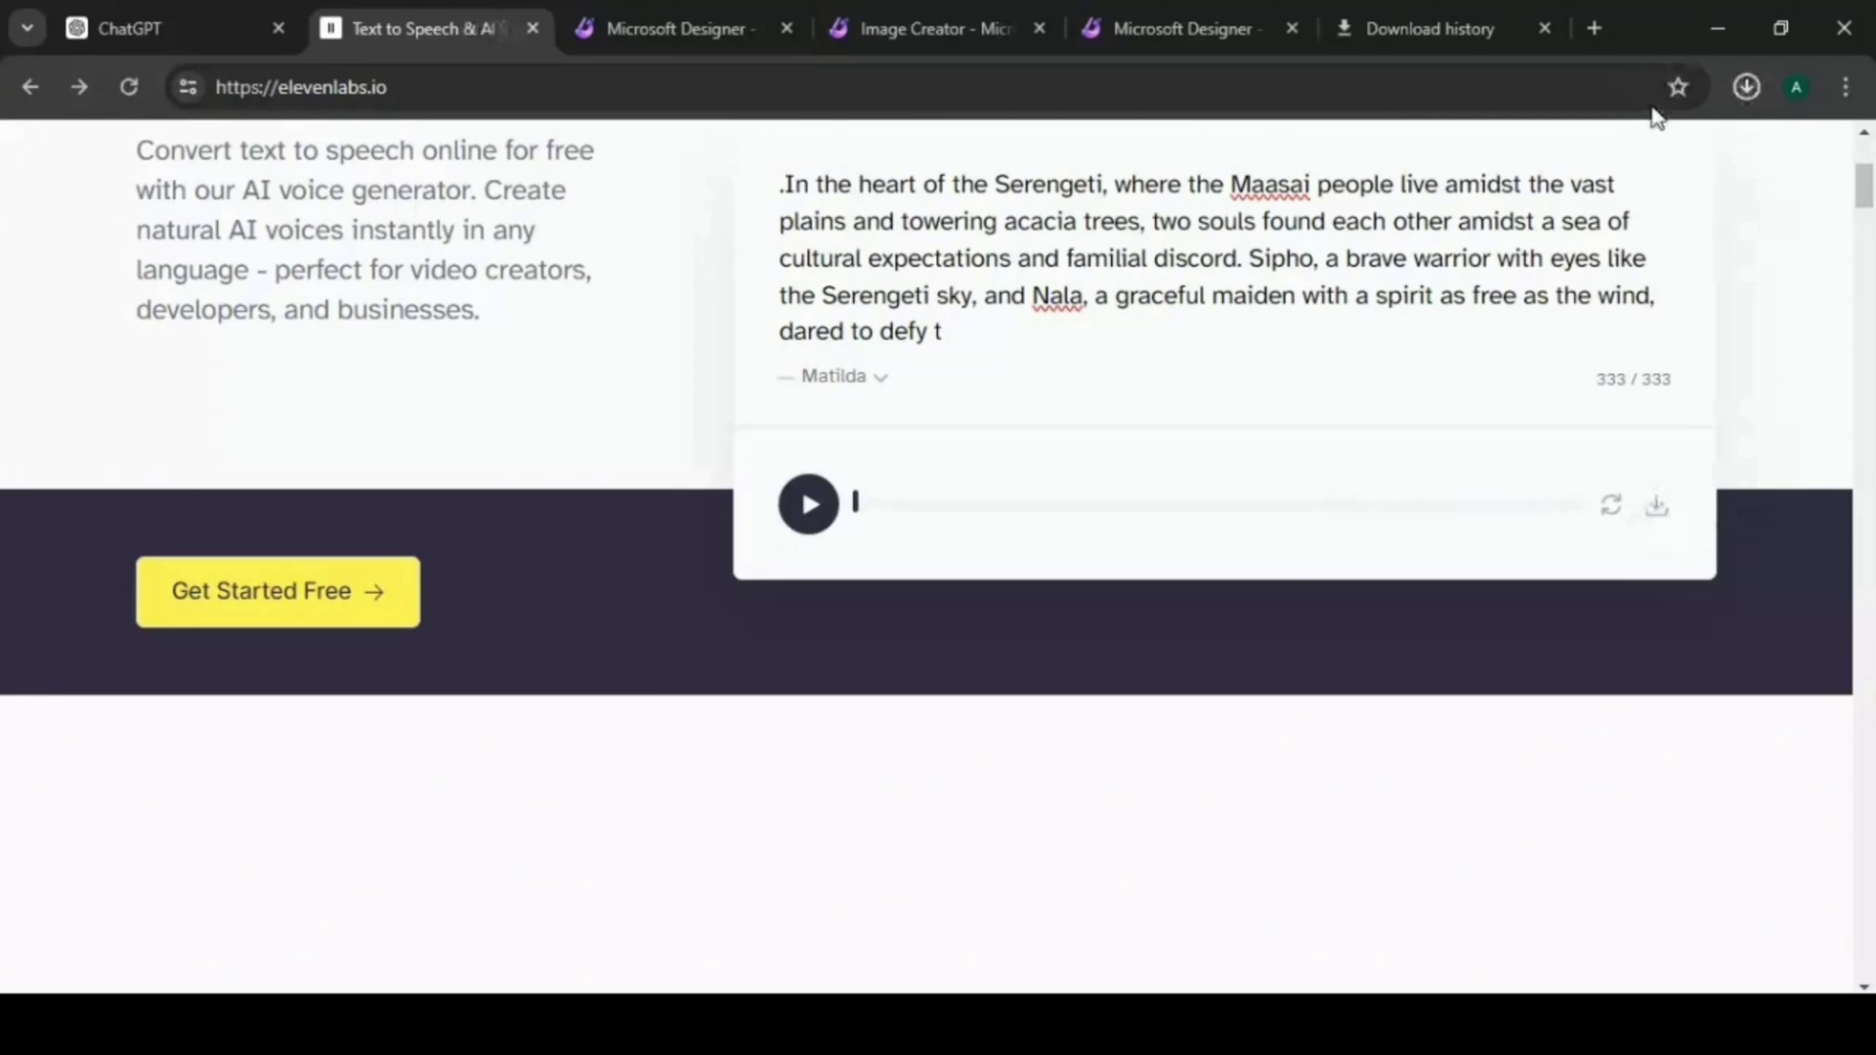
Check the recent downloads for the Matilda narration file.
{"action": "left_click", "coordinate": [1743, 91]}
{"action": "left_click", "coordinate": [1746, 90]}
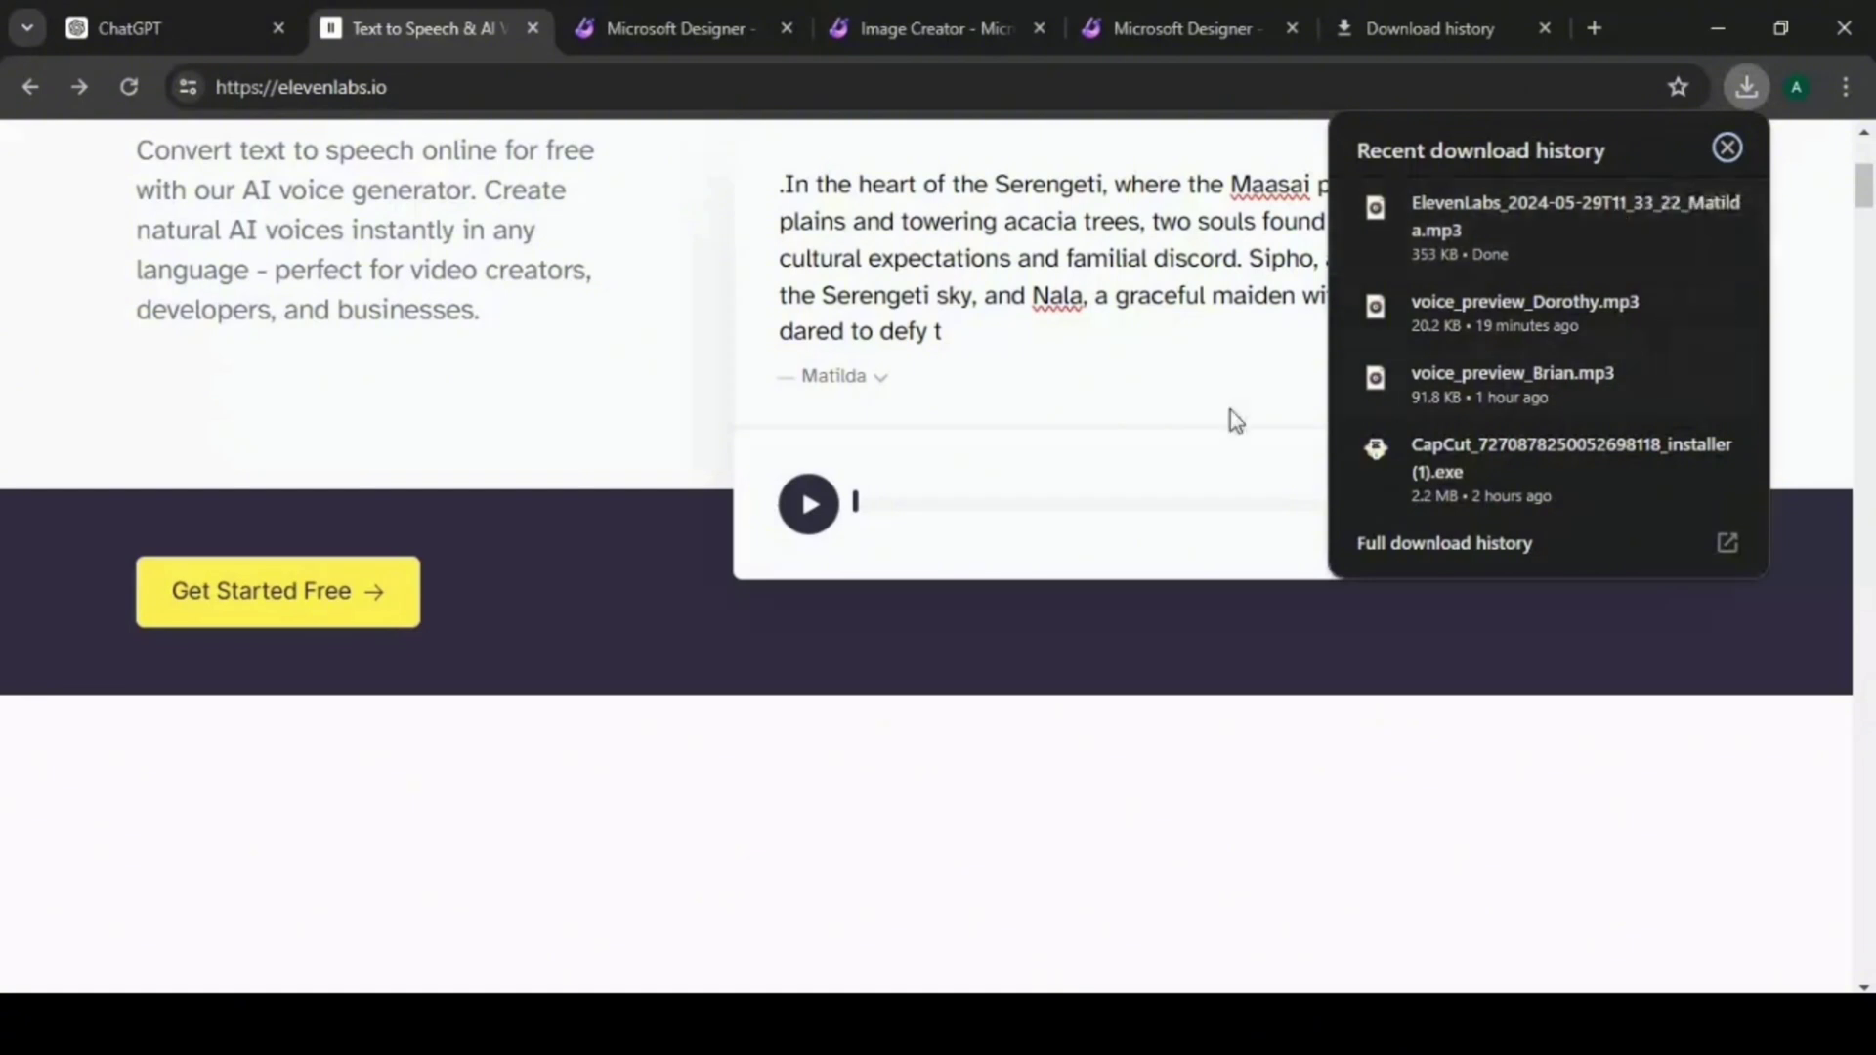
{"action": "left_click", "coordinate": [1190, 700]}
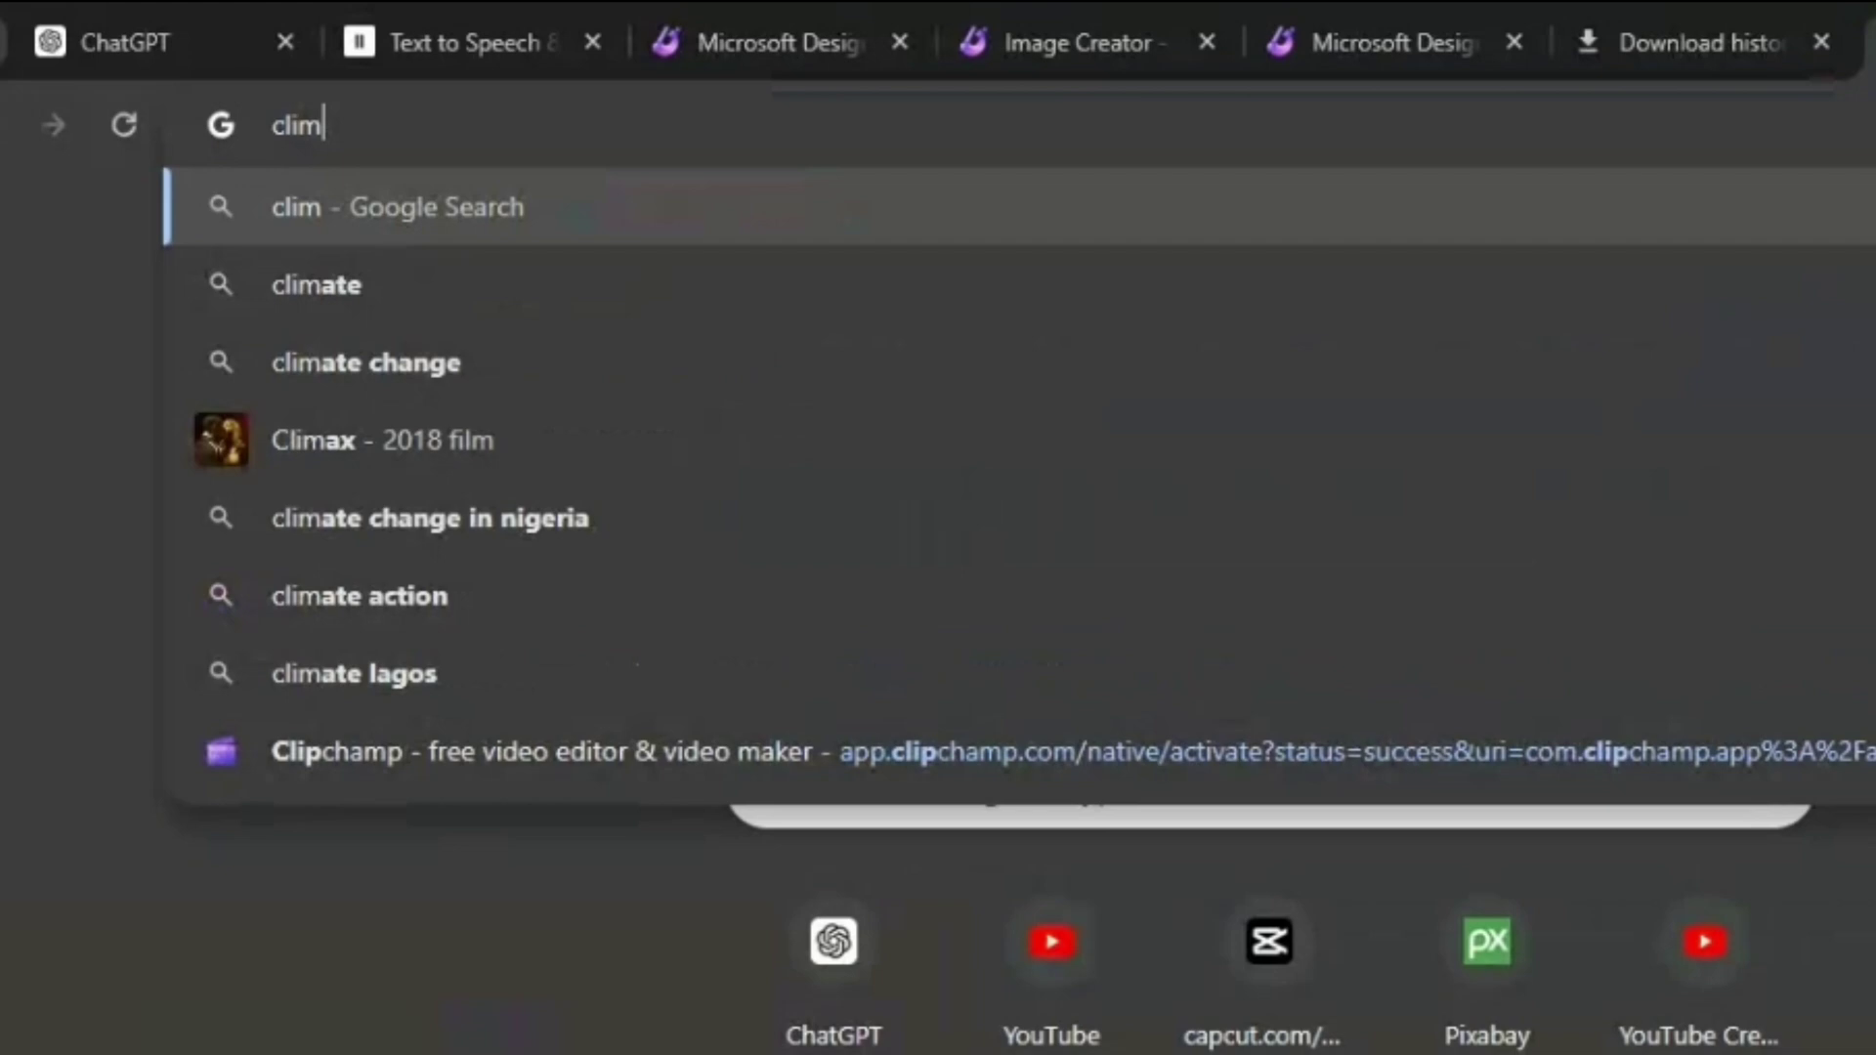
Search the web for clipchamp, open the Clipchamp site, and sign in to its free editor with Google.
{"action": "type", "text": "p"}
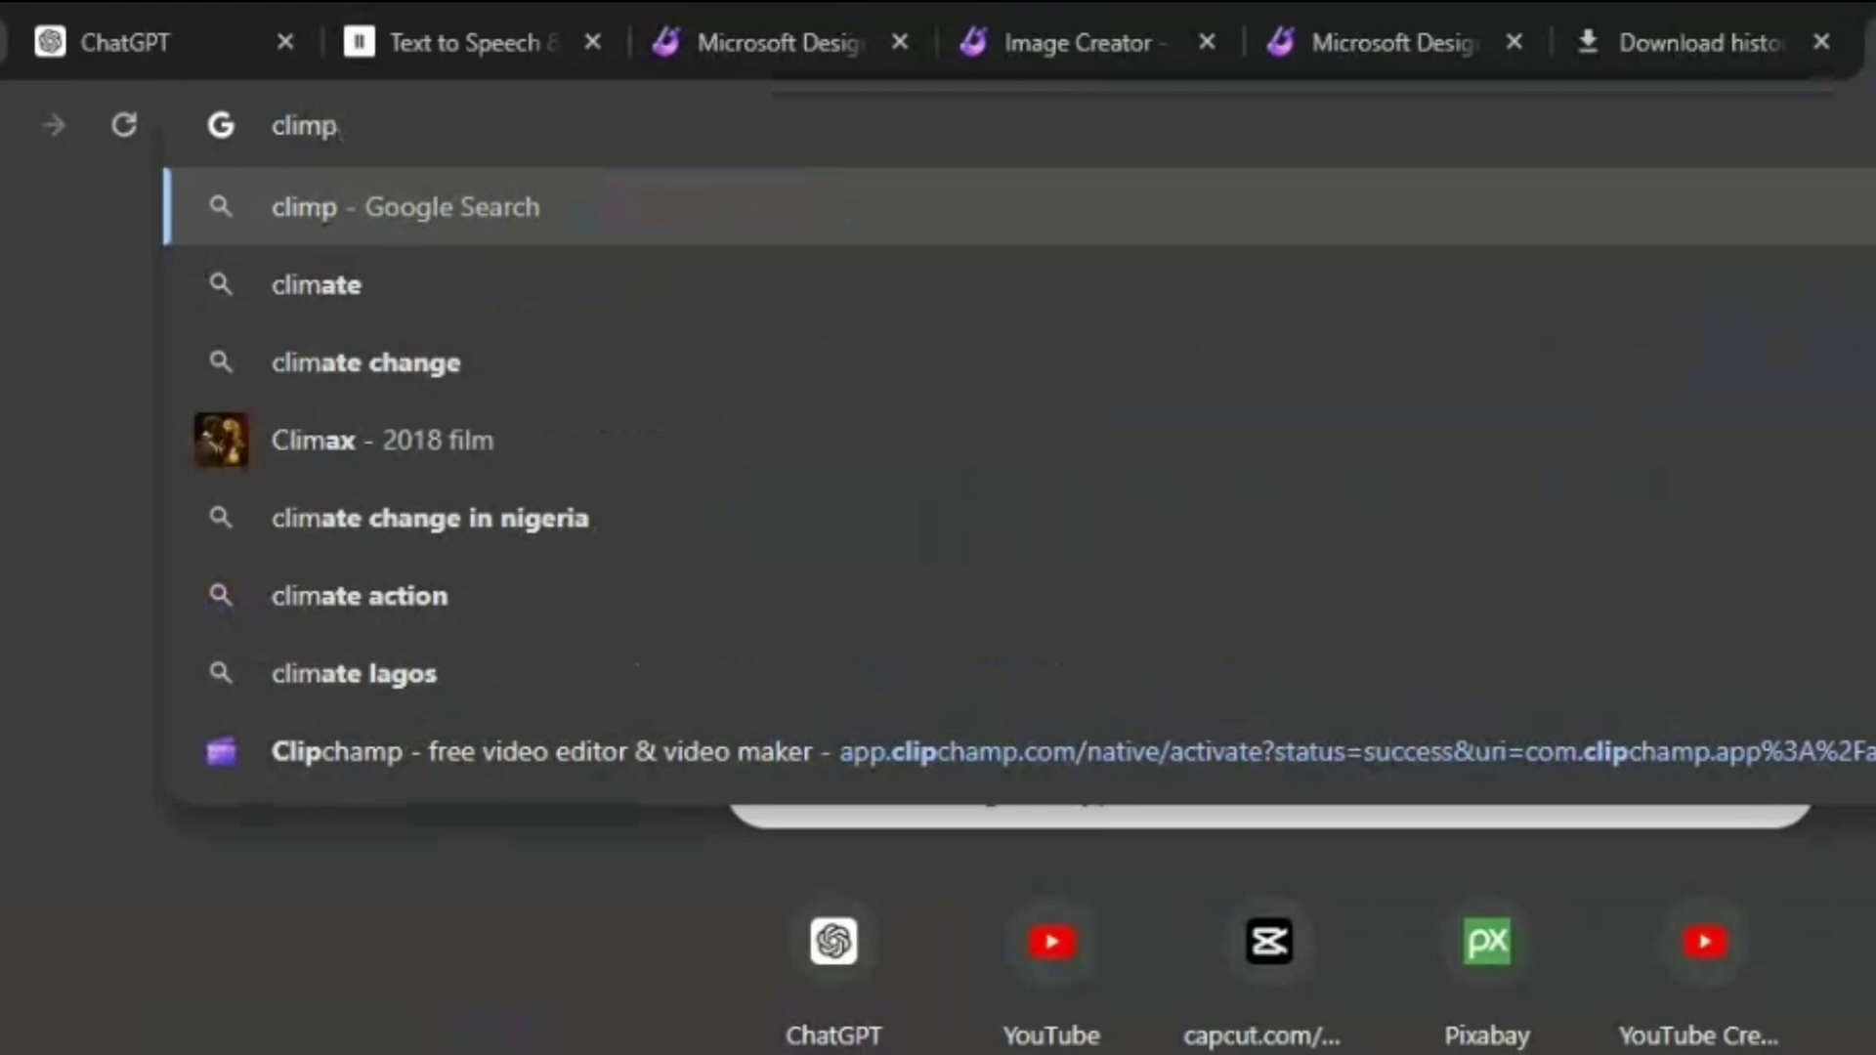
{"action": "key", "text": "Down"}
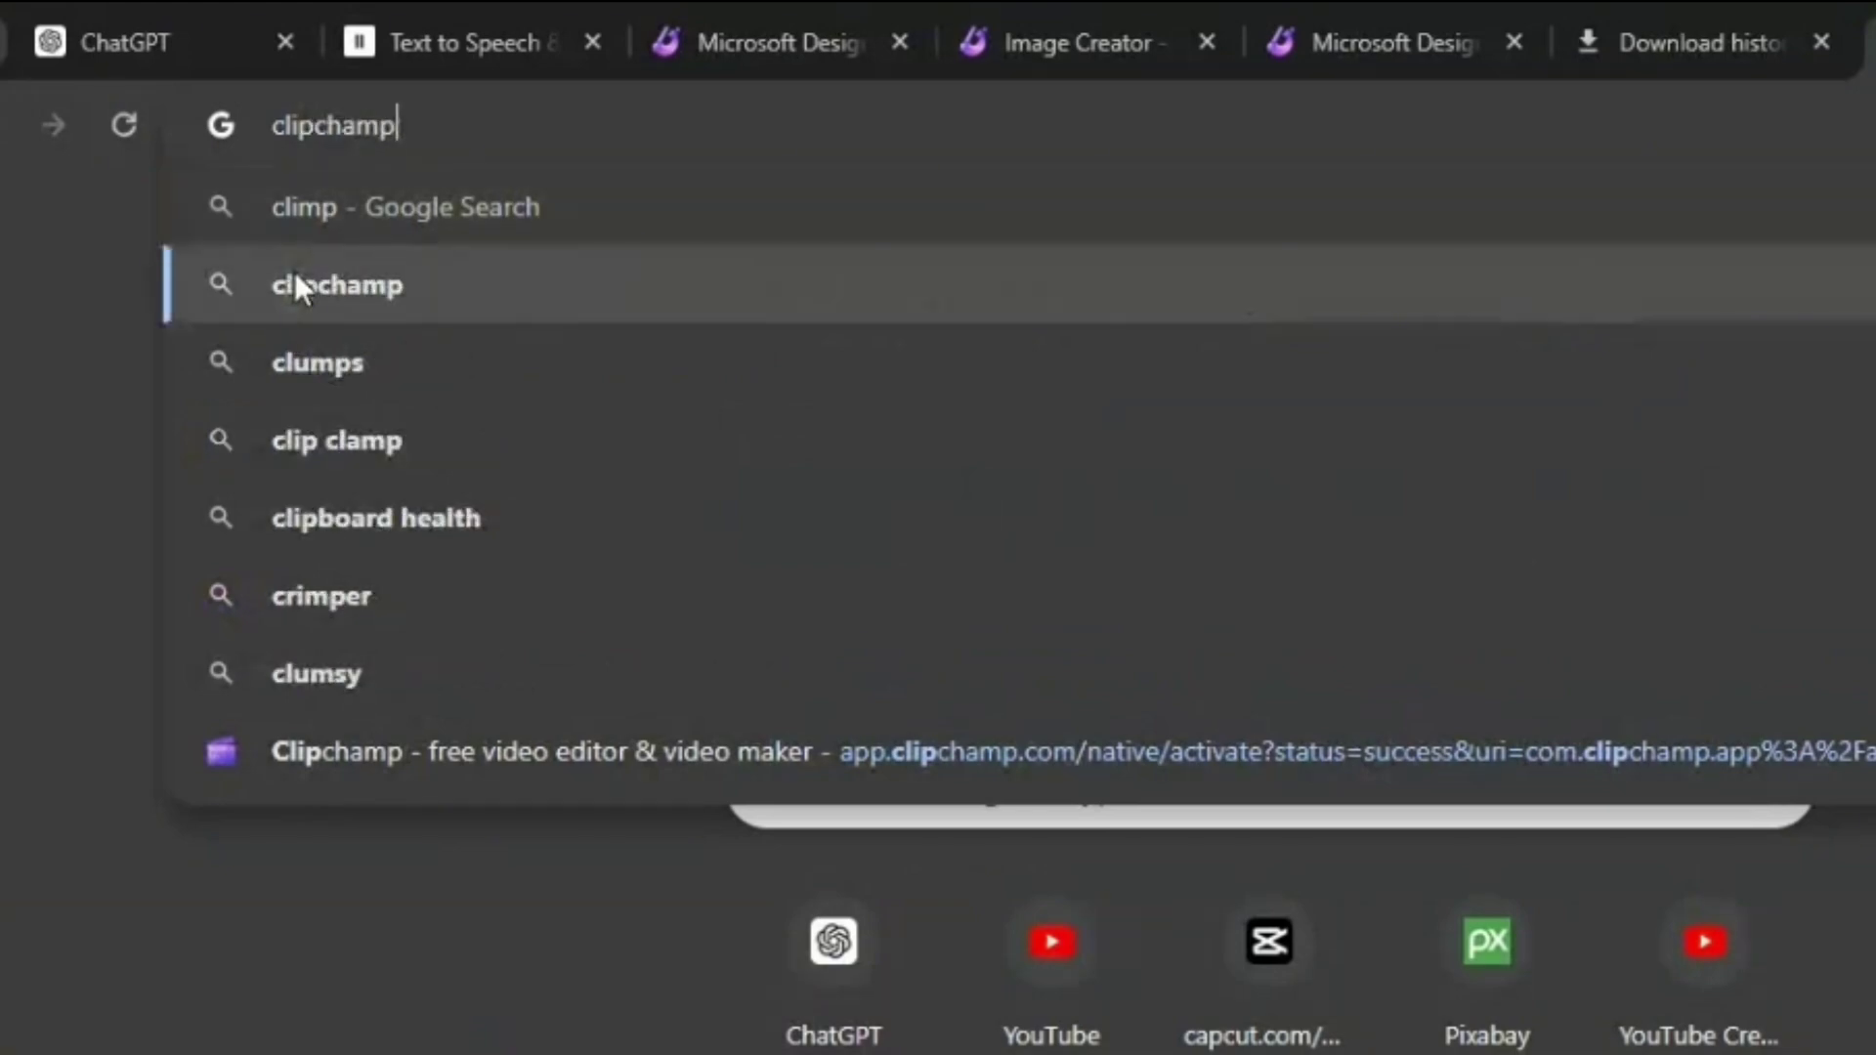
{"action": "left_click", "coordinate": [295, 283]}
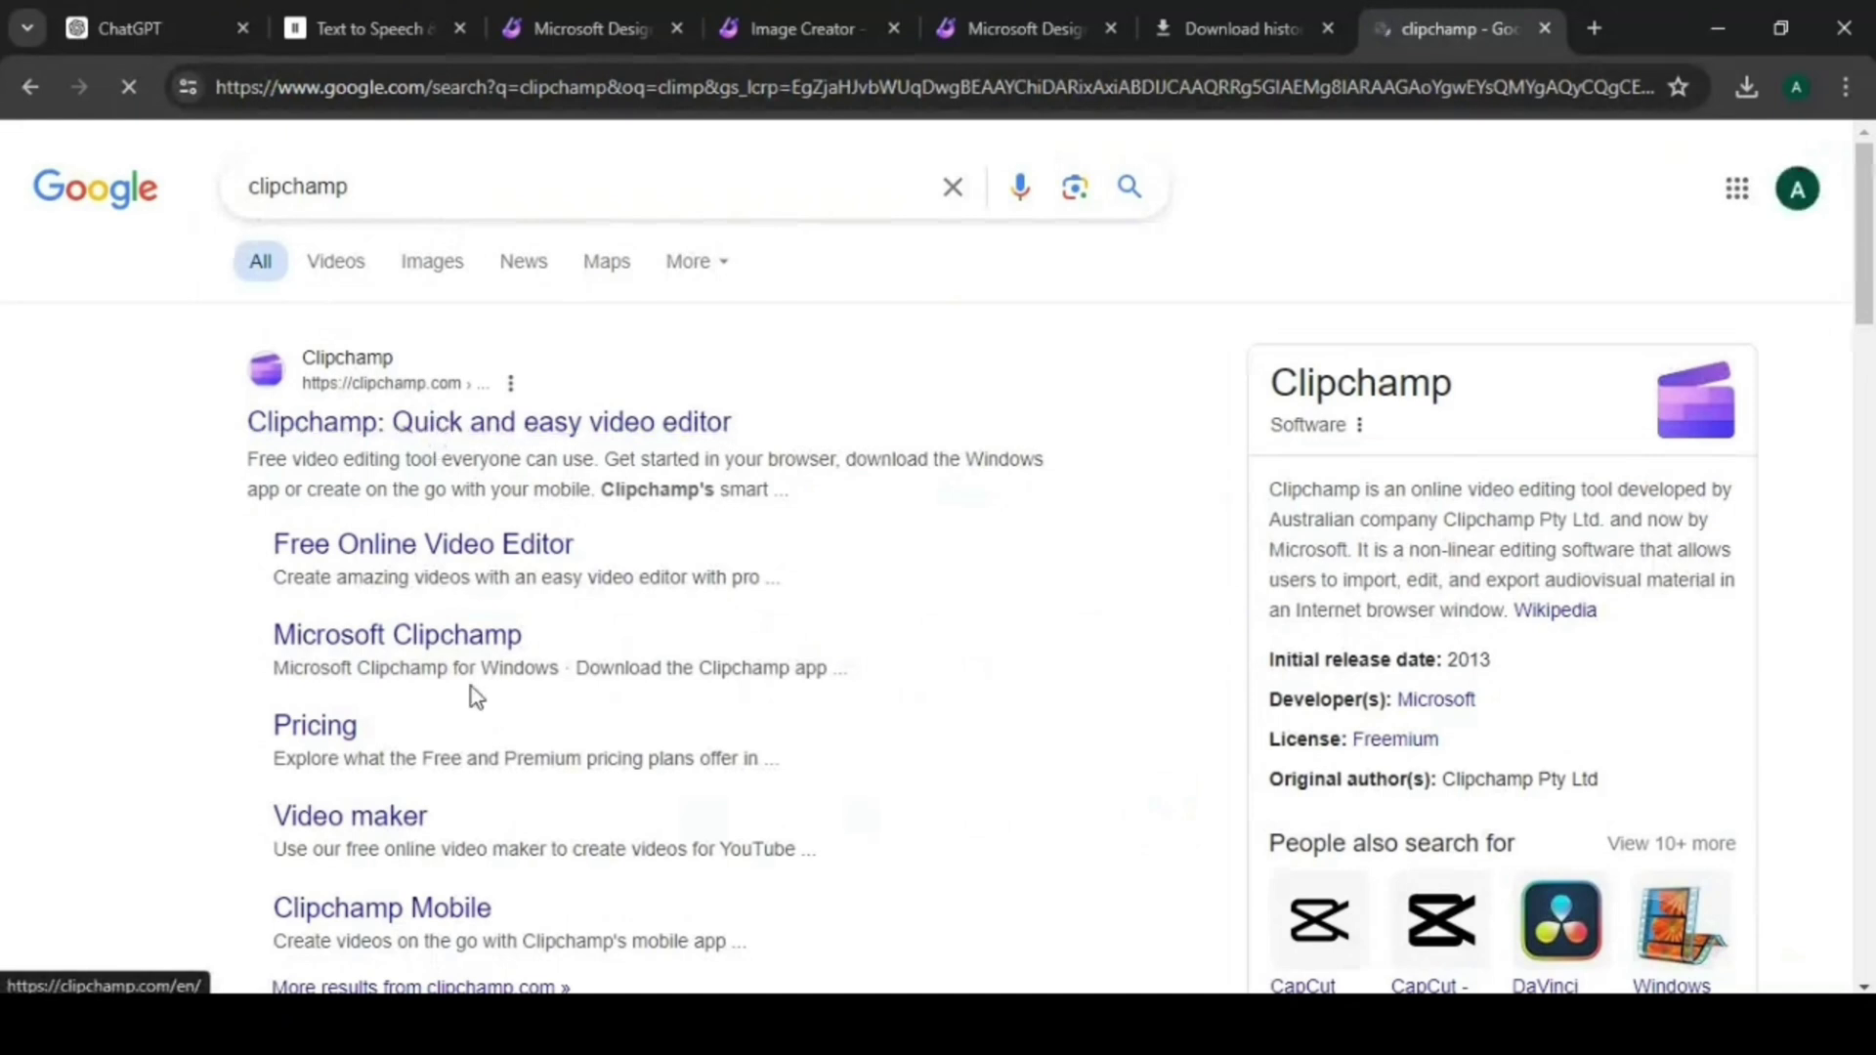
{"action": "left_click", "coordinate": [509, 420]}
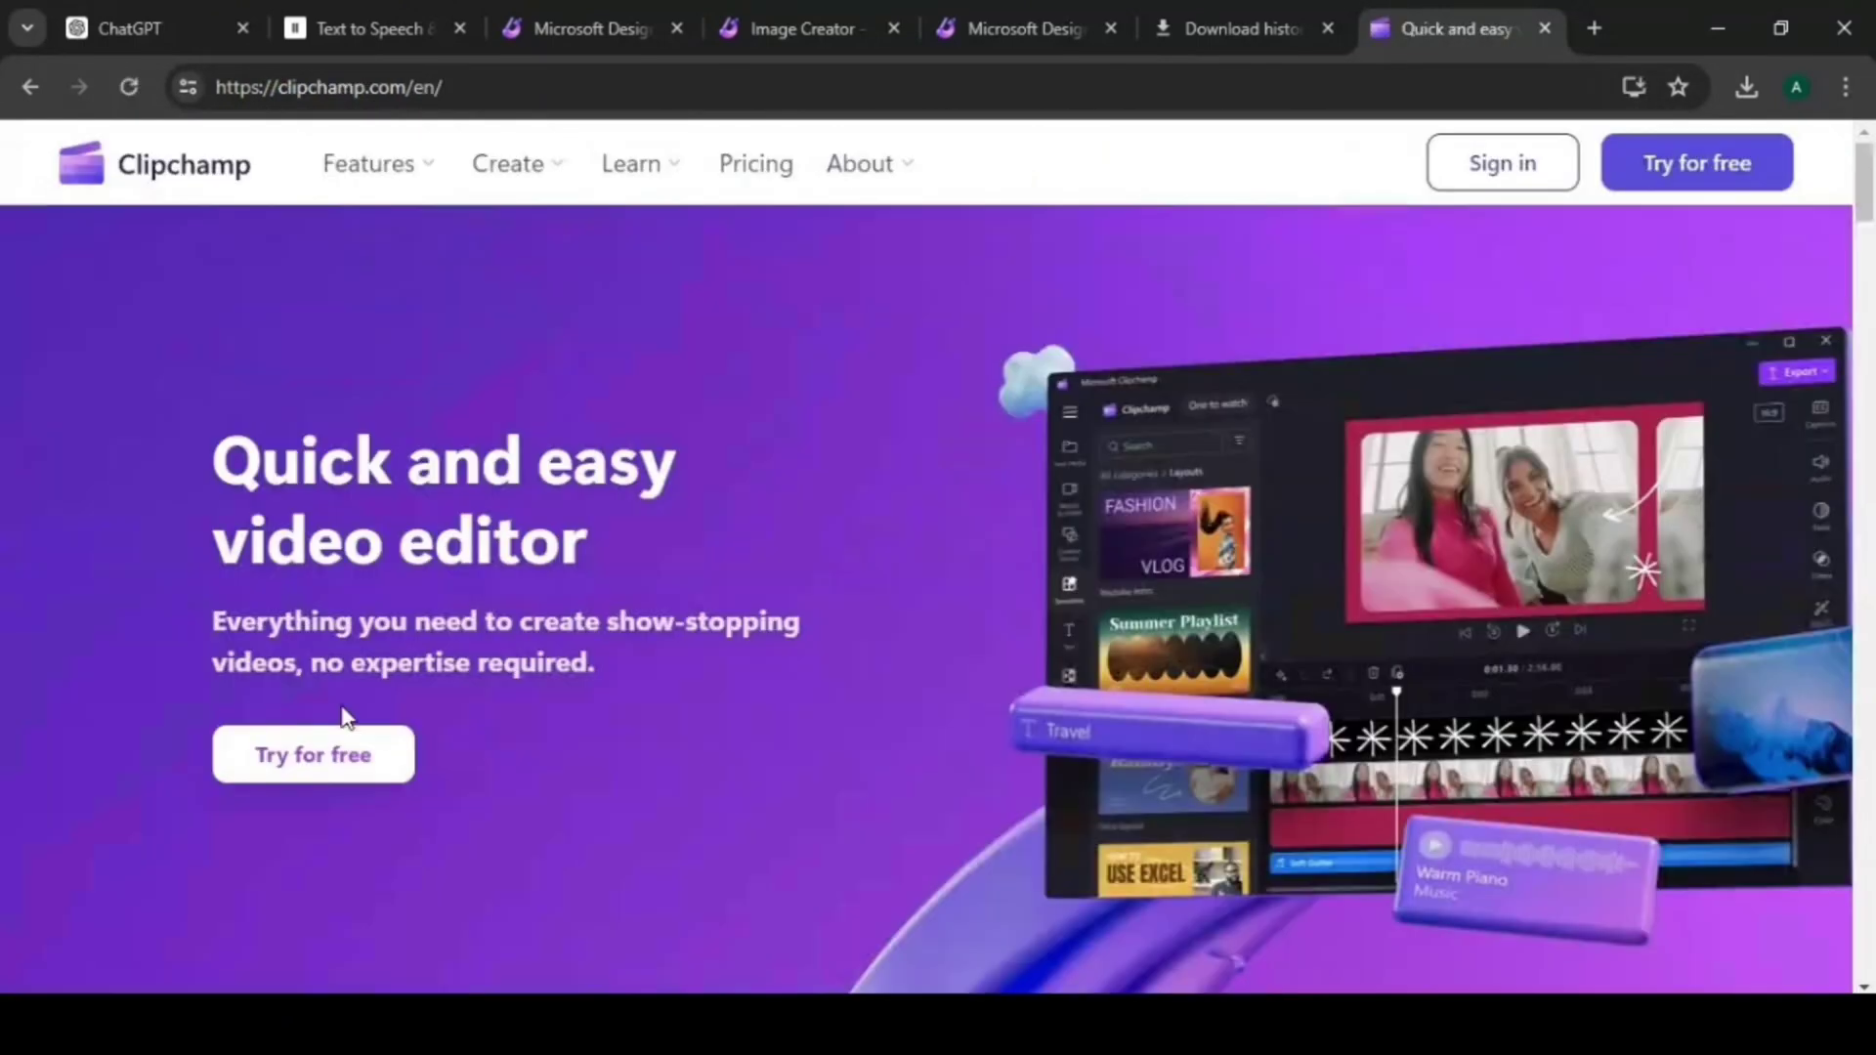
{"action": "left_click", "coordinate": [335, 753]}
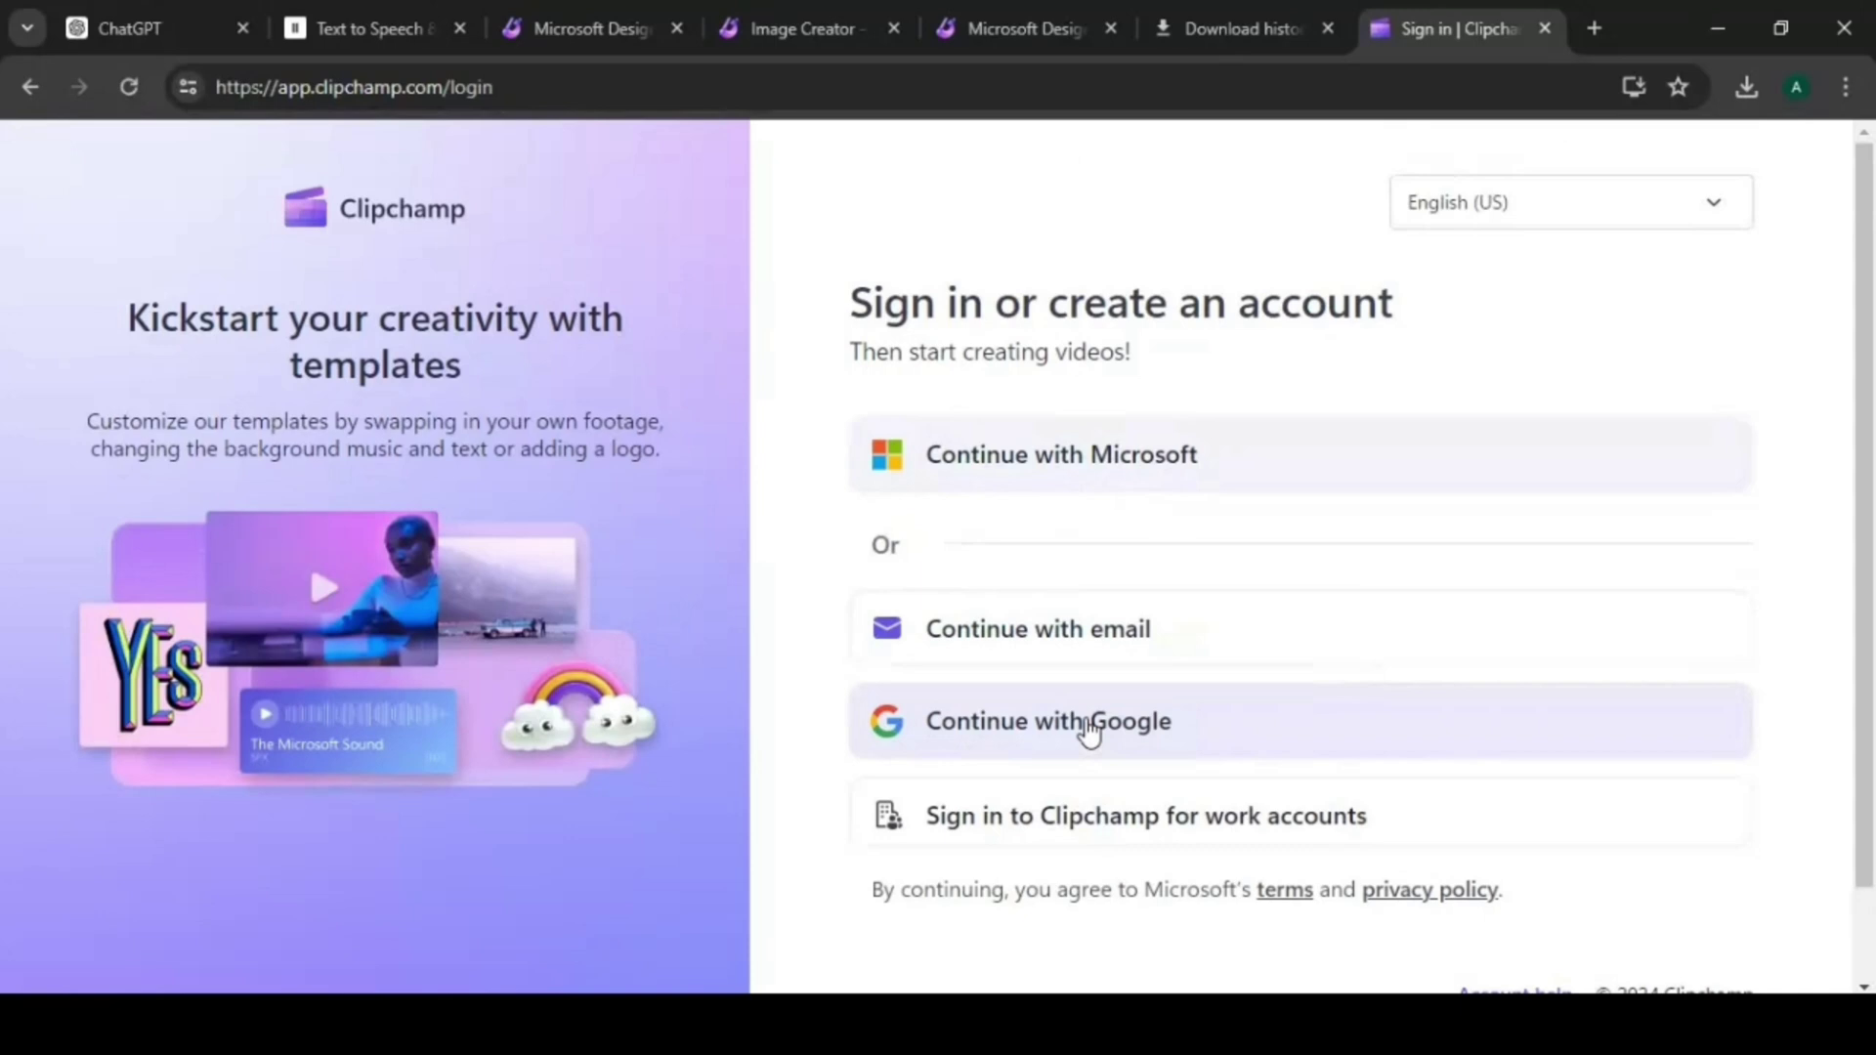
{"action": "left_click", "coordinate": [1089, 728]}
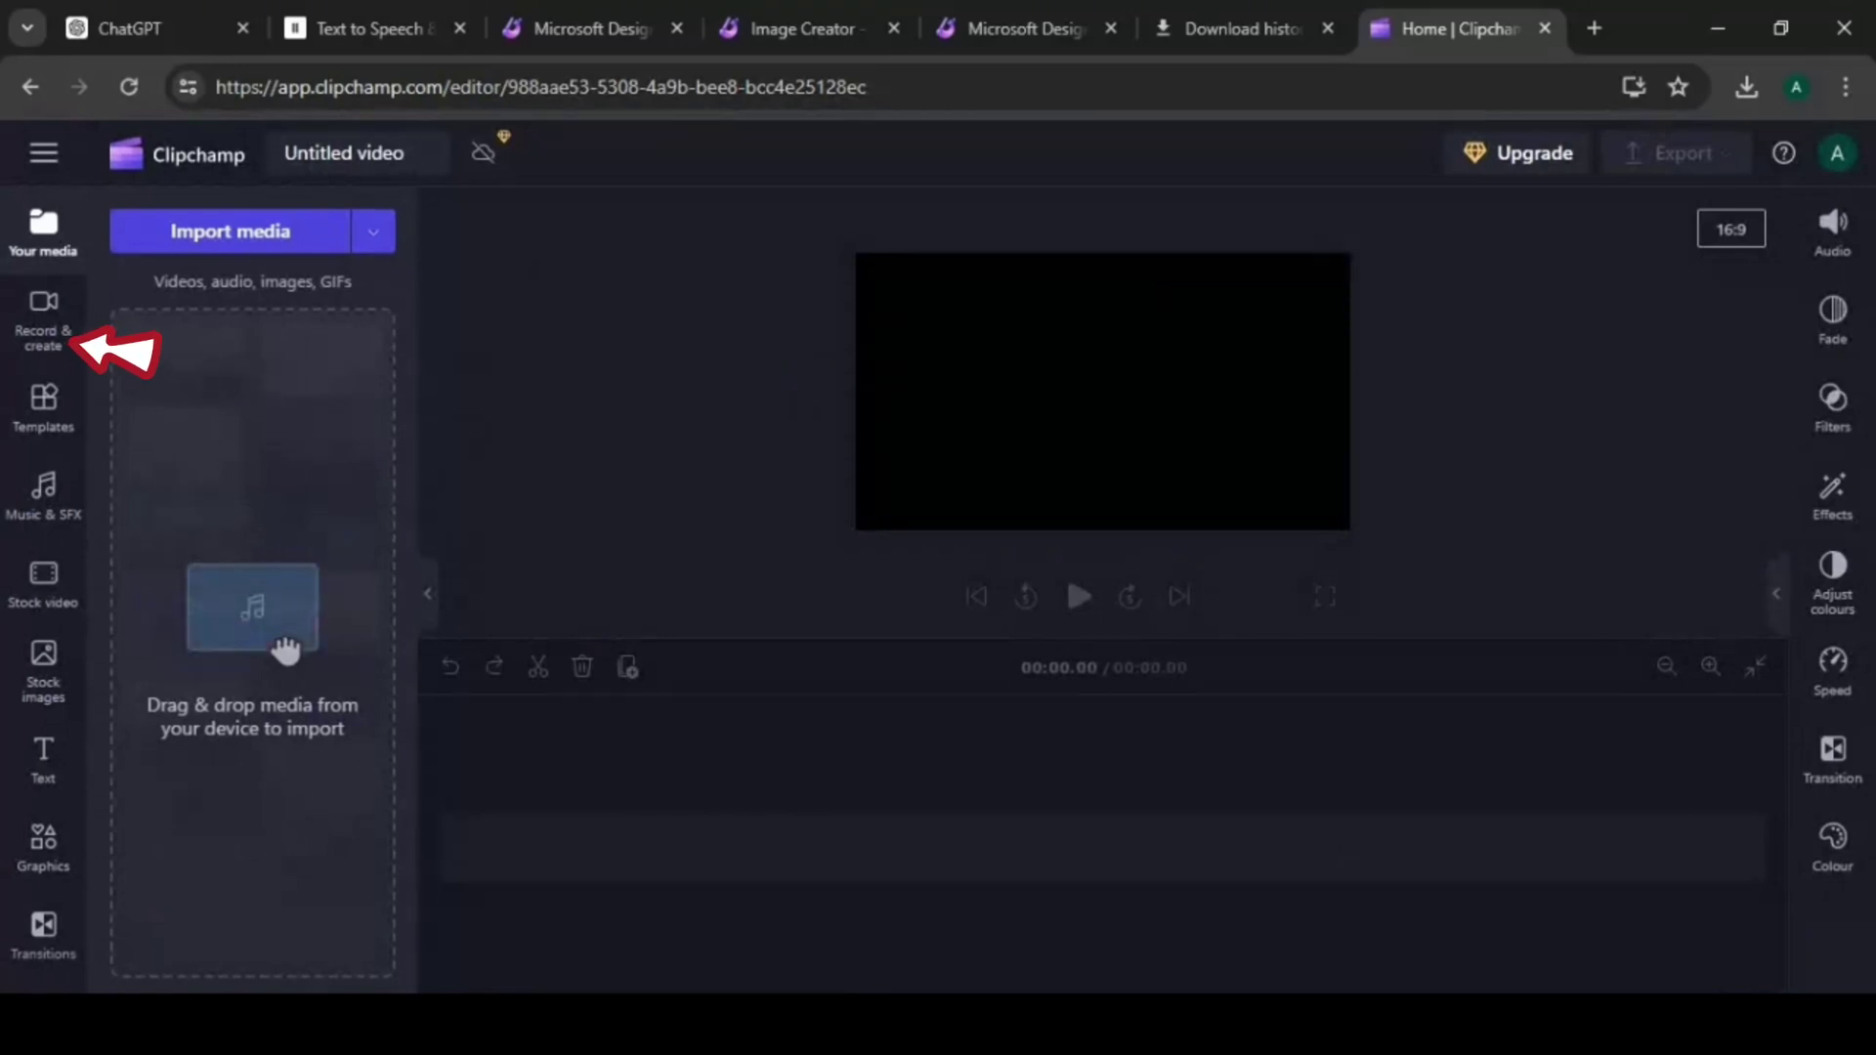
Add a text-to-speech clip to the untitled video and paste the full story into its text.
{"action": "left_click", "coordinate": [40, 322]}
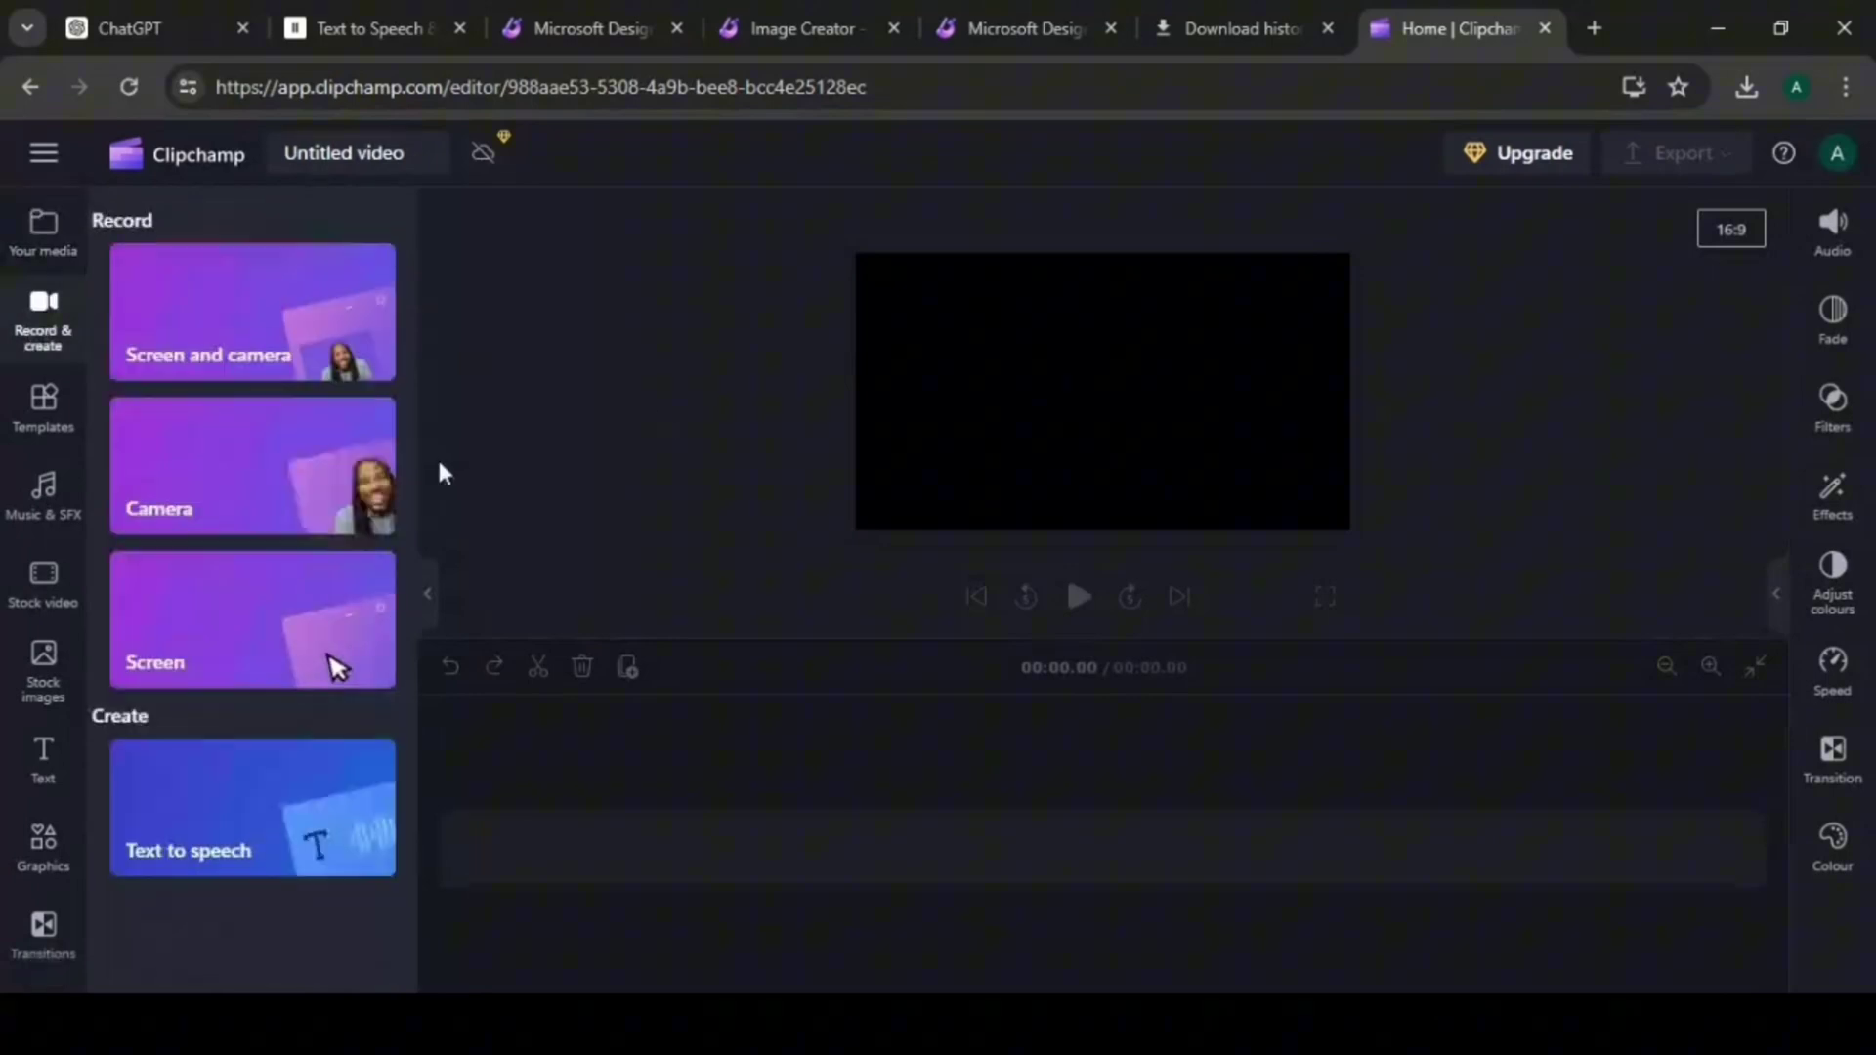
{"action": "left_click", "coordinate": [263, 833]}
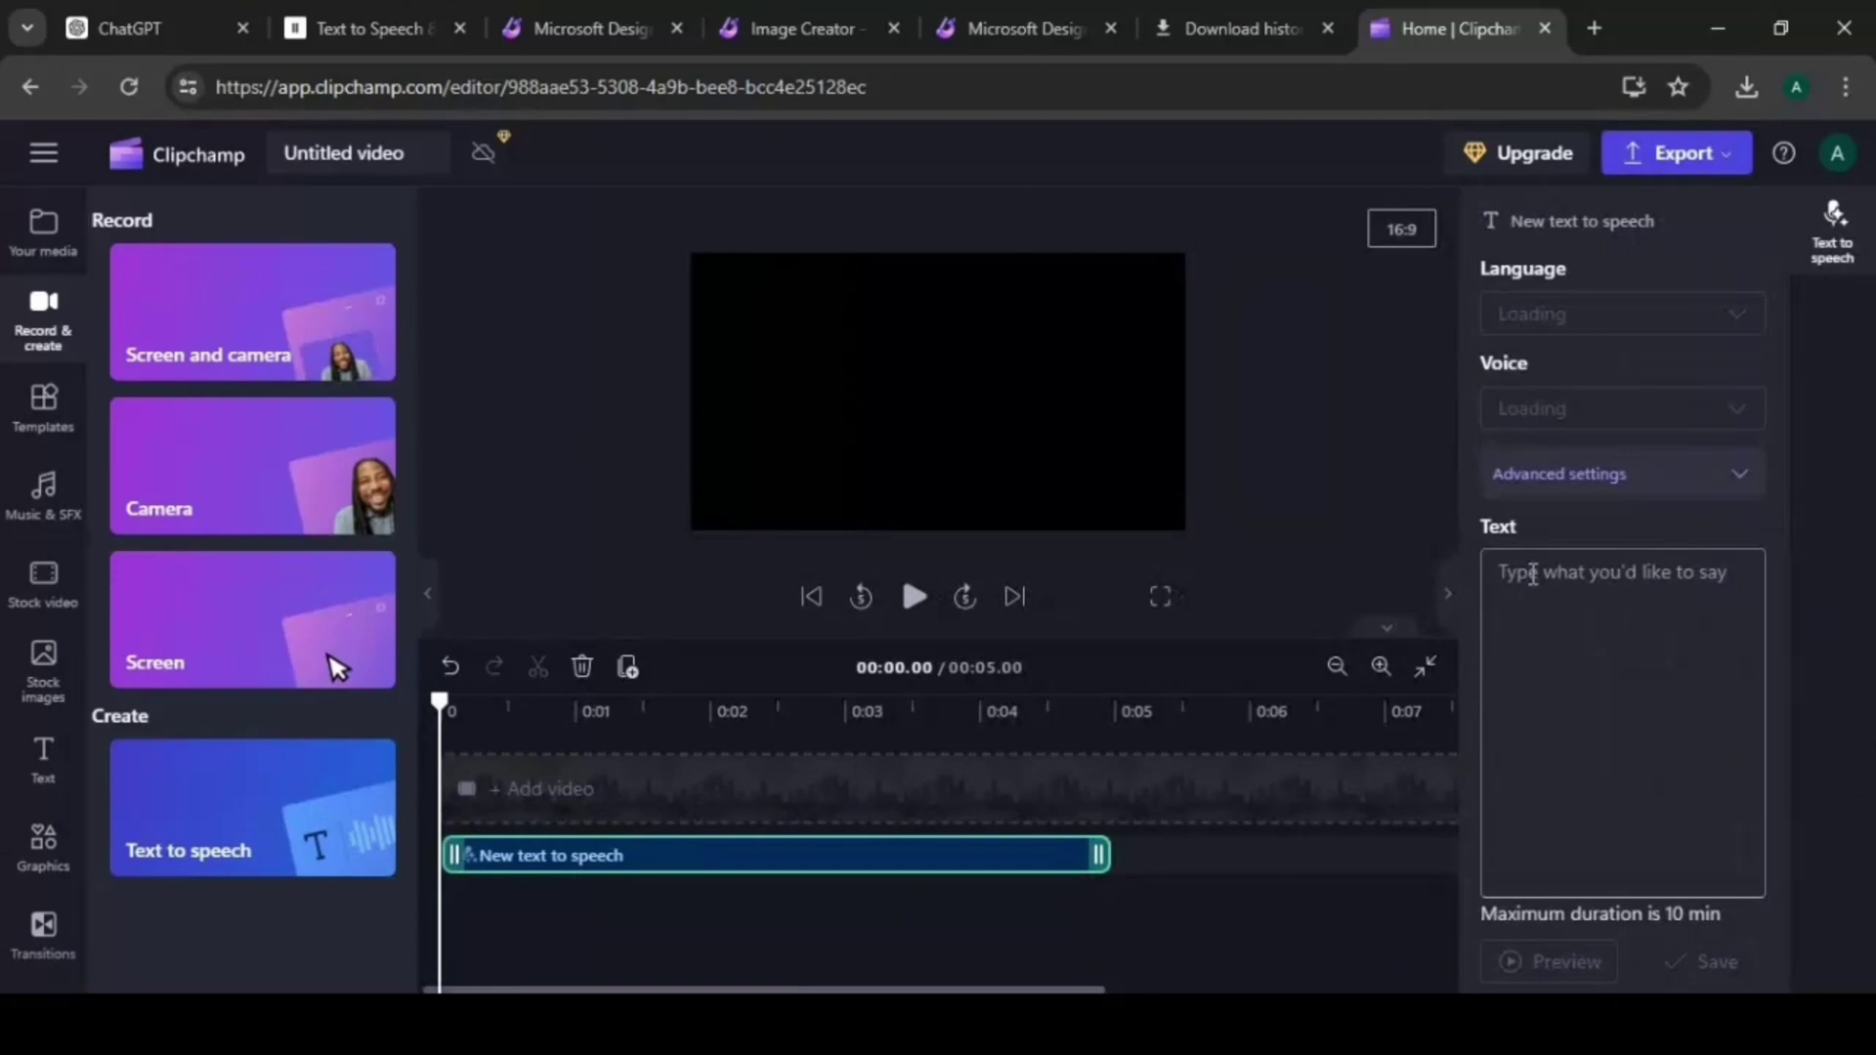
{"action": "right_click", "coordinate": [1533, 574]}
{"action": "left_click", "coordinate": [1215, 391]}
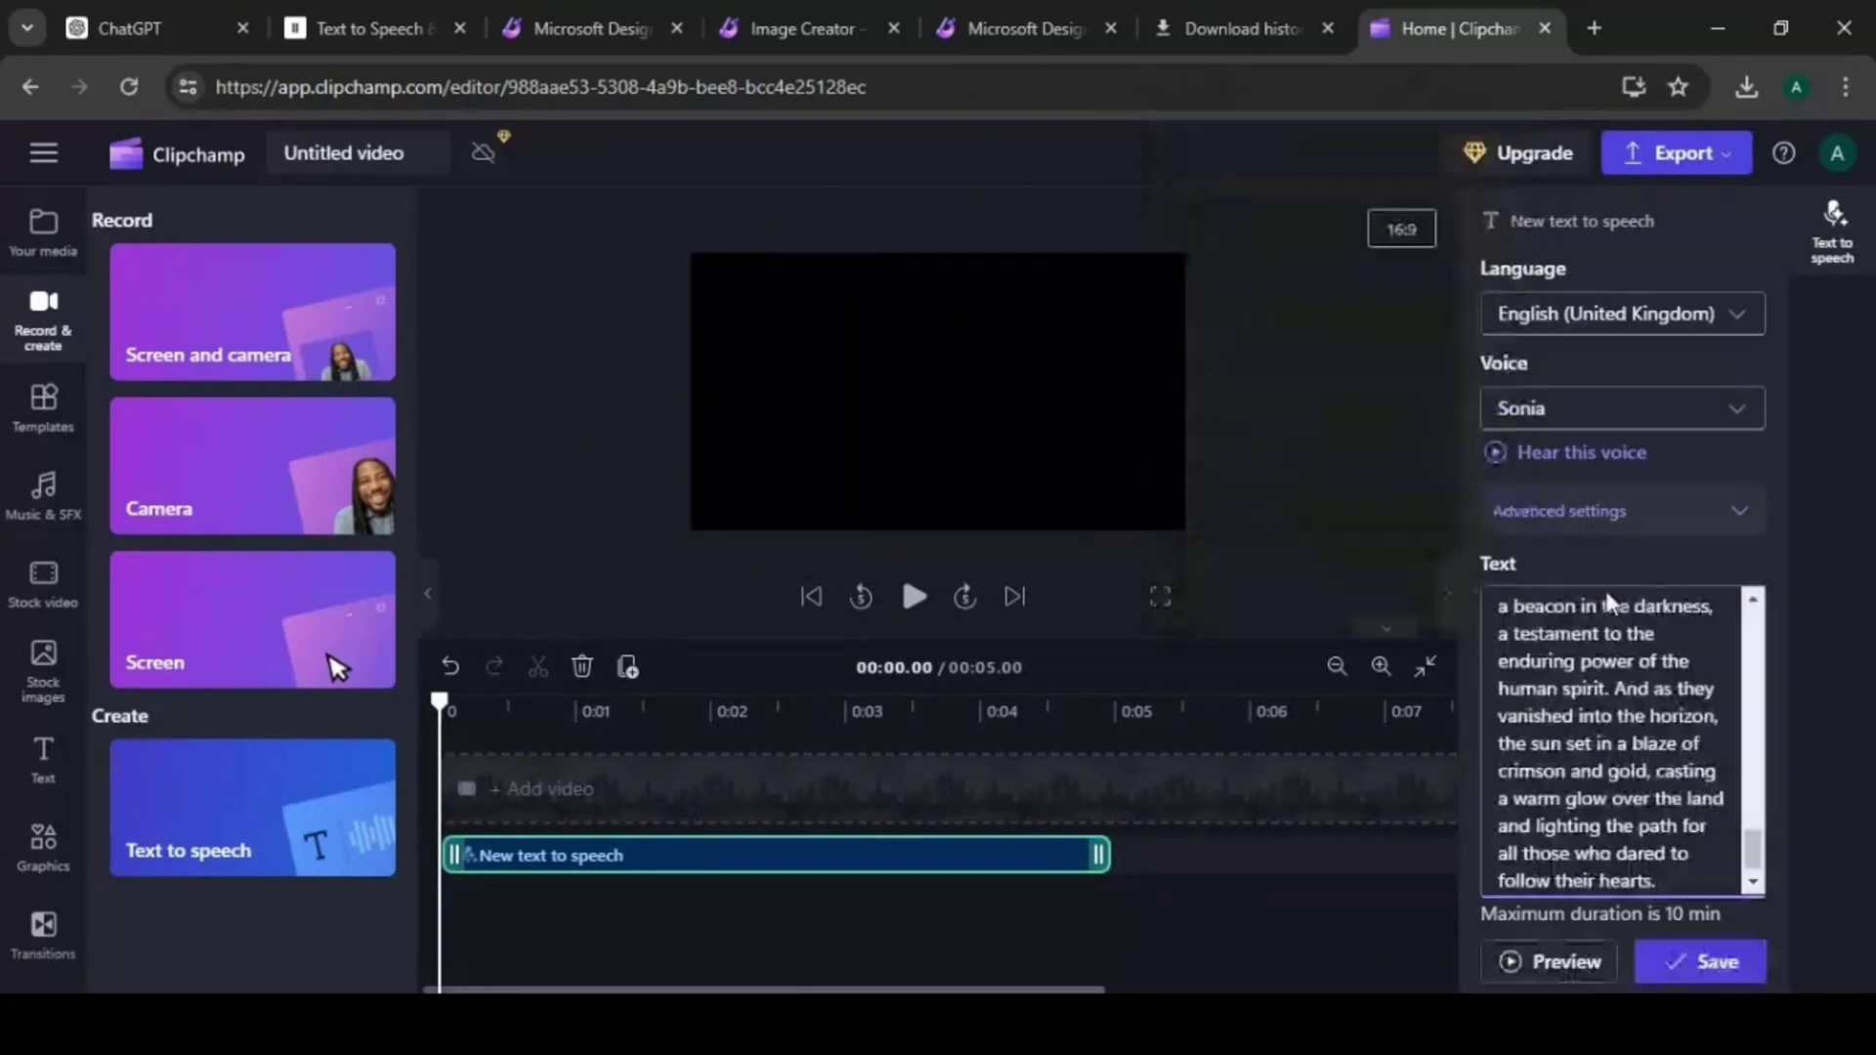
{"action": "scroll", "coordinate": [1554, 699], "scroll_direction": "up", "scroll_amount": 5}
{"action": "scroll", "coordinate": [1554, 698], "scroll_direction": "up", "scroll_amount": 5}
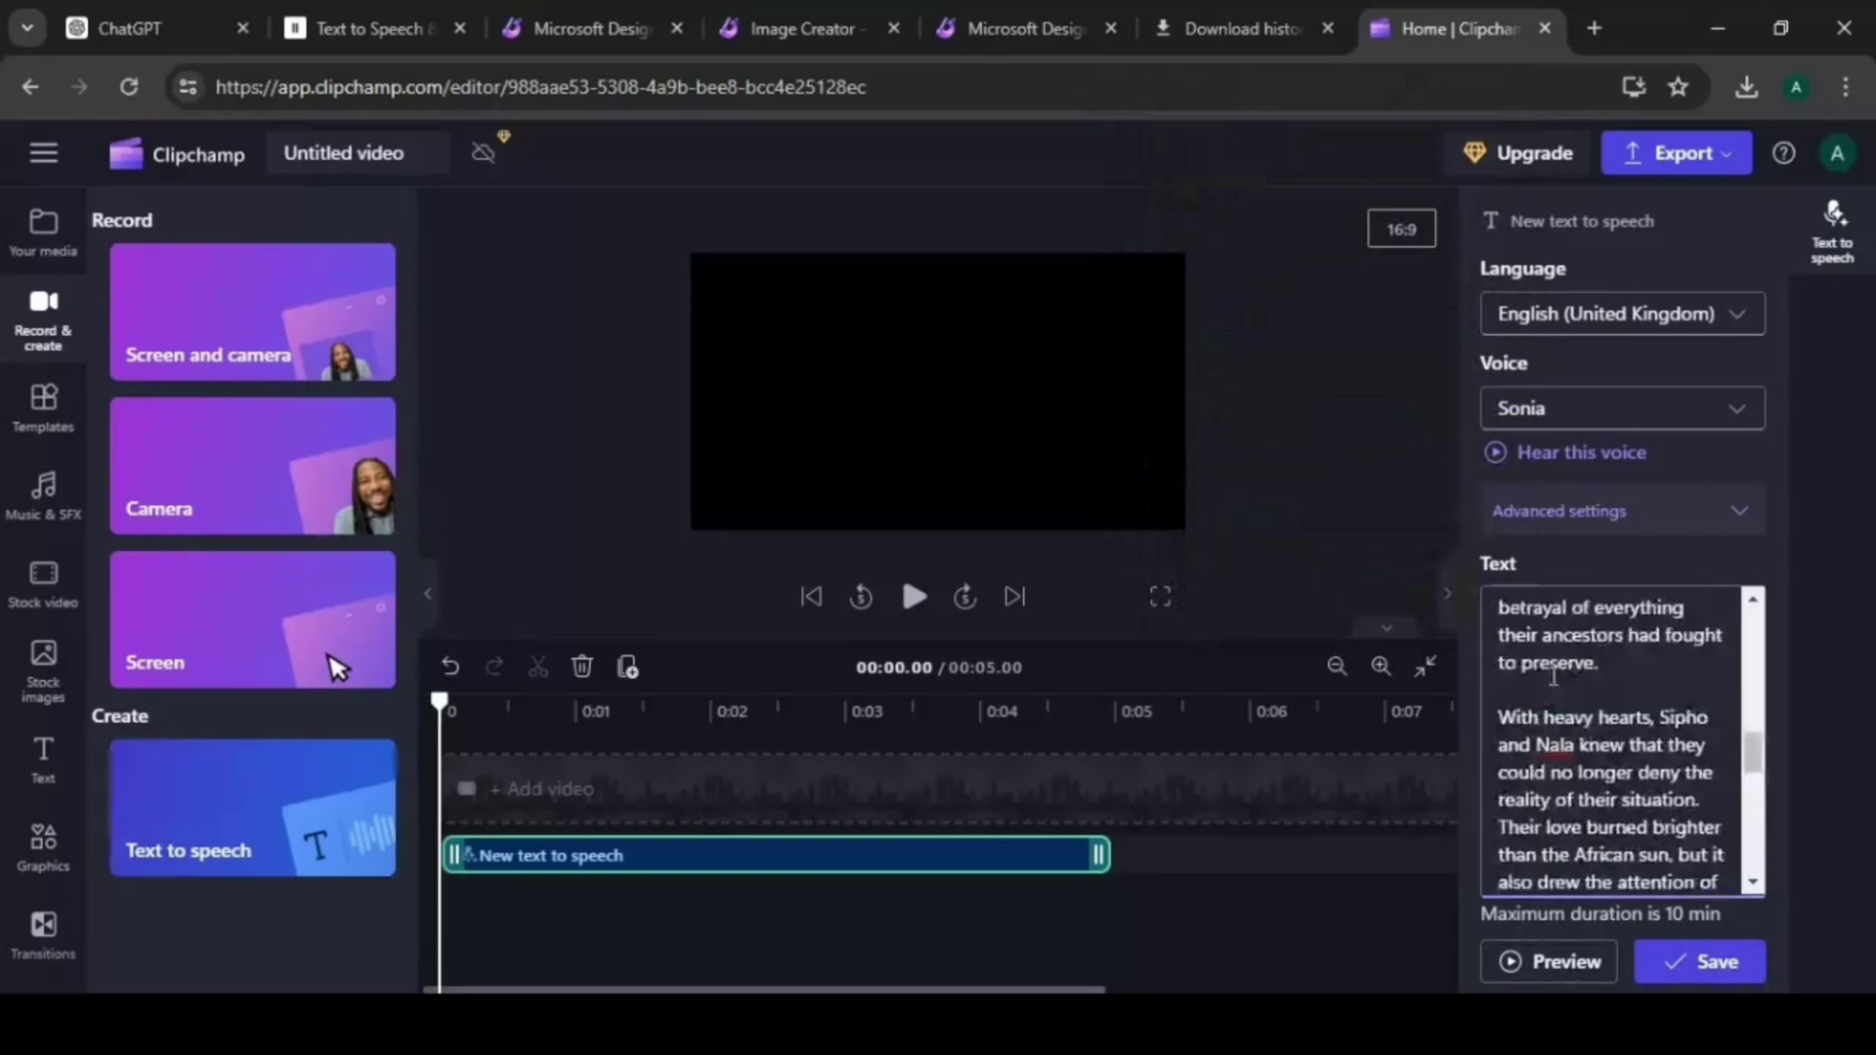
{"action": "scroll", "coordinate": [1555, 618], "scroll_direction": "down", "scroll_amount": 10}
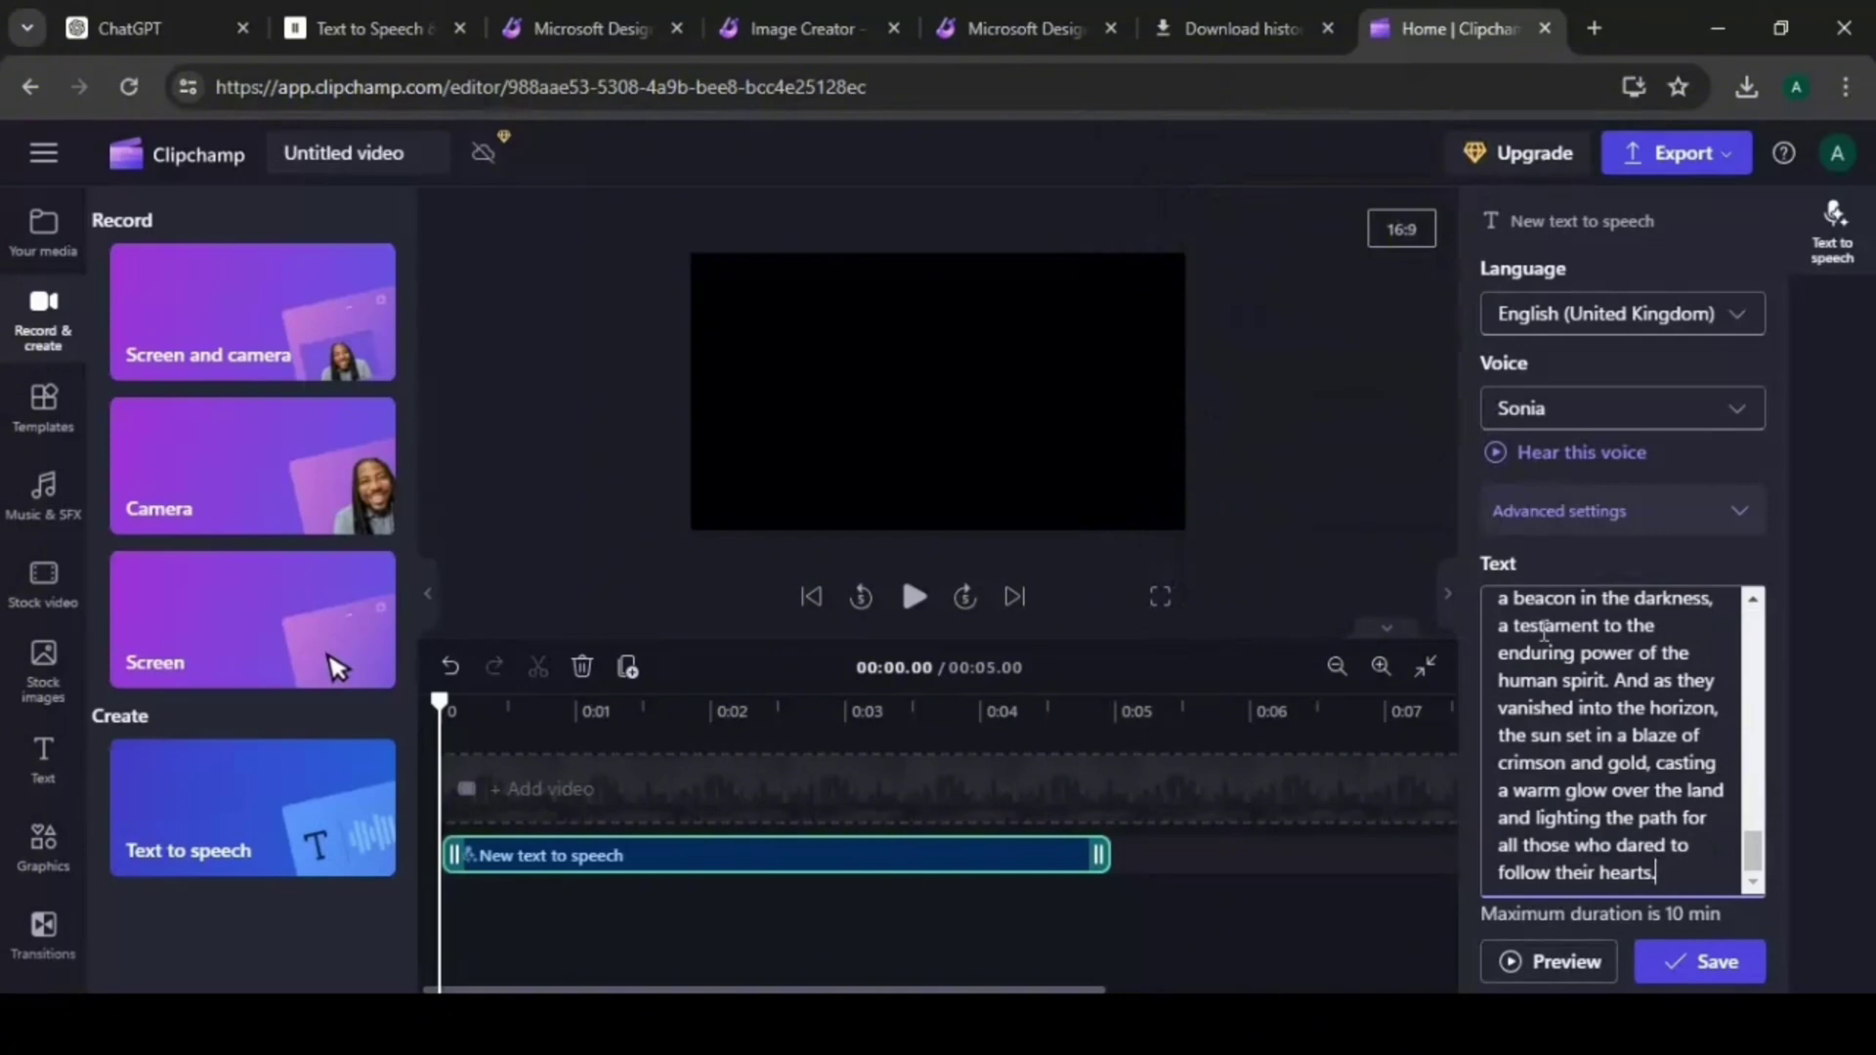
{"action": "scroll", "coordinate": [1544, 630], "scroll_direction": "up", "scroll_amount": 10}
Set the text-to-speech language to English (Nigeria).
{"action": "left_click", "coordinate": [1735, 314]}
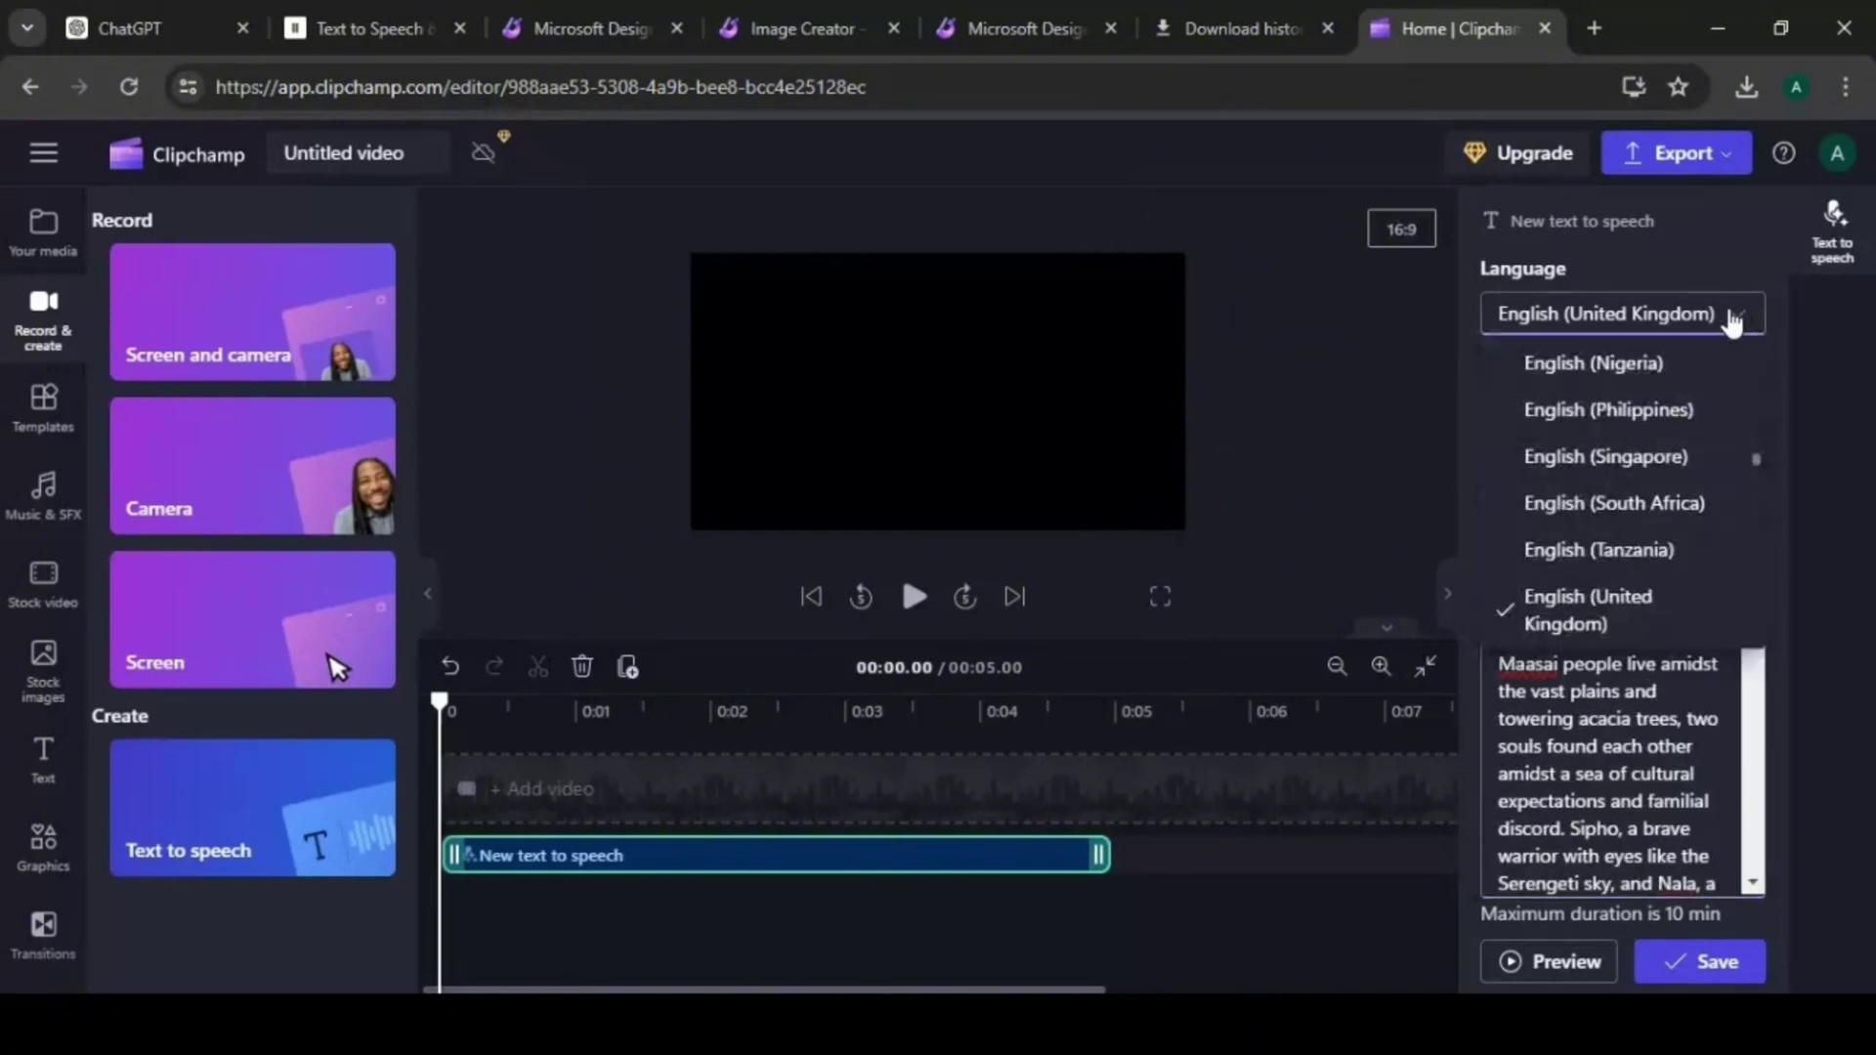
{"action": "scroll", "coordinate": [1638, 531], "scroll_direction": "up", "scroll_amount": 3}
{"action": "scroll", "coordinate": [1637, 531], "scroll_direction": "up", "scroll_amount": 5}
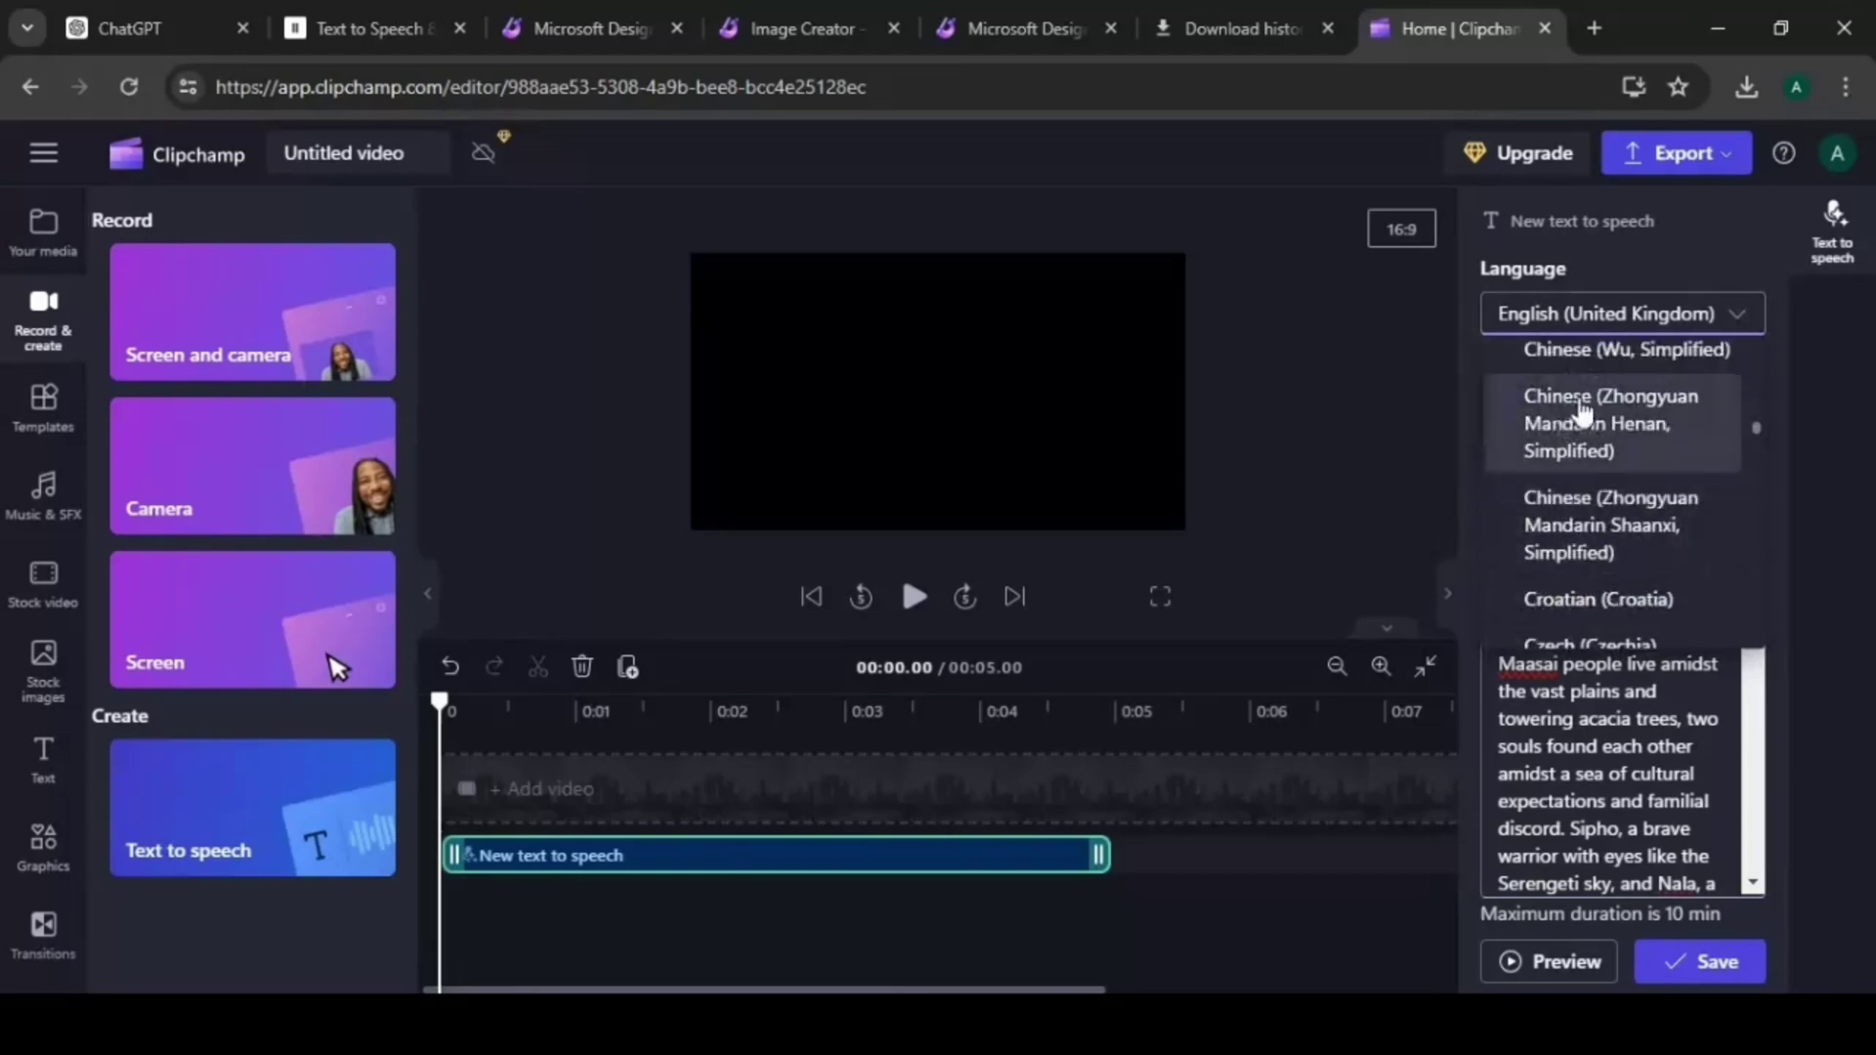
{"action": "scroll", "coordinate": [1586, 418], "scroll_direction": "up", "scroll_amount": 2}
{"action": "scroll", "coordinate": [1585, 418], "scroll_direction": "down", "scroll_amount": 6}
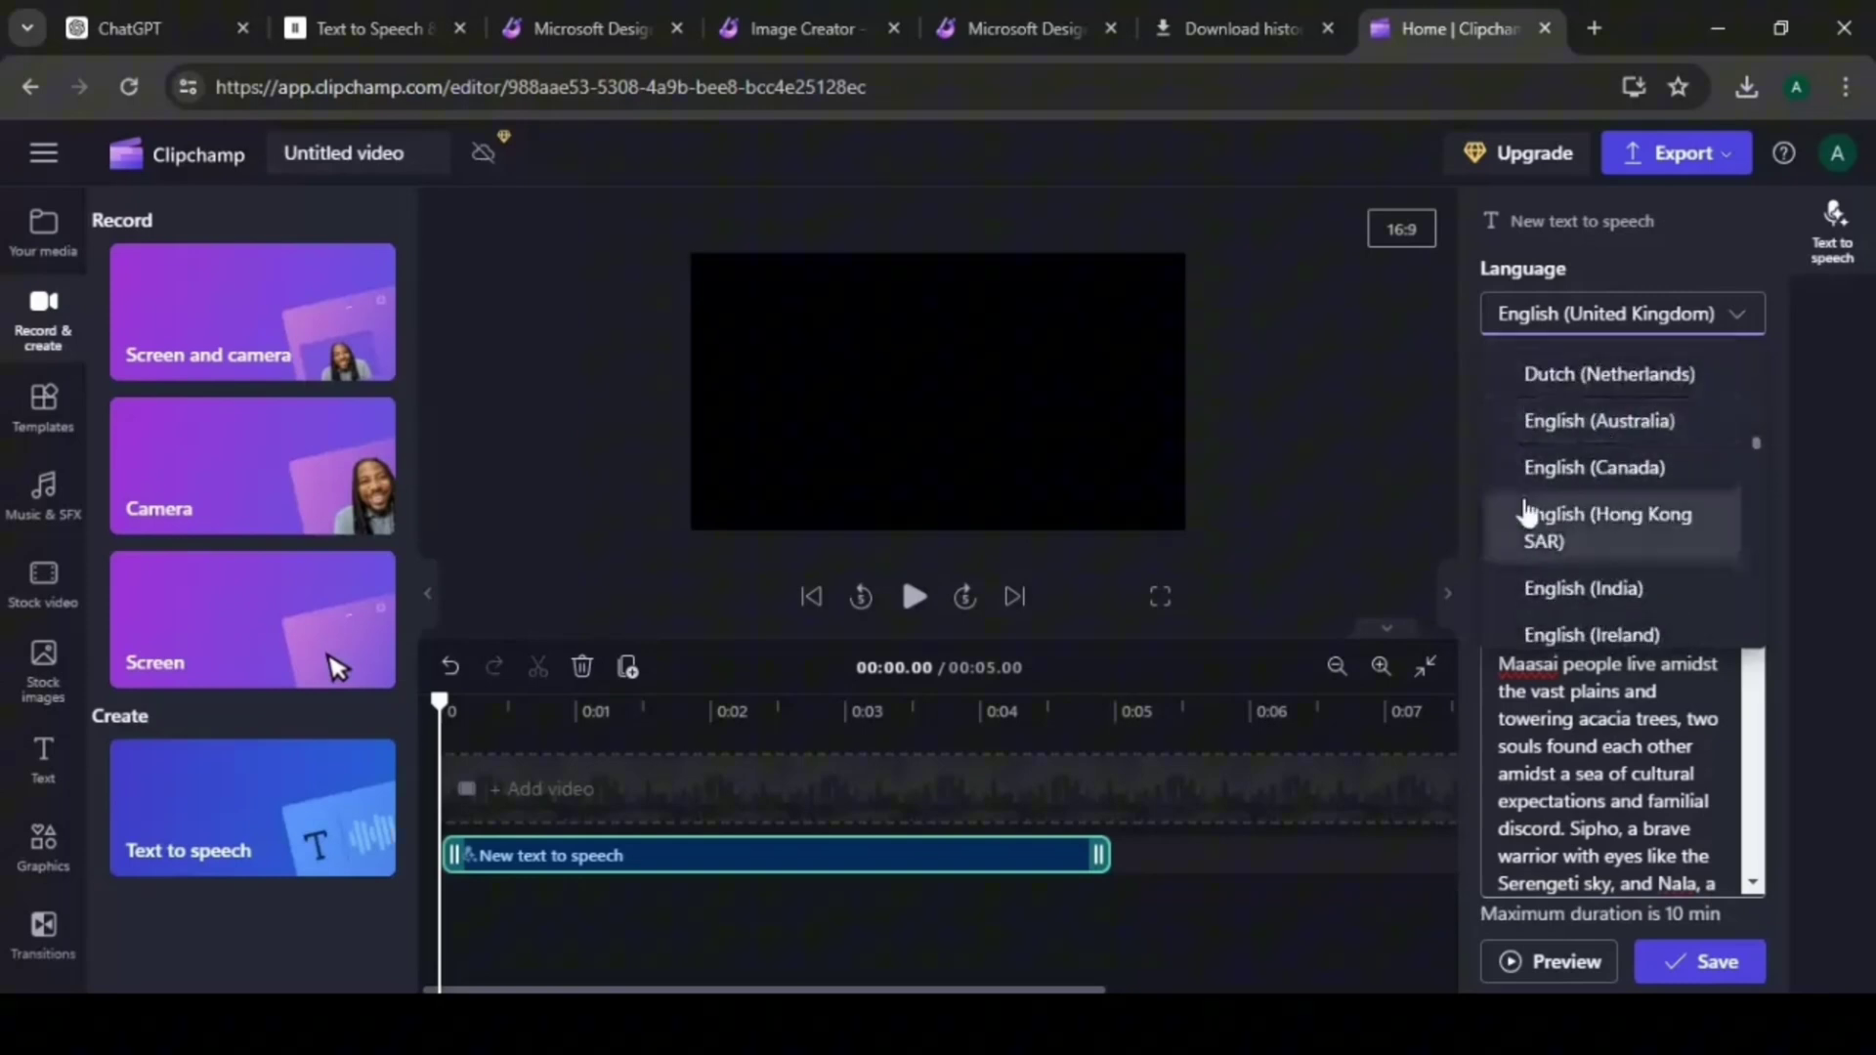
{"action": "scroll", "coordinate": [1598, 503], "scroll_direction": "down", "scroll_amount": 1}
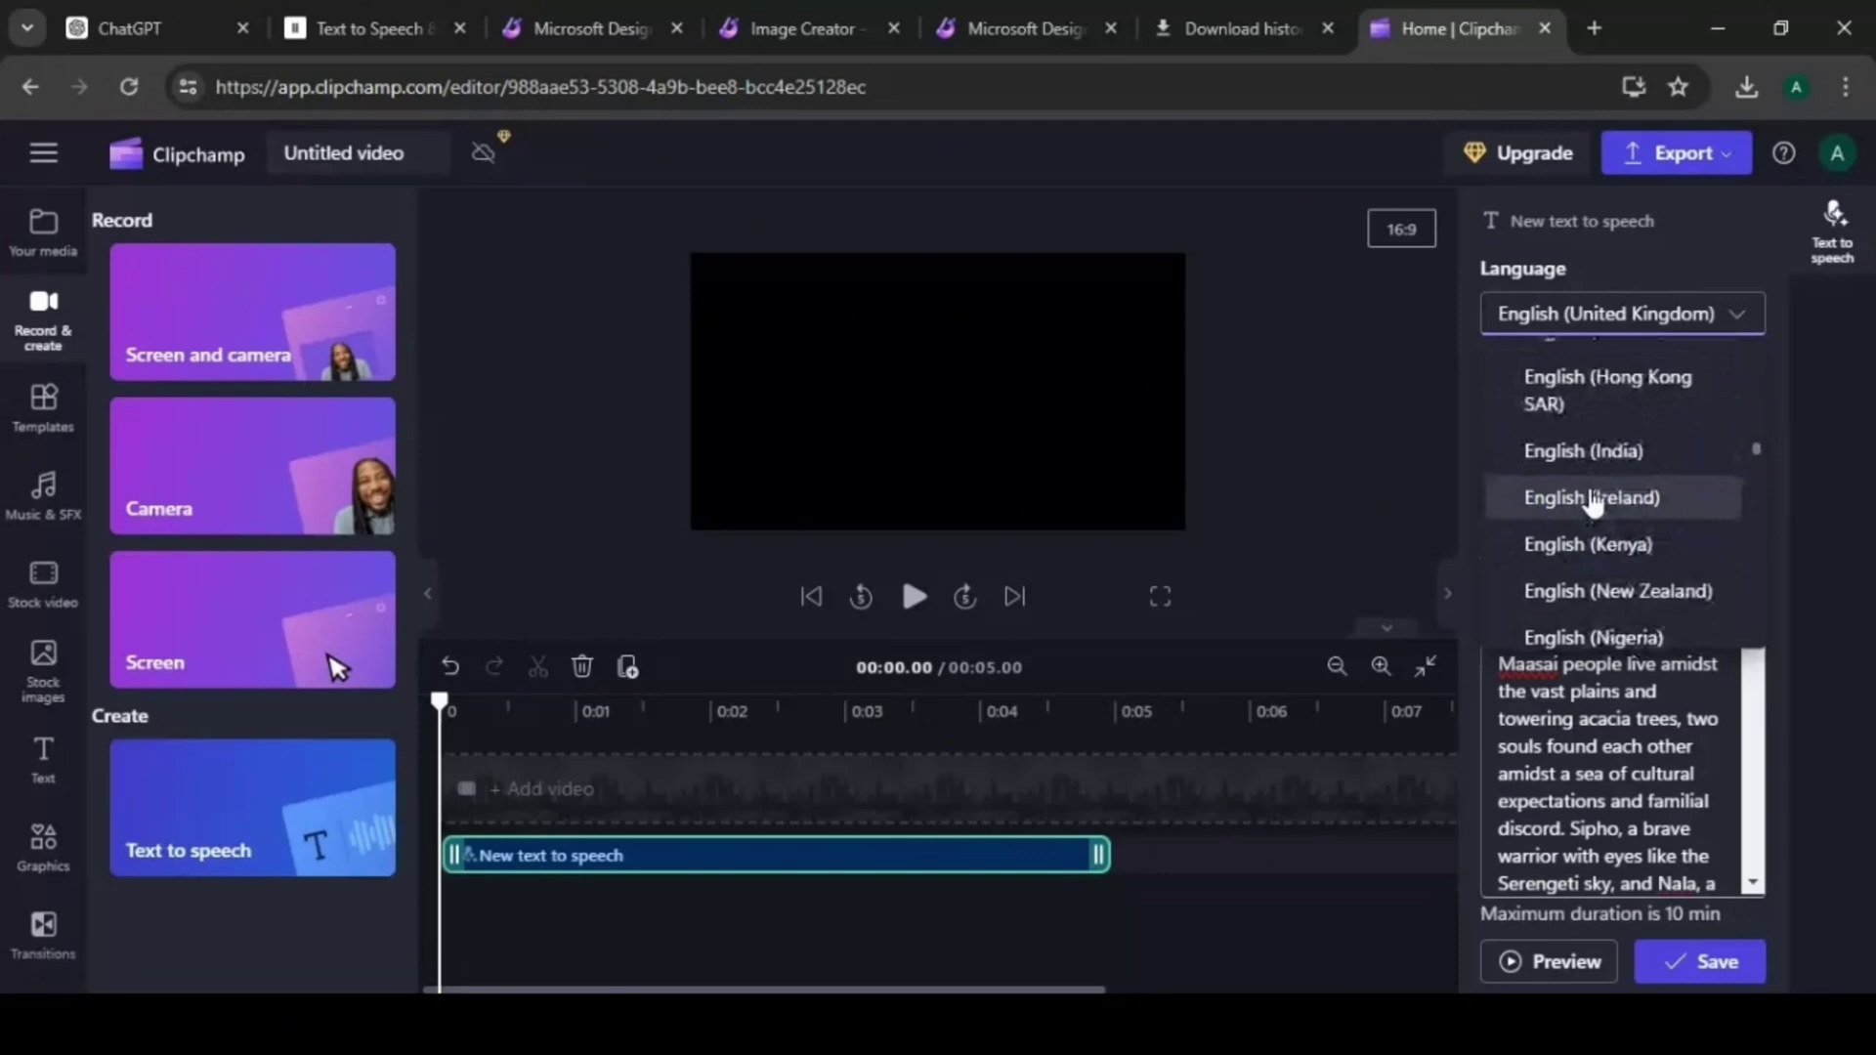
{"action": "scroll", "coordinate": [1556, 503], "scroll_direction": "down", "scroll_amount": 1}
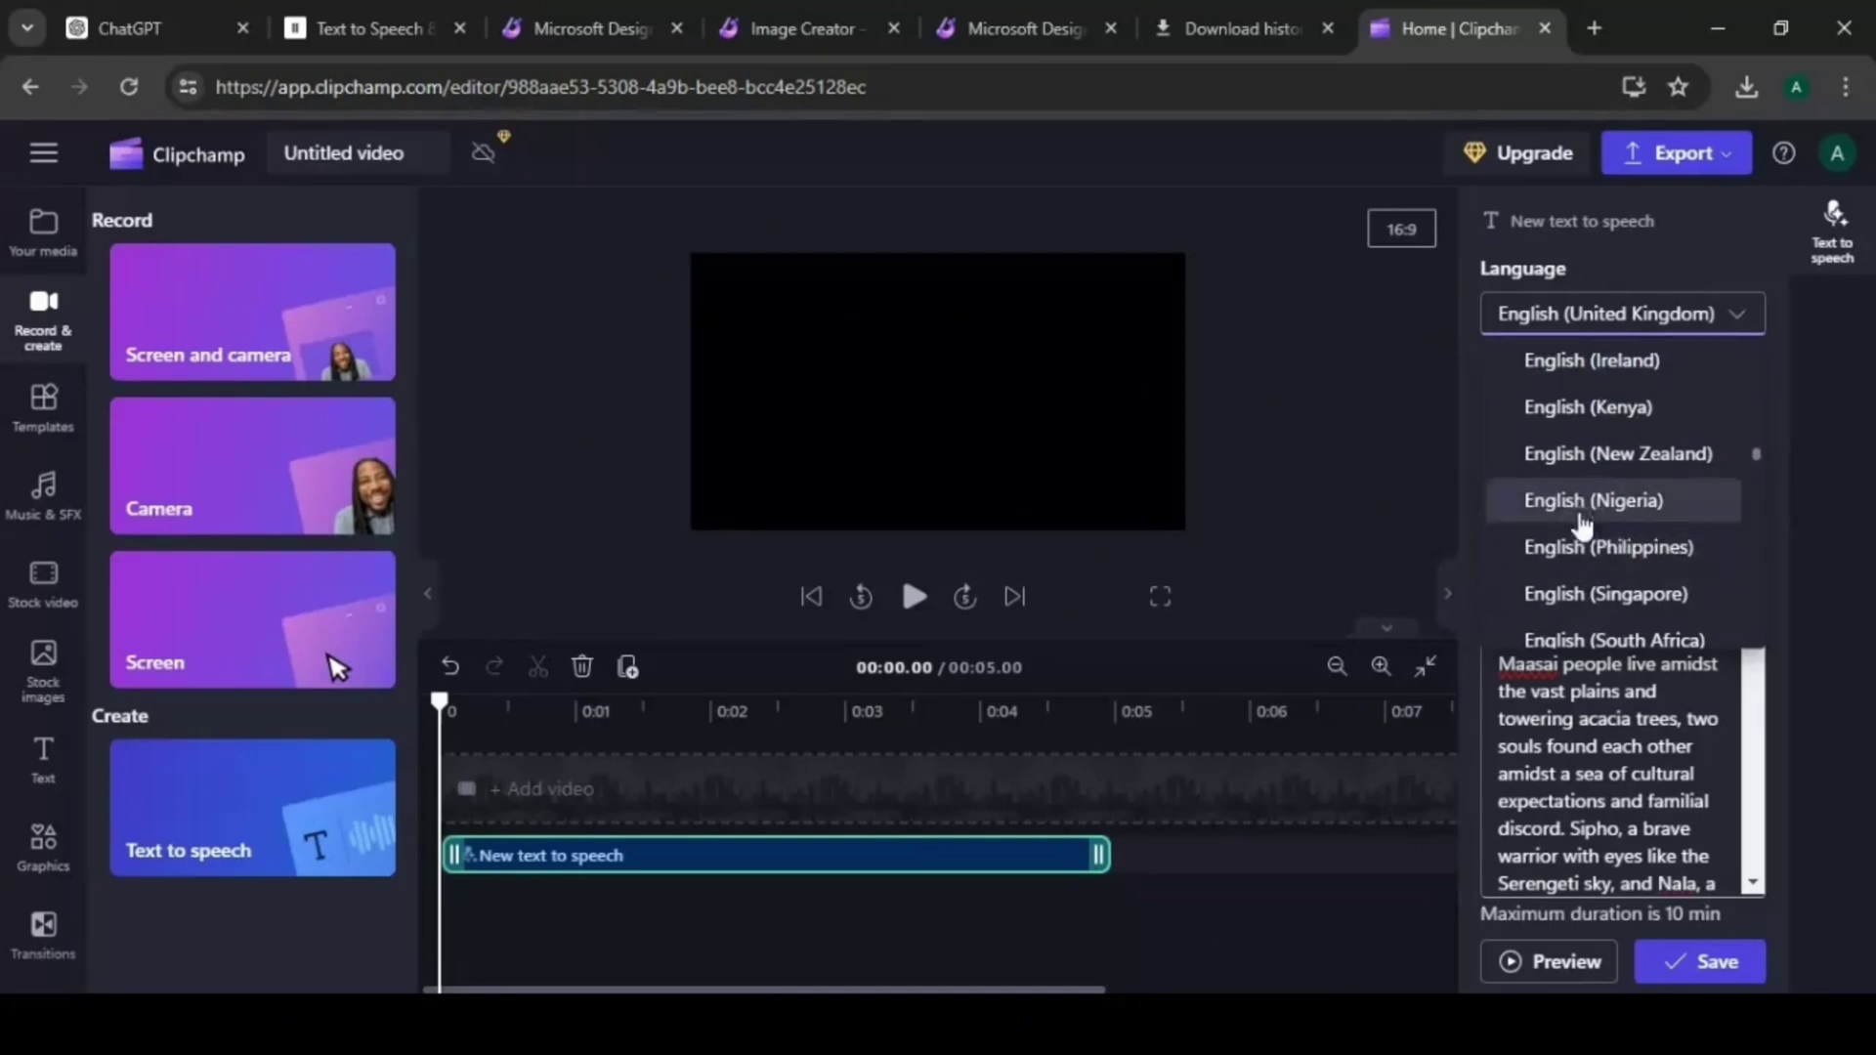
{"action": "scroll", "coordinate": [1583, 500], "scroll_direction": "down", "scroll_amount": 1}
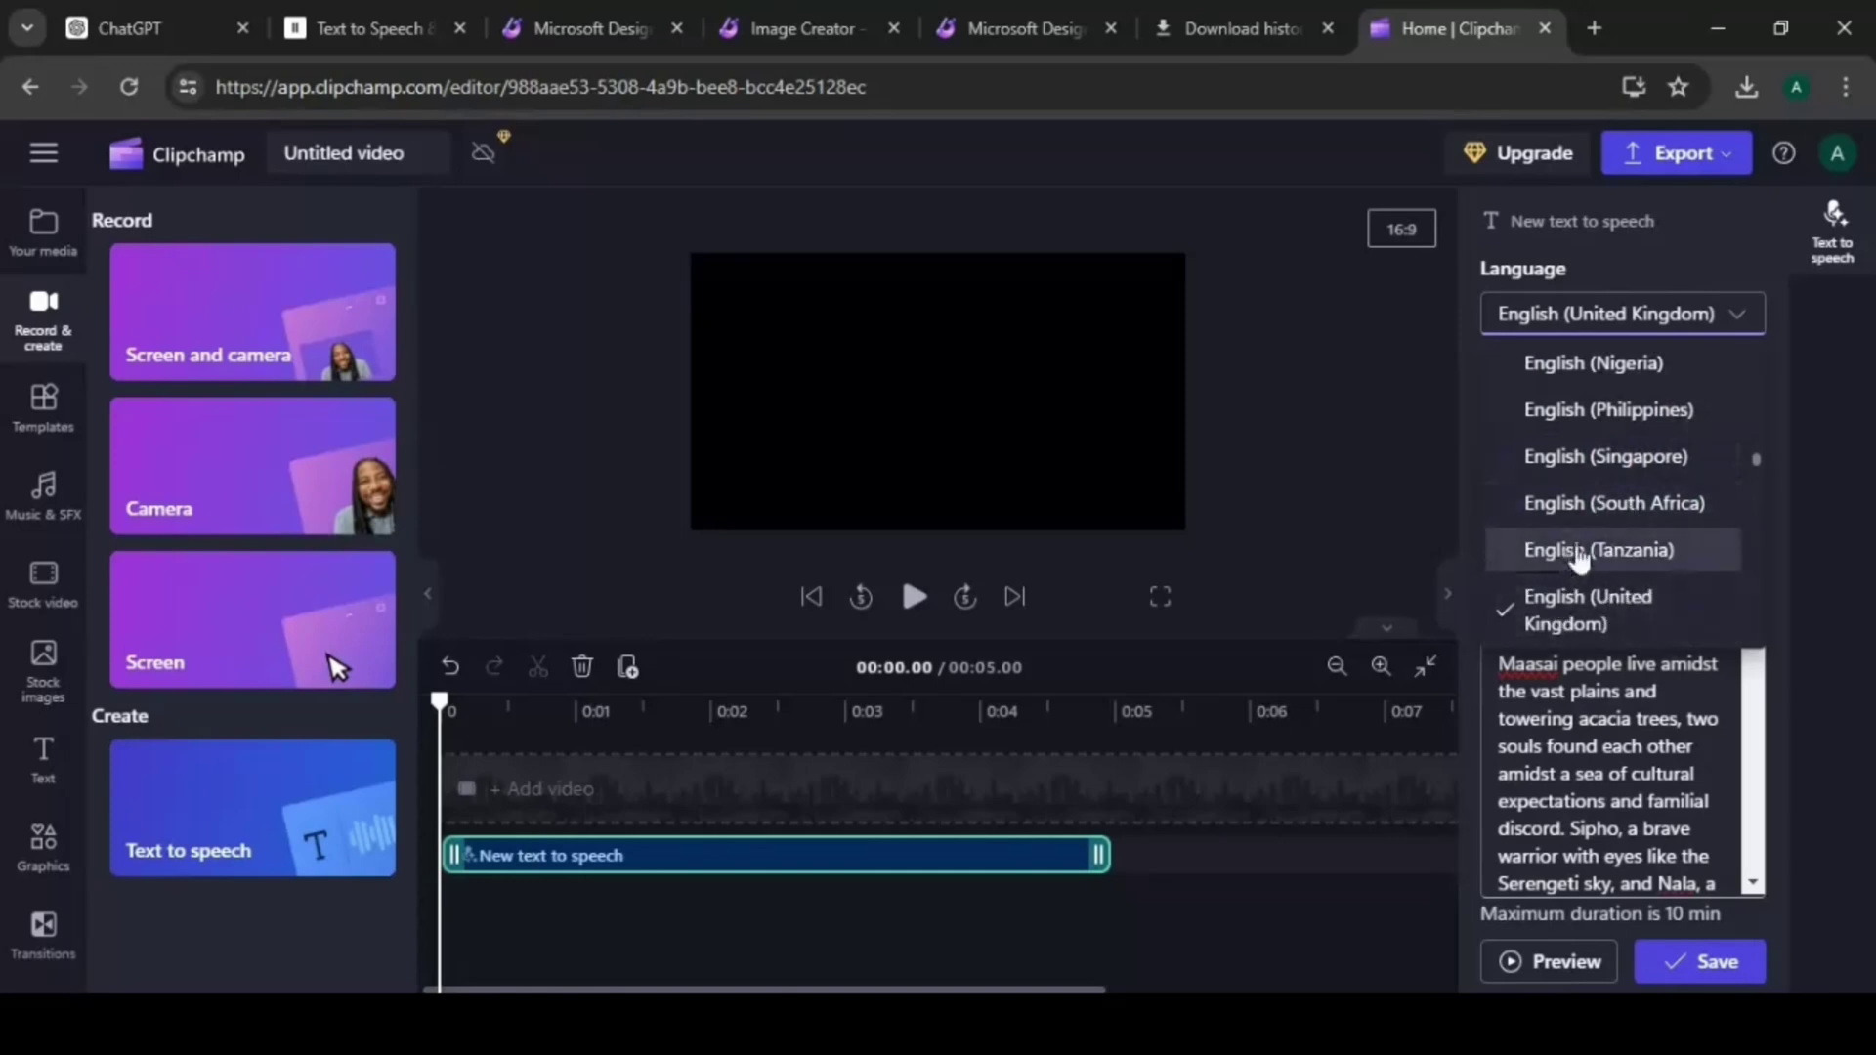
{"action": "scroll", "coordinate": [1581, 543], "scroll_direction": "up", "scroll_amount": 1}
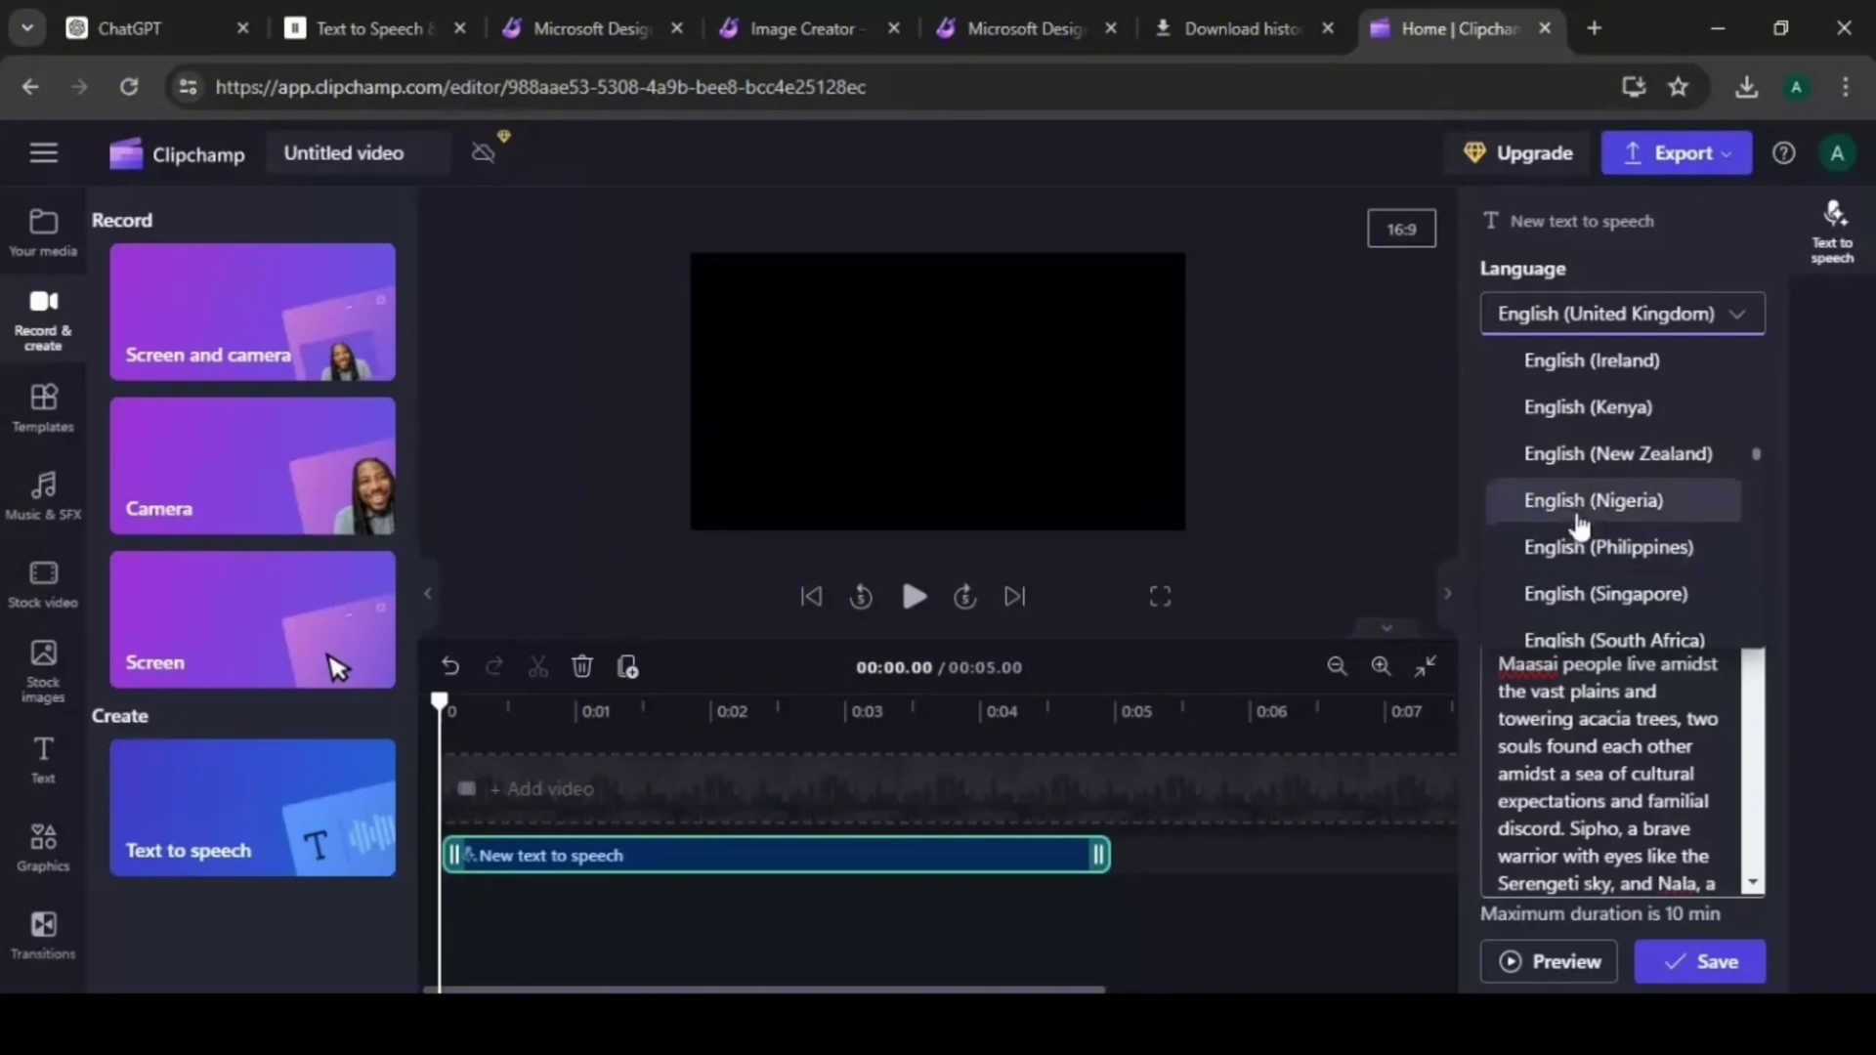
{"action": "left_click", "coordinate": [1582, 502]}
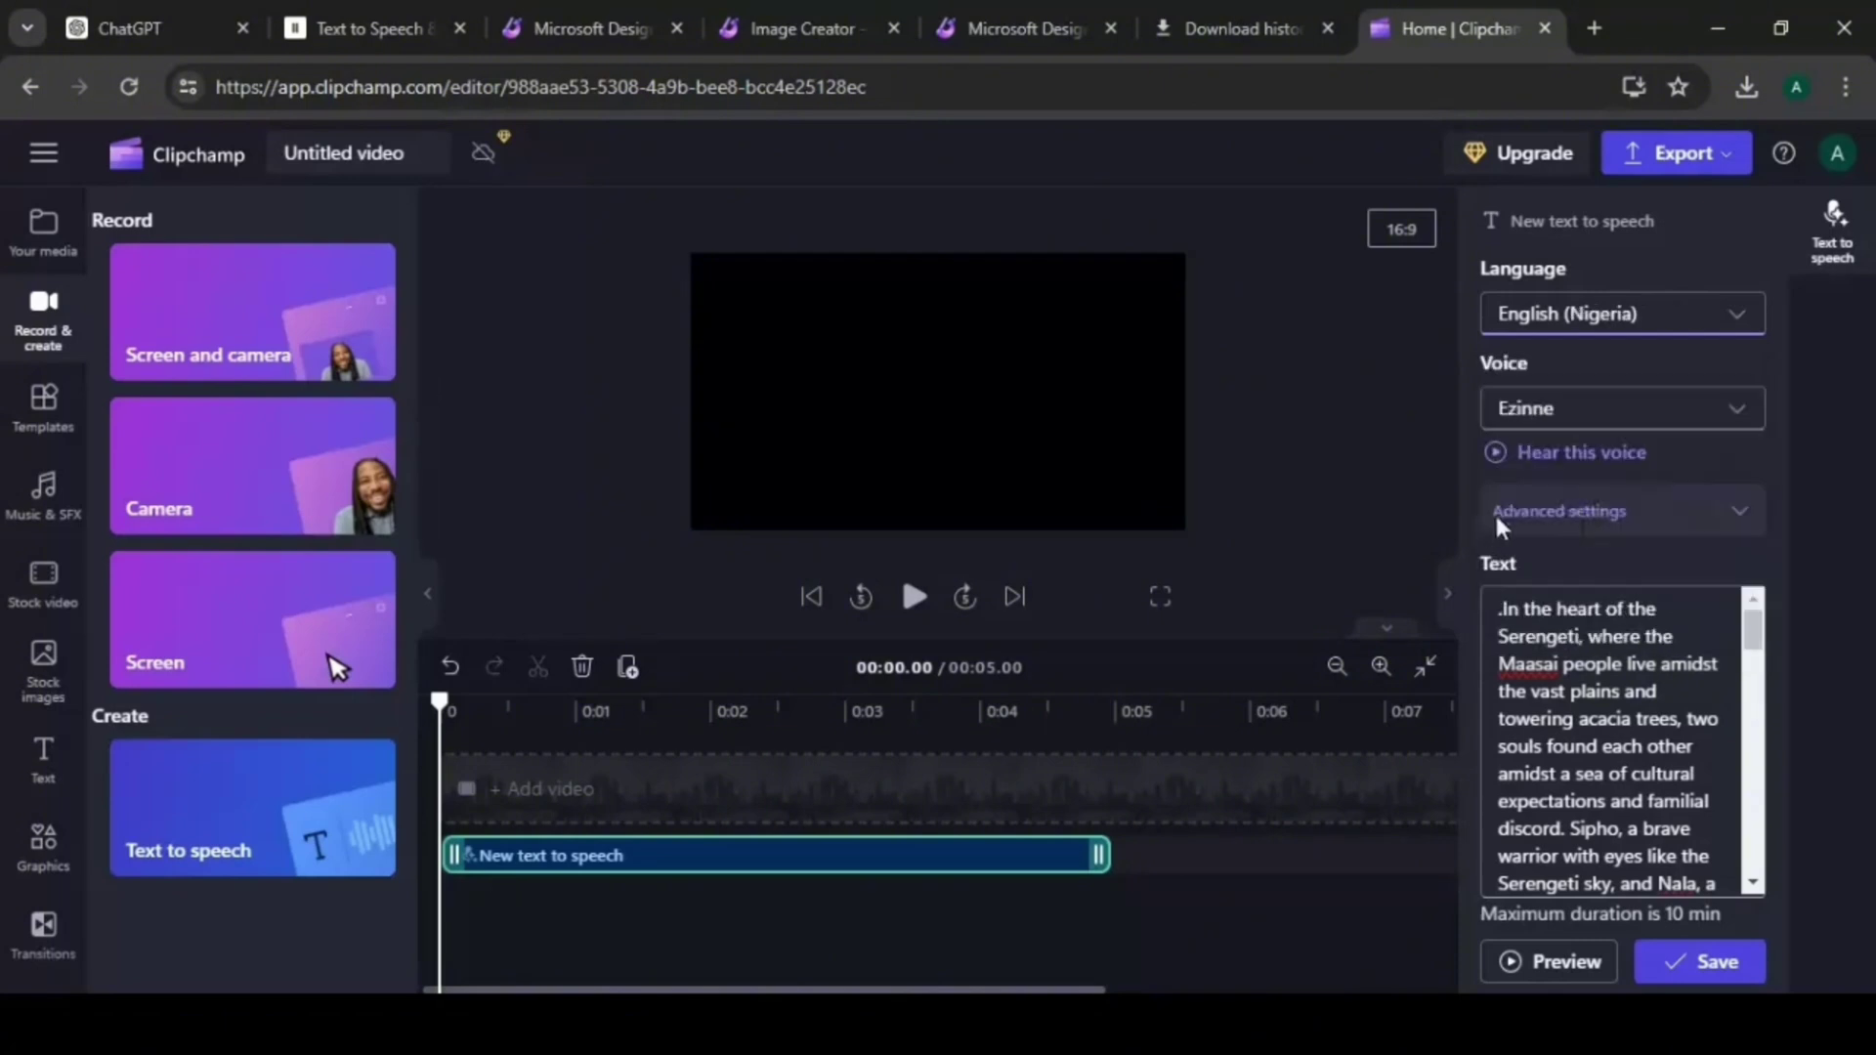
Choose the Ezinne voice and listen to a preview of the narration while following the story text.
{"action": "left_click", "coordinate": [1739, 409]}
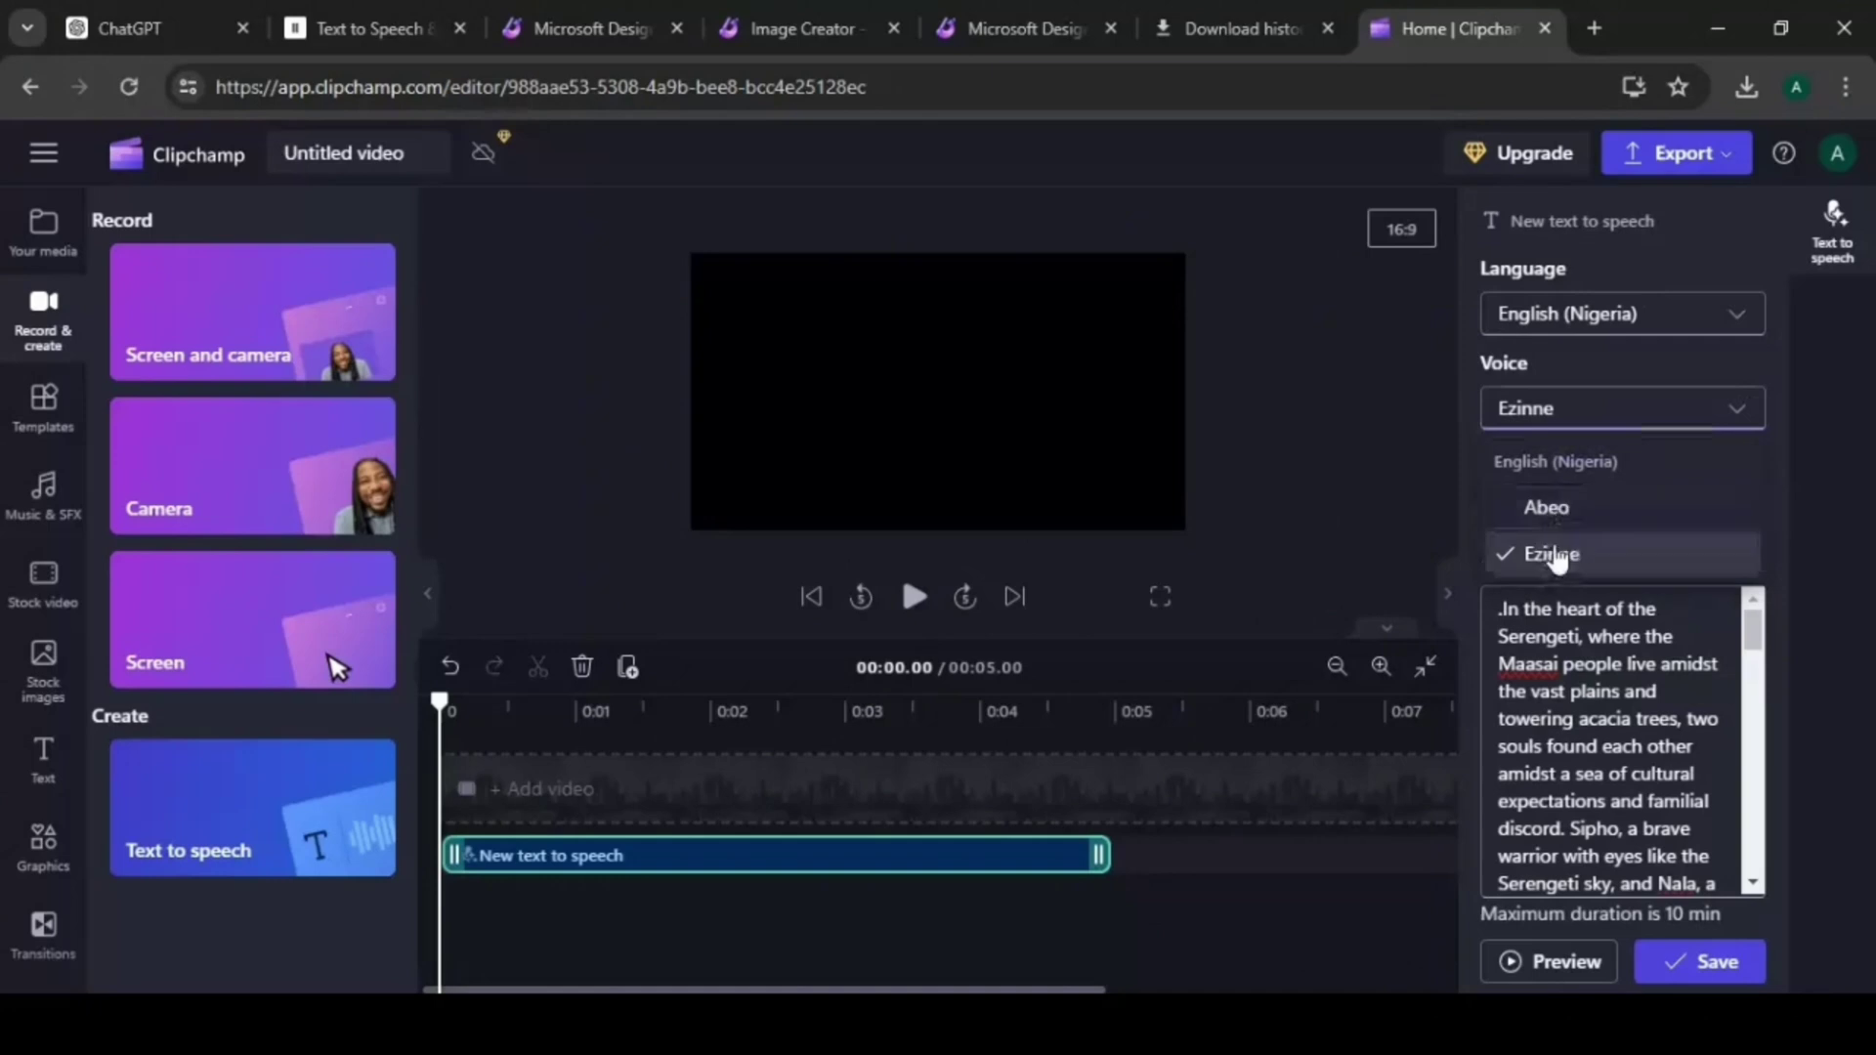
{"action": "left_click", "coordinate": [1558, 556]}
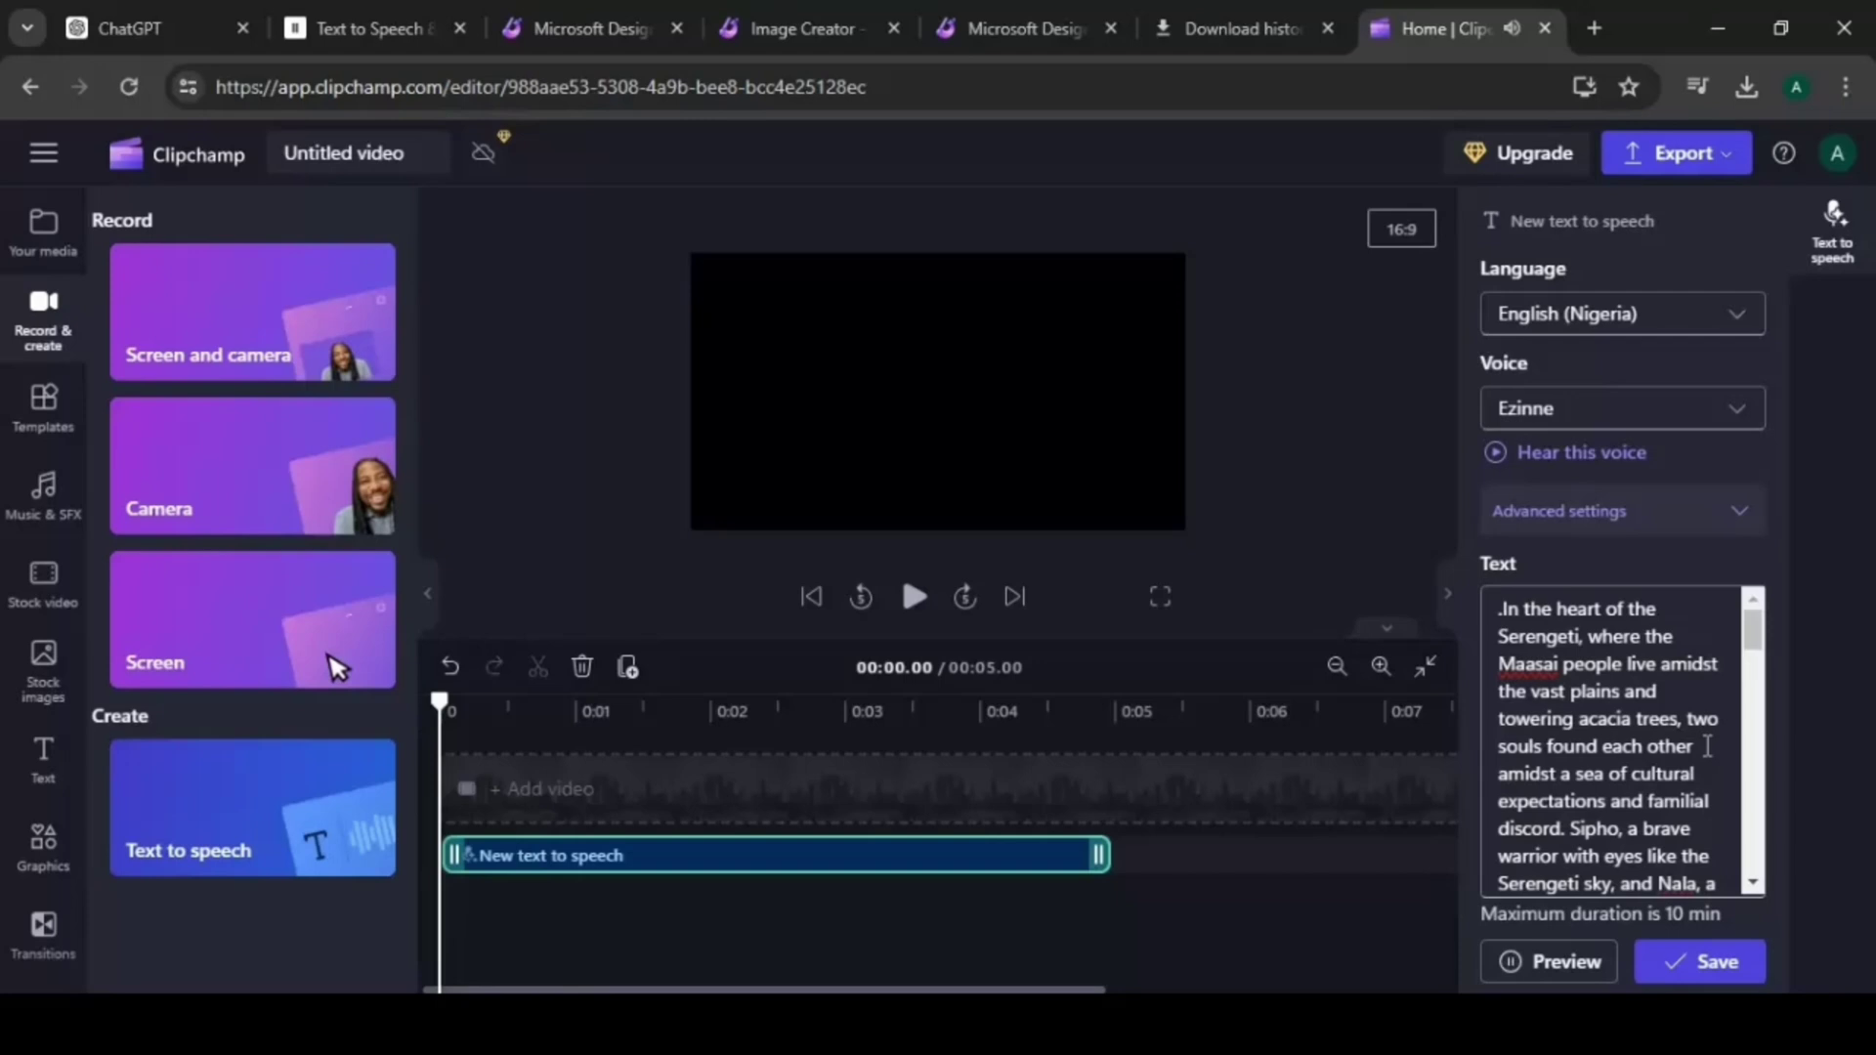
{"action": "scroll", "coordinate": [1707, 745], "scroll_direction": "down", "scroll_amount": 2}
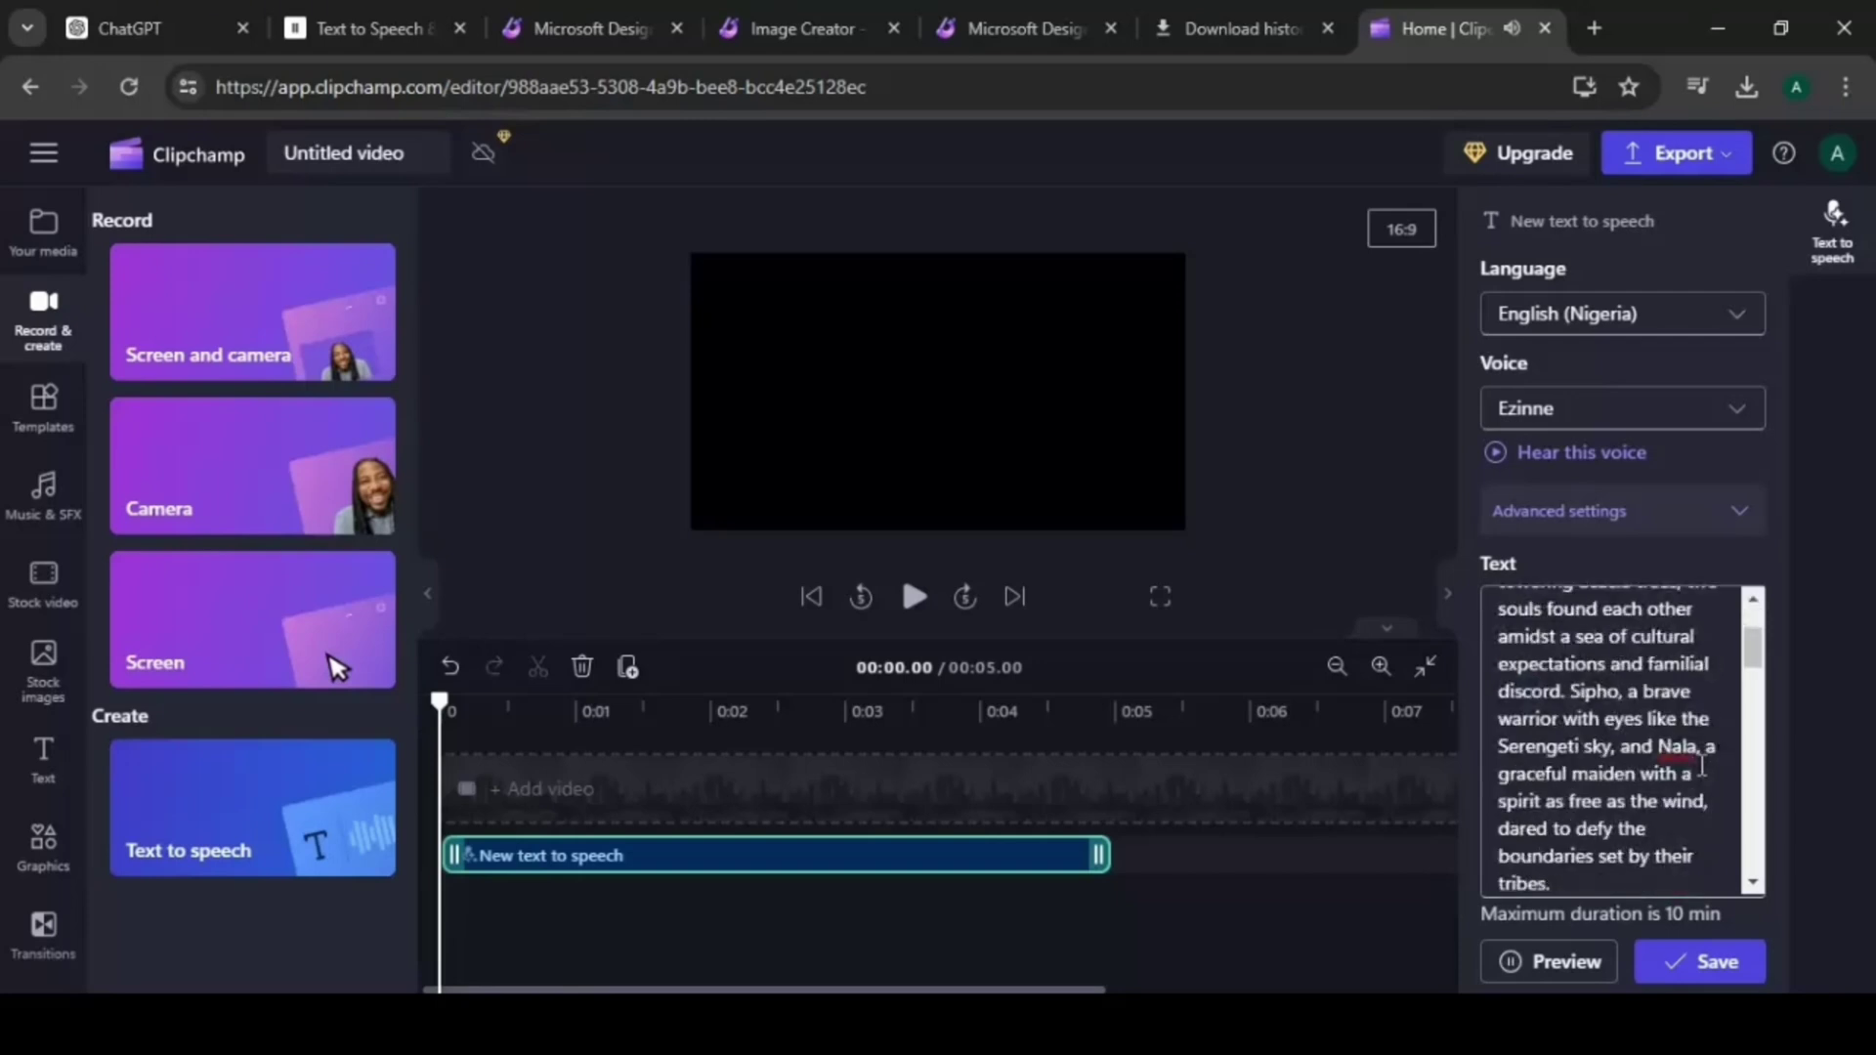
{"action": "scroll", "coordinate": [1698, 772], "scroll_direction": "down", "scroll_amount": 2}
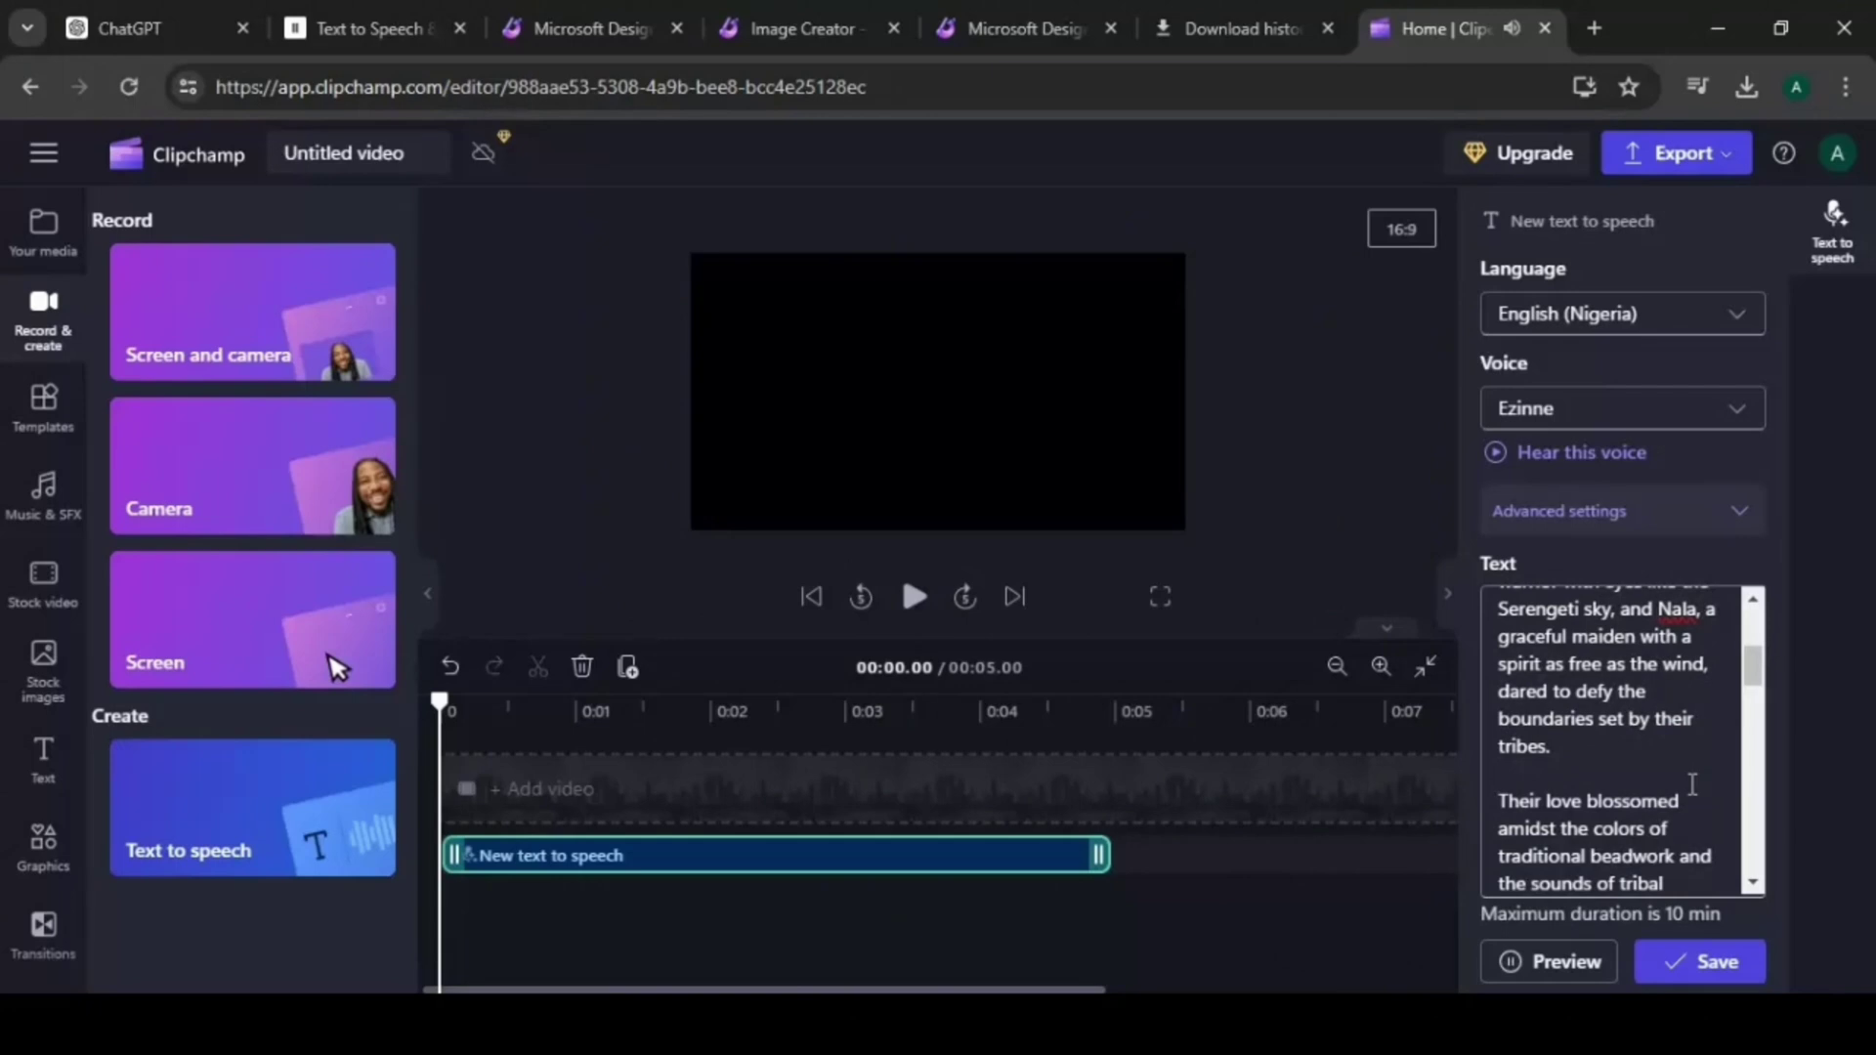
{"action": "scroll", "coordinate": [1684, 801], "scroll_direction": "down", "scroll_amount": 2}
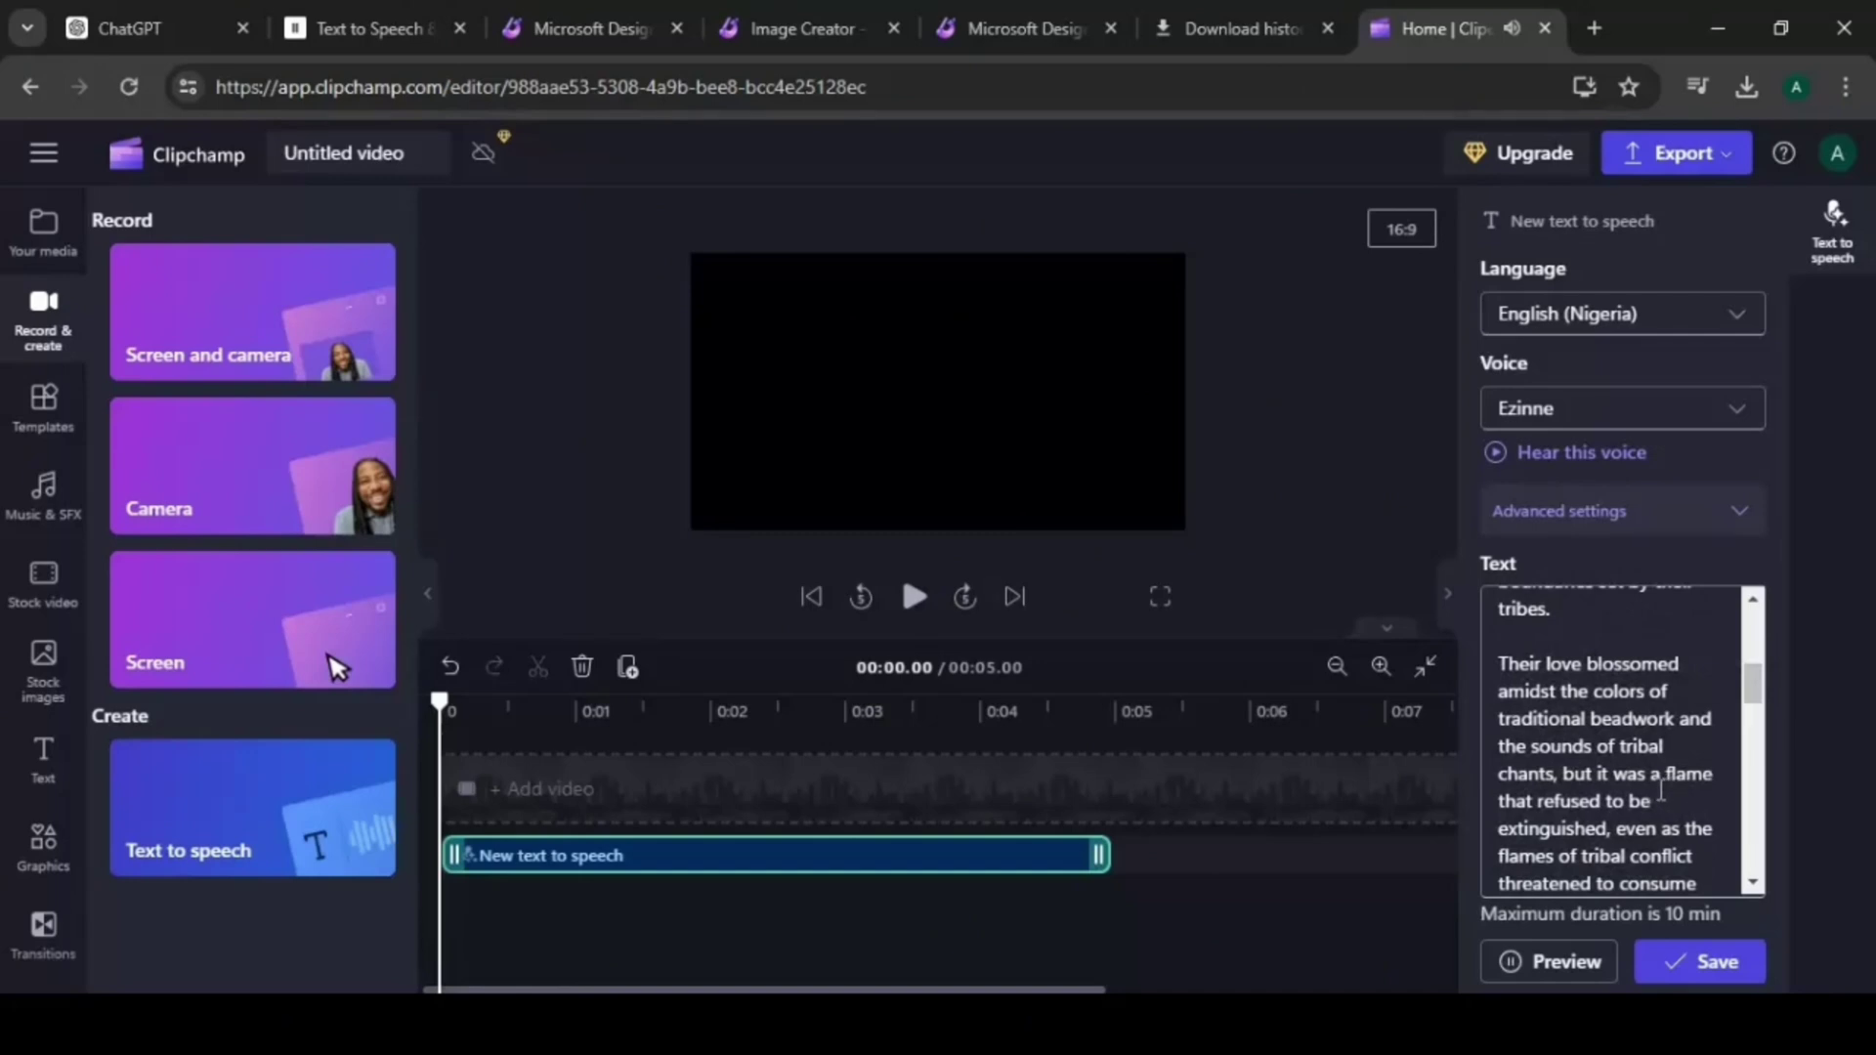
Save the text-to-speech narration and open the video's export options.
{"action": "scroll", "coordinate": [1630, 790], "scroll_direction": "down", "scroll_amount": 5}
{"action": "left_click", "coordinate": [1709, 973]}
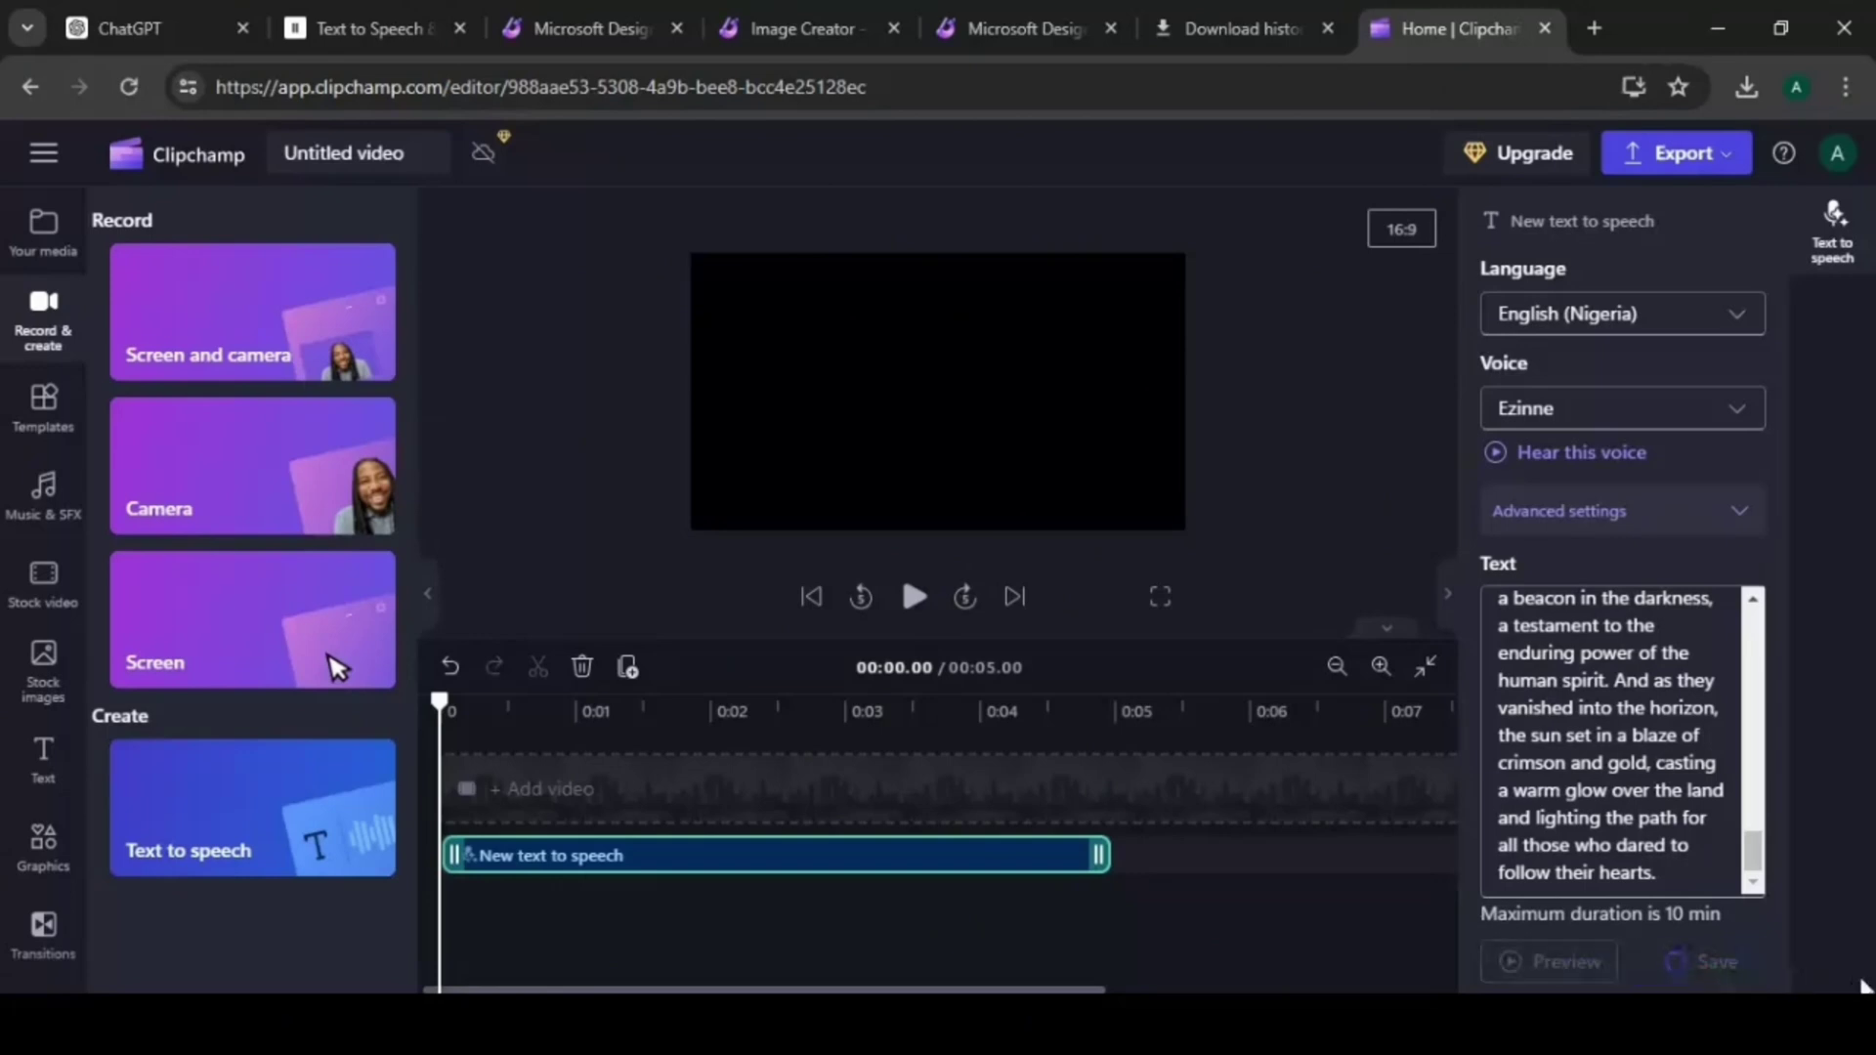
{"action": "left_click", "coordinate": [1677, 154]}
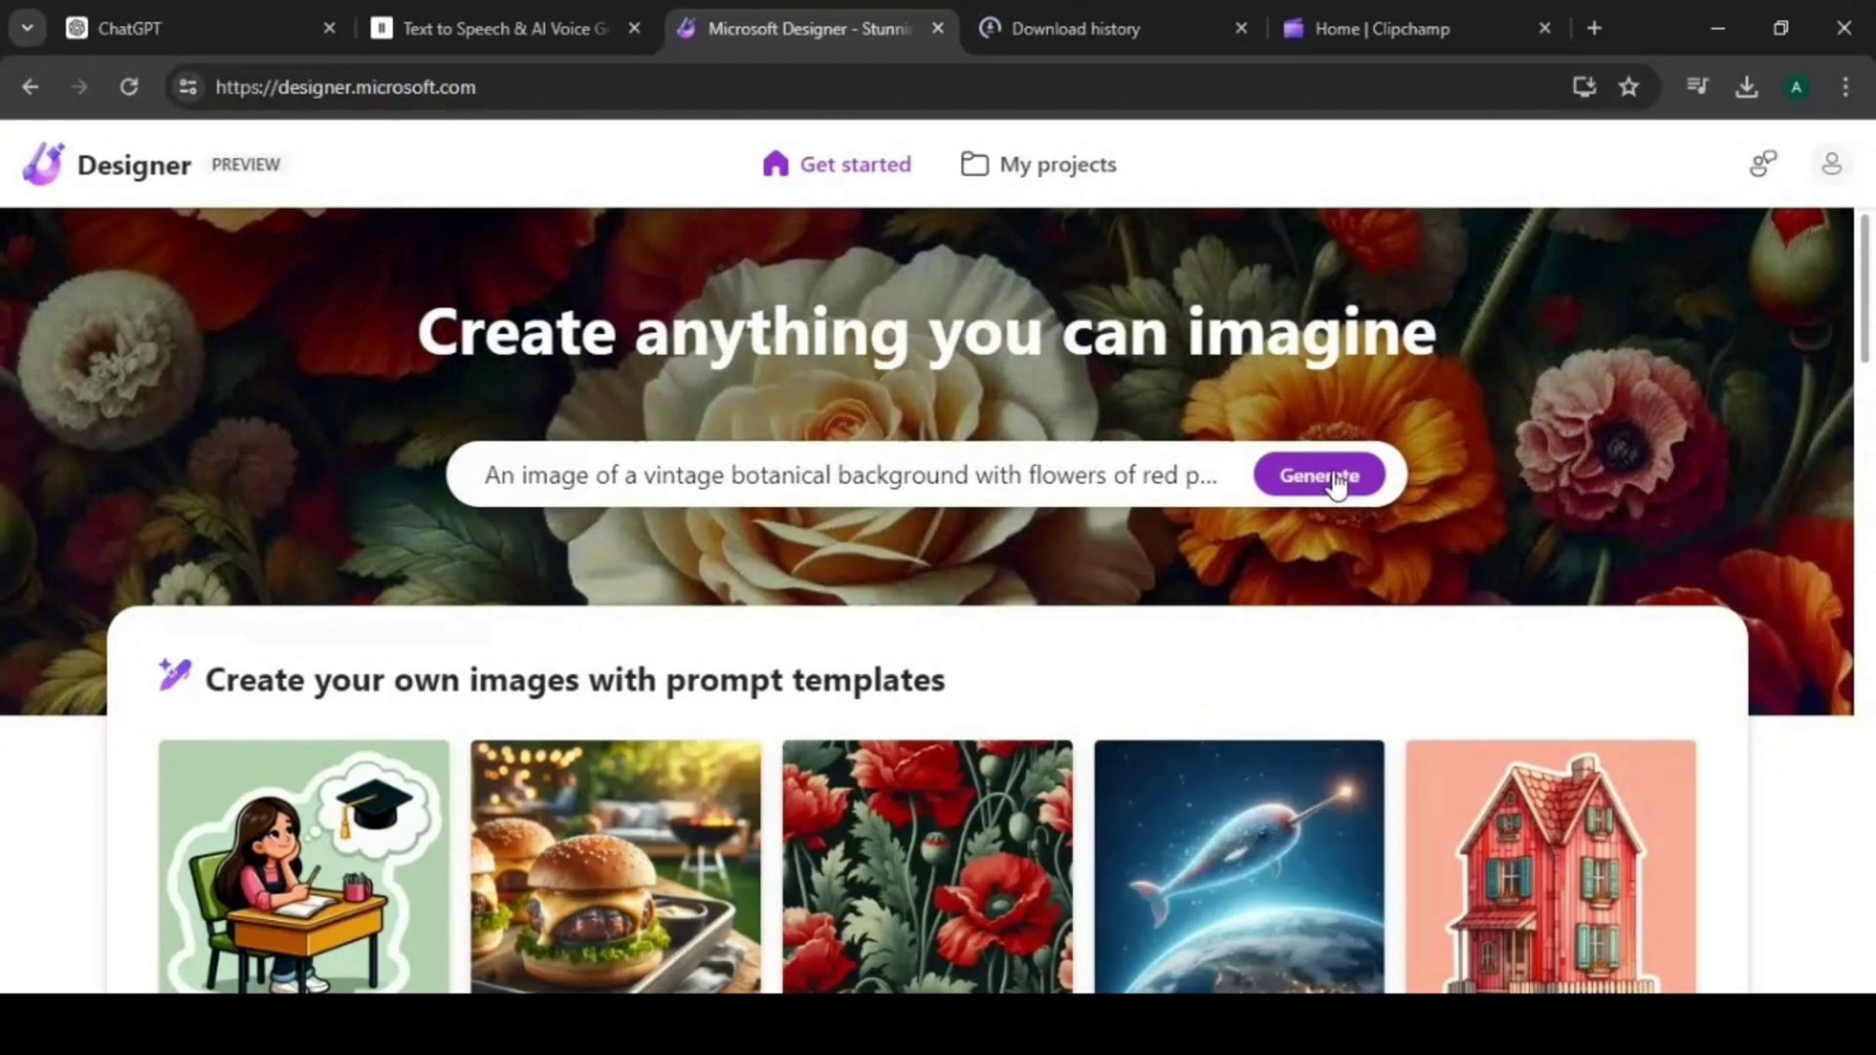
Switch from Microsoft Designer to ChatGPT and copy the first image prompt, about Kip herding cattle at sunset.
{"action": "left_click", "coordinate": [1336, 483]}
{"action": "left_click", "coordinate": [980, 490]}
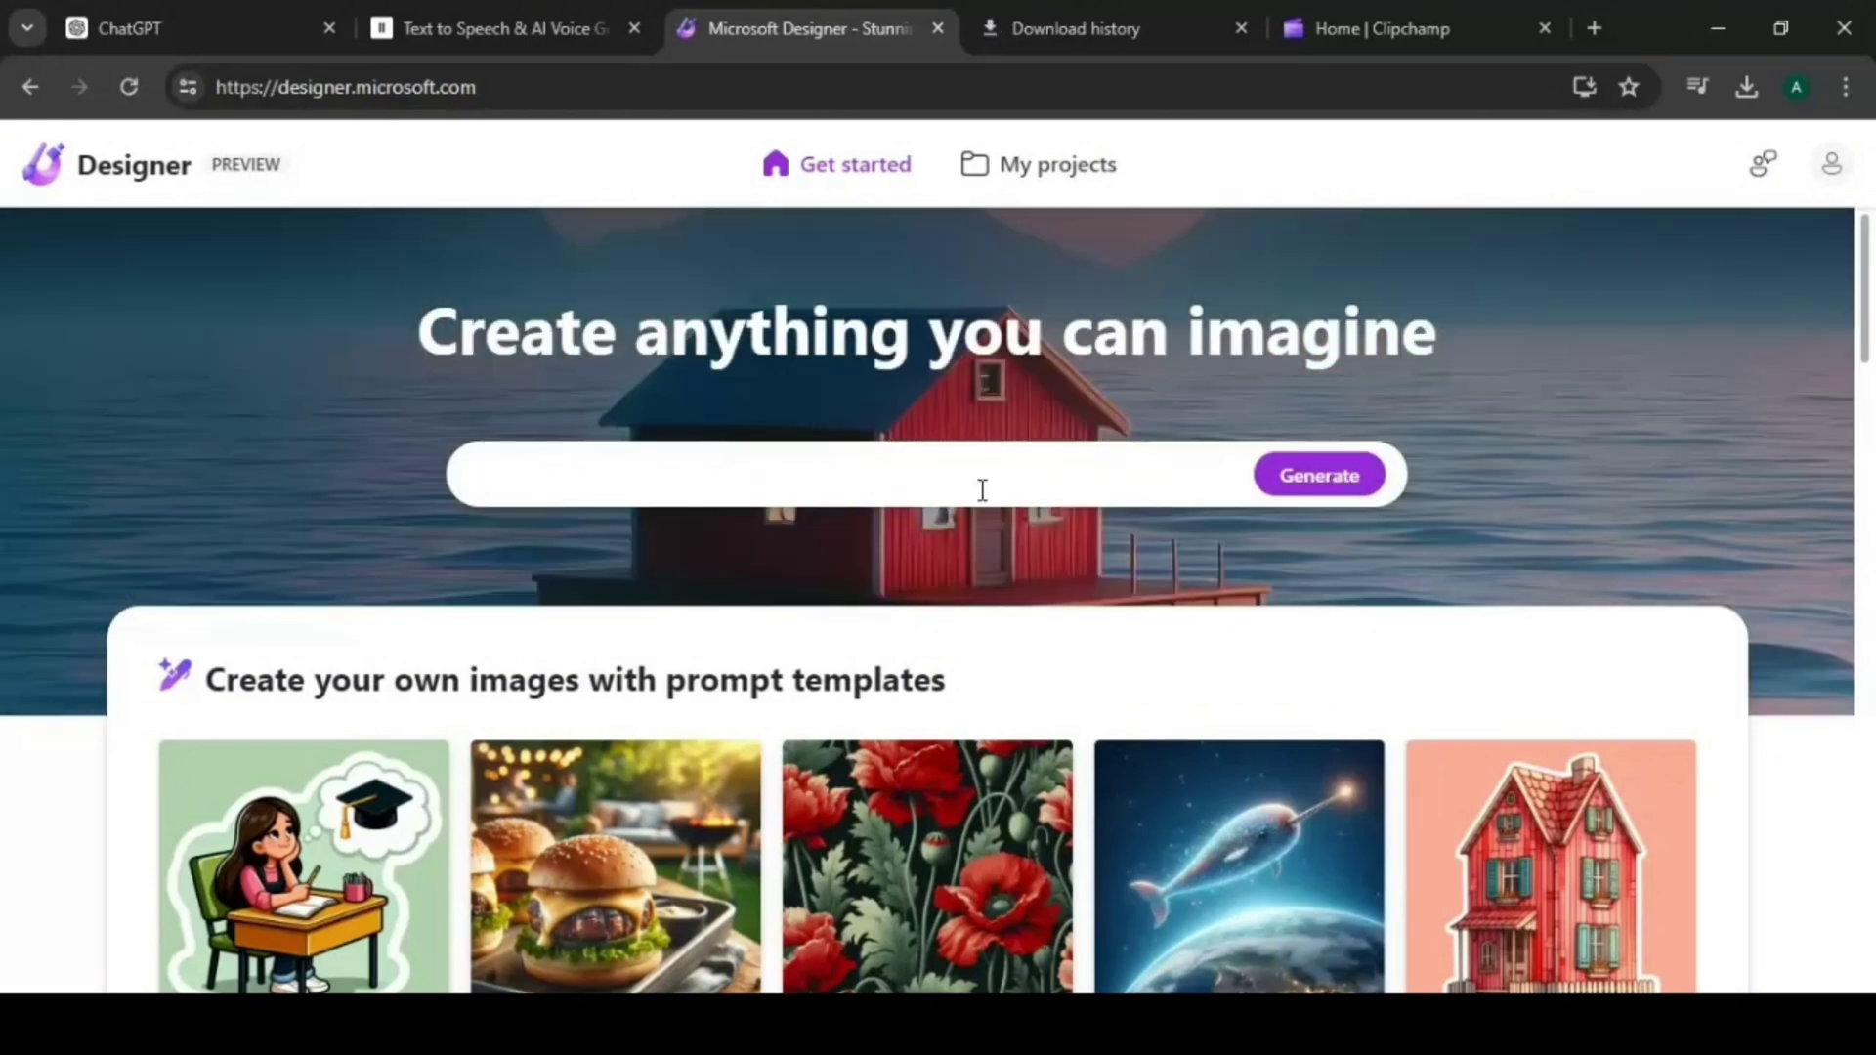
{"action": "left_click", "coordinate": [180, 32]}
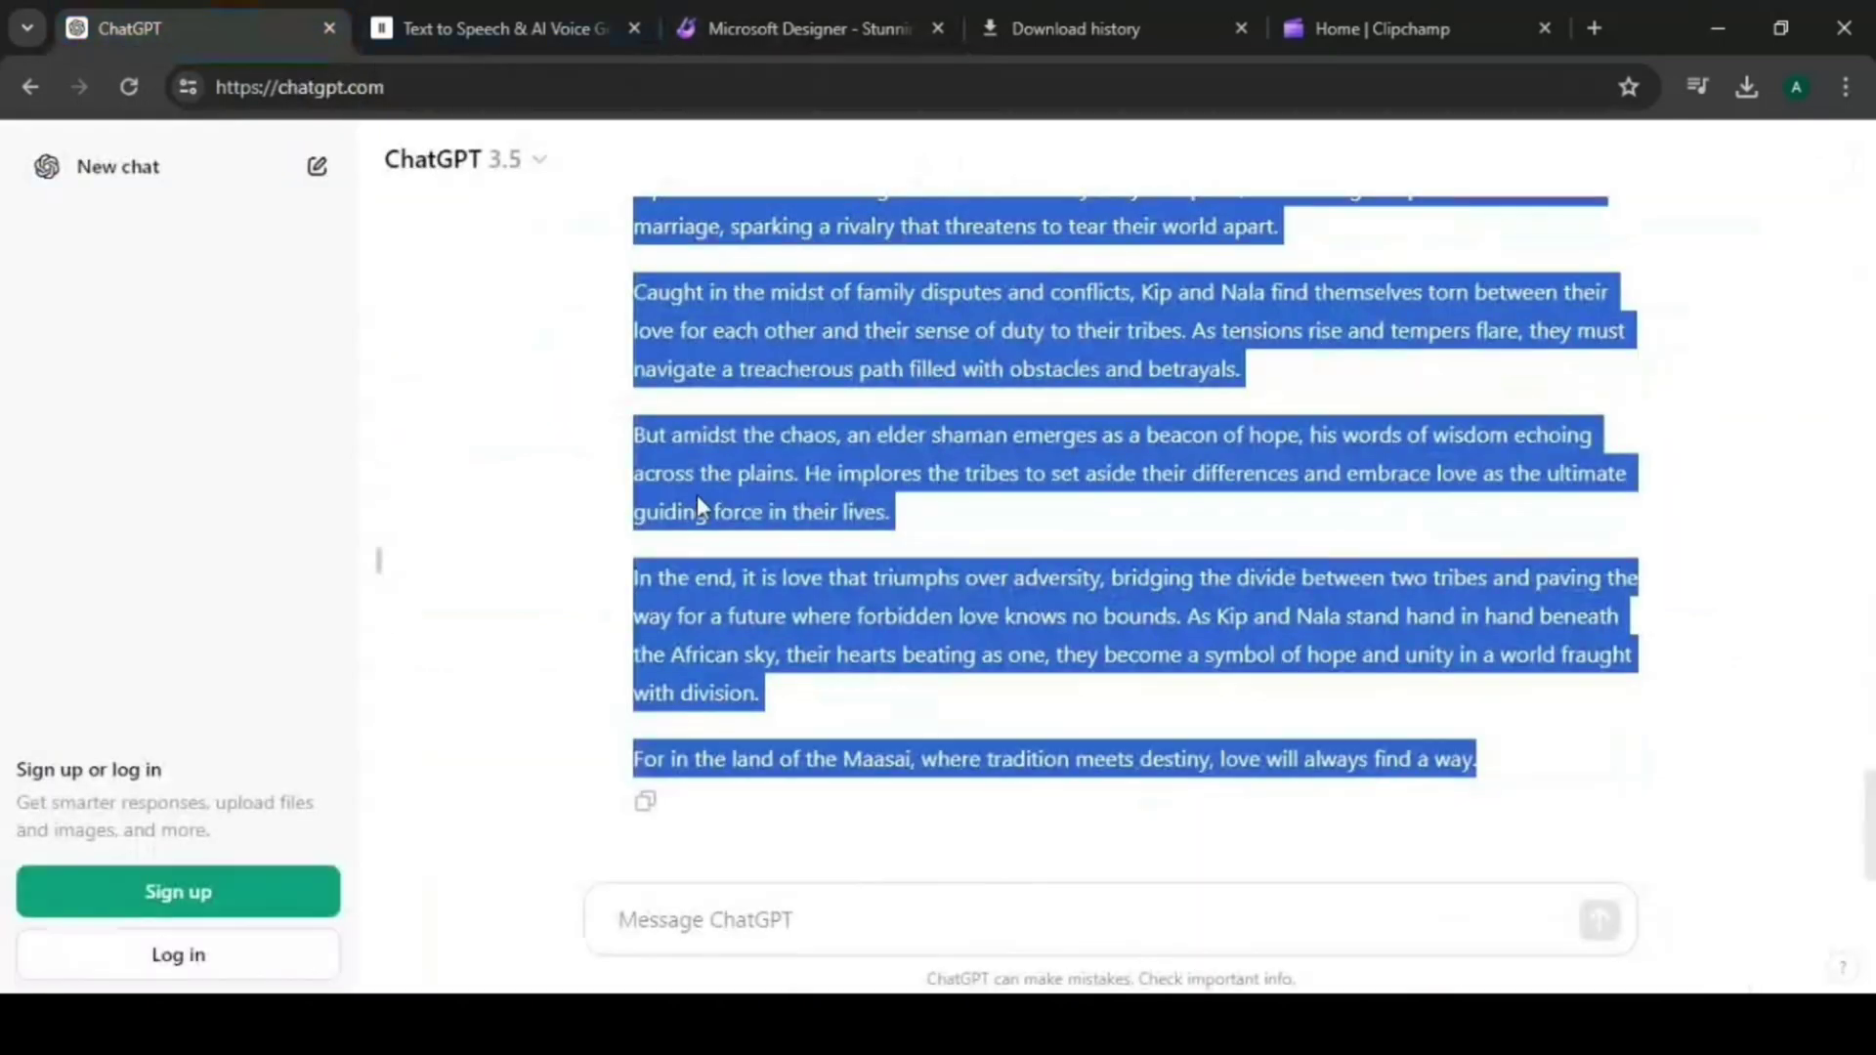
{"action": "left_click", "coordinate": [570, 488]}
{"action": "scroll", "coordinate": [1603, 537], "scroll_direction": "up", "scroll_amount": 7}
{"action": "scroll", "coordinate": [1591, 513], "scroll_direction": "up", "scroll_amount": 10}
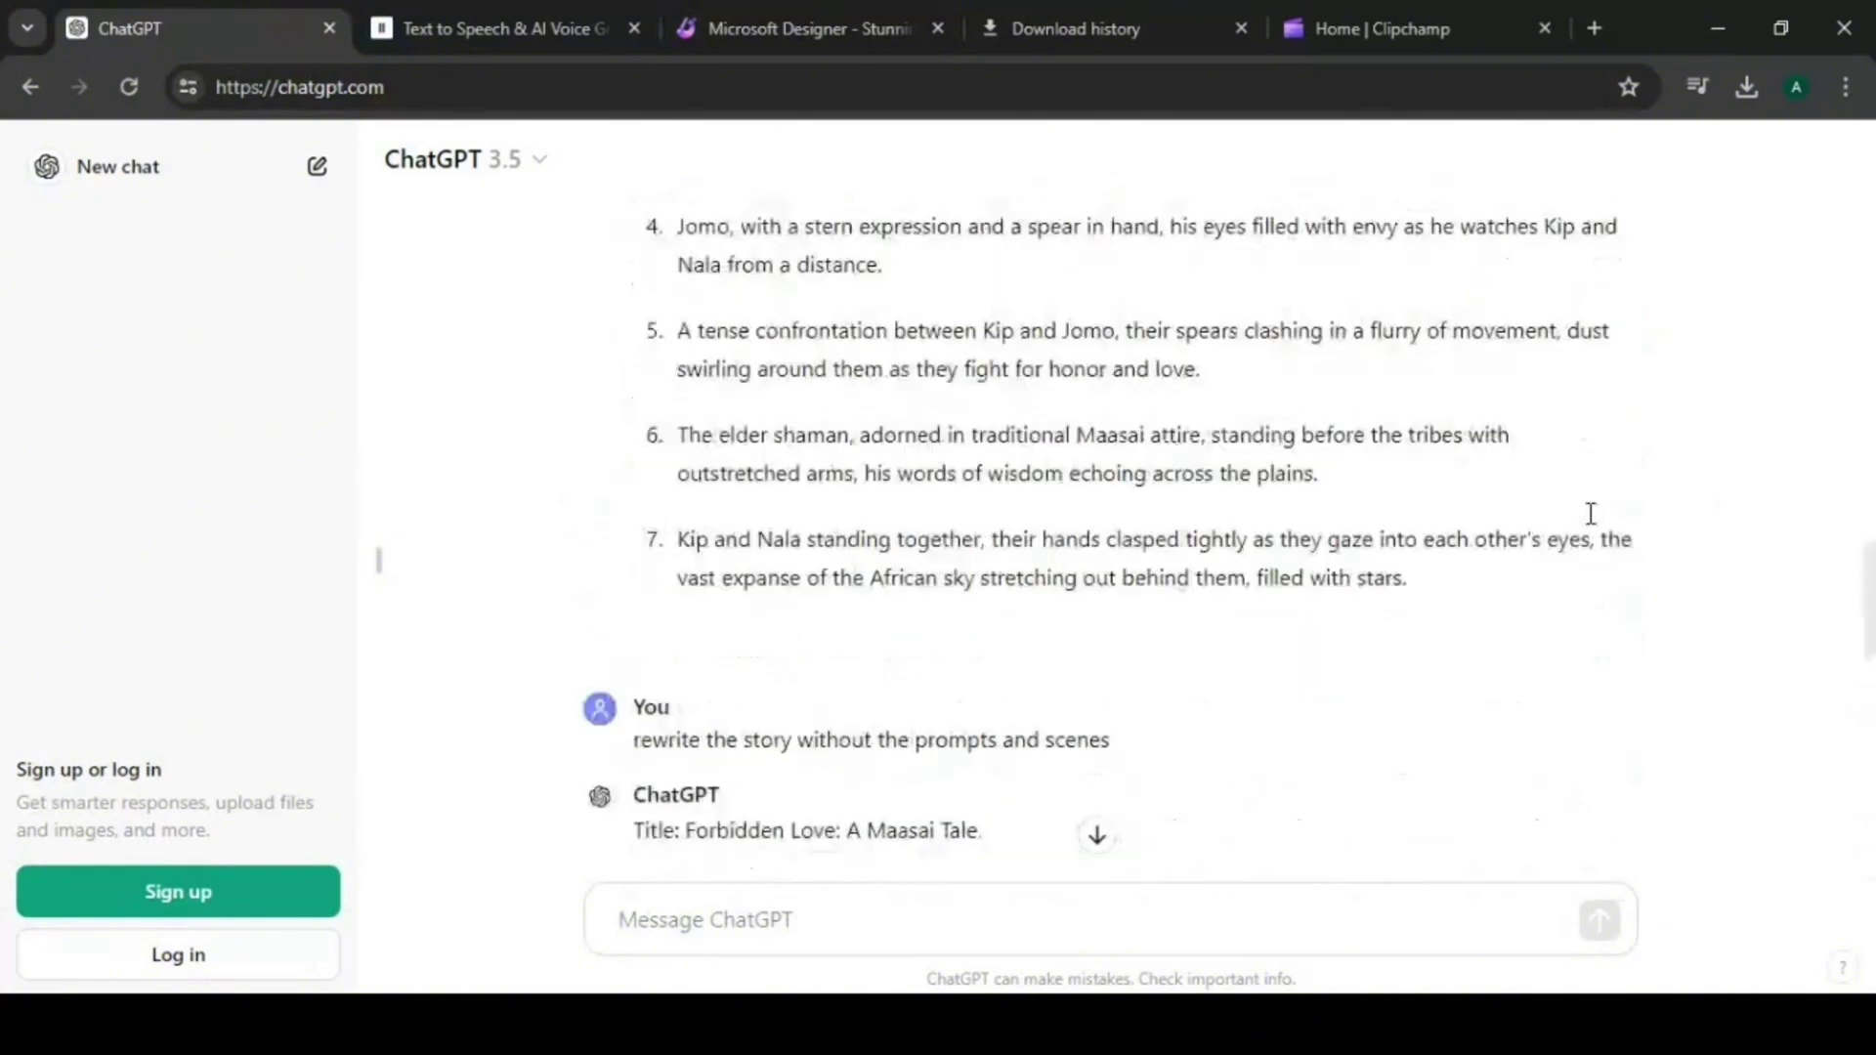
{"action": "scroll", "coordinate": [1593, 526], "scroll_direction": "up", "scroll_amount": 3}
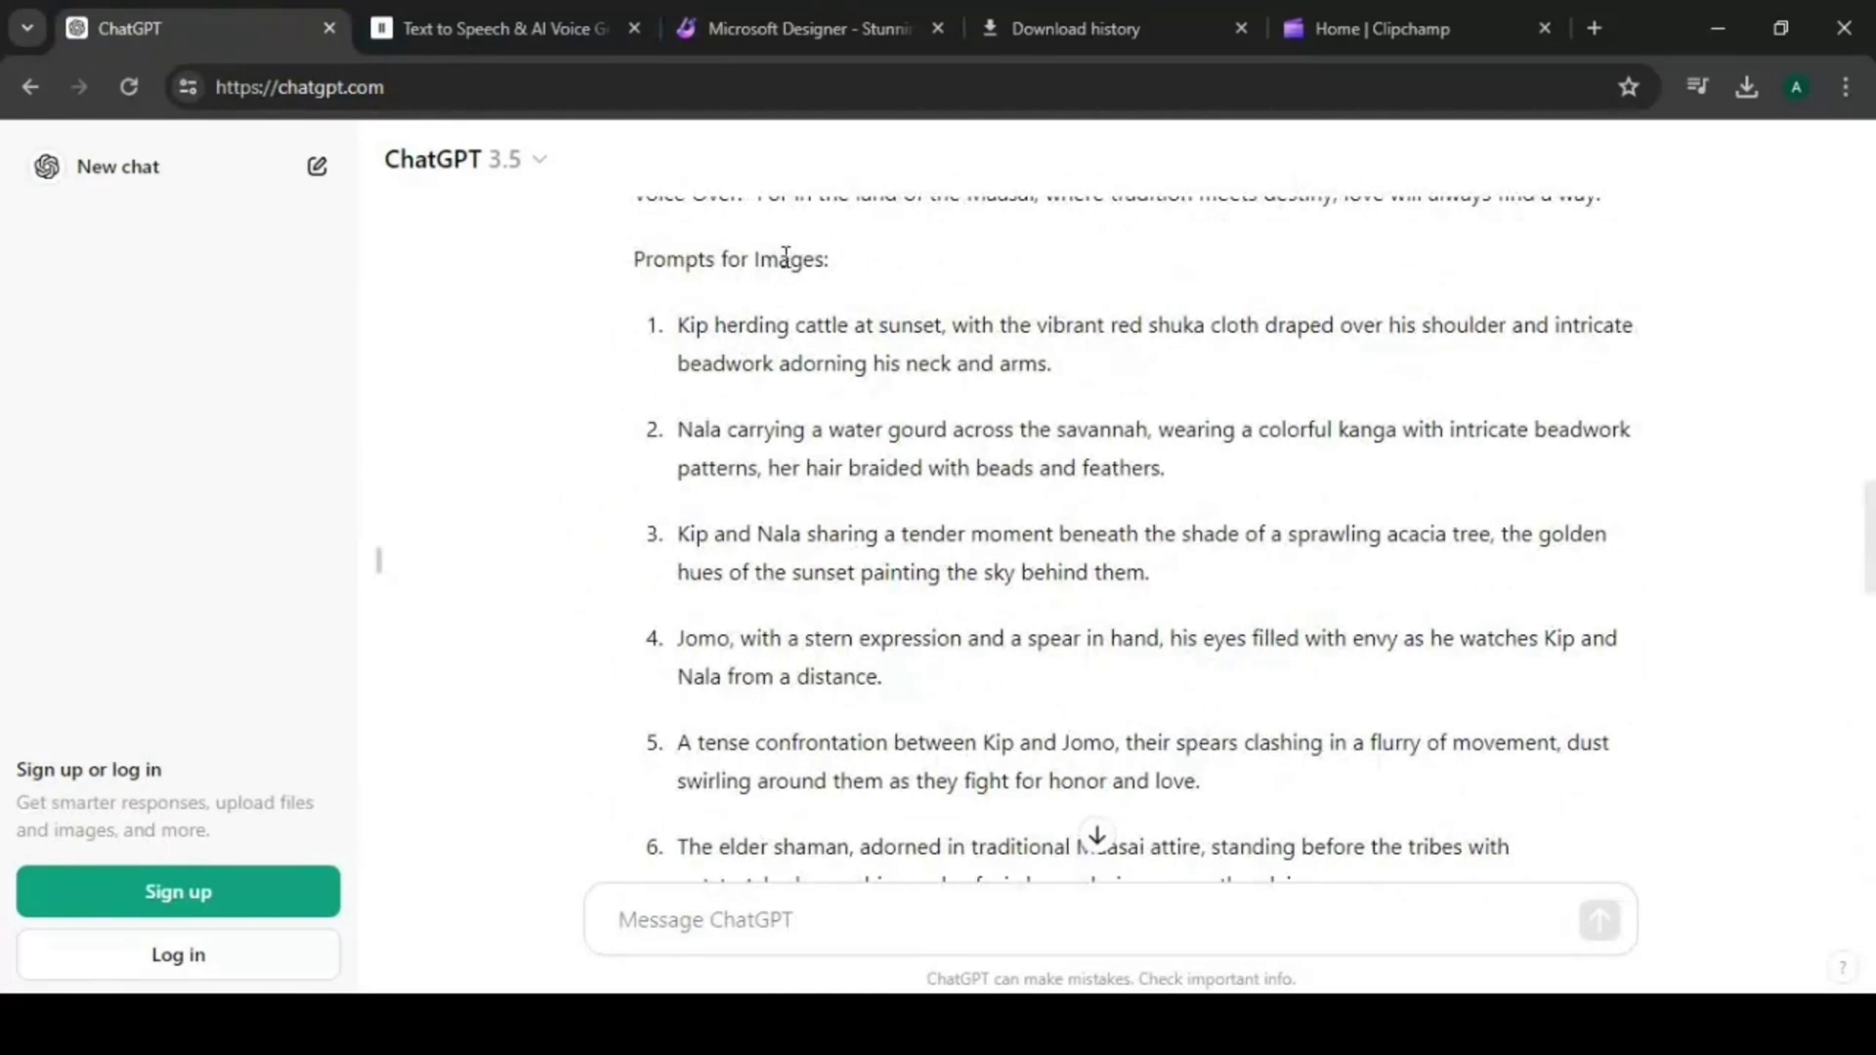
{"action": "left_click_drag", "start_coordinate": [677, 326], "coordinate": [1052, 363]}
{"action": "right_click", "coordinate": [997, 342]}
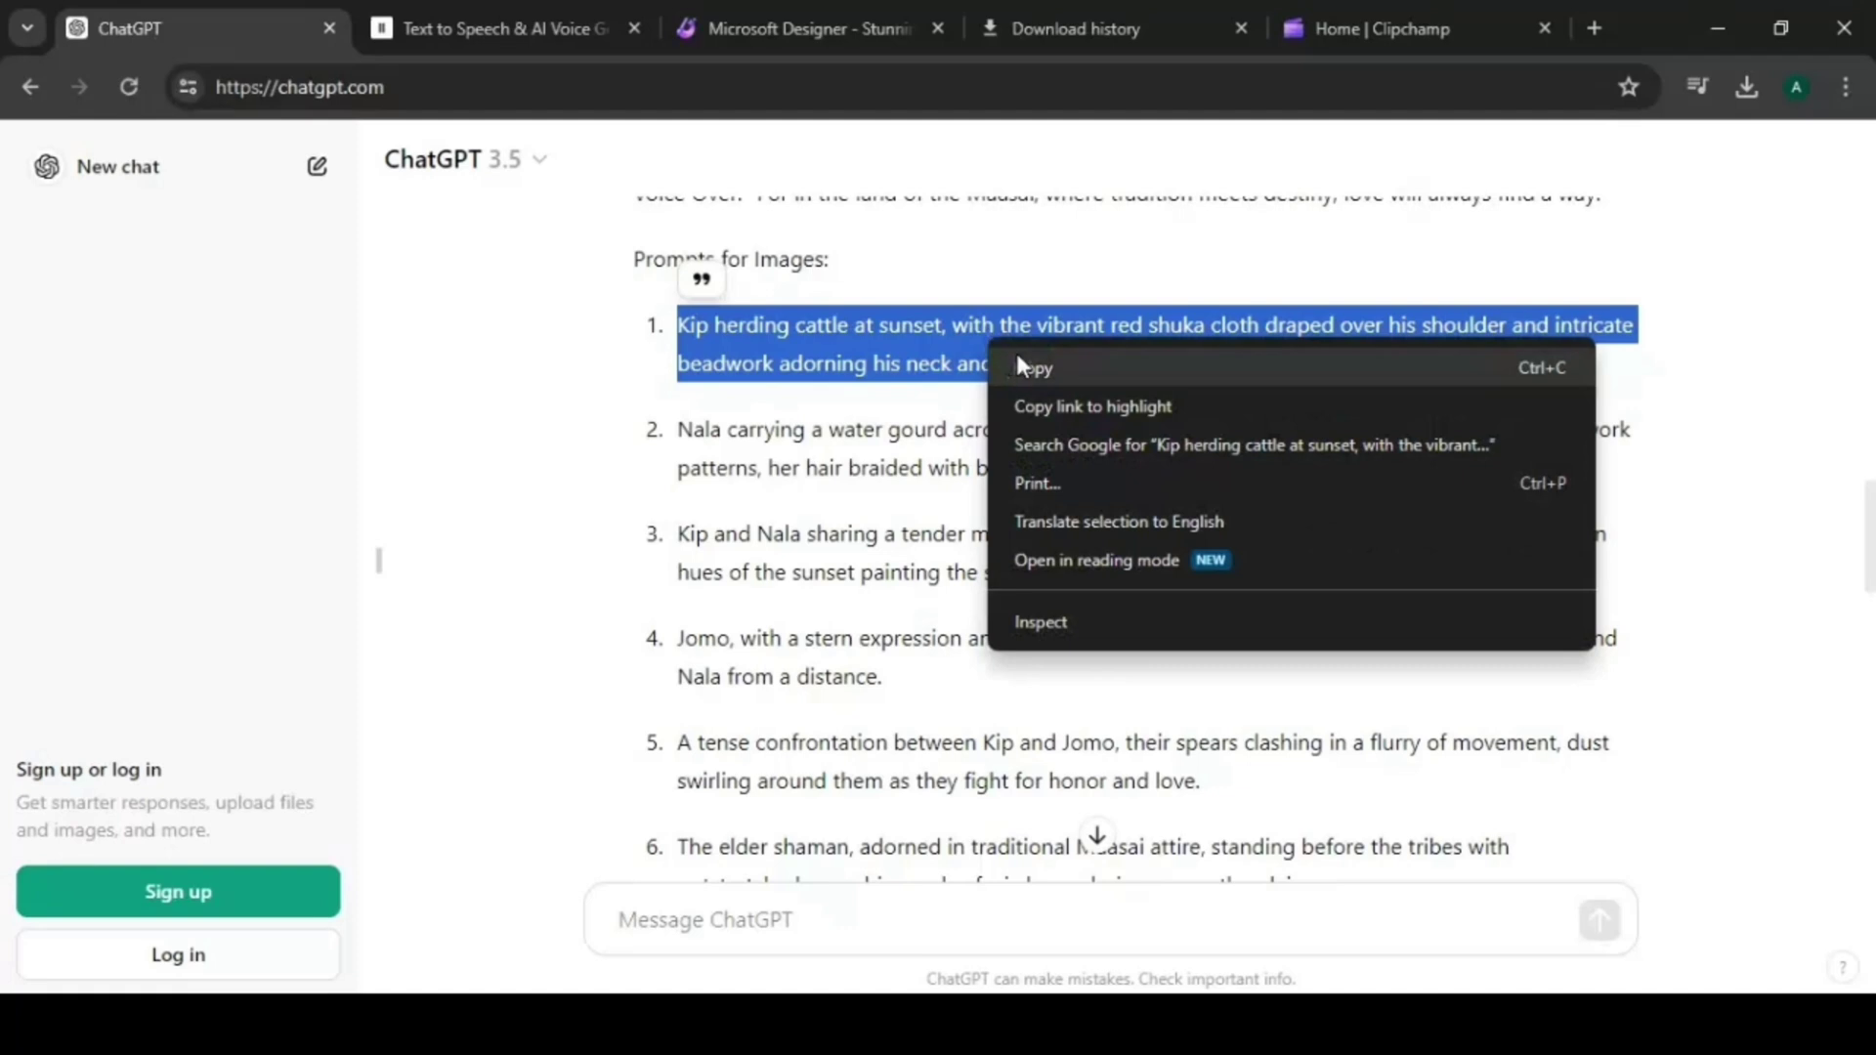
{"action": "left_click", "coordinate": [1016, 354]}
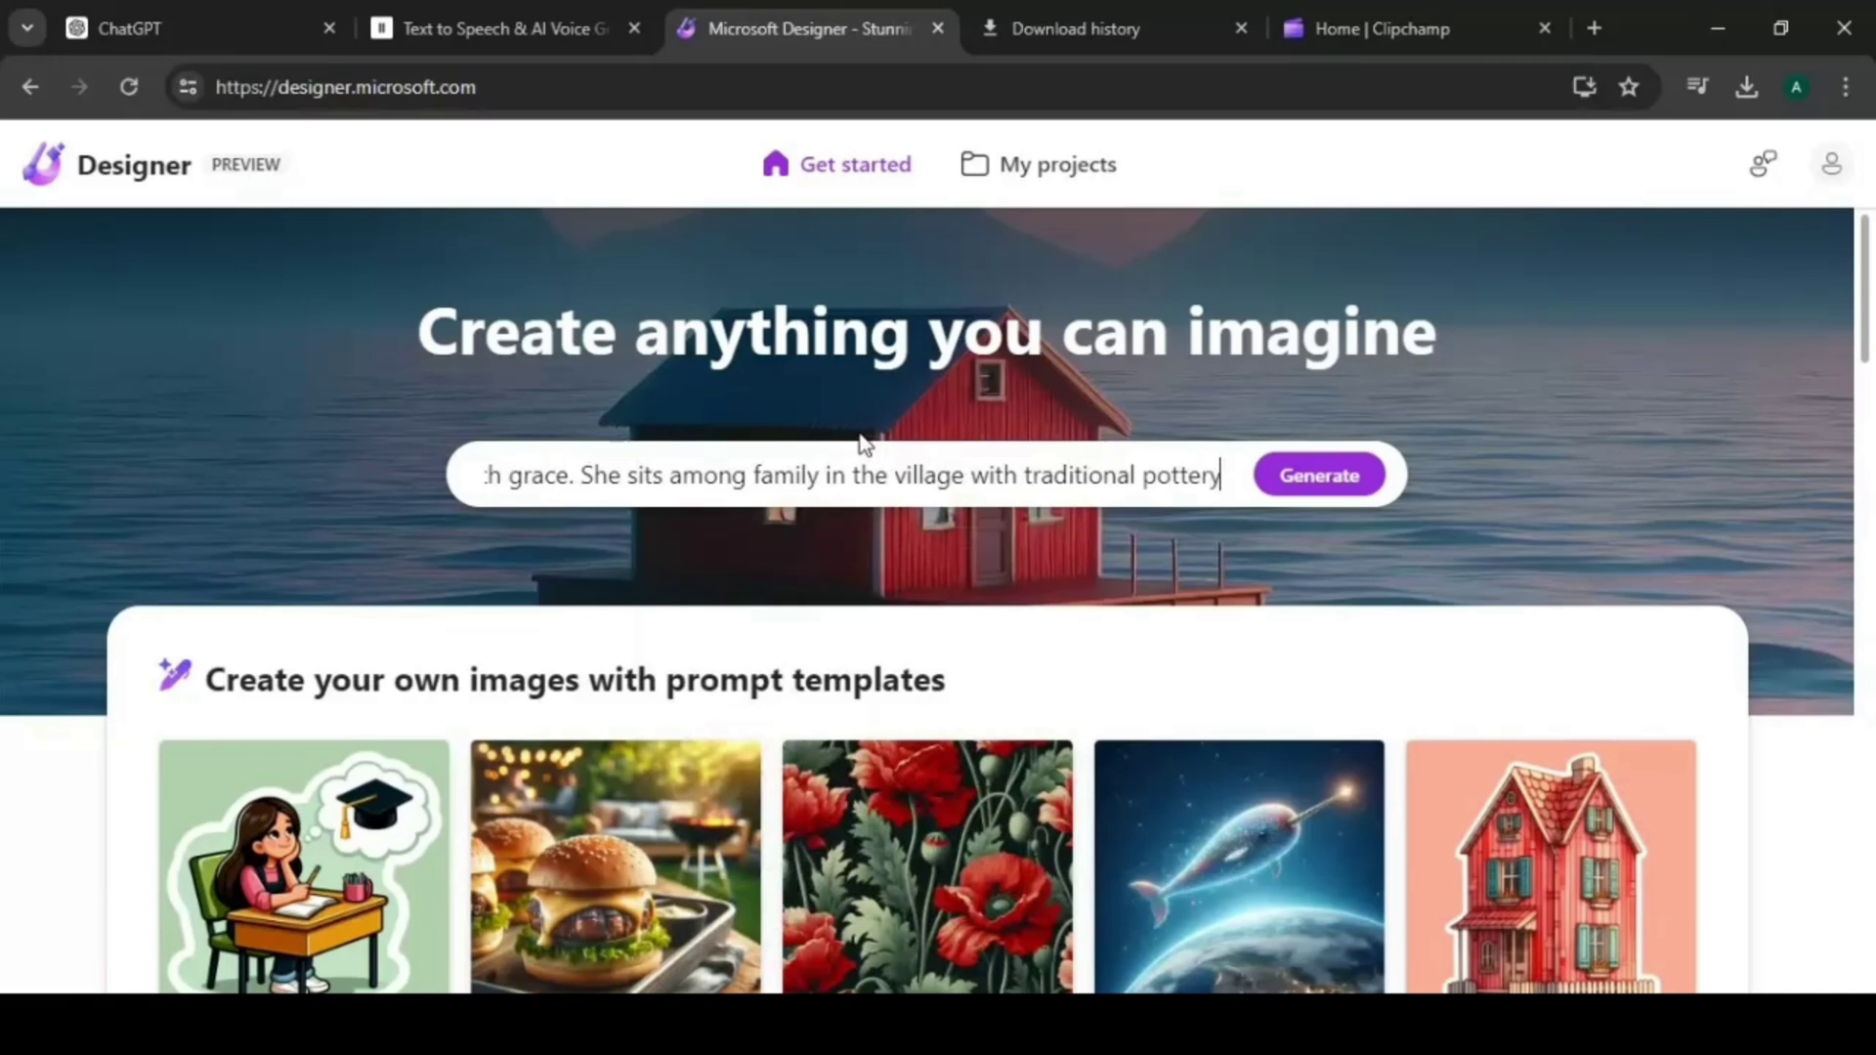
Generate images in Microsoft Designer of Nala, a young Massai woman in a colourful shuka, sitting among family in the village with traditional pottery.
{"action": "left_click", "coordinate": [1318, 475]}
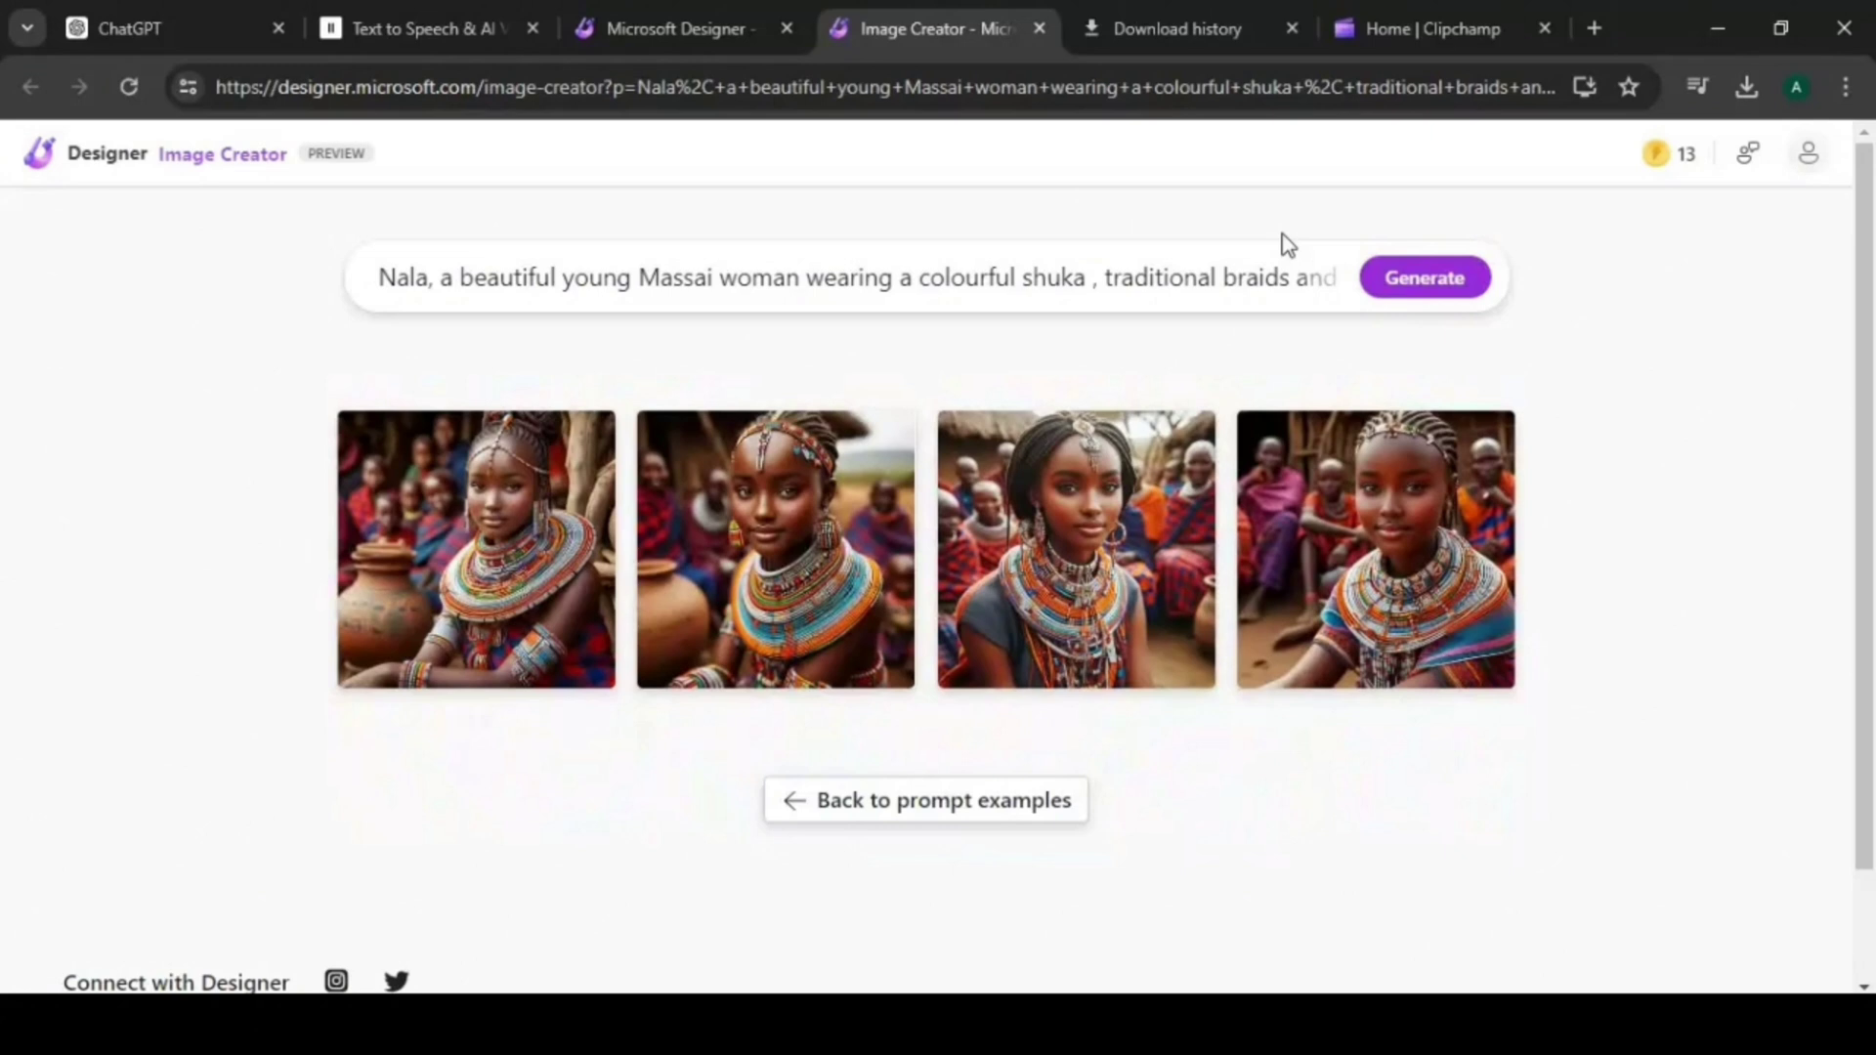
Browse the generated Nala portraits at full size and download the third one, with the silver forehead ornament.
{"action": "left_click", "coordinate": [476, 547]}
{"action": "left_click", "coordinate": [977, 628]}
{"action": "left_click", "coordinate": [978, 630]}
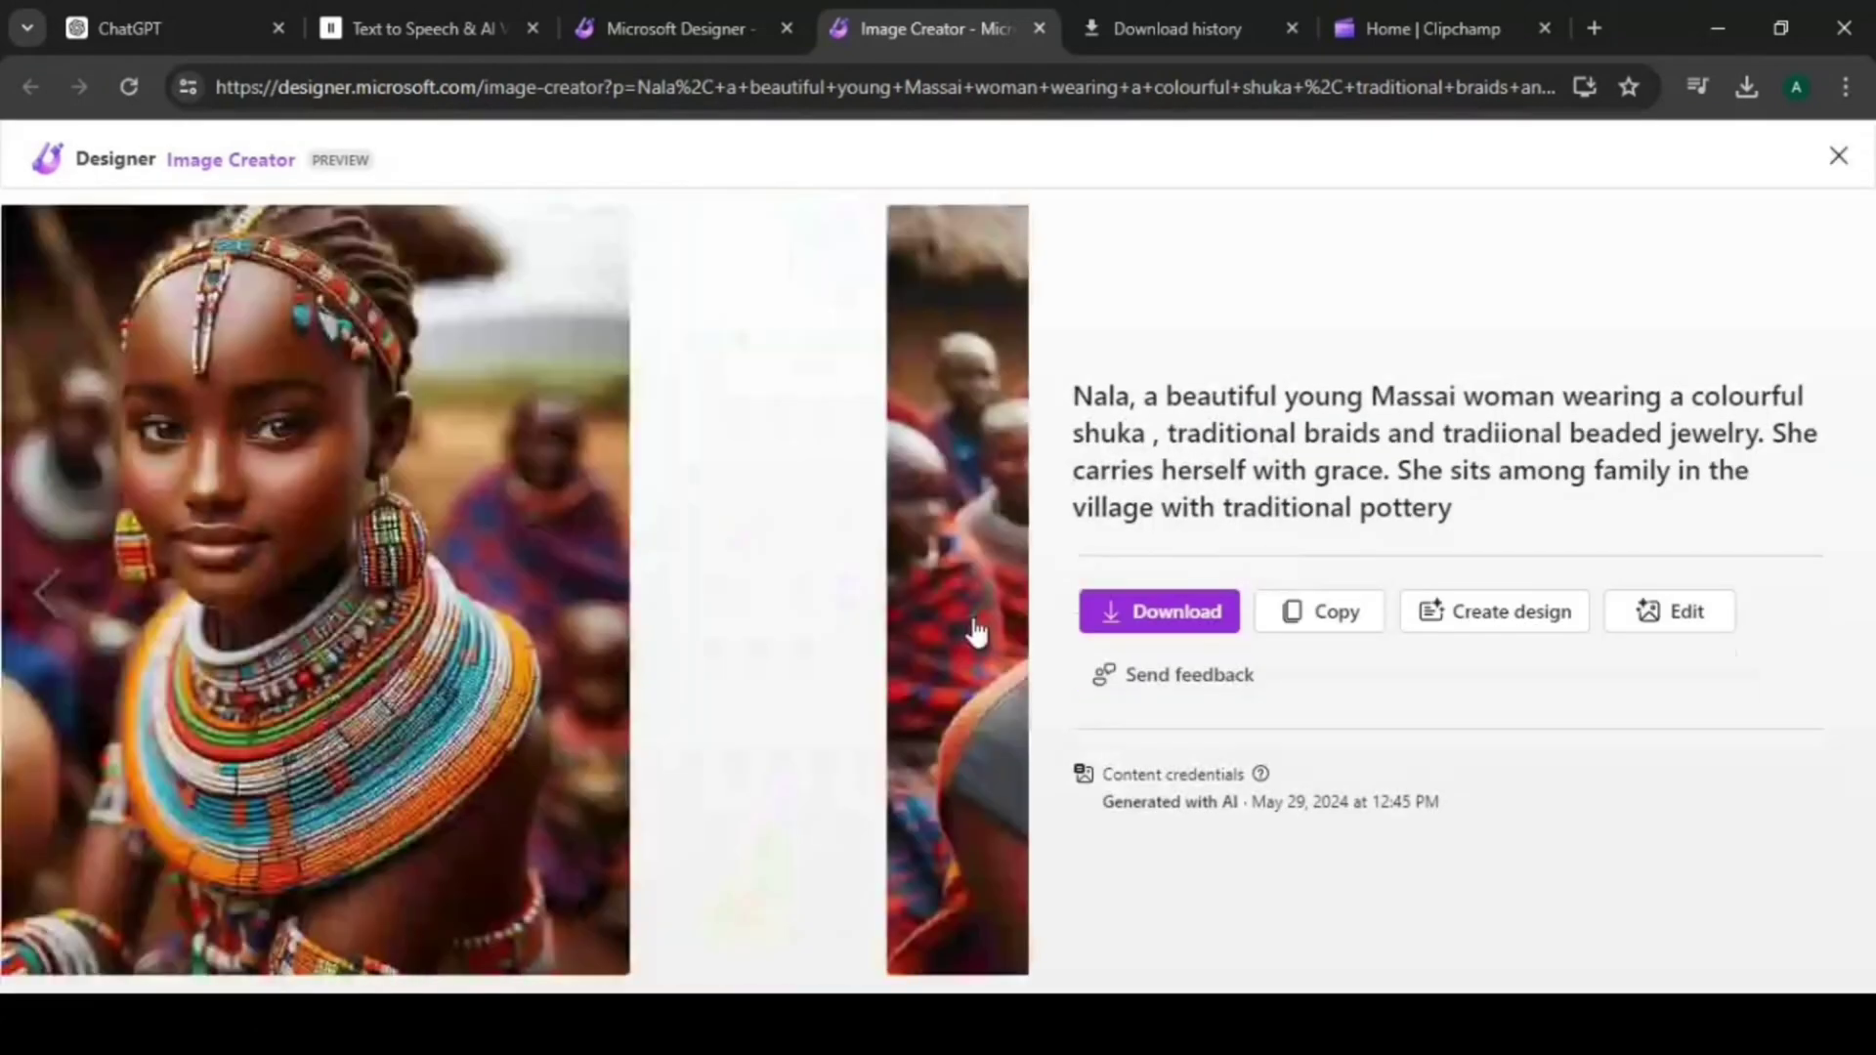
{"action": "left_click", "coordinate": [977, 626]}
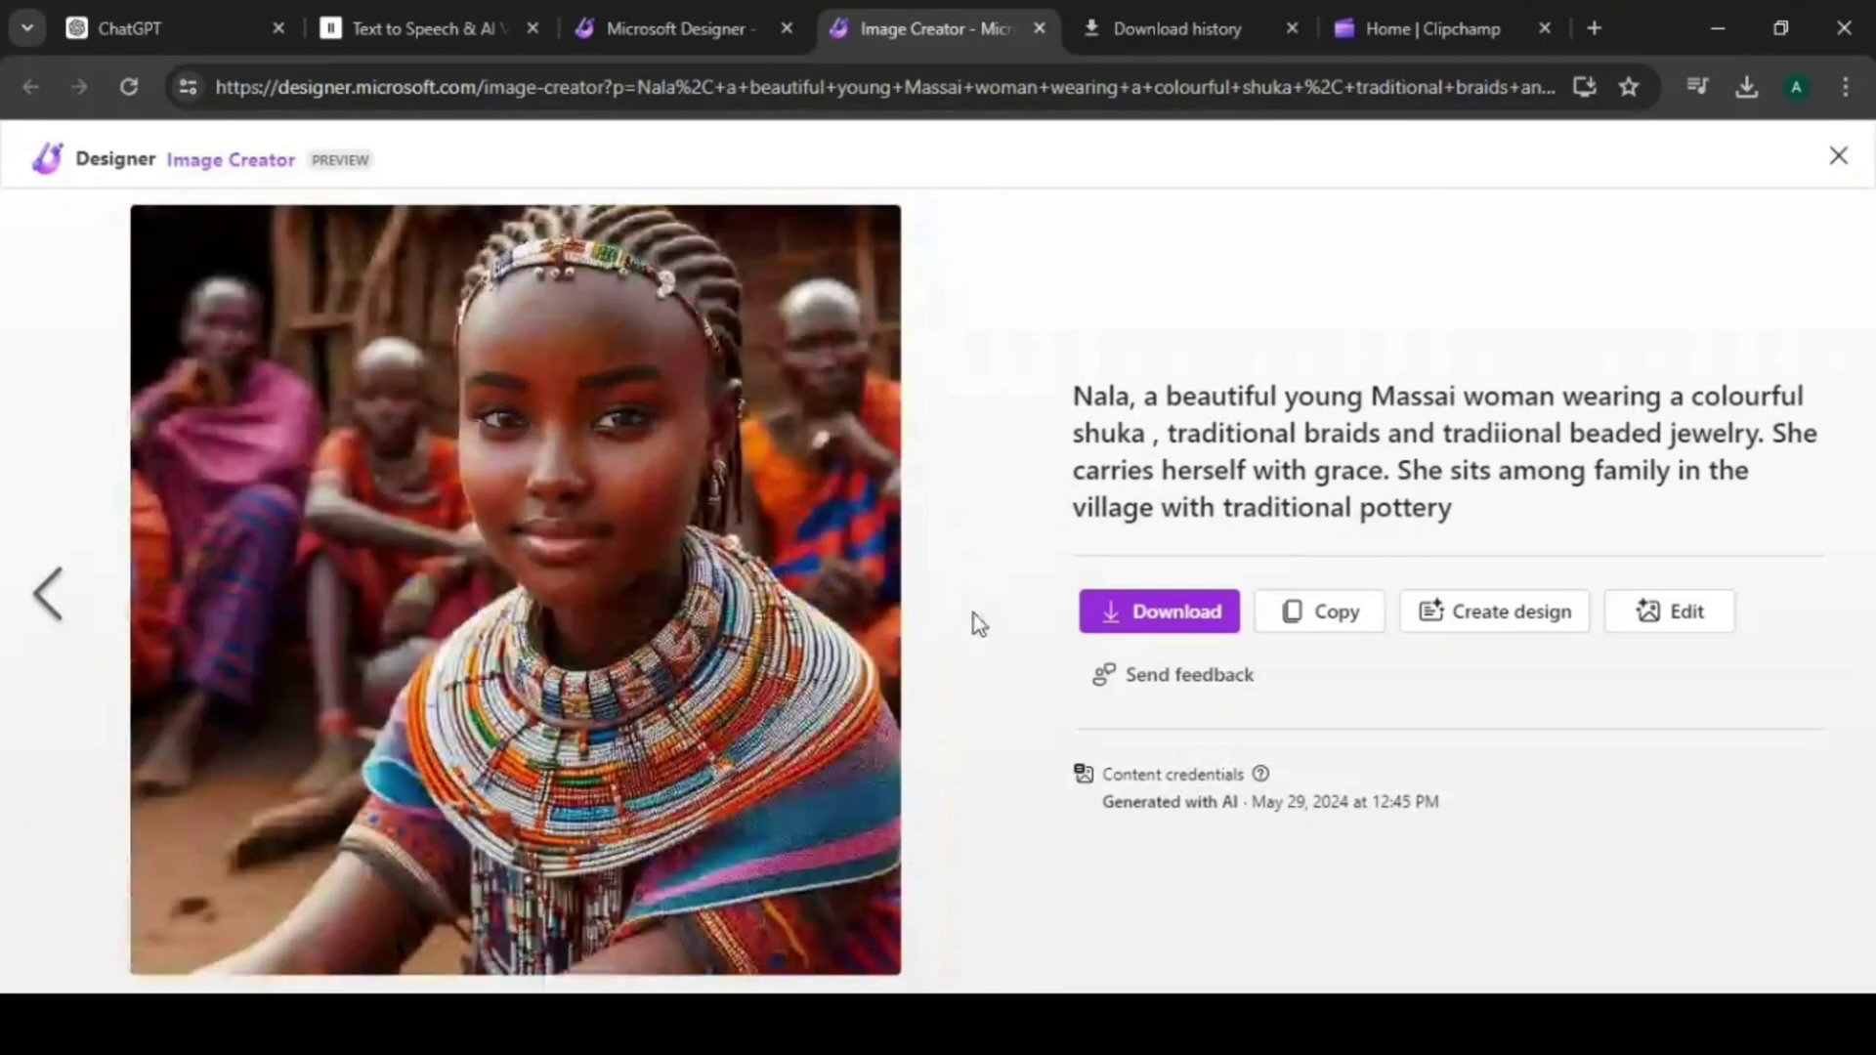
{"action": "left_click", "coordinate": [44, 613]}
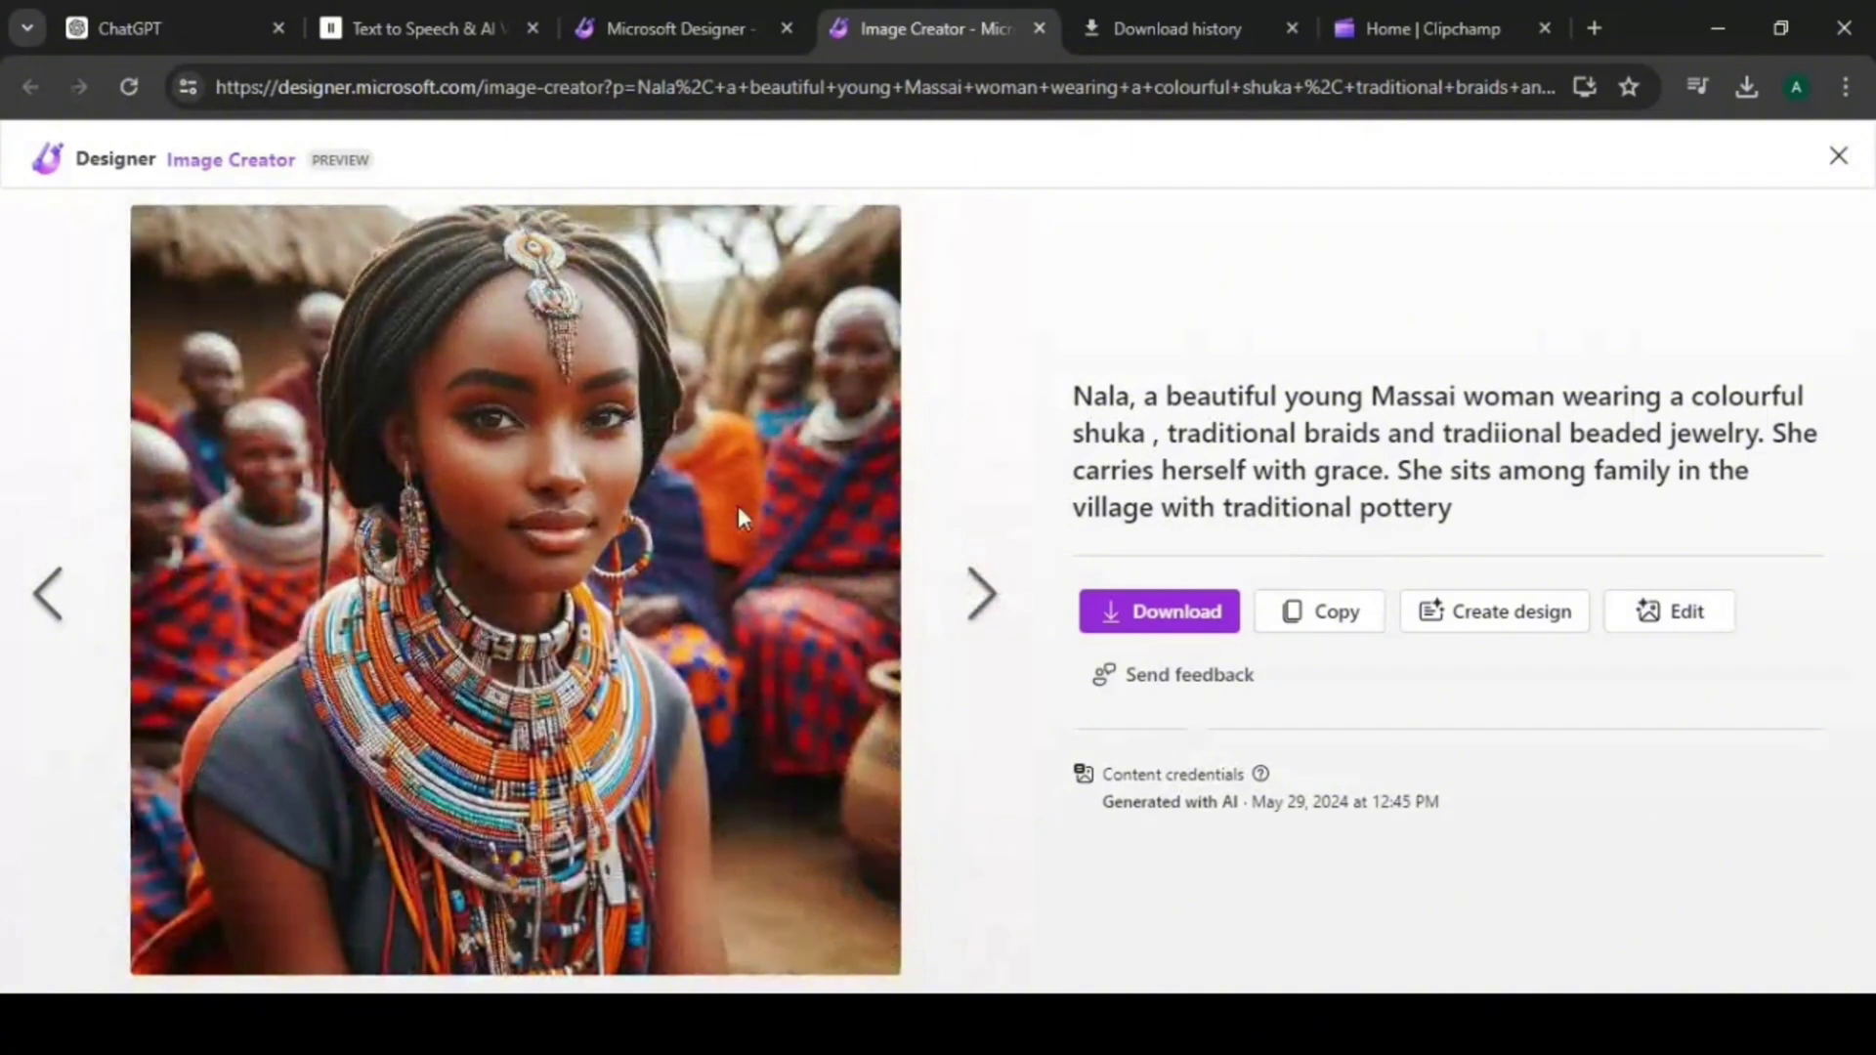
{"action": "left_click", "coordinate": [1205, 624]}
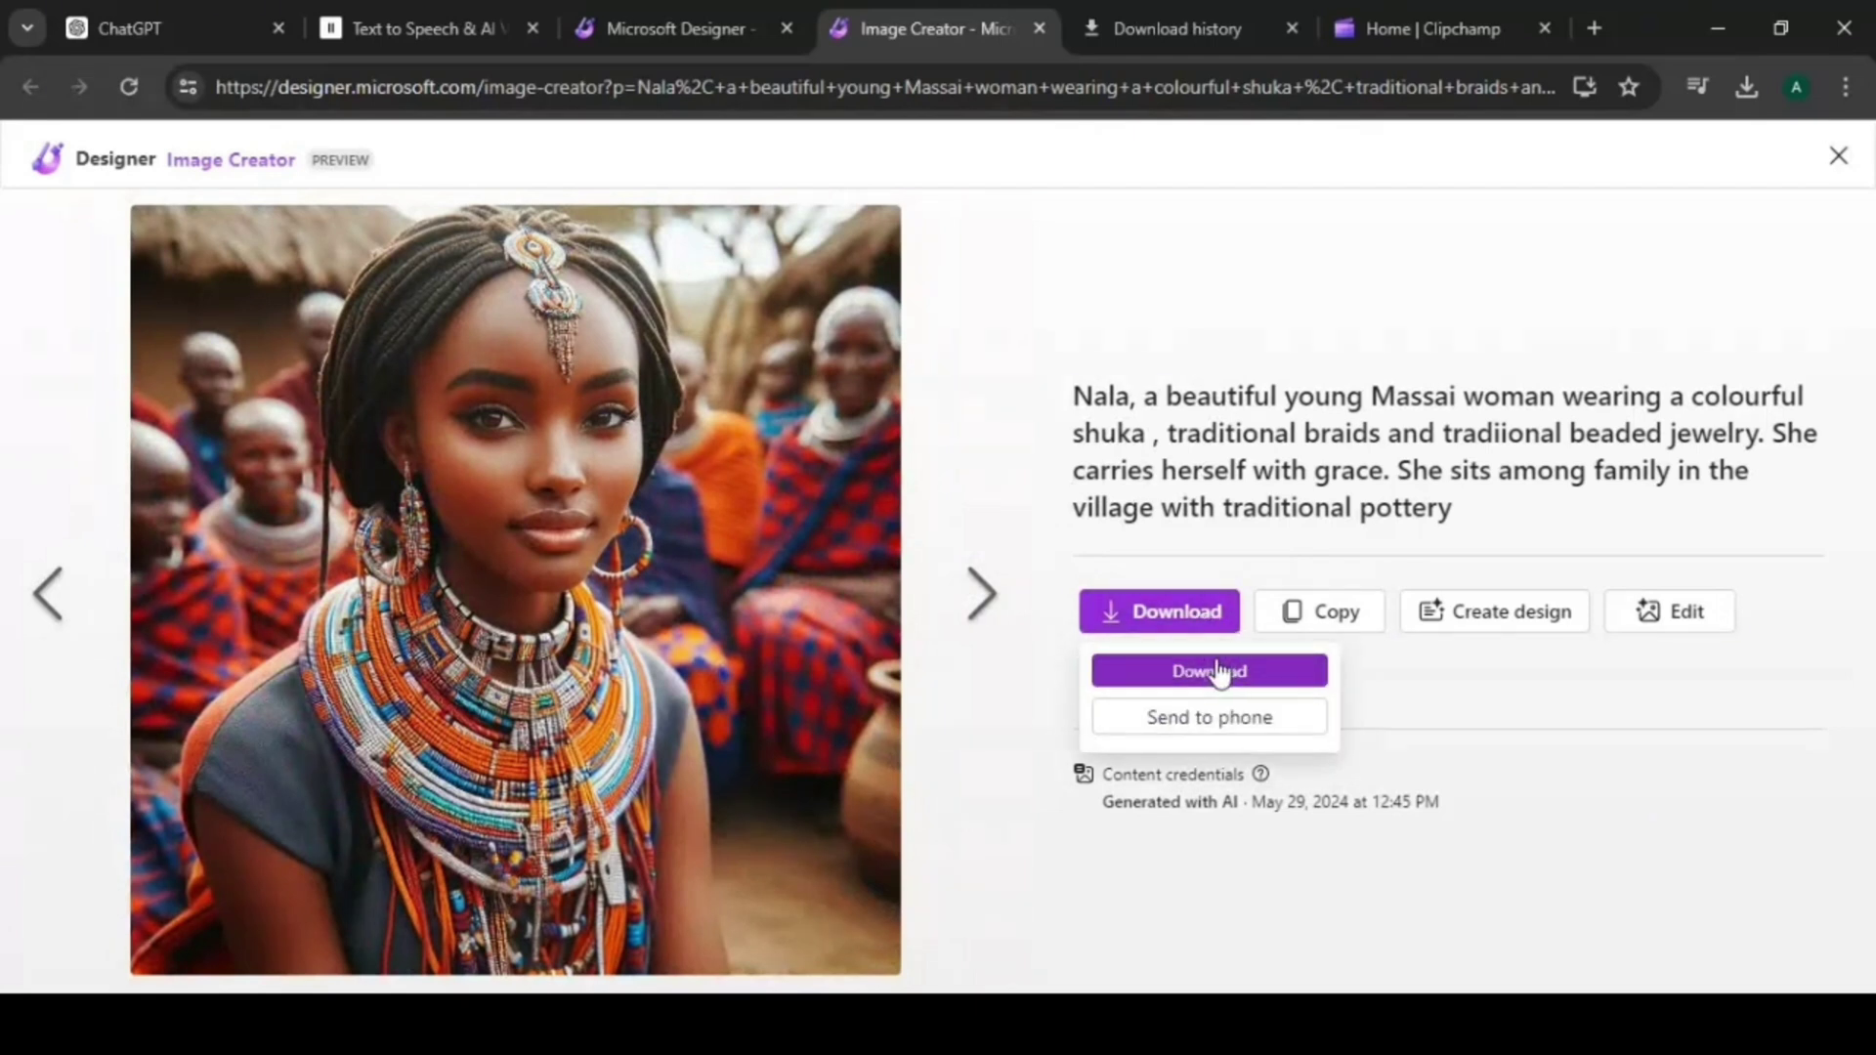
{"action": "left_click", "coordinate": [1224, 672]}
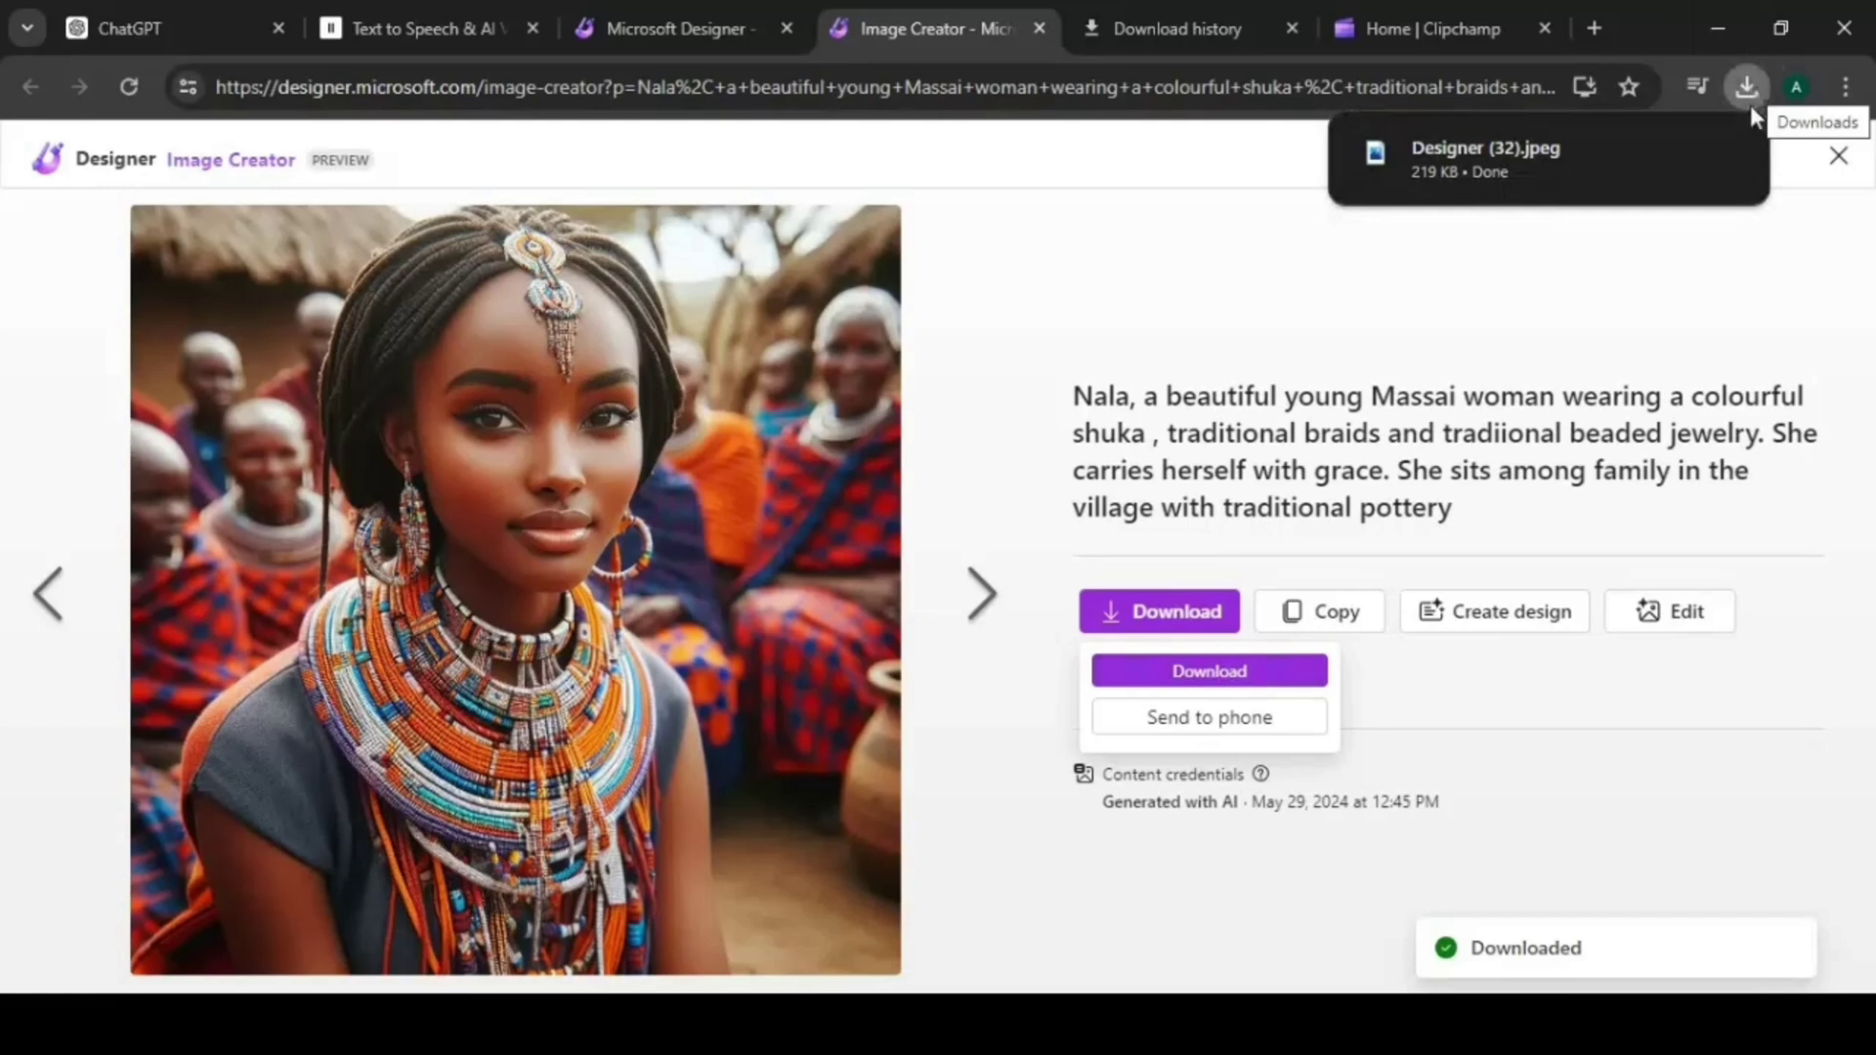
Download the fourth Nala portrait, showing her in a striped shawl with seated villagers behind her.
{"action": "left_click", "coordinate": [980, 606]}
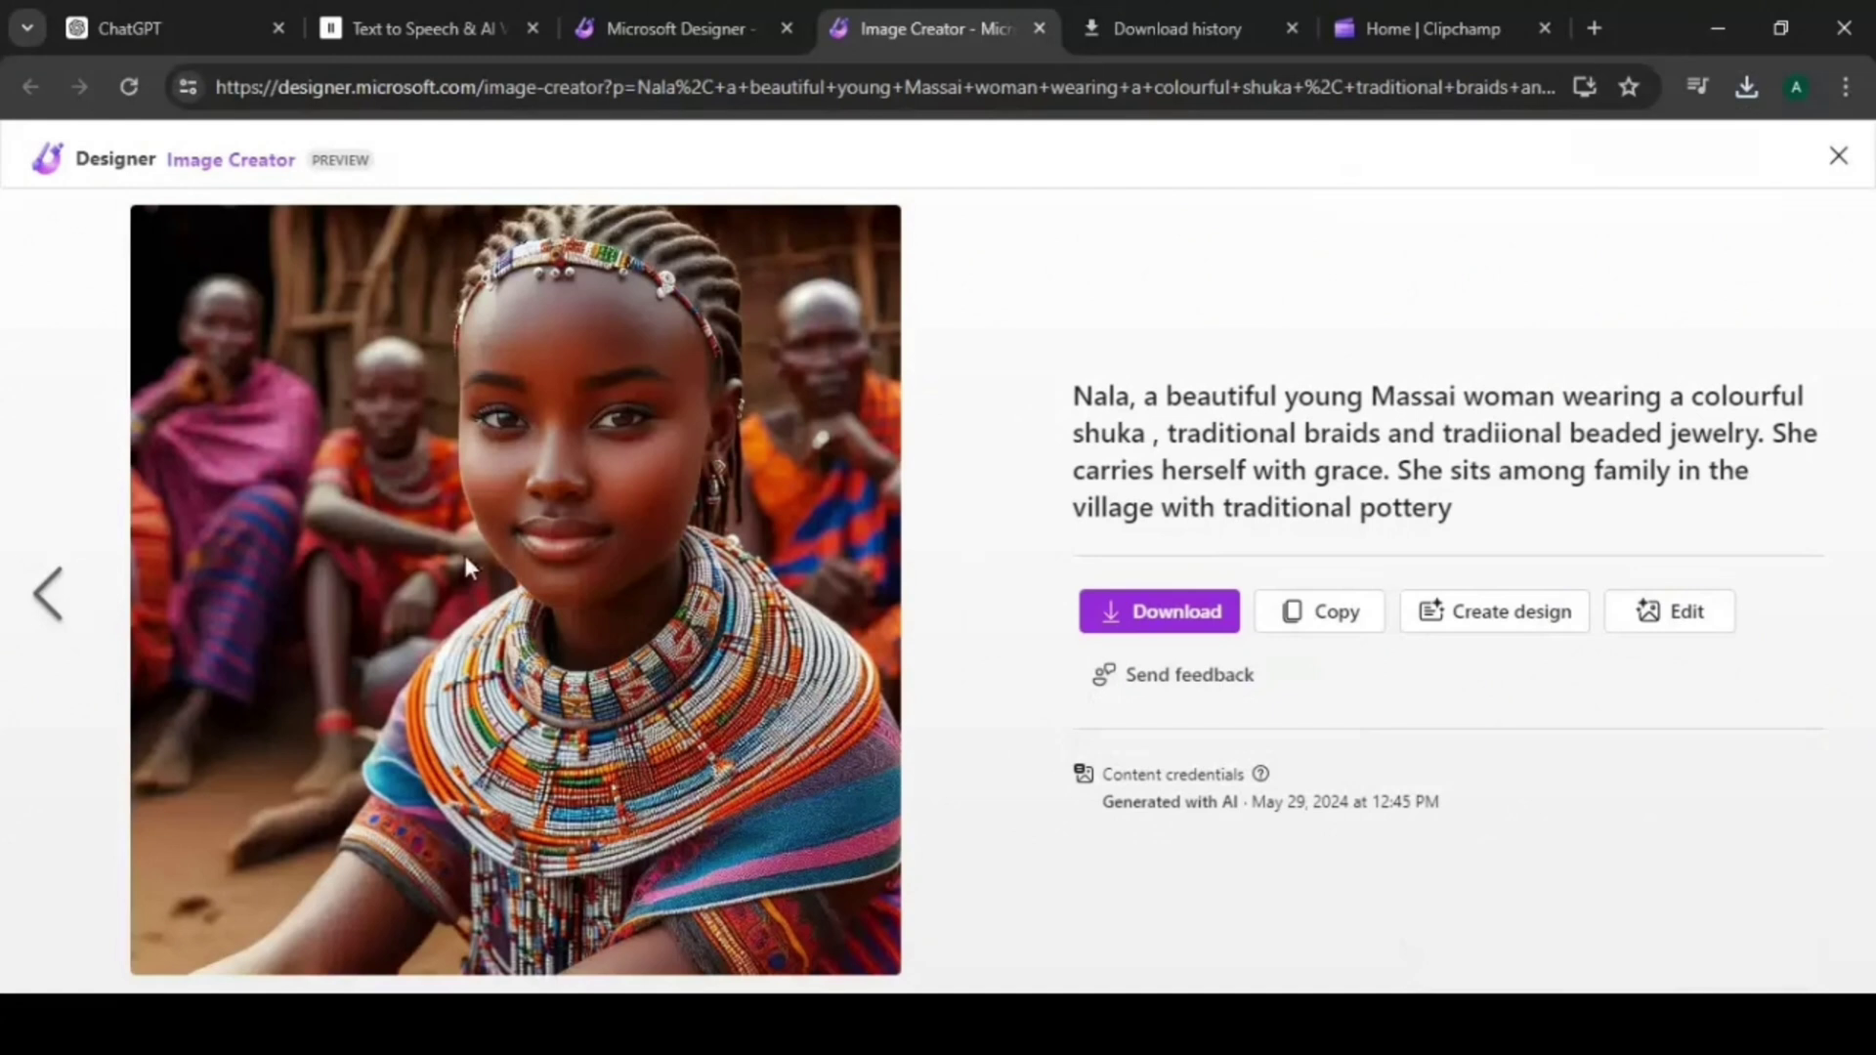
{"action": "left_click", "coordinate": [1145, 613]}
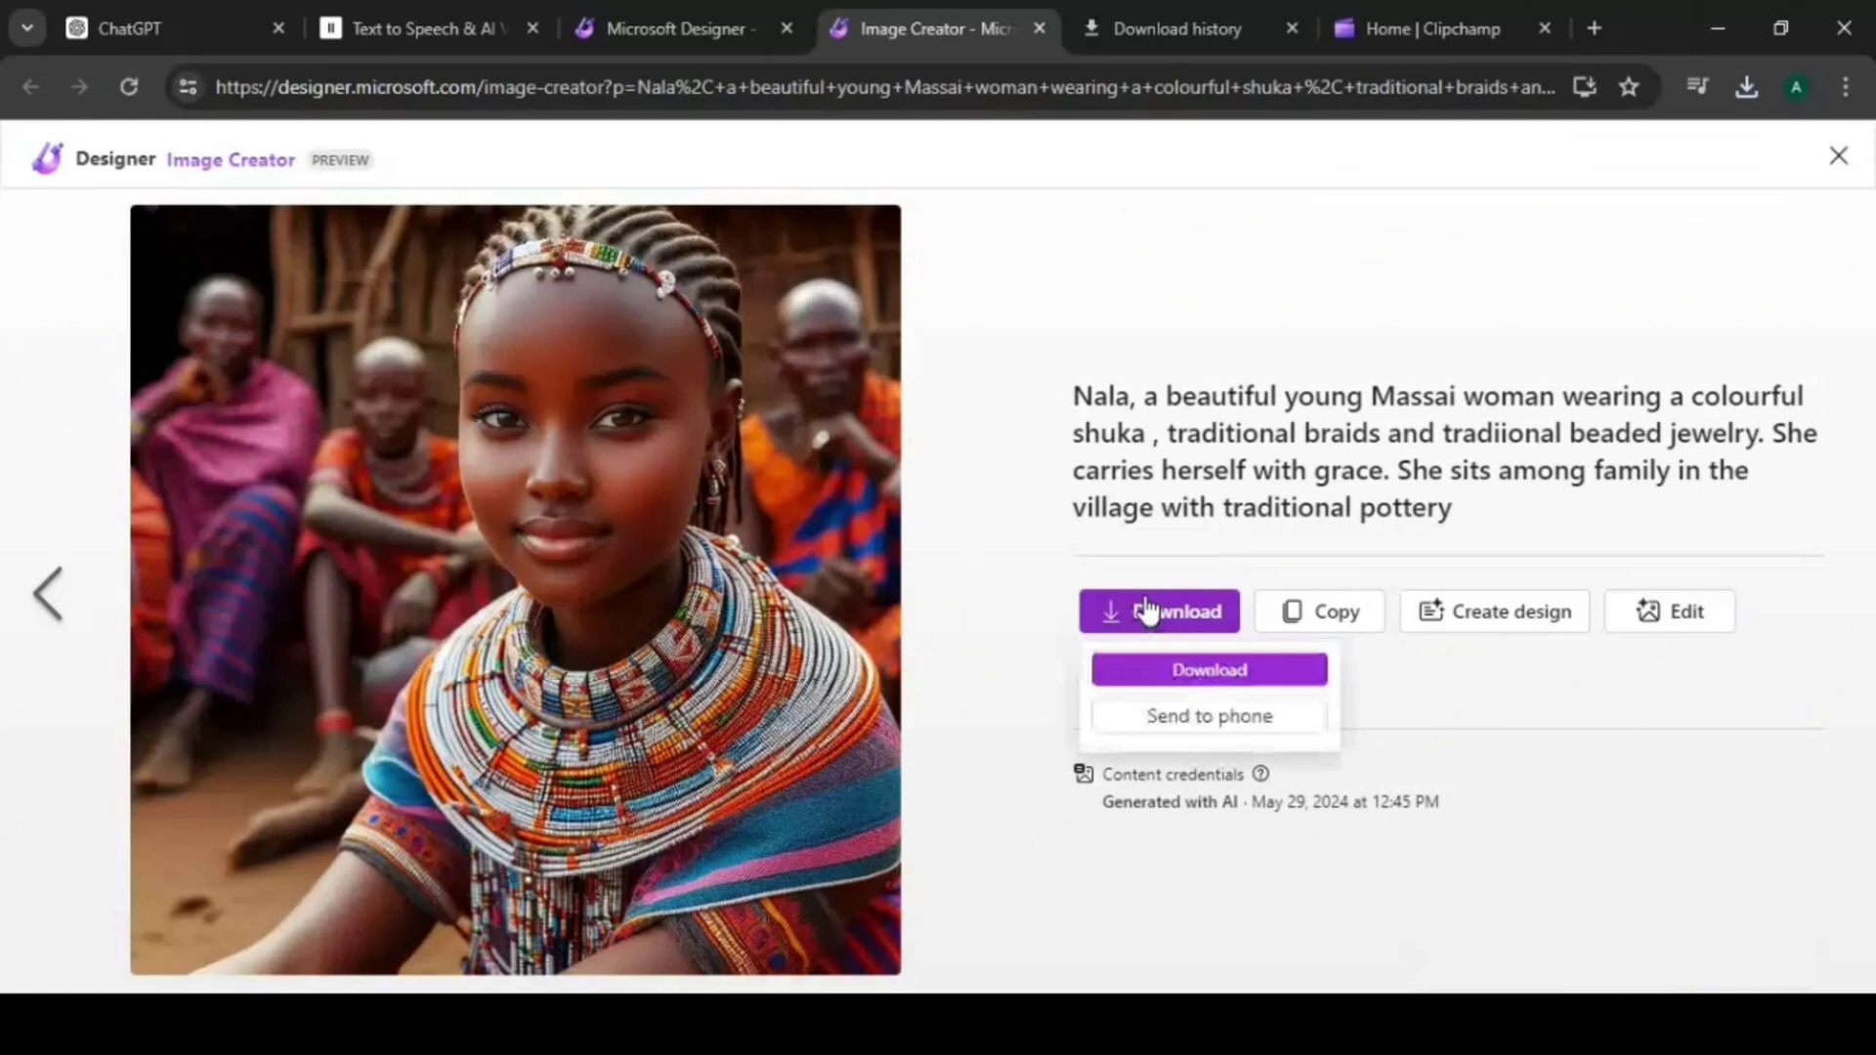
{"action": "left_click", "coordinate": [1222, 675]}
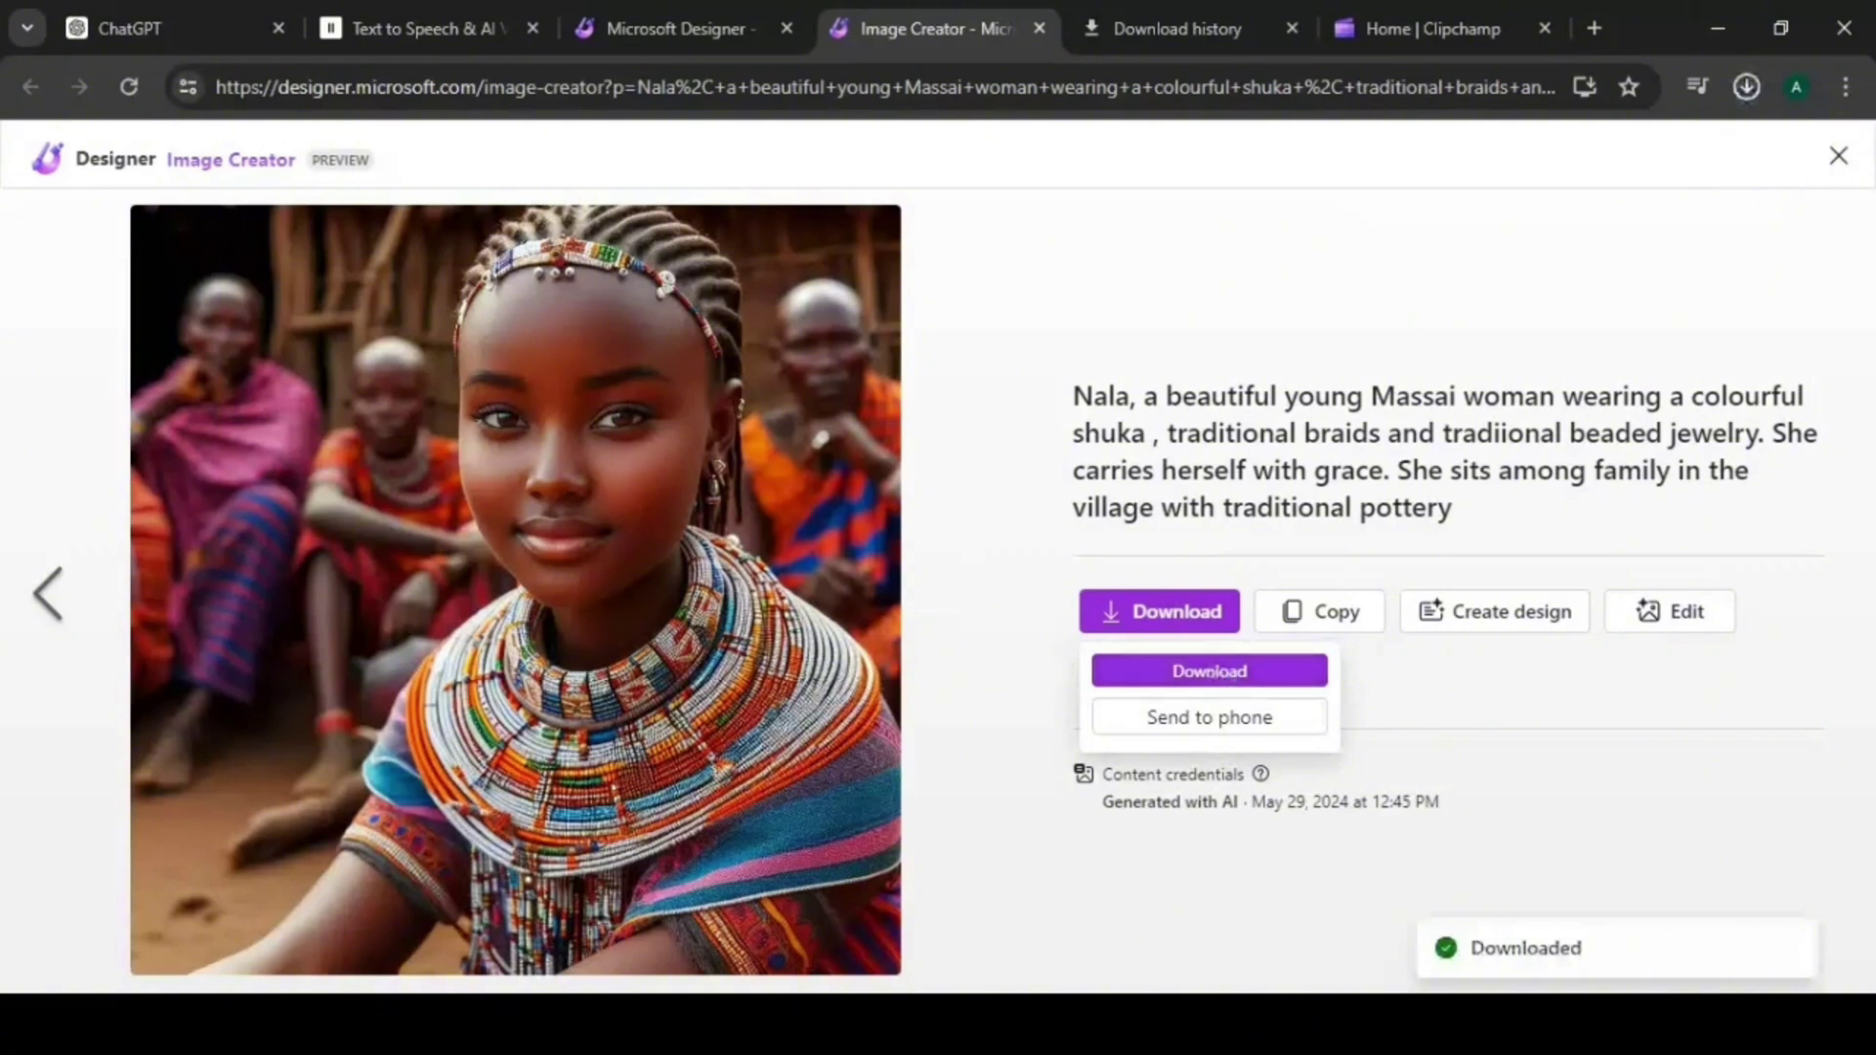
{"action": "left_click", "coordinate": [967, 661]}
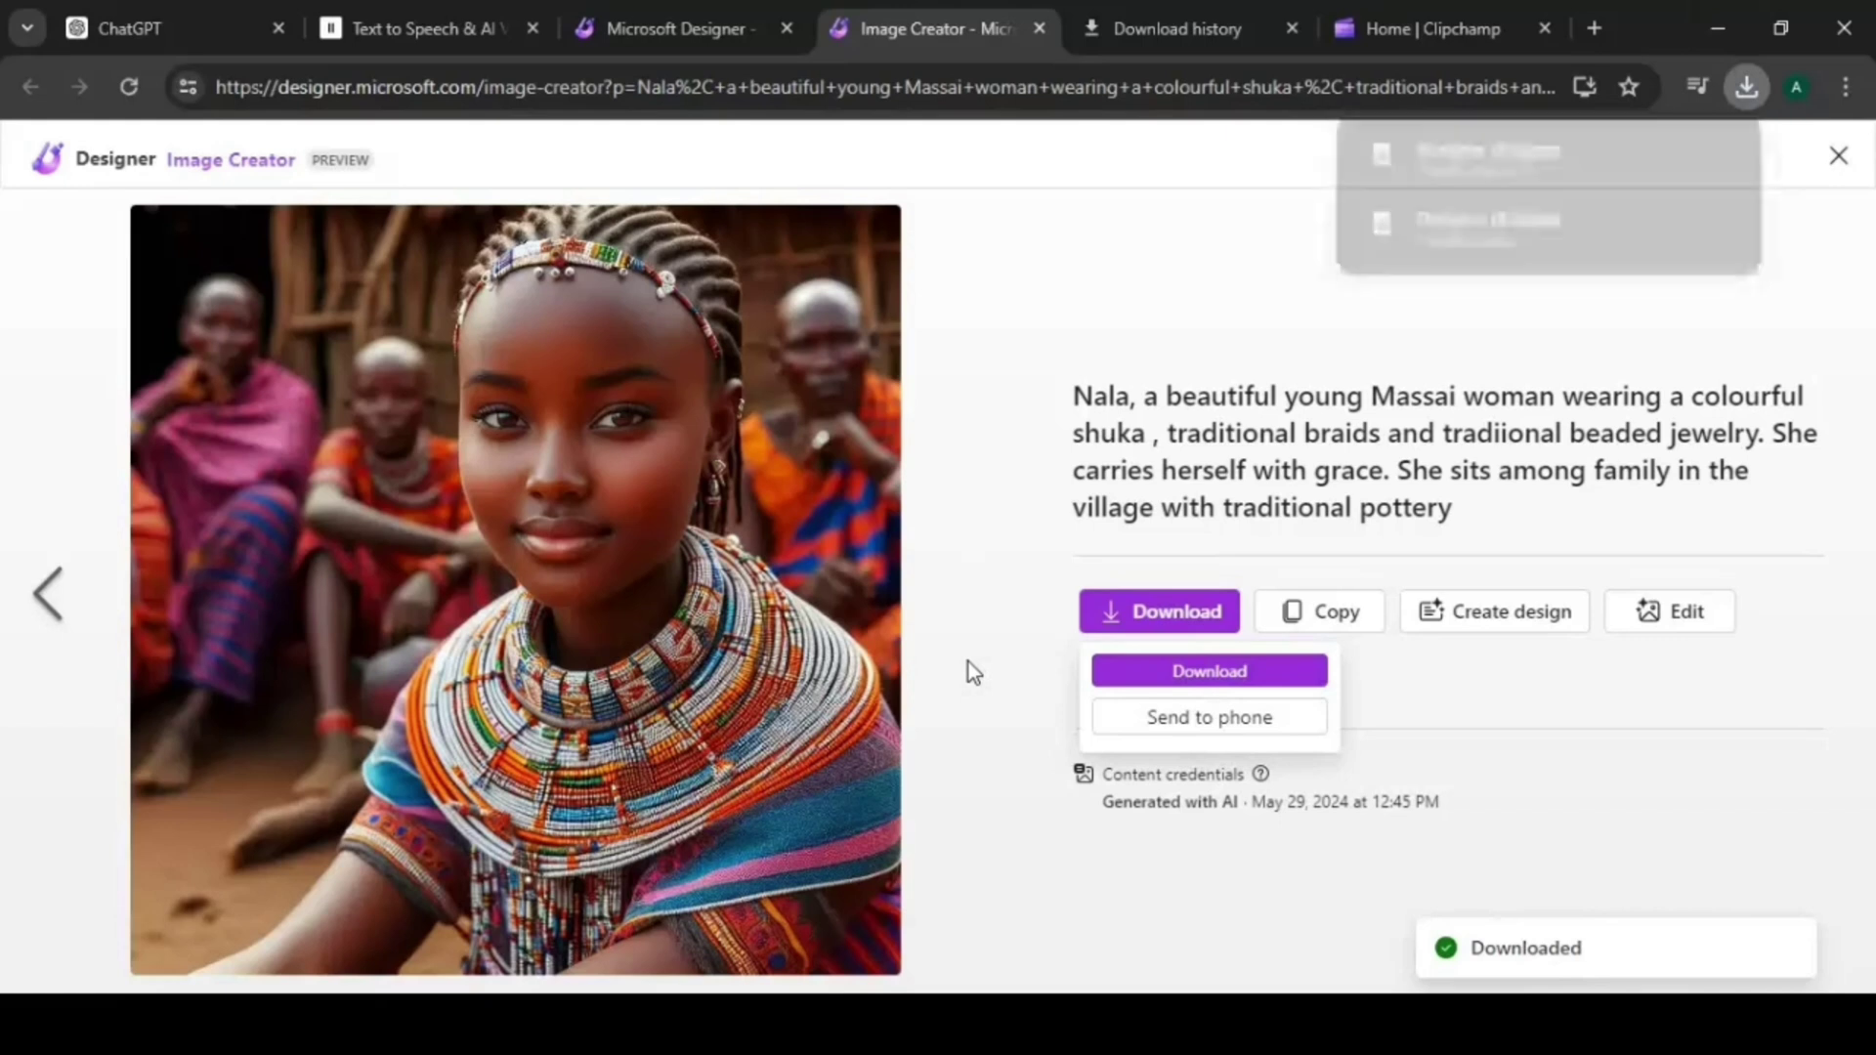
Open the fourth Nala portrait for editing, apply the "Spring flowers are in bloom" template and show the text options.
{"action": "left_click", "coordinate": [1687, 613]}
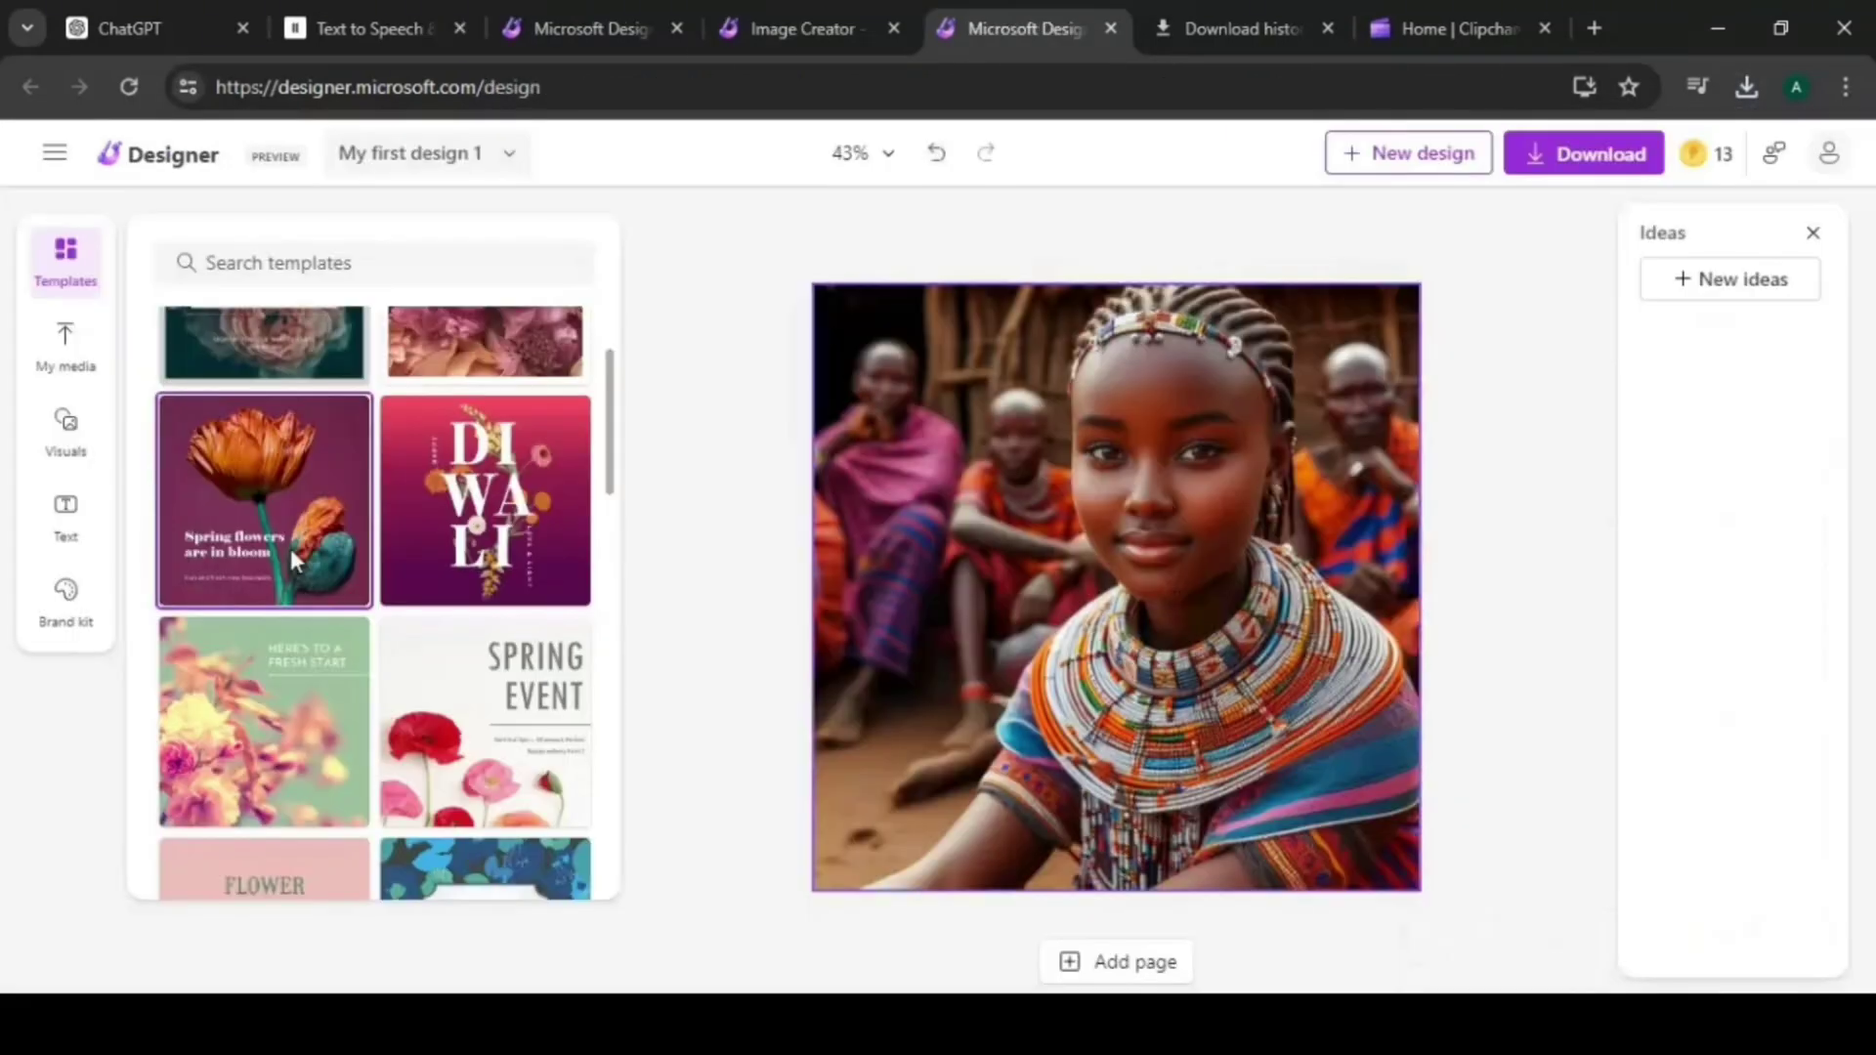
{"action": "left_click", "coordinate": [290, 548]}
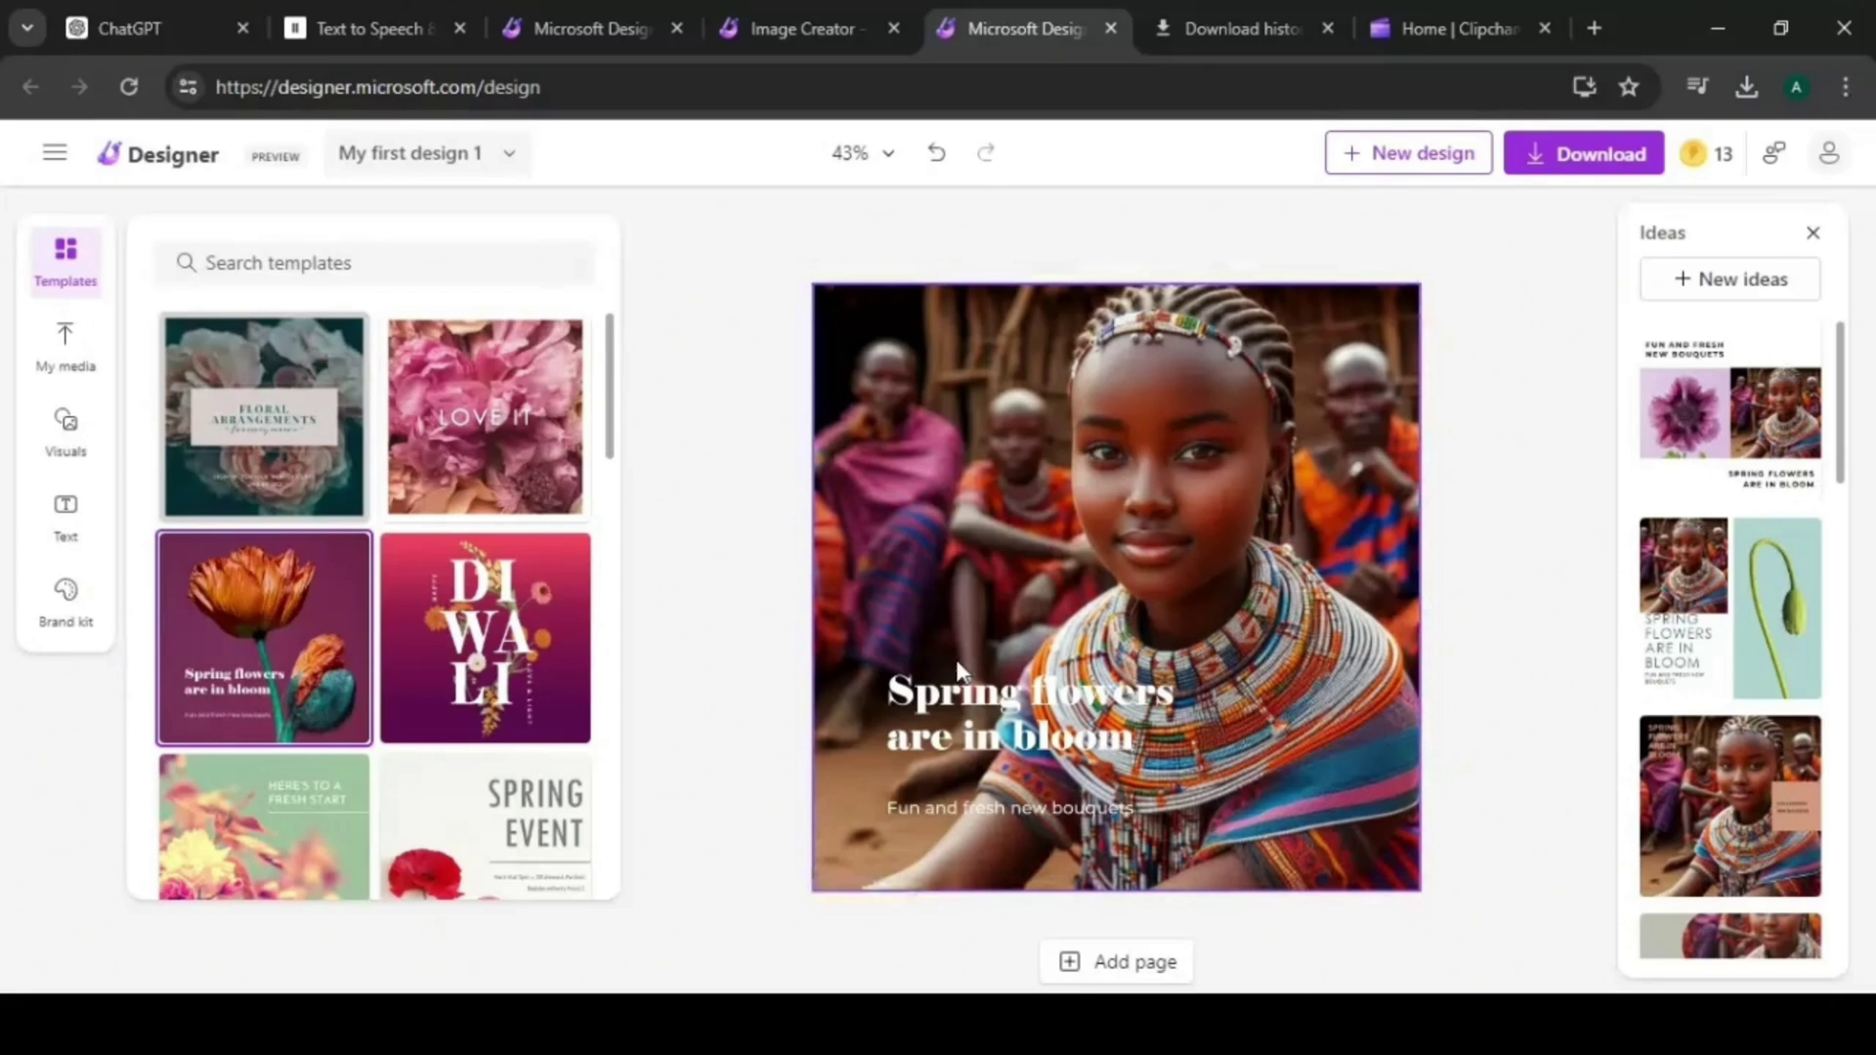
{"action": "left_click", "coordinate": [65, 510]}
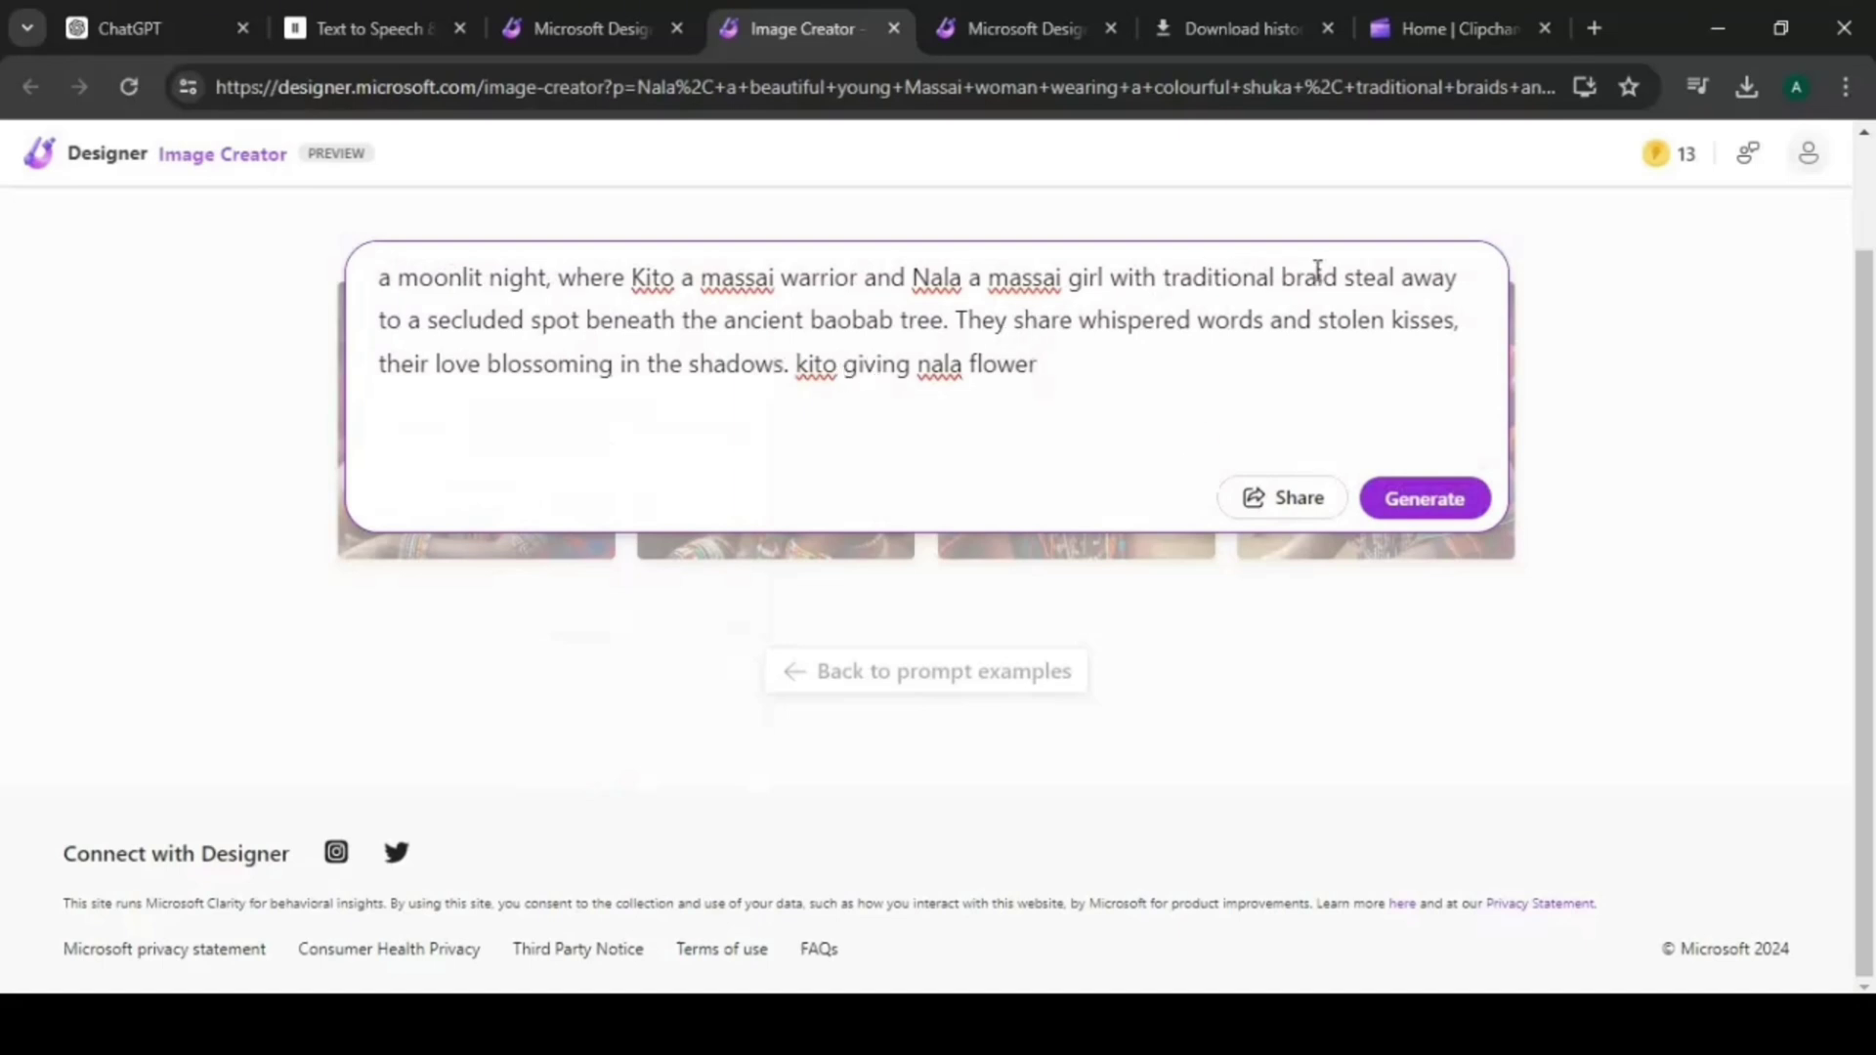
Generate images of Kito giving Nala a flower beneath a baobab tree on a moonlit night and compare them at full size.
{"action": "left_click", "coordinate": [1448, 516]}
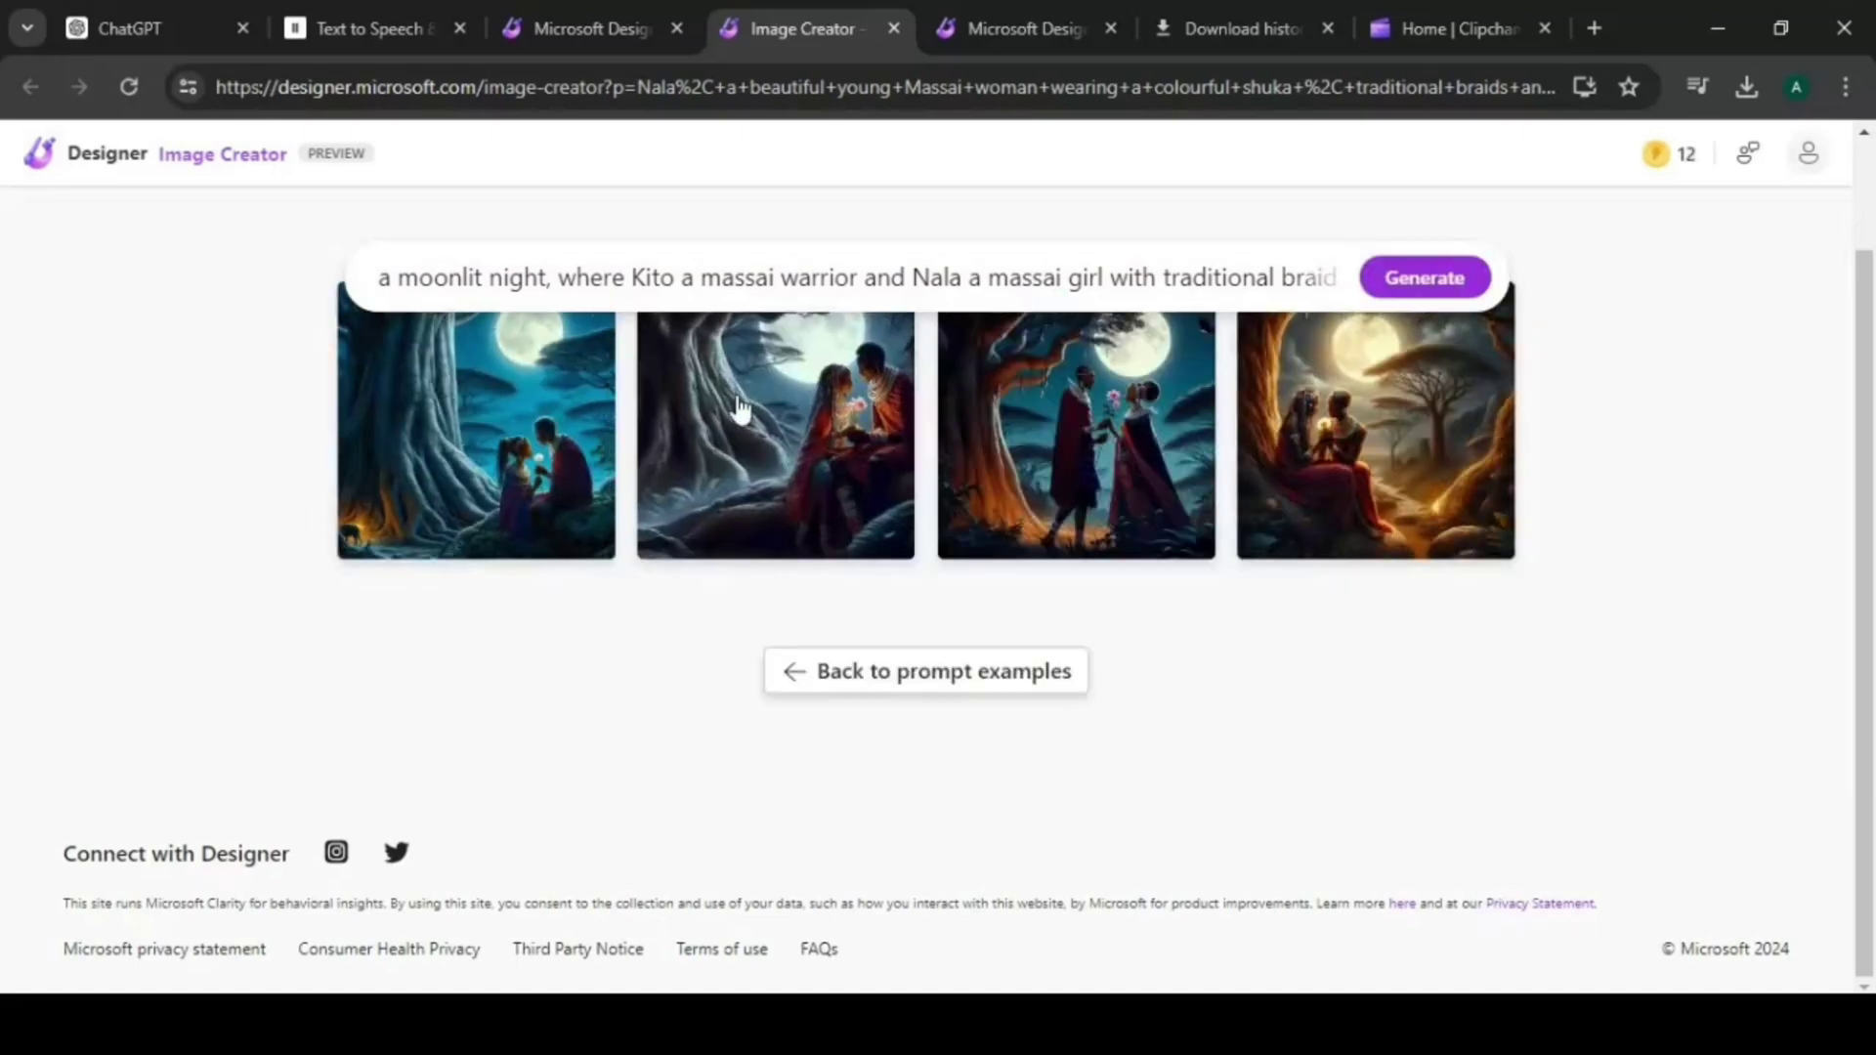
{"action": "left_click", "coordinate": [743, 408]}
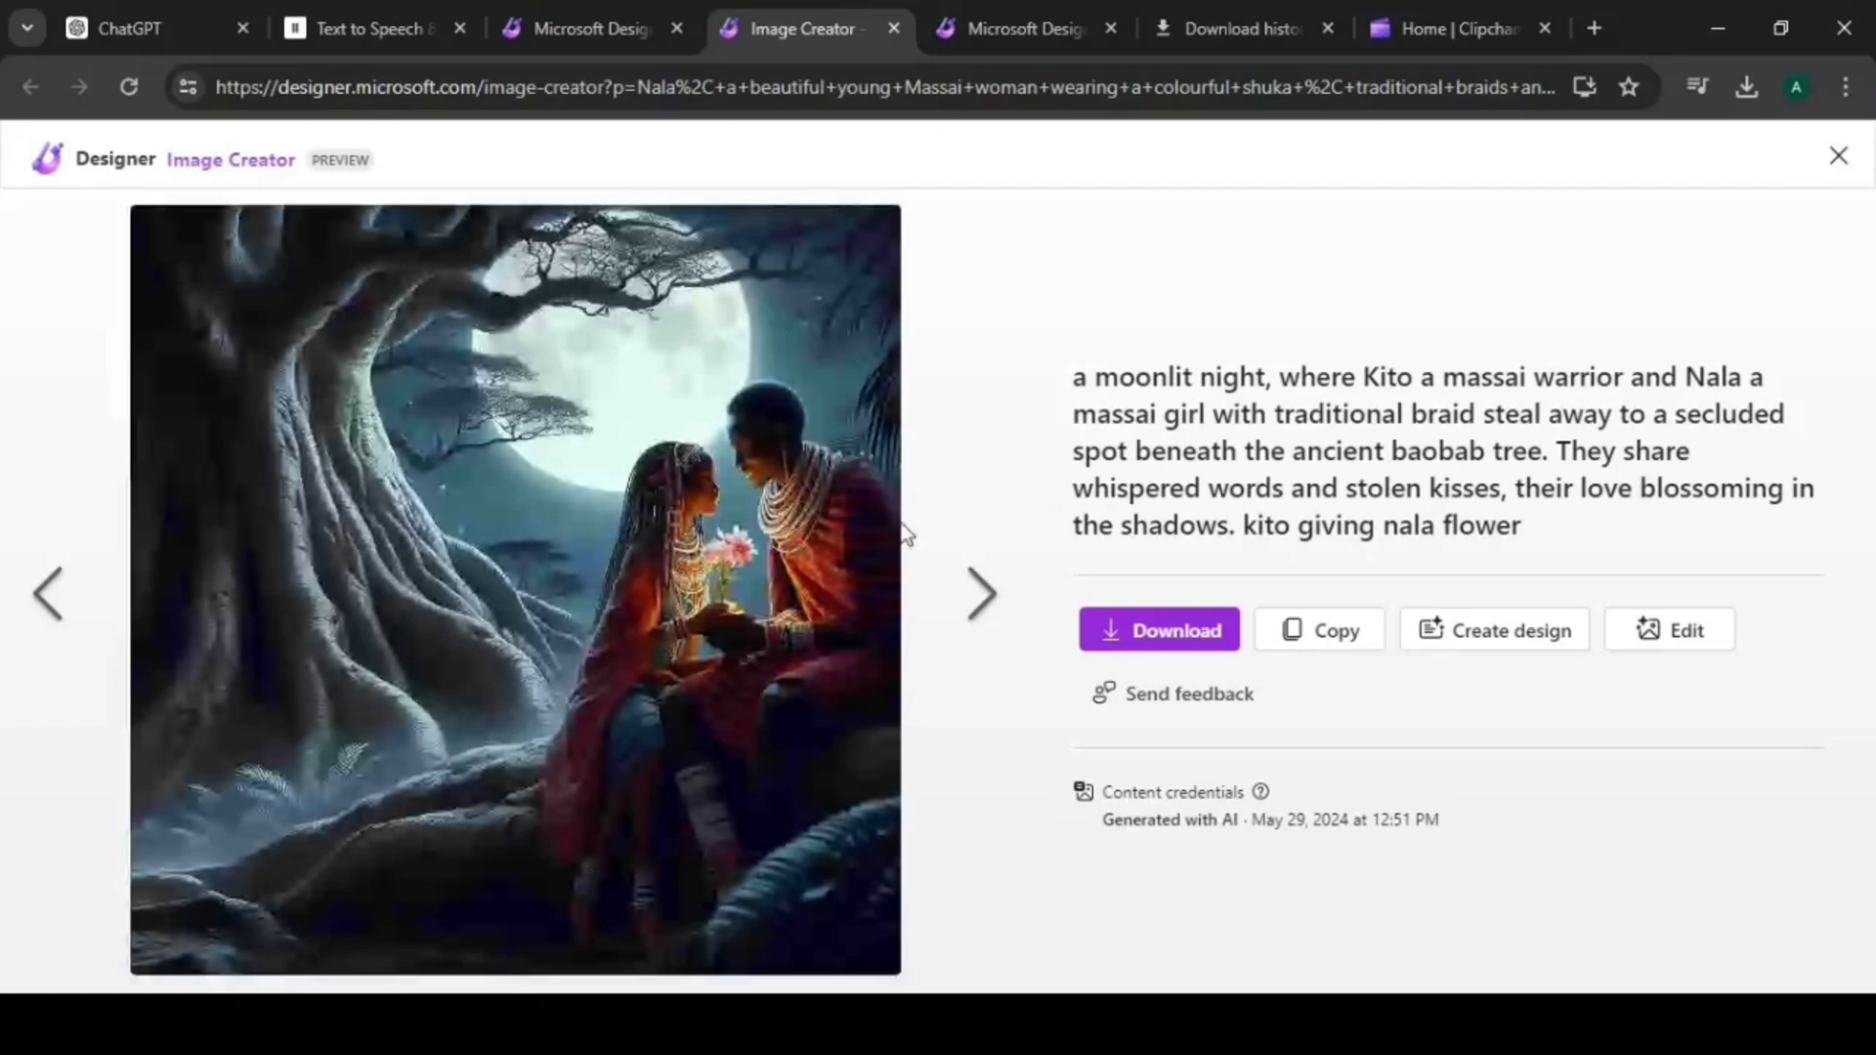
{"action": "left_click", "coordinate": [982, 594]}
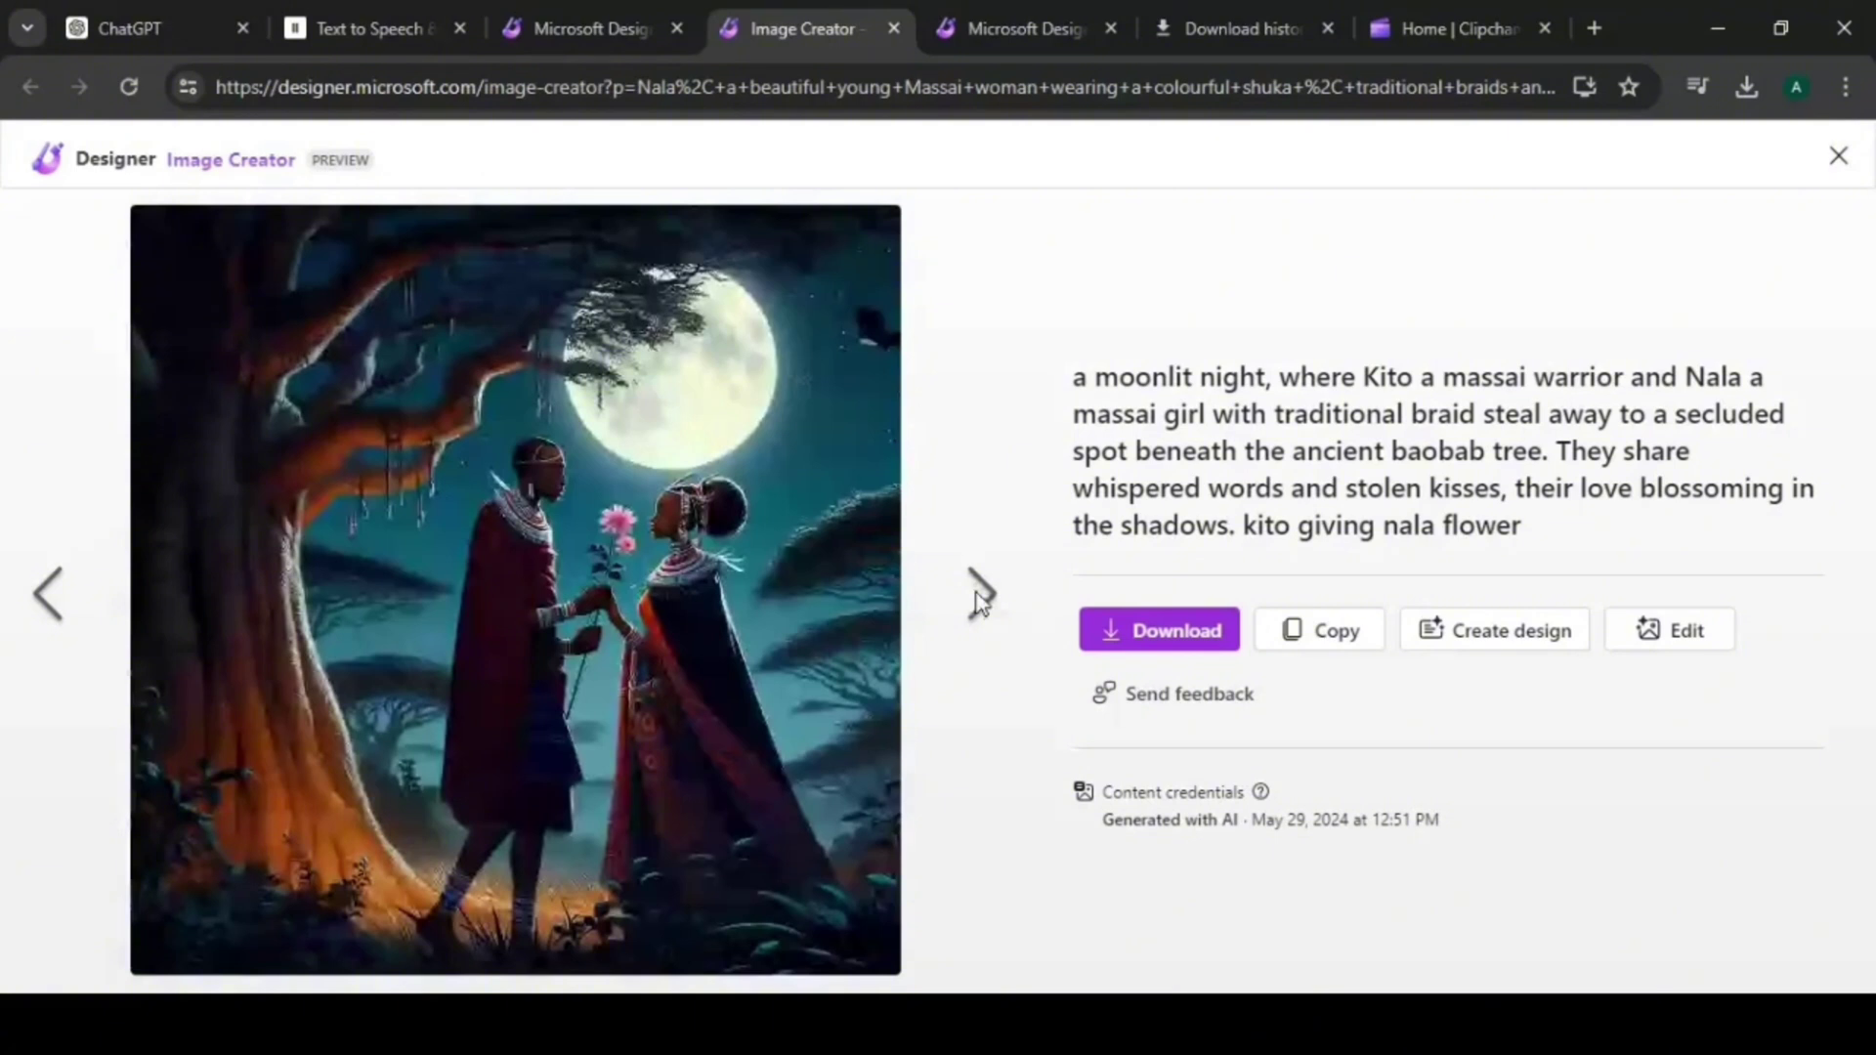
{"action": "left_click", "coordinate": [980, 596]}
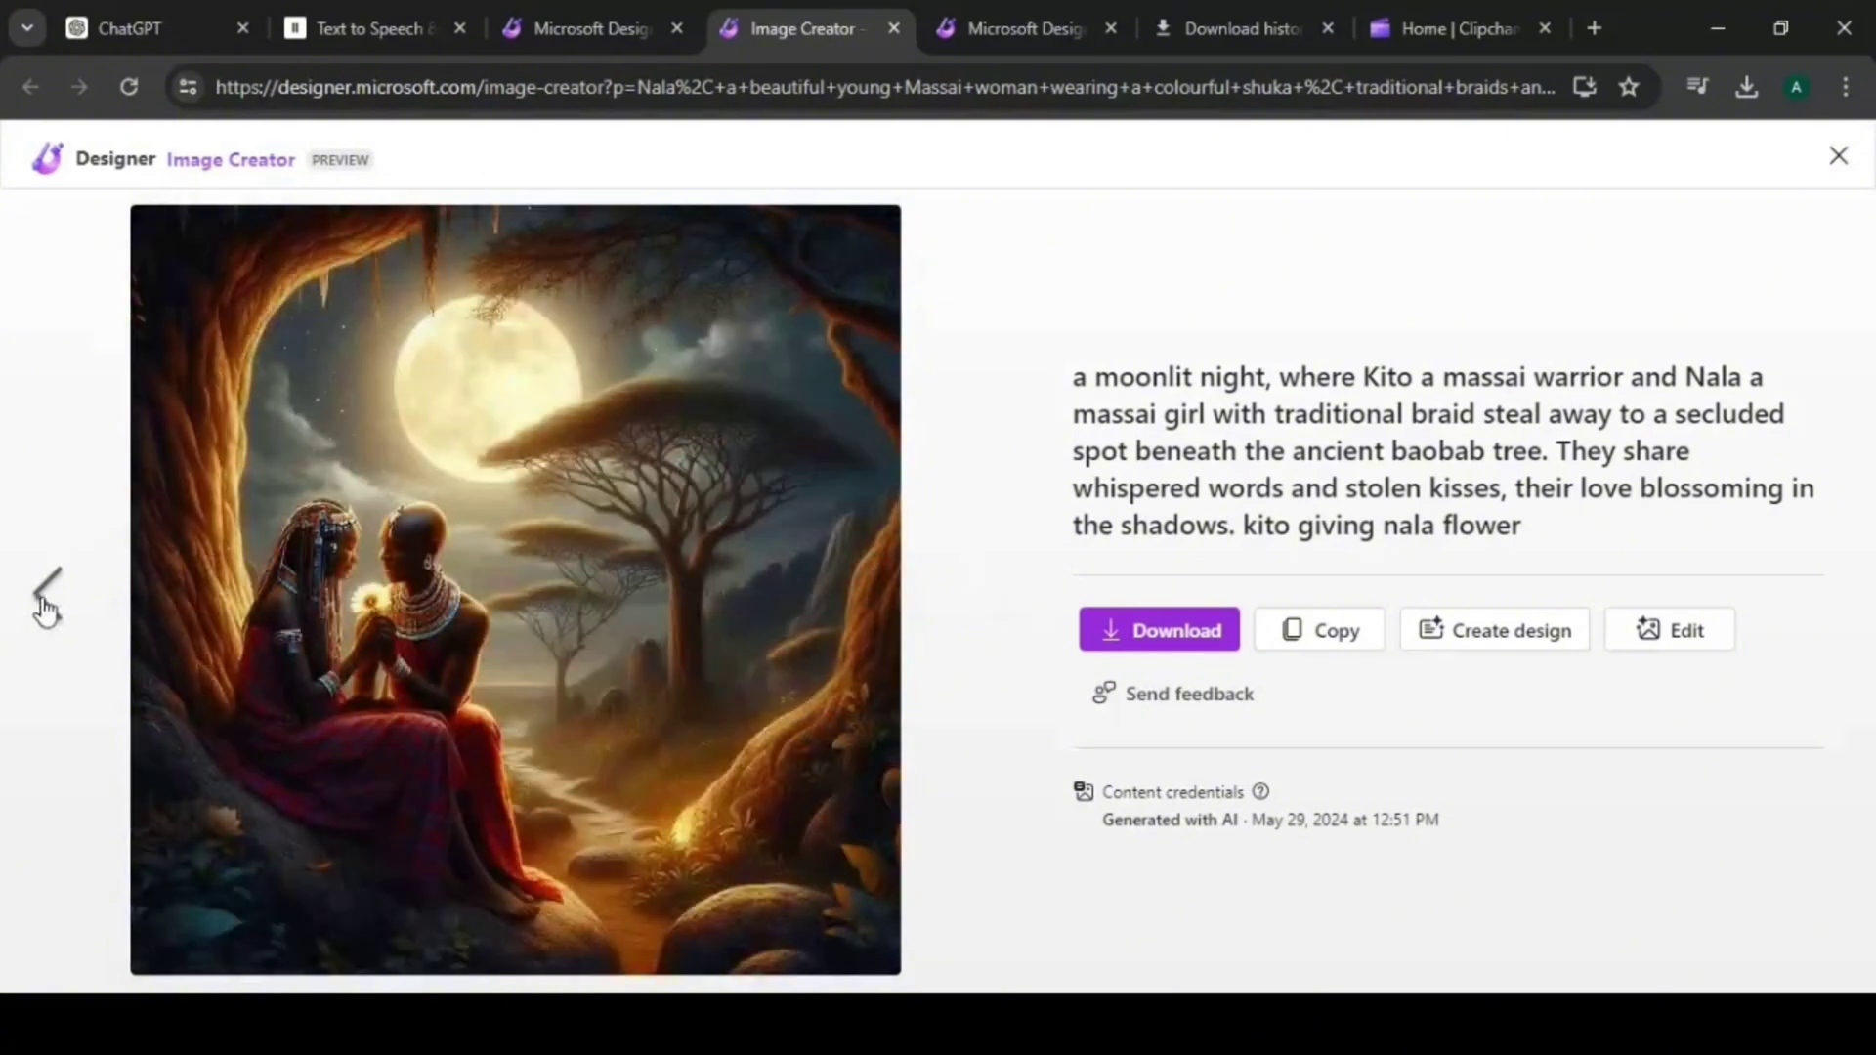
{"action": "left_click", "coordinate": [45, 596]}
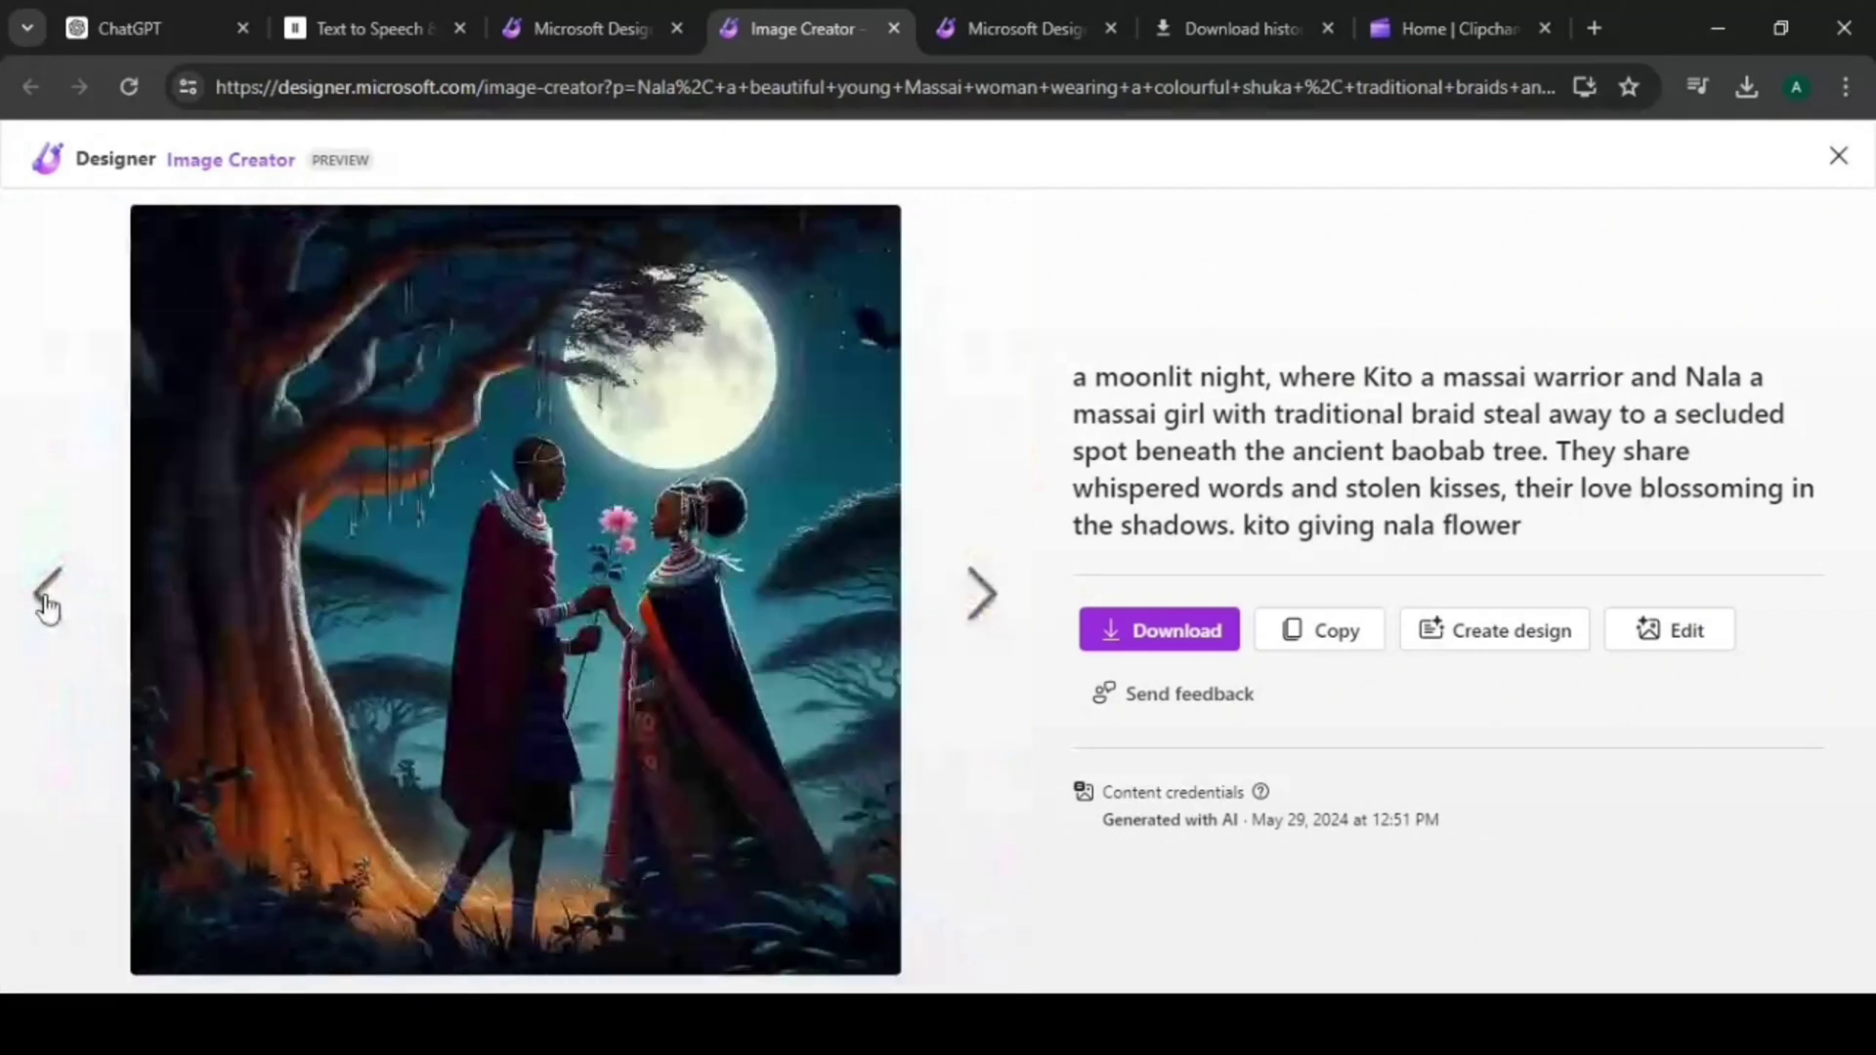
{"action": "left_click", "coordinate": [46, 596]}
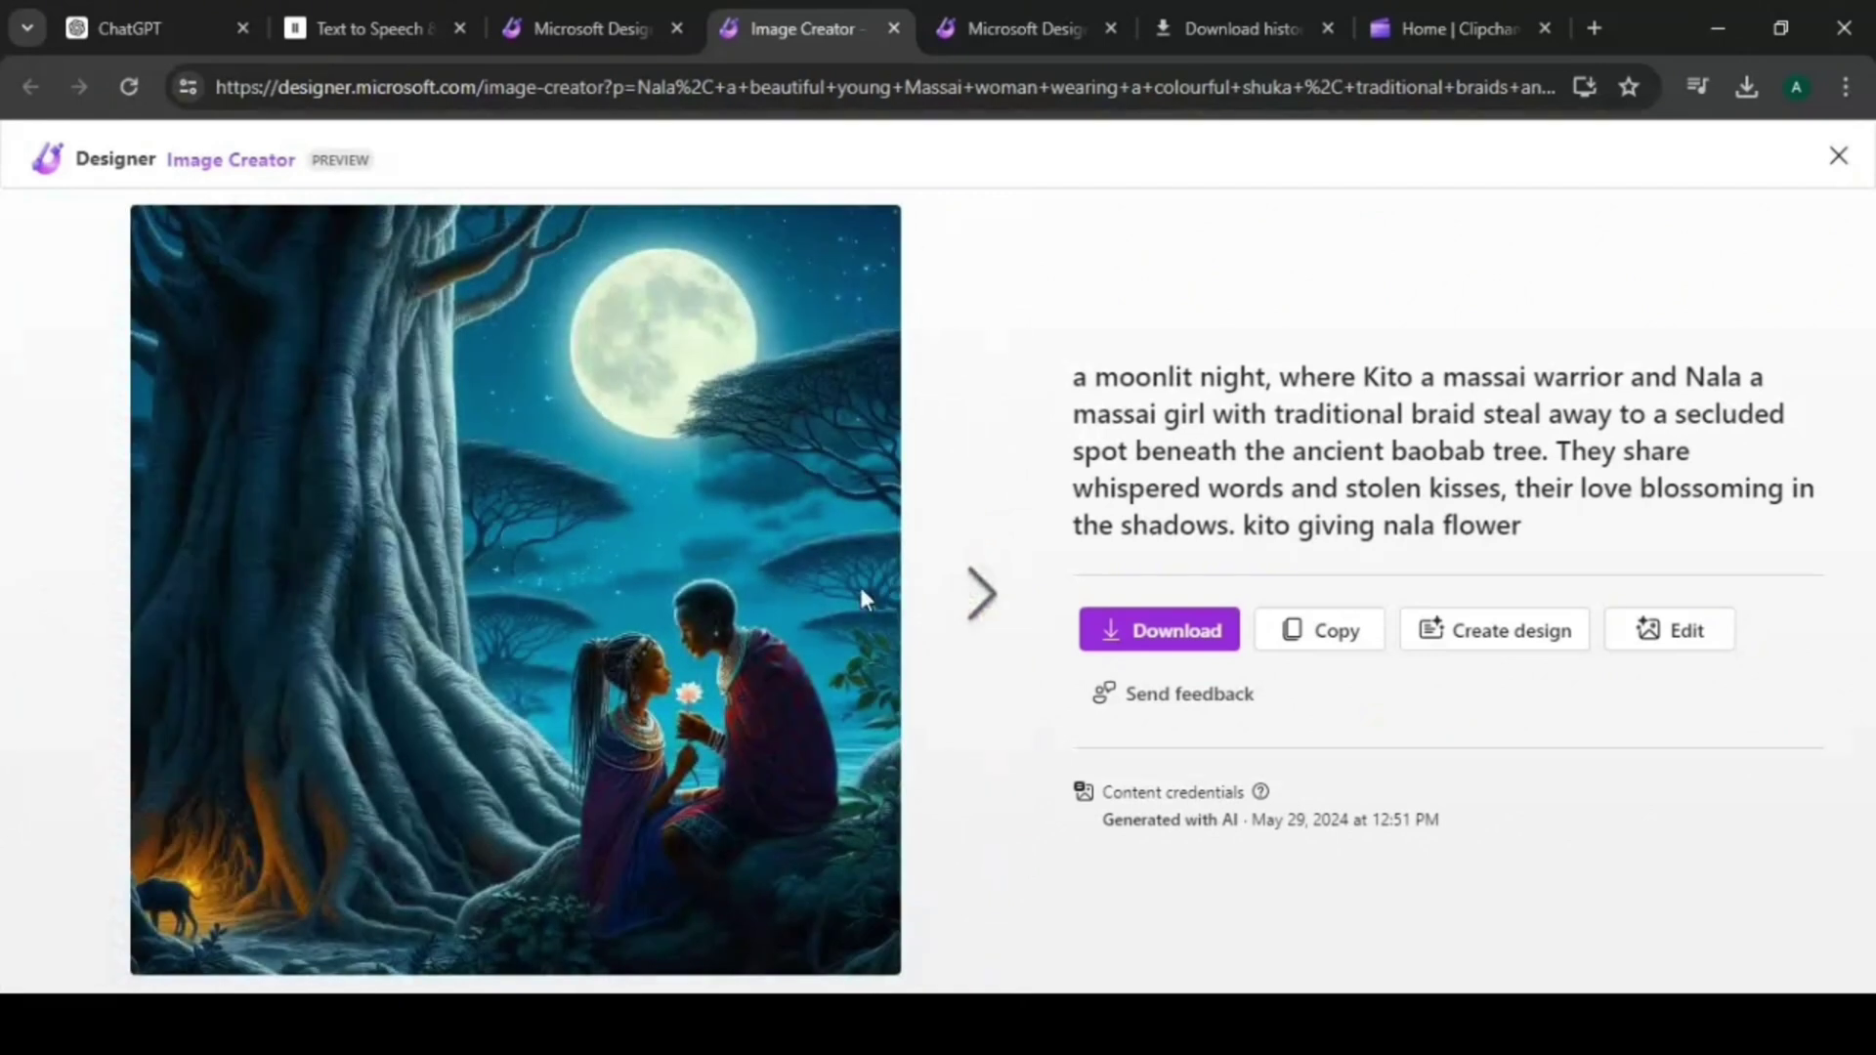
Download the second moonlit image, with the couple seated on the roots and holding a pink flower.
{"action": "left_click", "coordinate": [980, 594]}
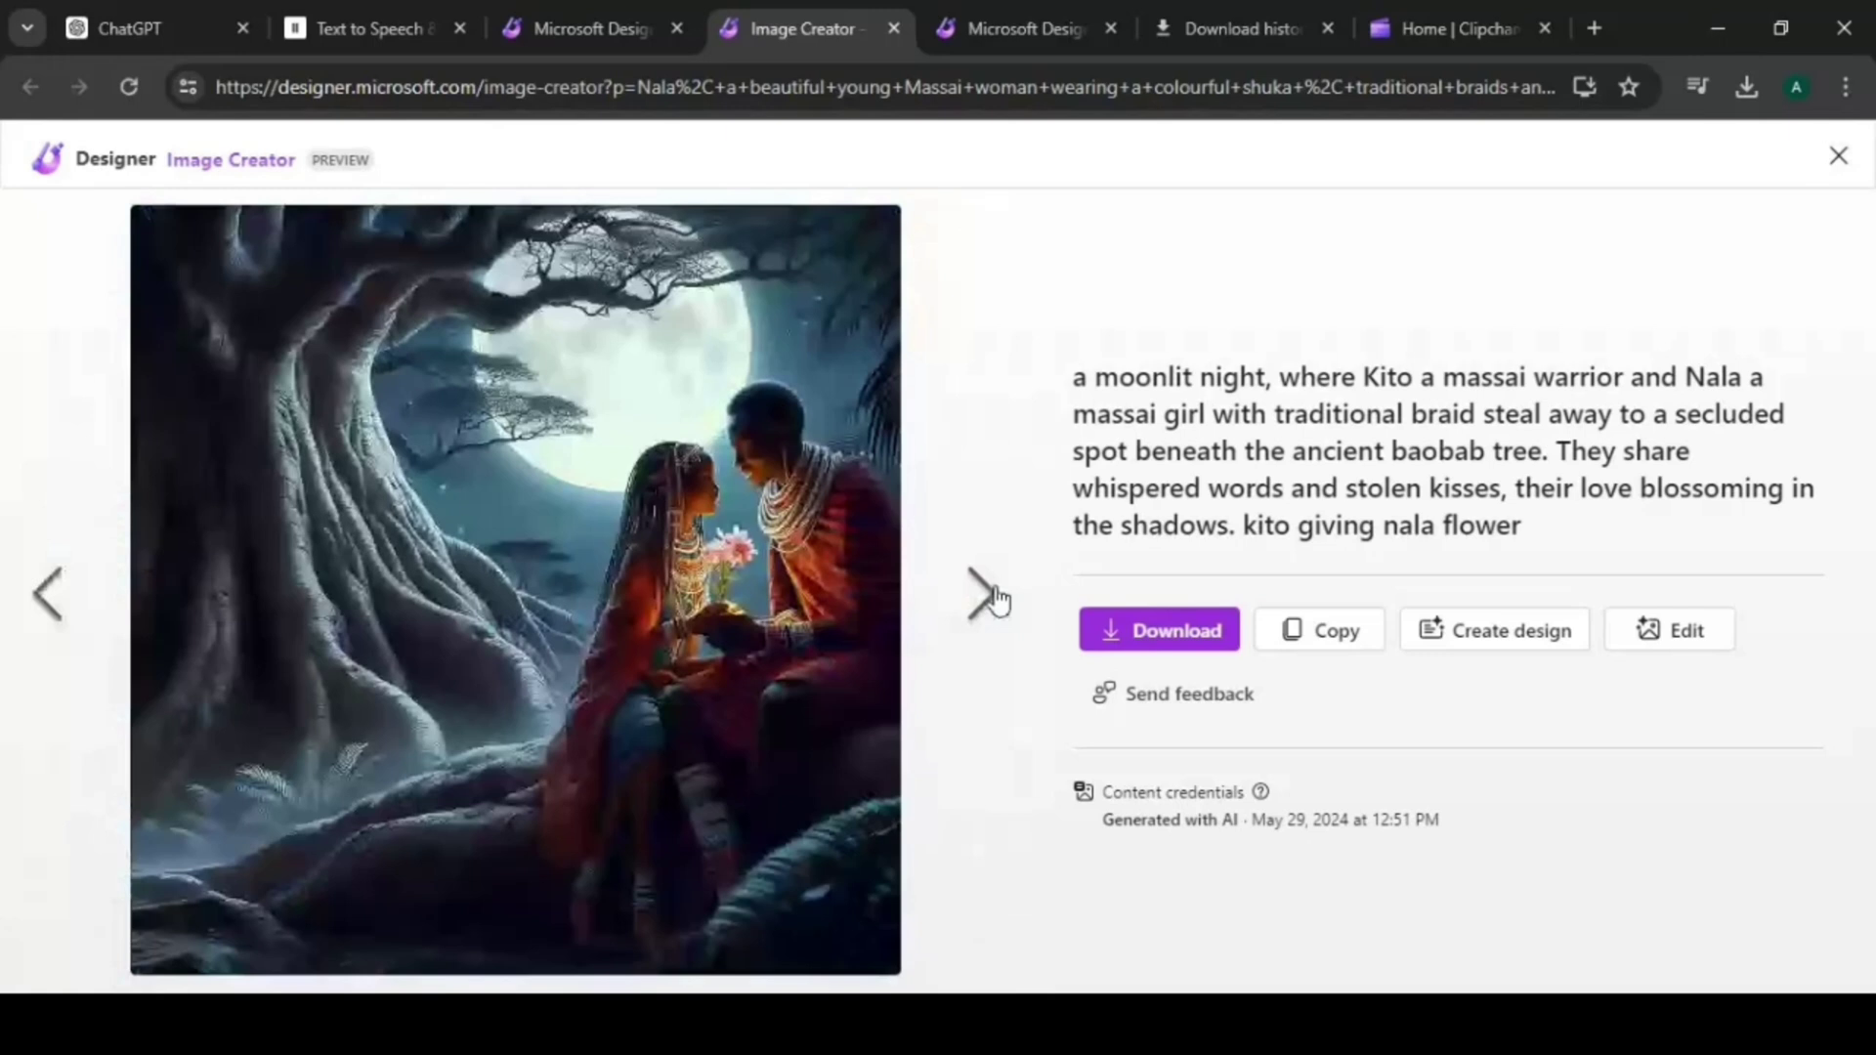
{"action": "left_click", "coordinate": [1172, 633]}
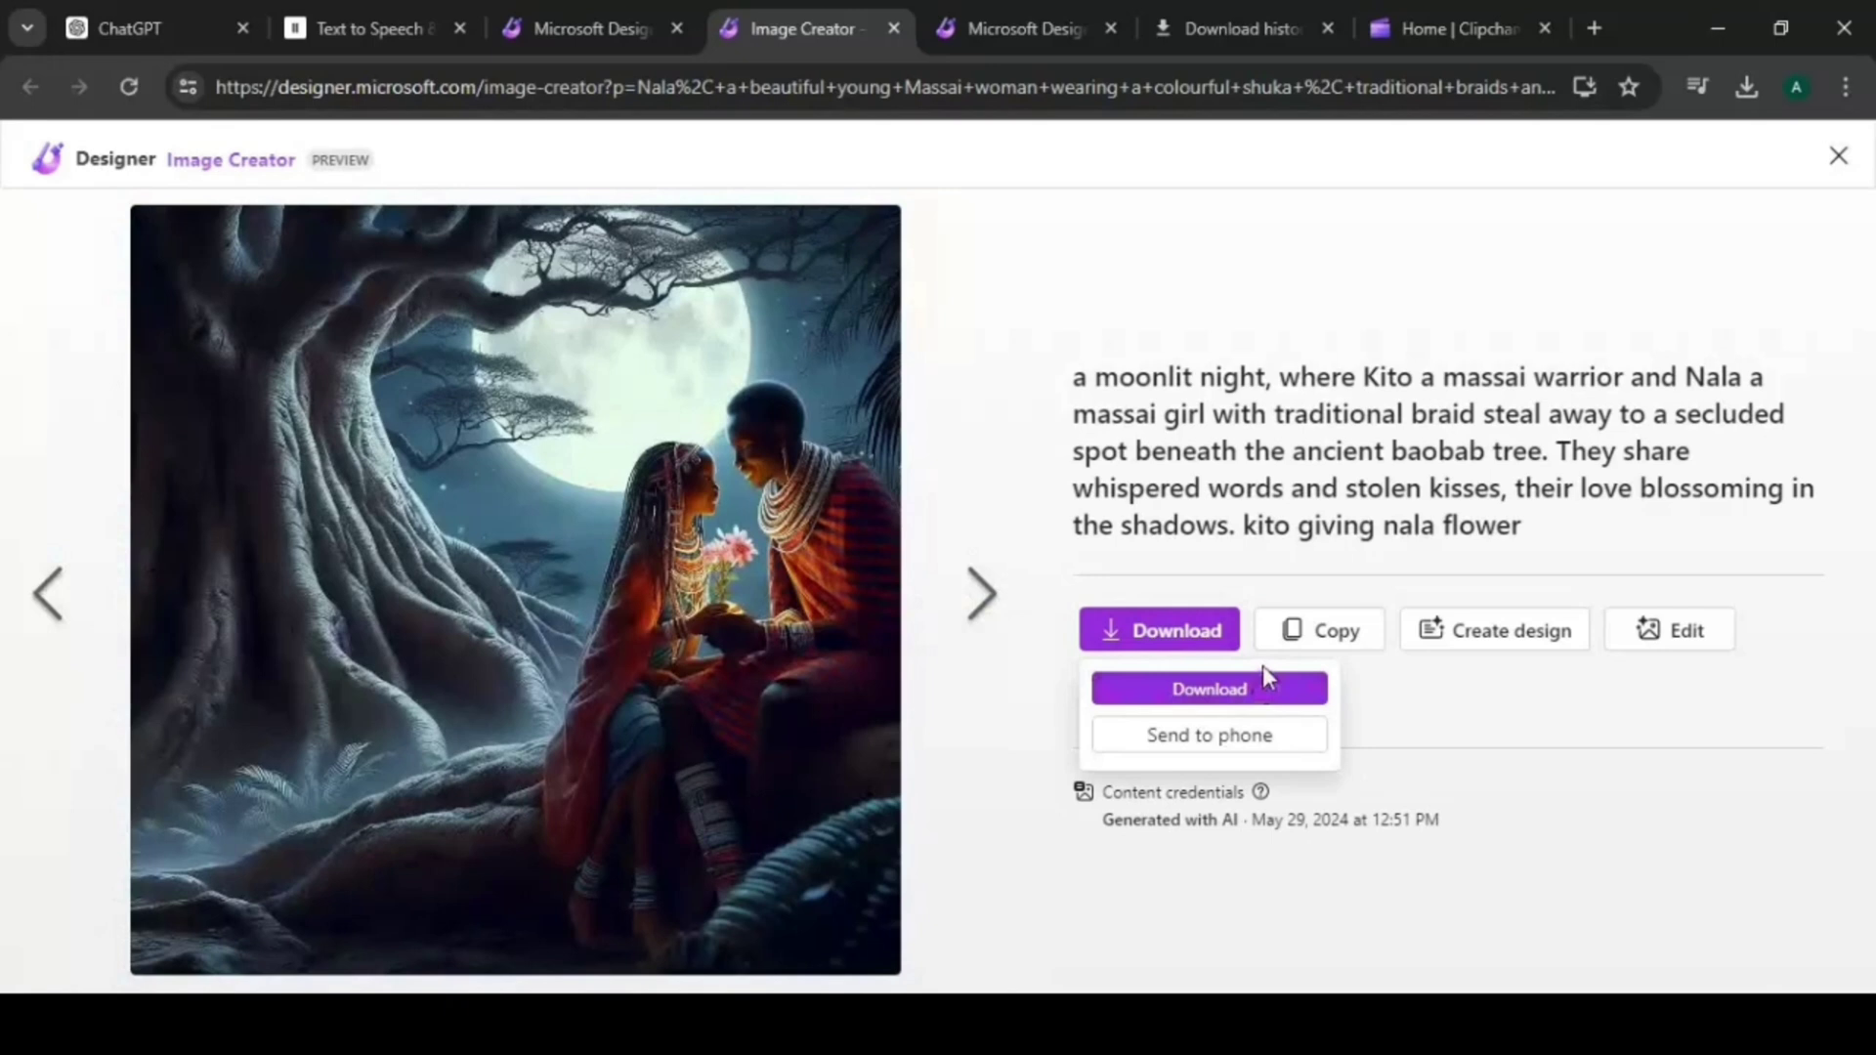
{"action": "left_click", "coordinate": [1262, 668]}
{"action": "left_click", "coordinate": [982, 593]}
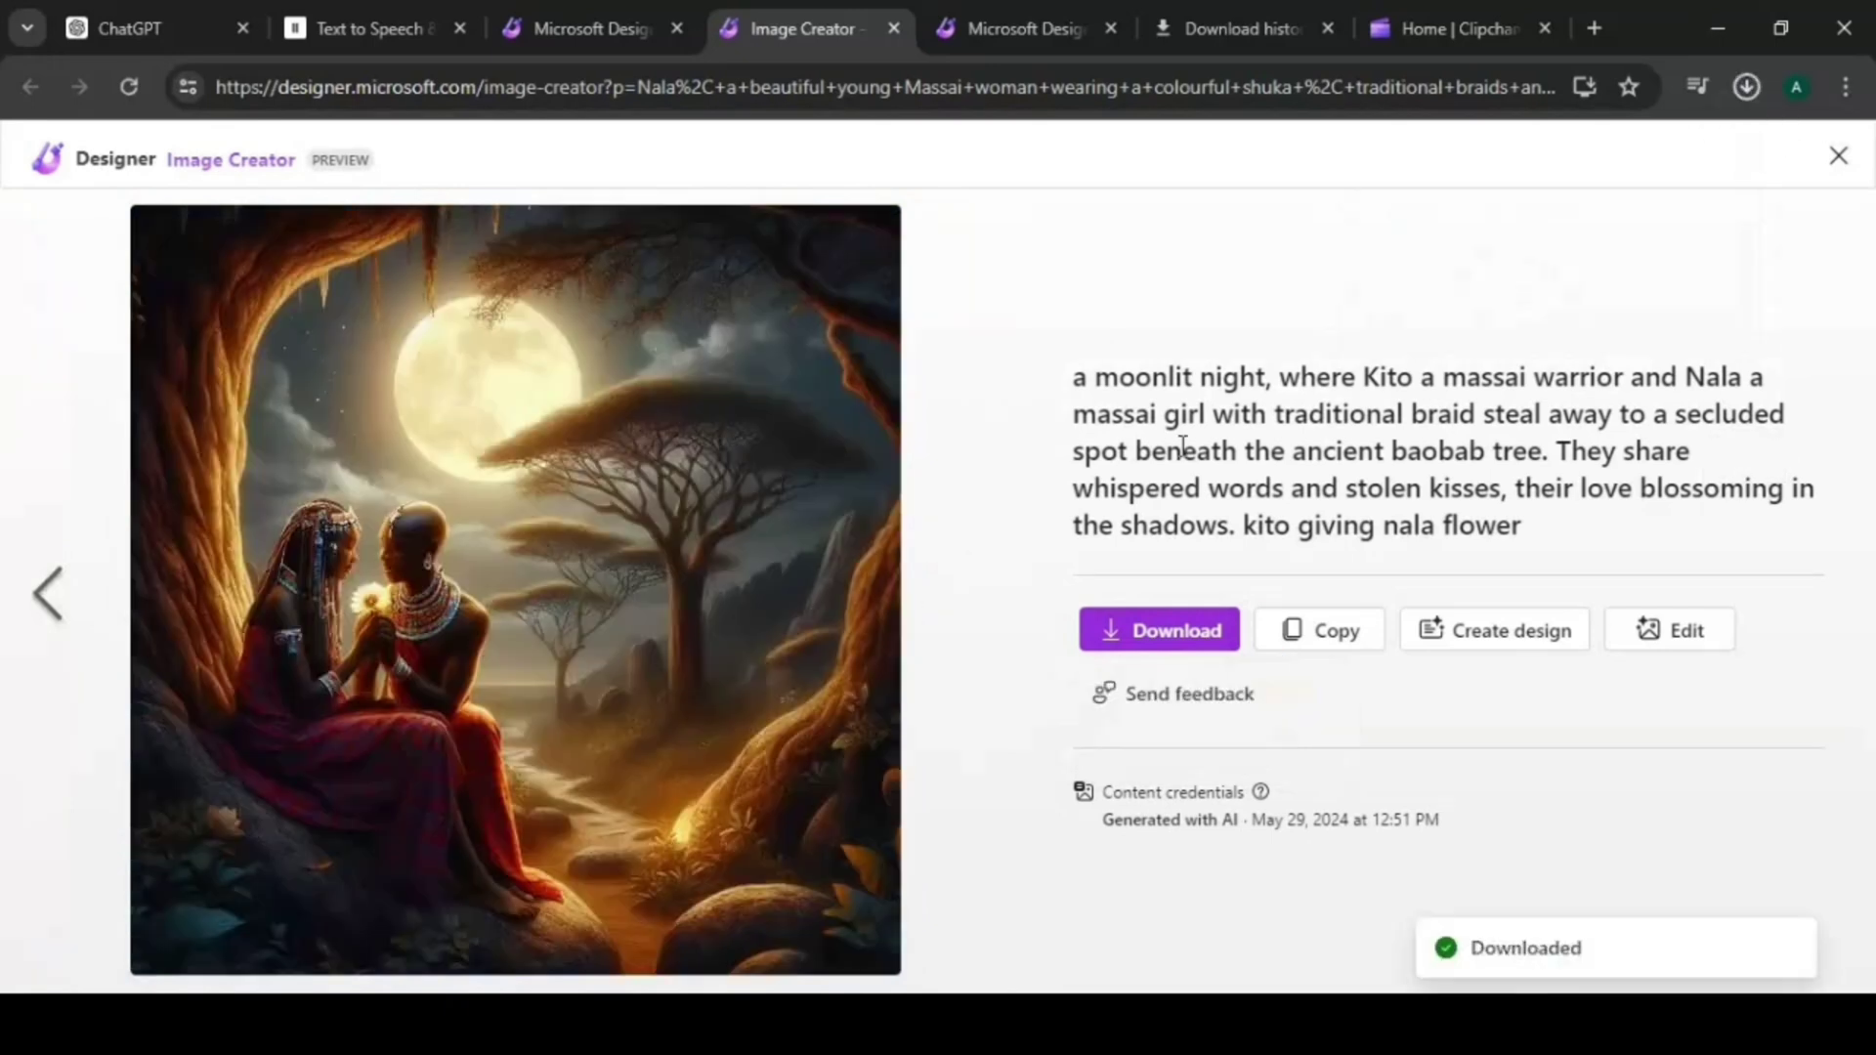
Copy the opening narration about the vast savannah from ChatGPT and generate images from it in Microsoft Designer.
{"action": "left_click", "coordinate": [154, 8]}
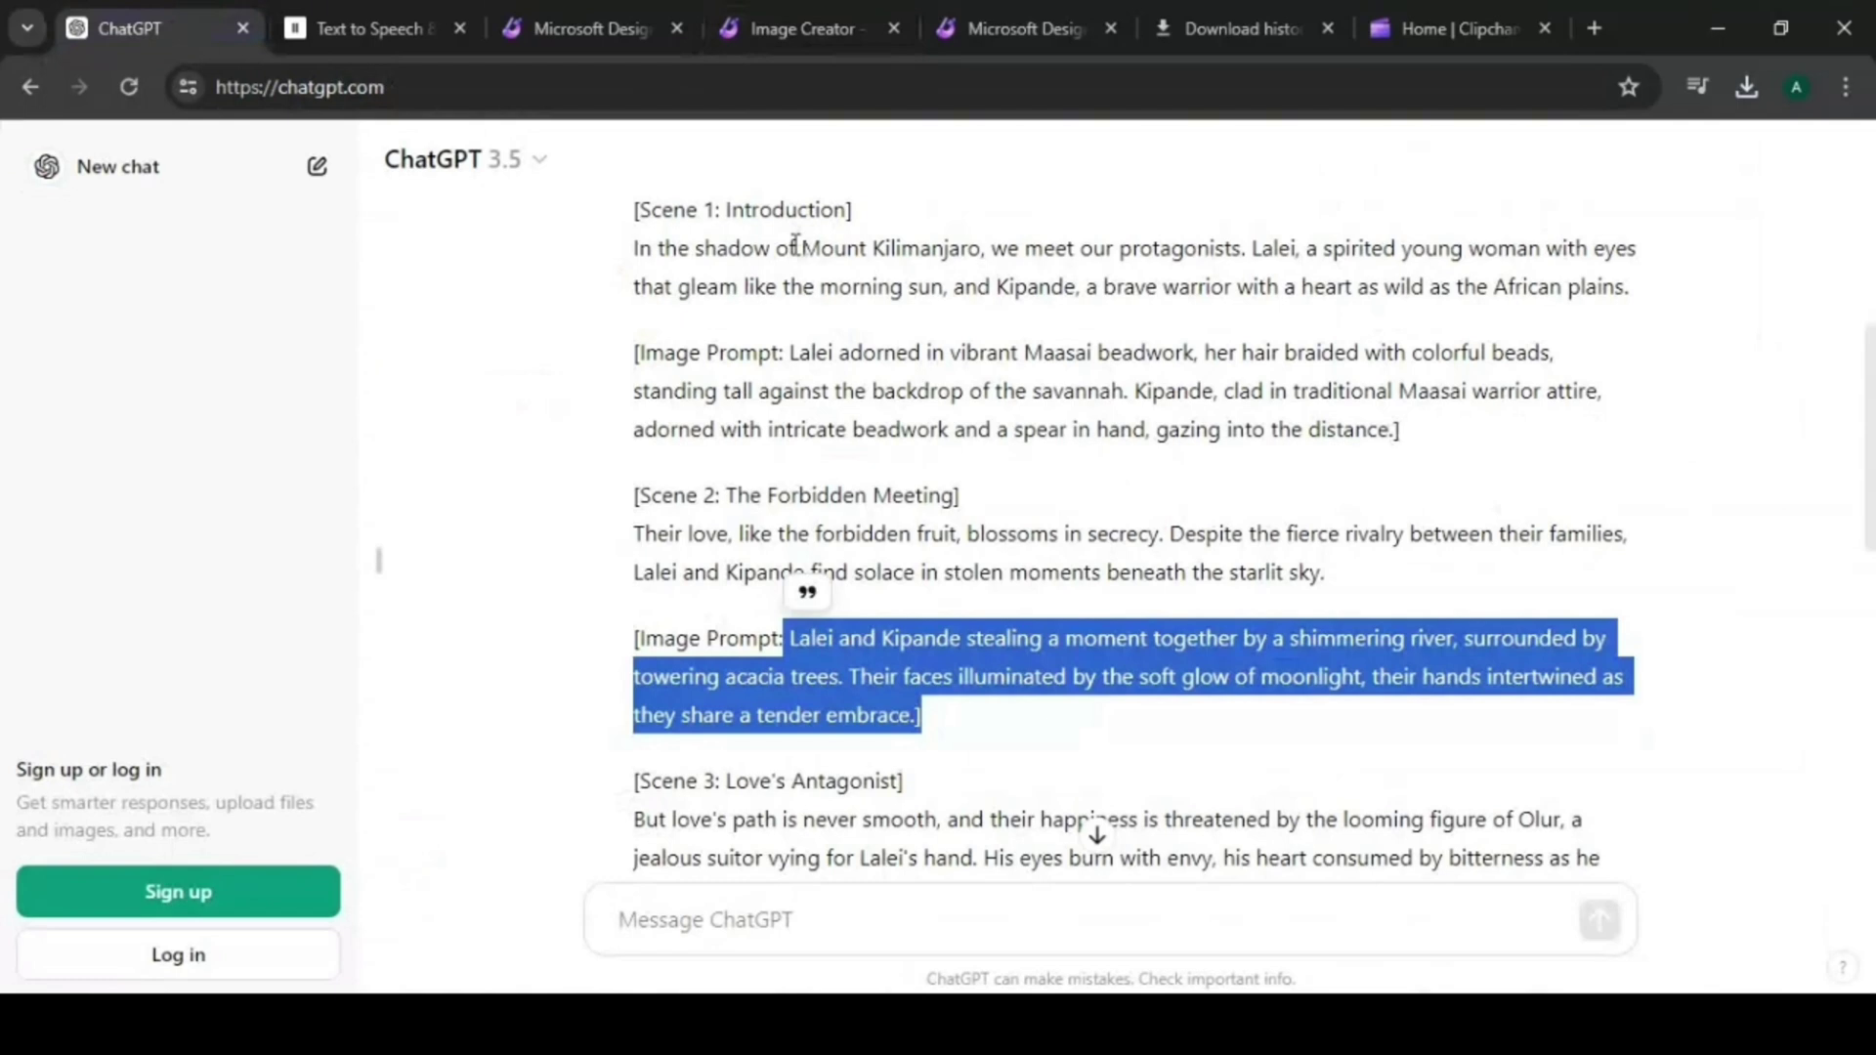
{"action": "scroll", "coordinate": [783, 244], "scroll_direction": "up", "scroll_amount": 5}
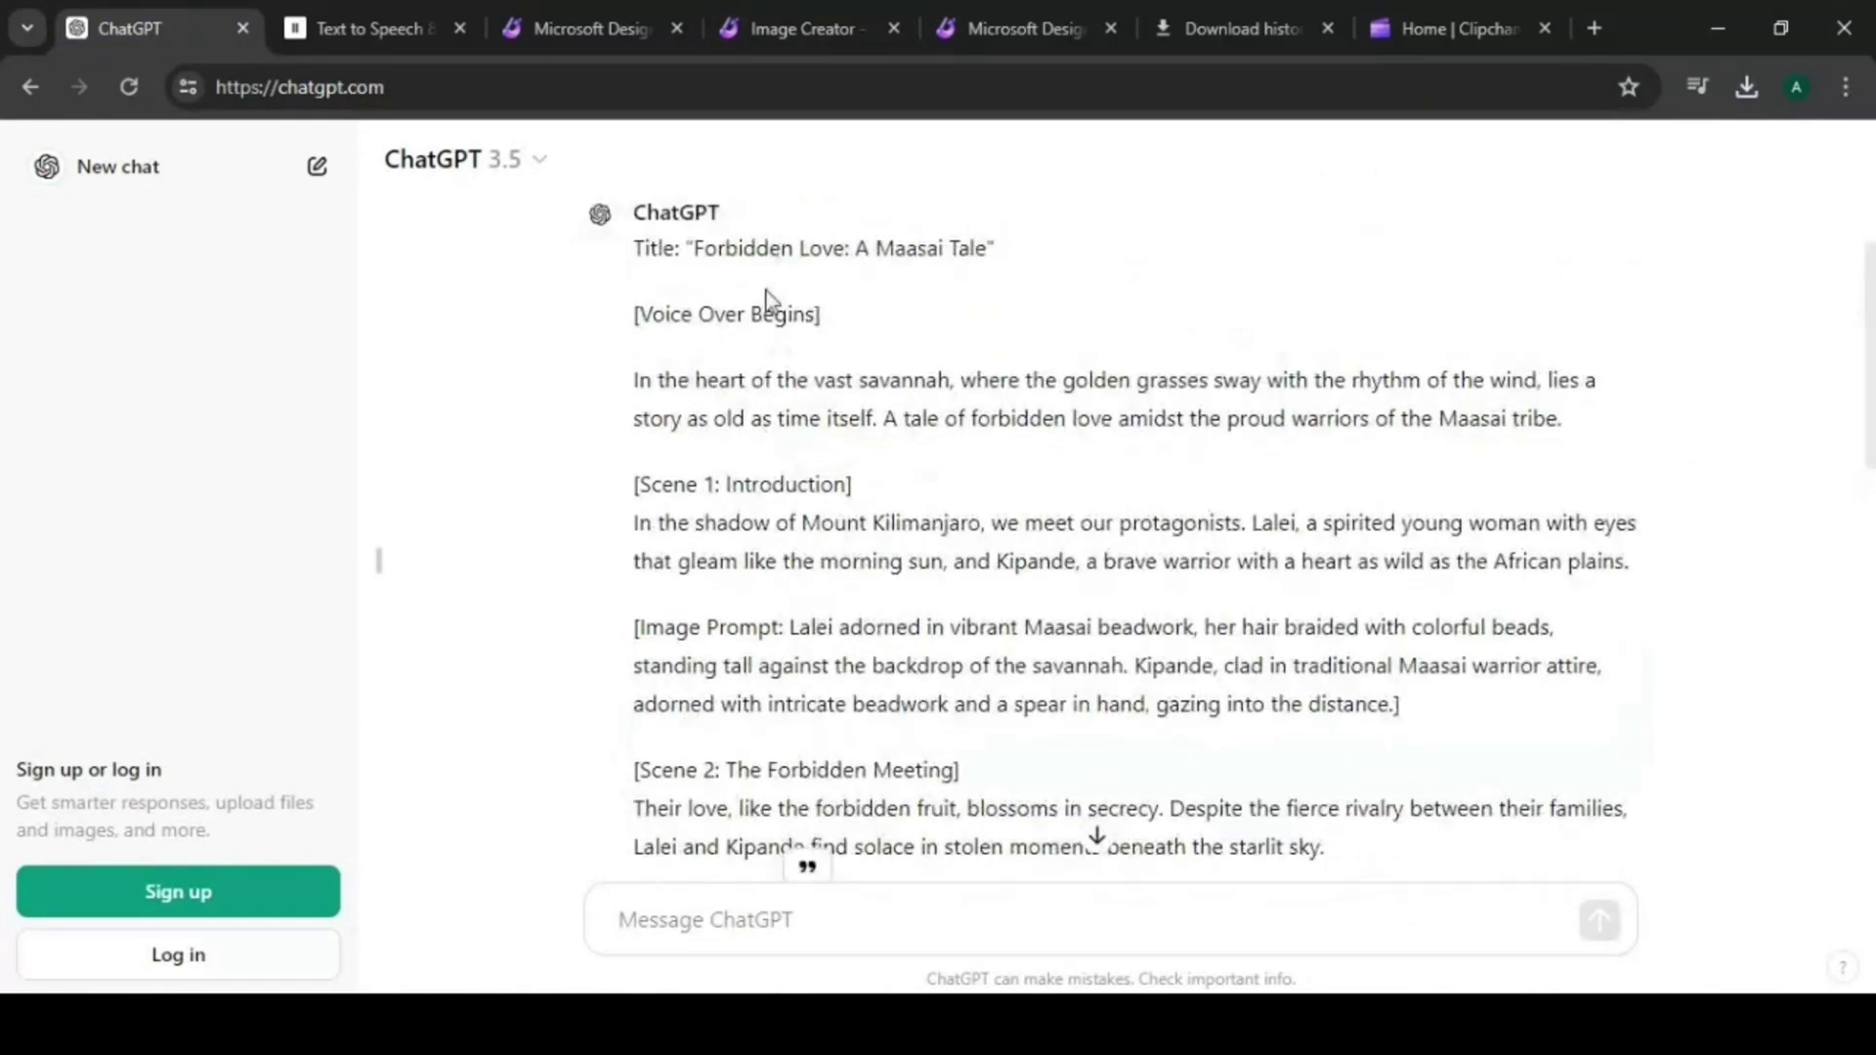
{"action": "key", "text": "ctrl+4"}
{"action": "right_click", "coordinate": [467, 278]}
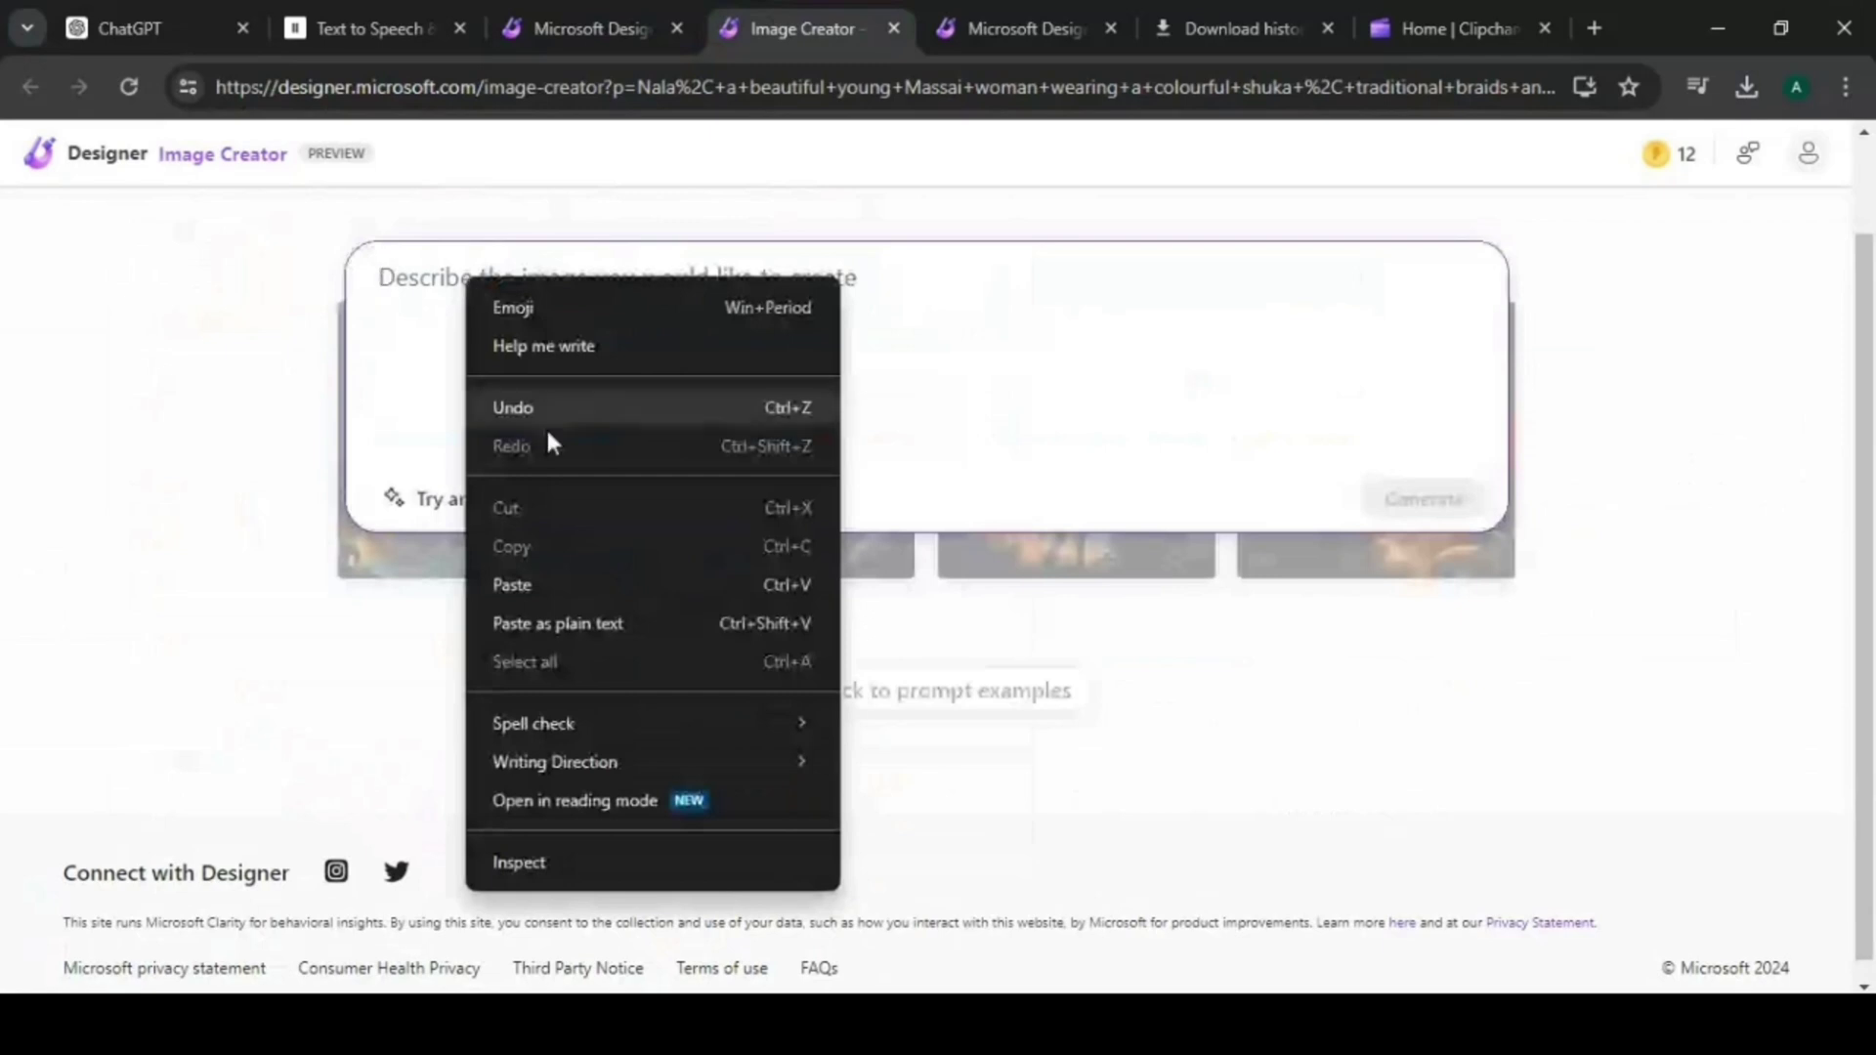
{"action": "left_click", "coordinate": [700, 580]}
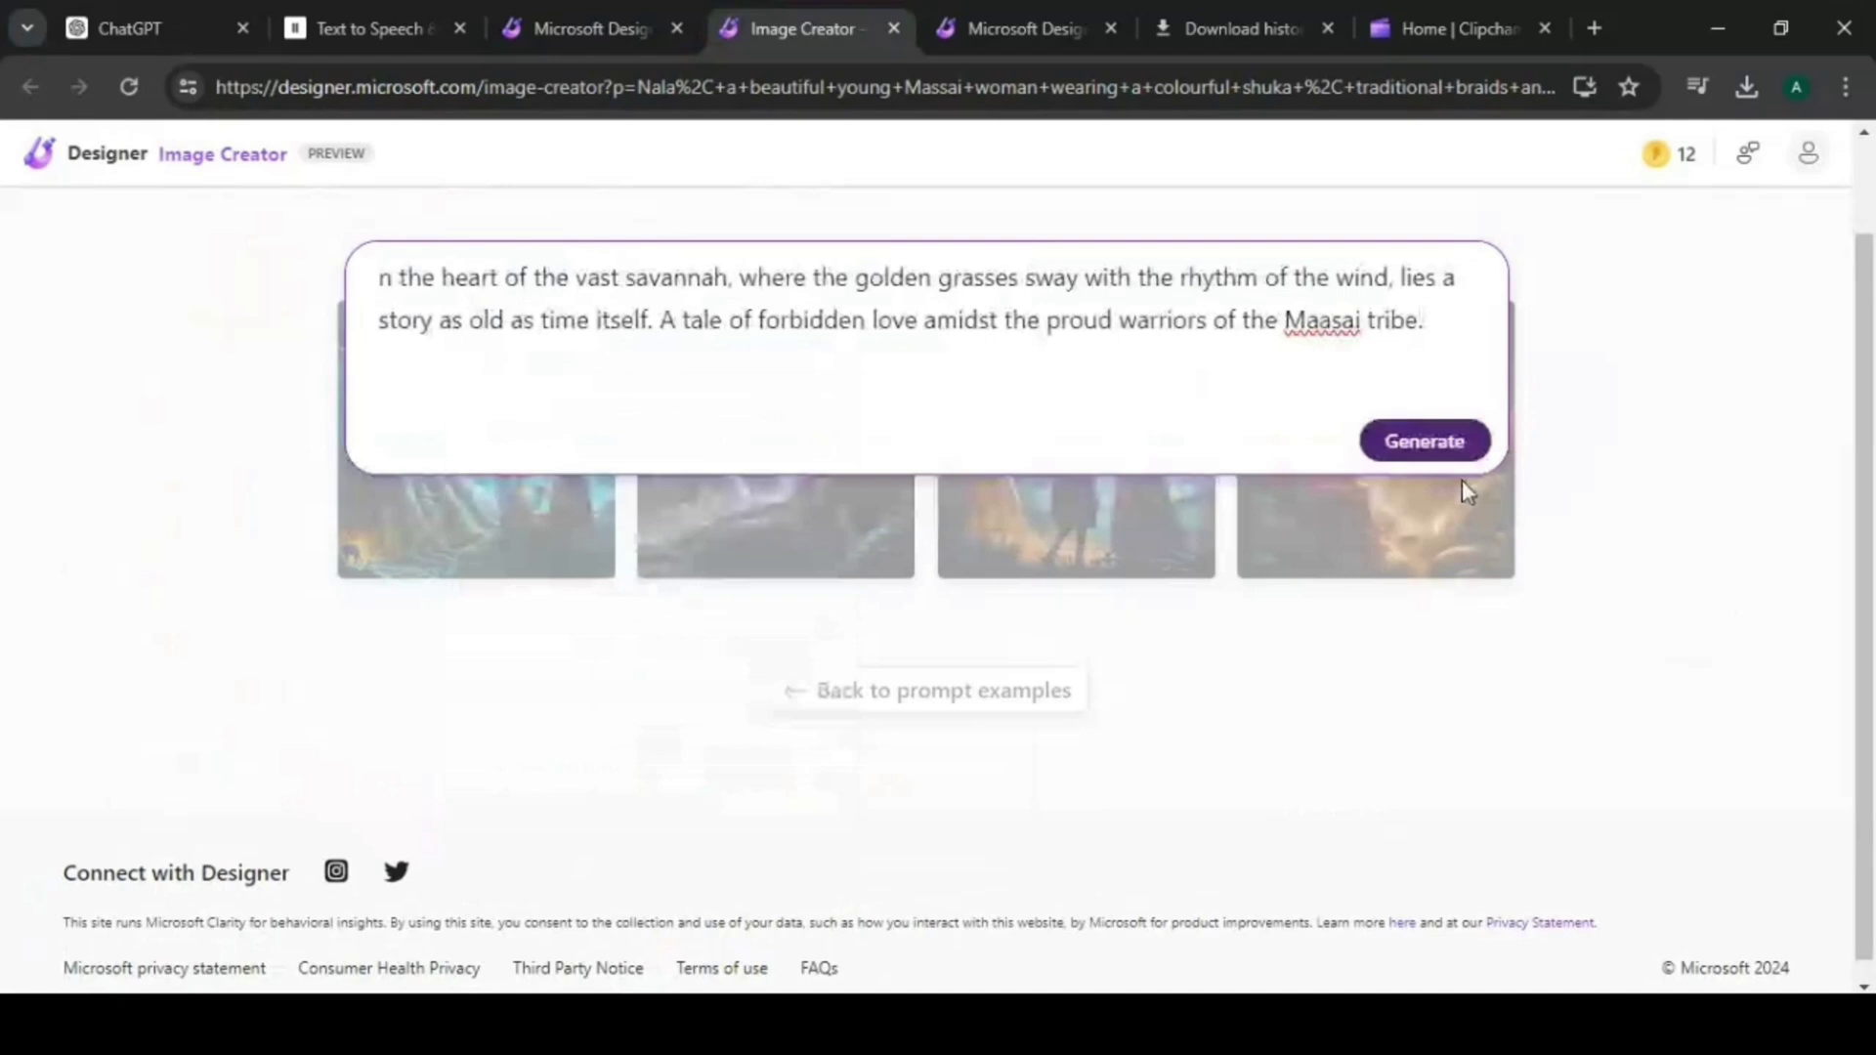
{"action": "left_click", "coordinate": [1432, 443]}
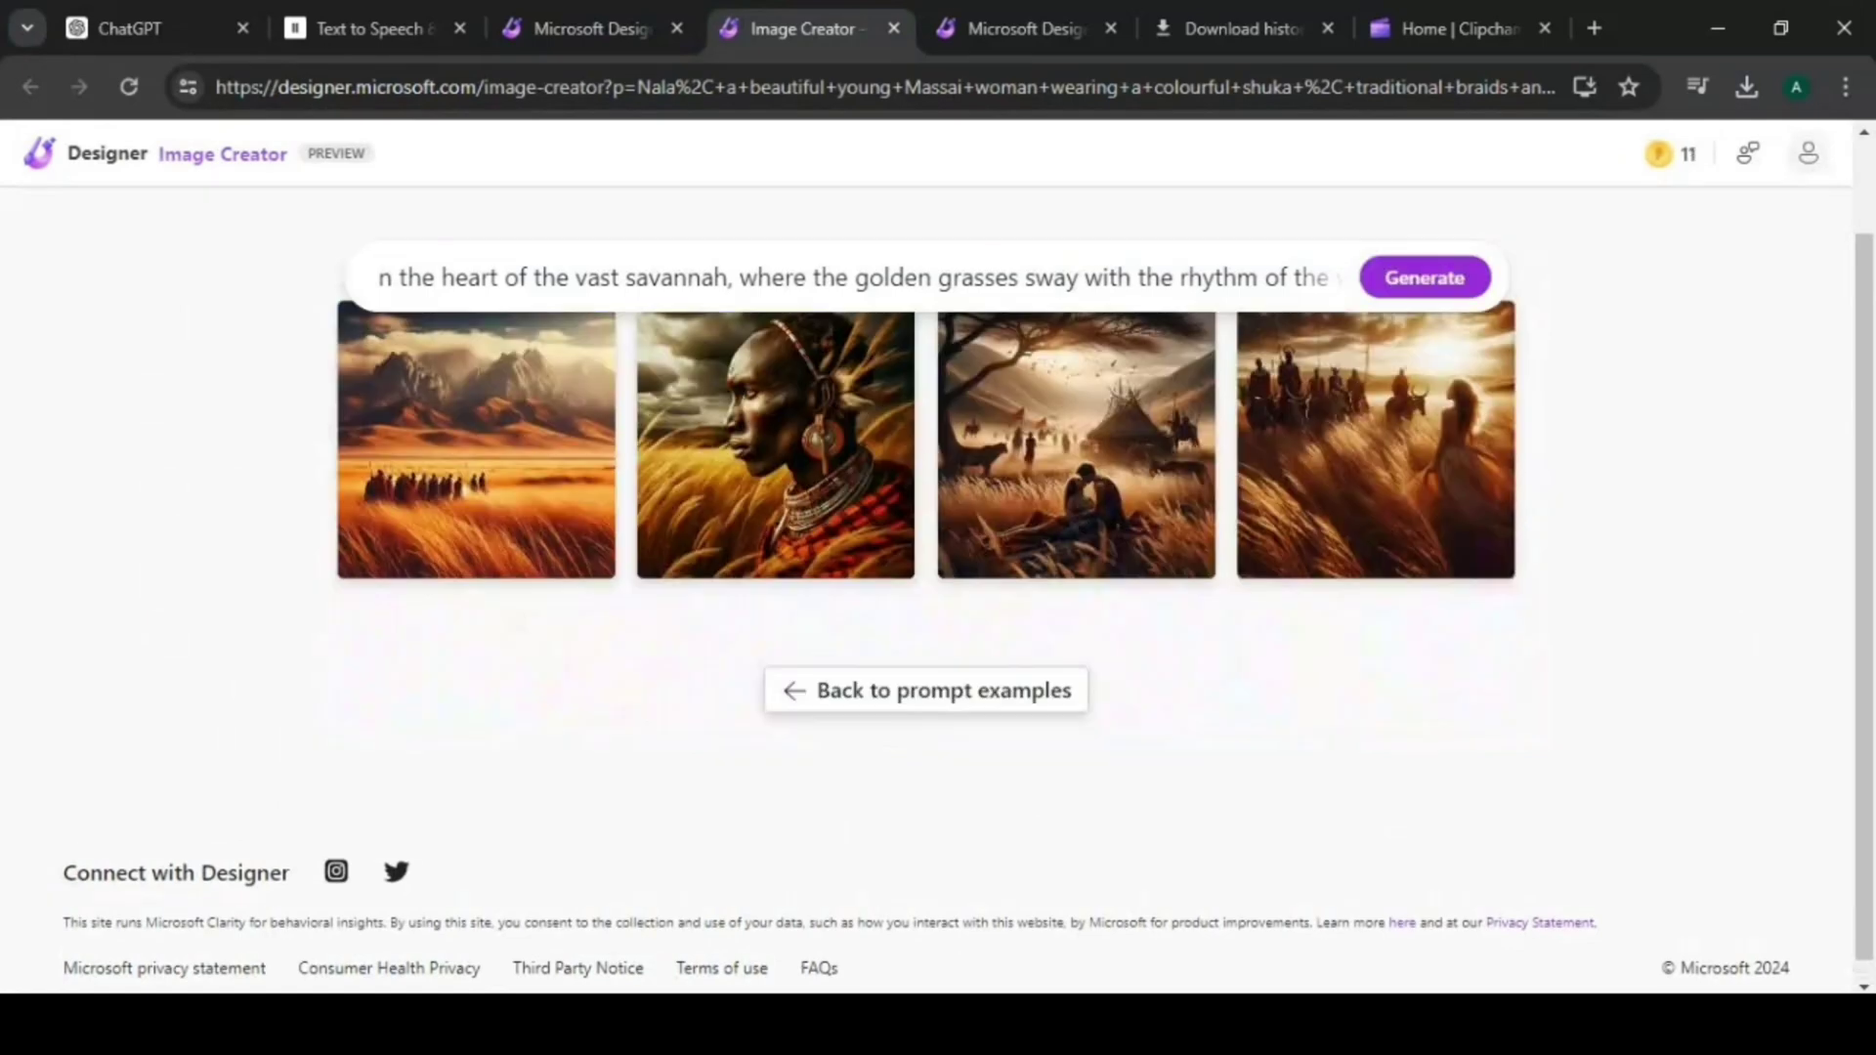
Browse the savannah images and download the last one, with a woman facing warriors on cattle in golden grass.
{"action": "left_click", "coordinate": [403, 447]}
{"action": "left_click", "coordinate": [982, 594]}
{"action": "left_click", "coordinate": [982, 594]}
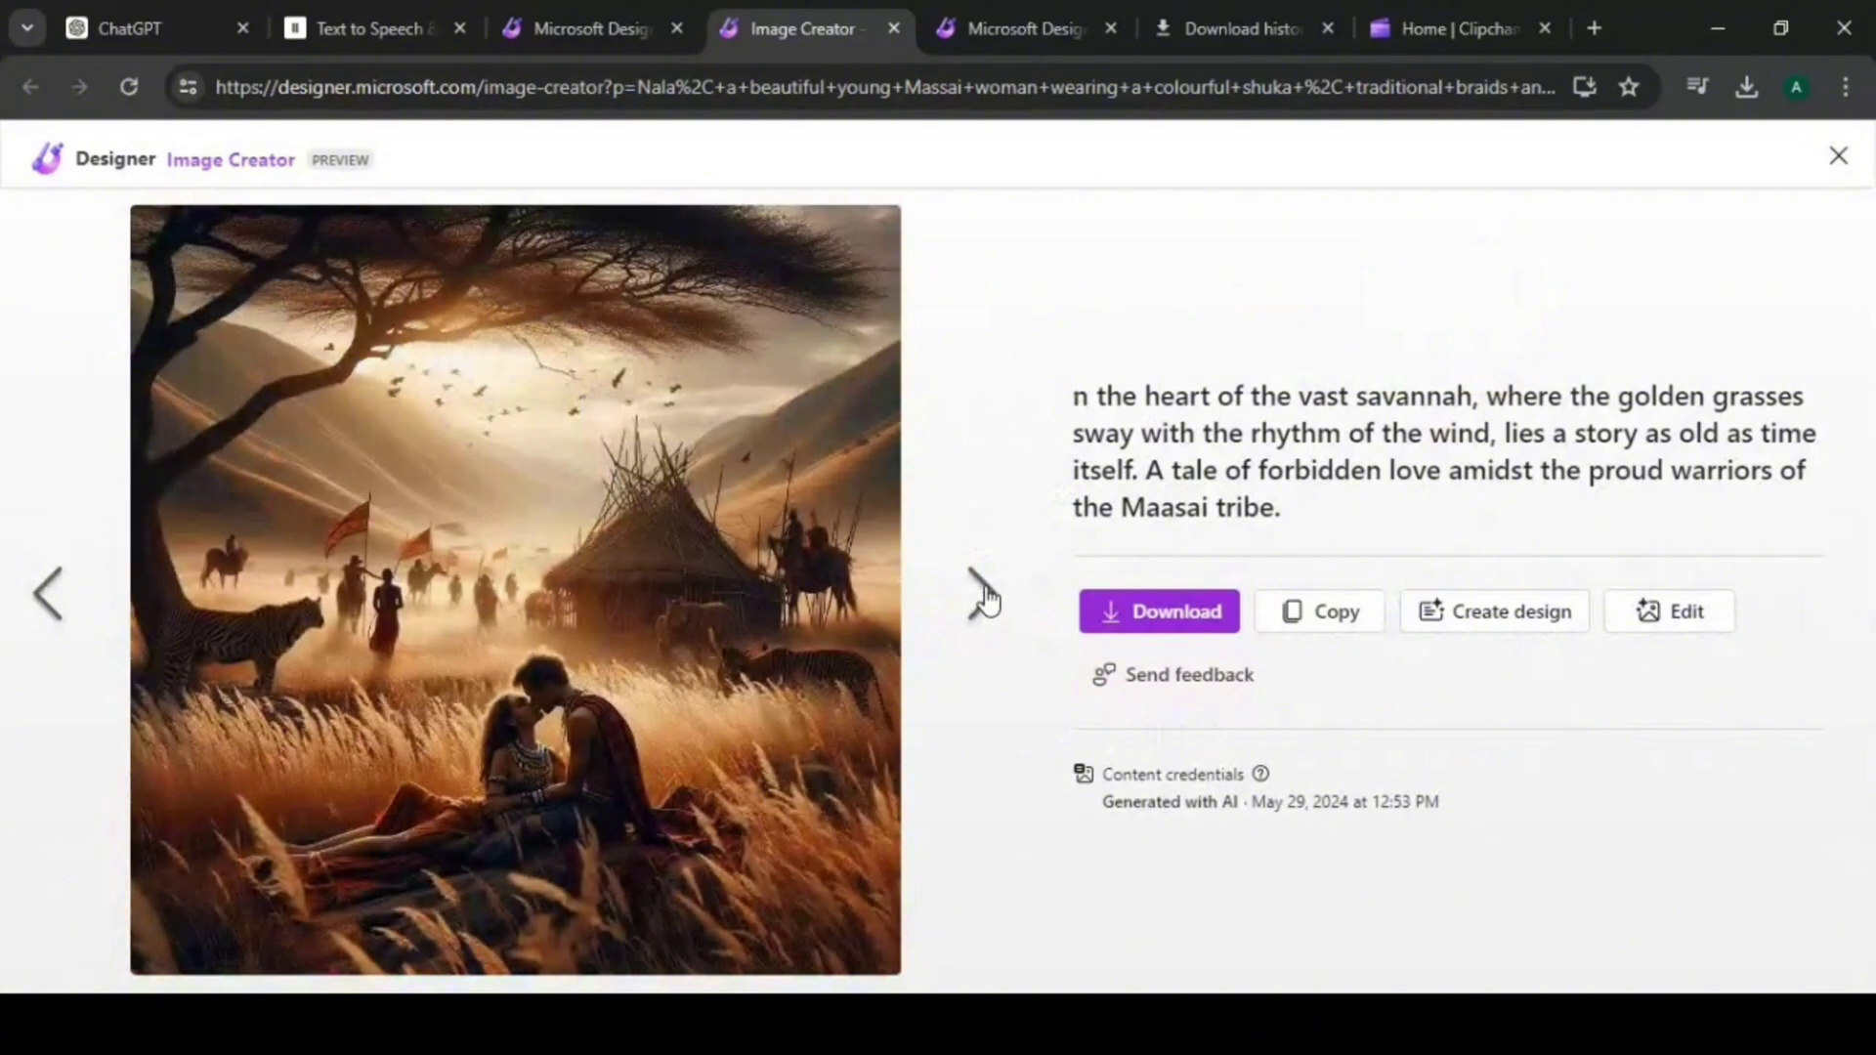
{"action": "left_click", "coordinate": [982, 594]}
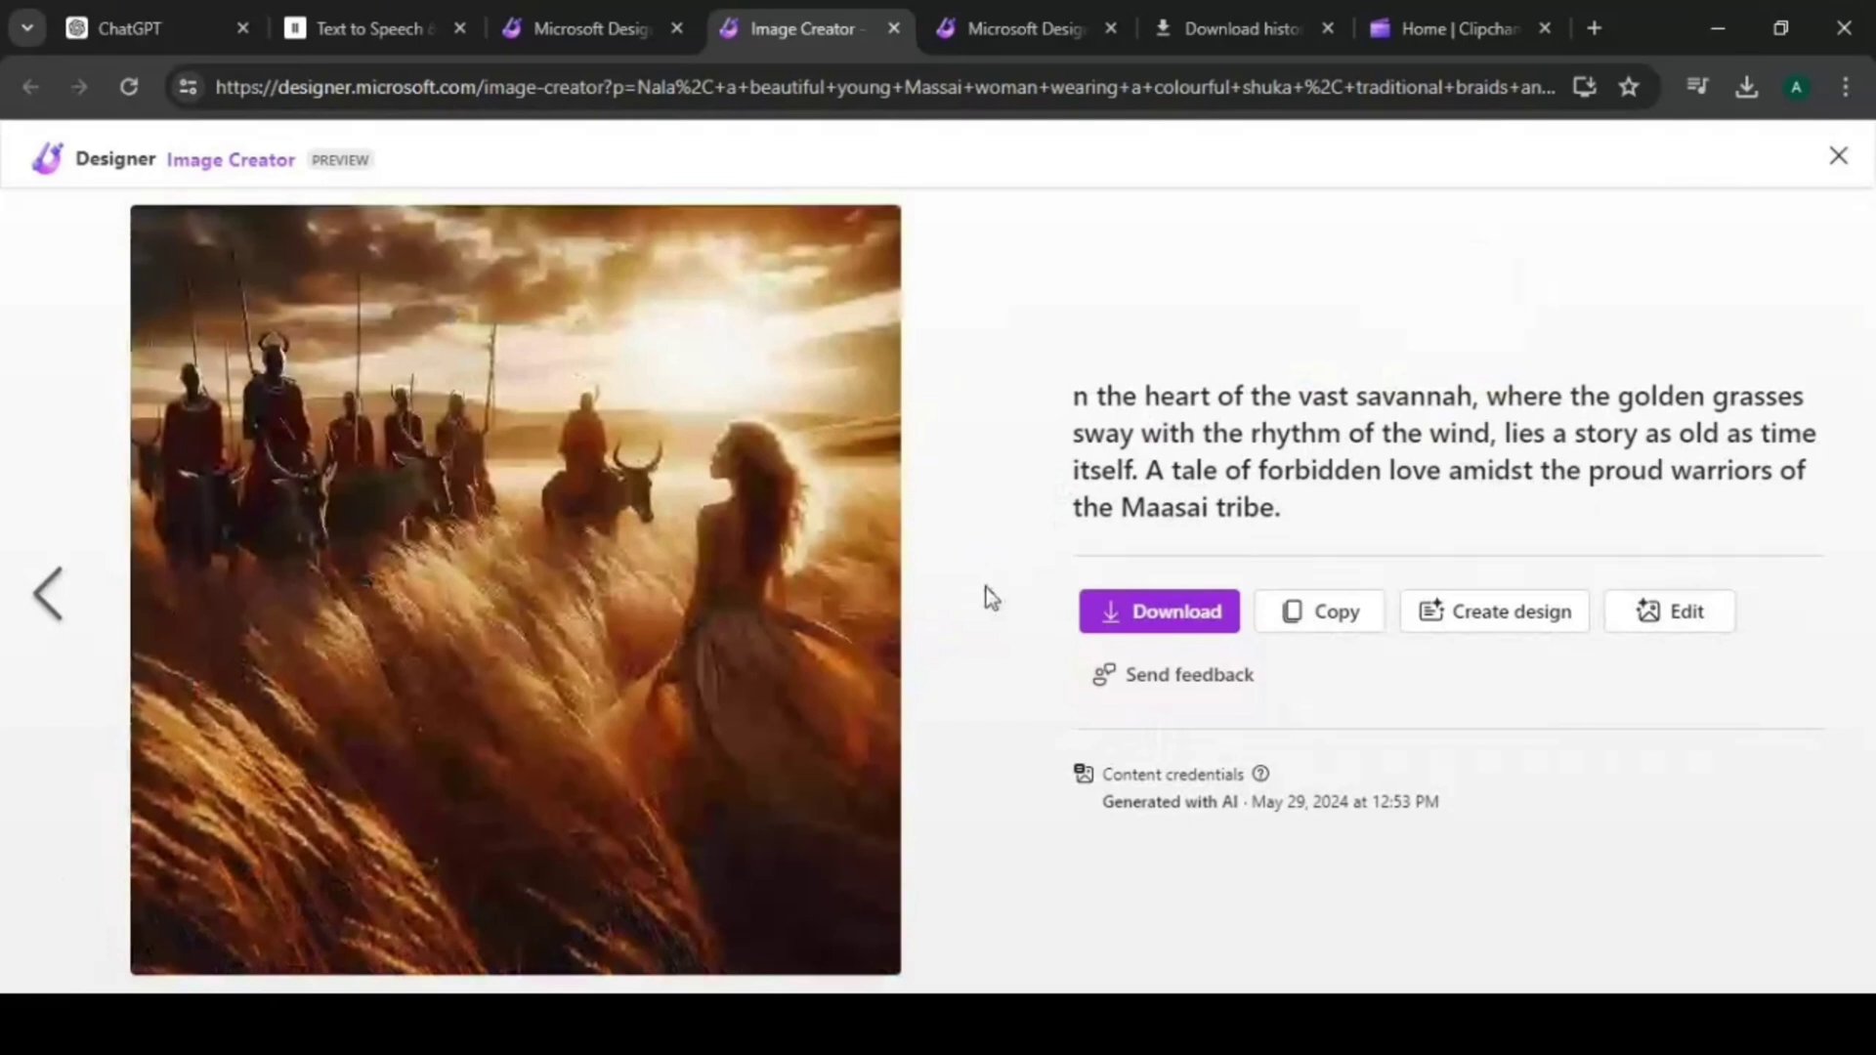
{"action": "left_click", "coordinate": [1152, 615]}
{"action": "left_click", "coordinate": [1156, 674]}
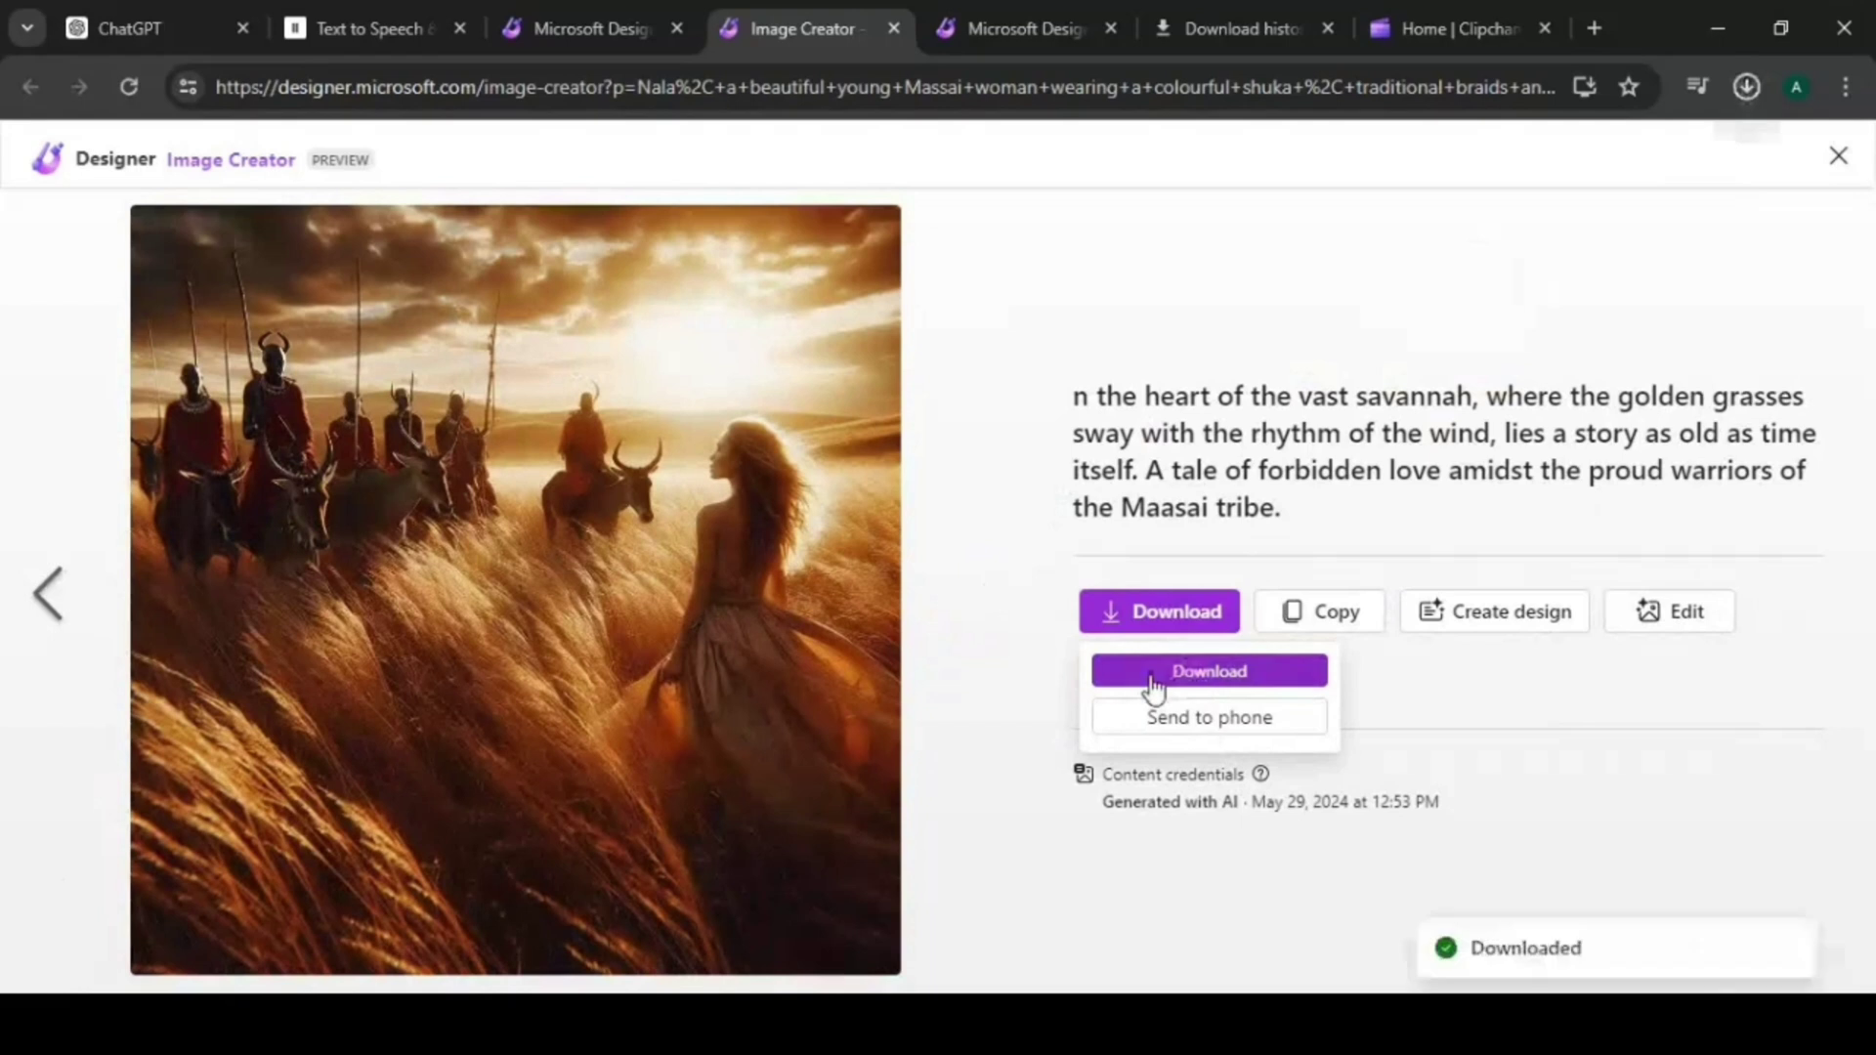
{"action": "left_click", "coordinate": [50, 598]}
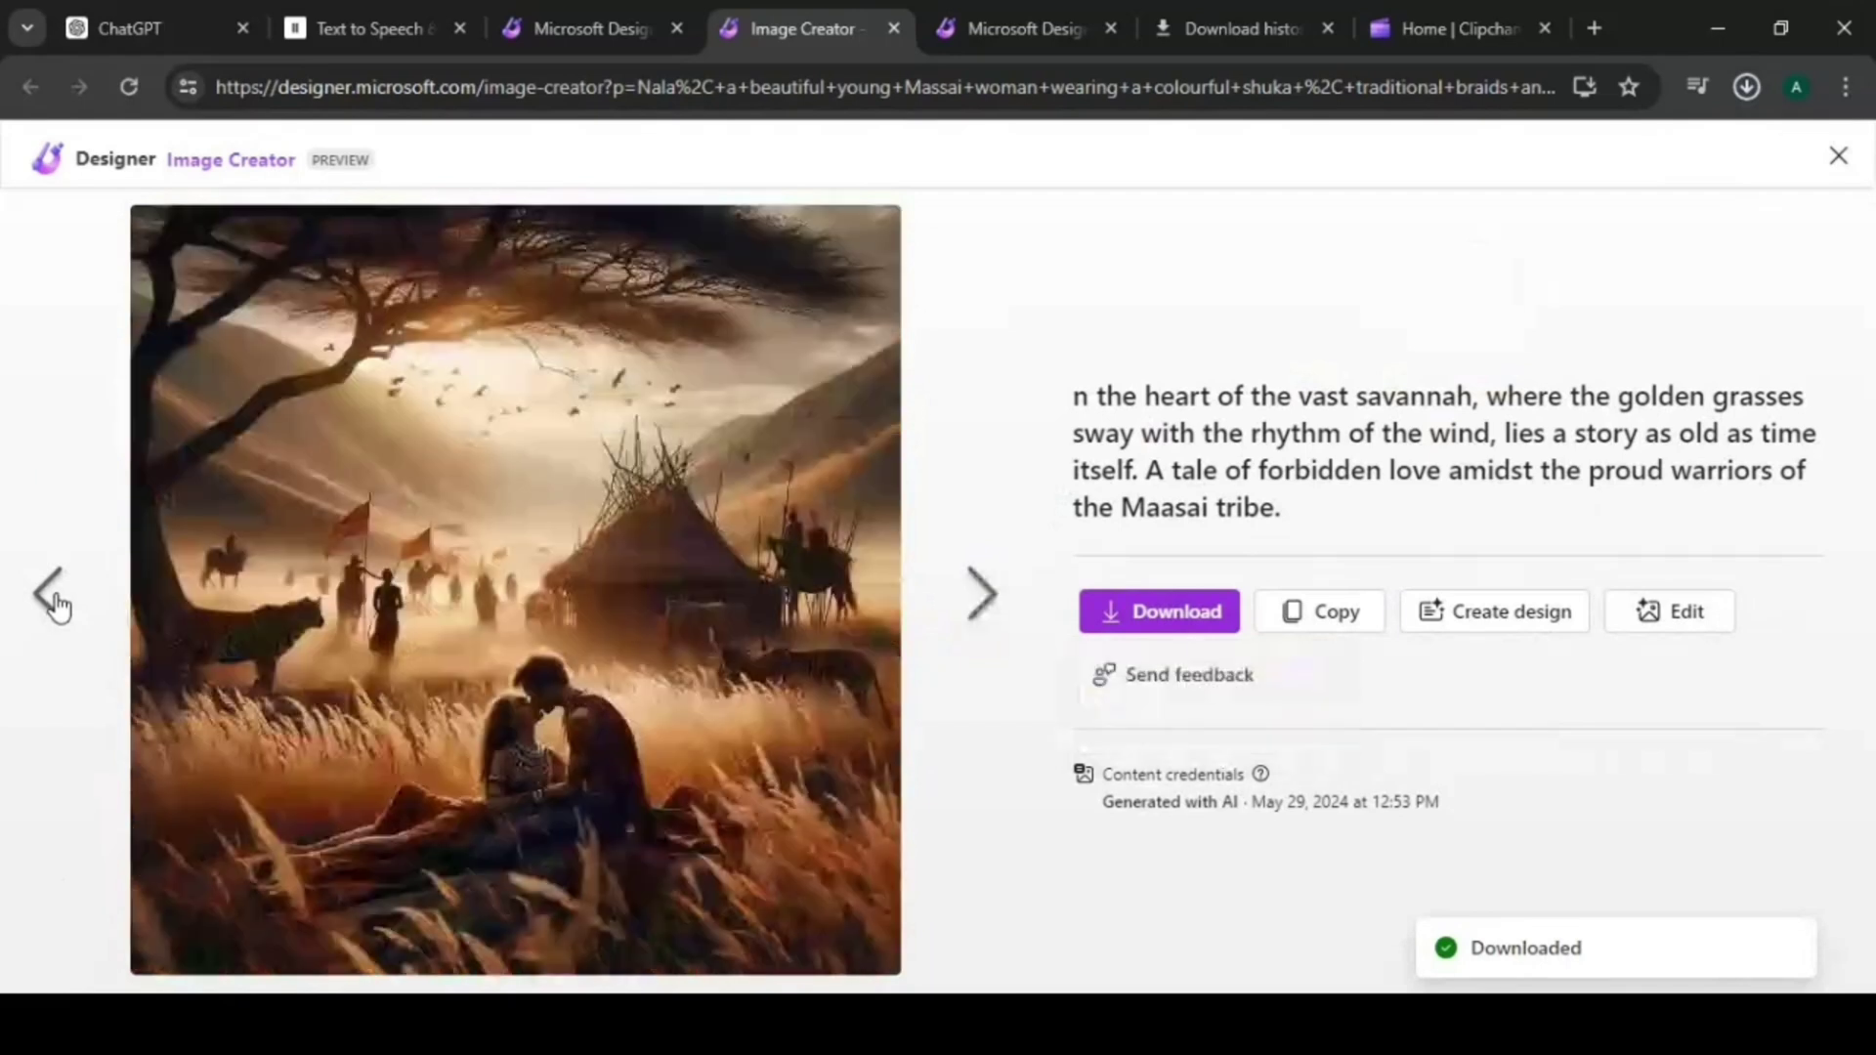
Consult the scene prompts in ChatGPT and generate Microsoft Designer images of Kito, a young Massai warrior with a long spear, in a bustling village.
{"action": "key", "text": "ctrl+1"}
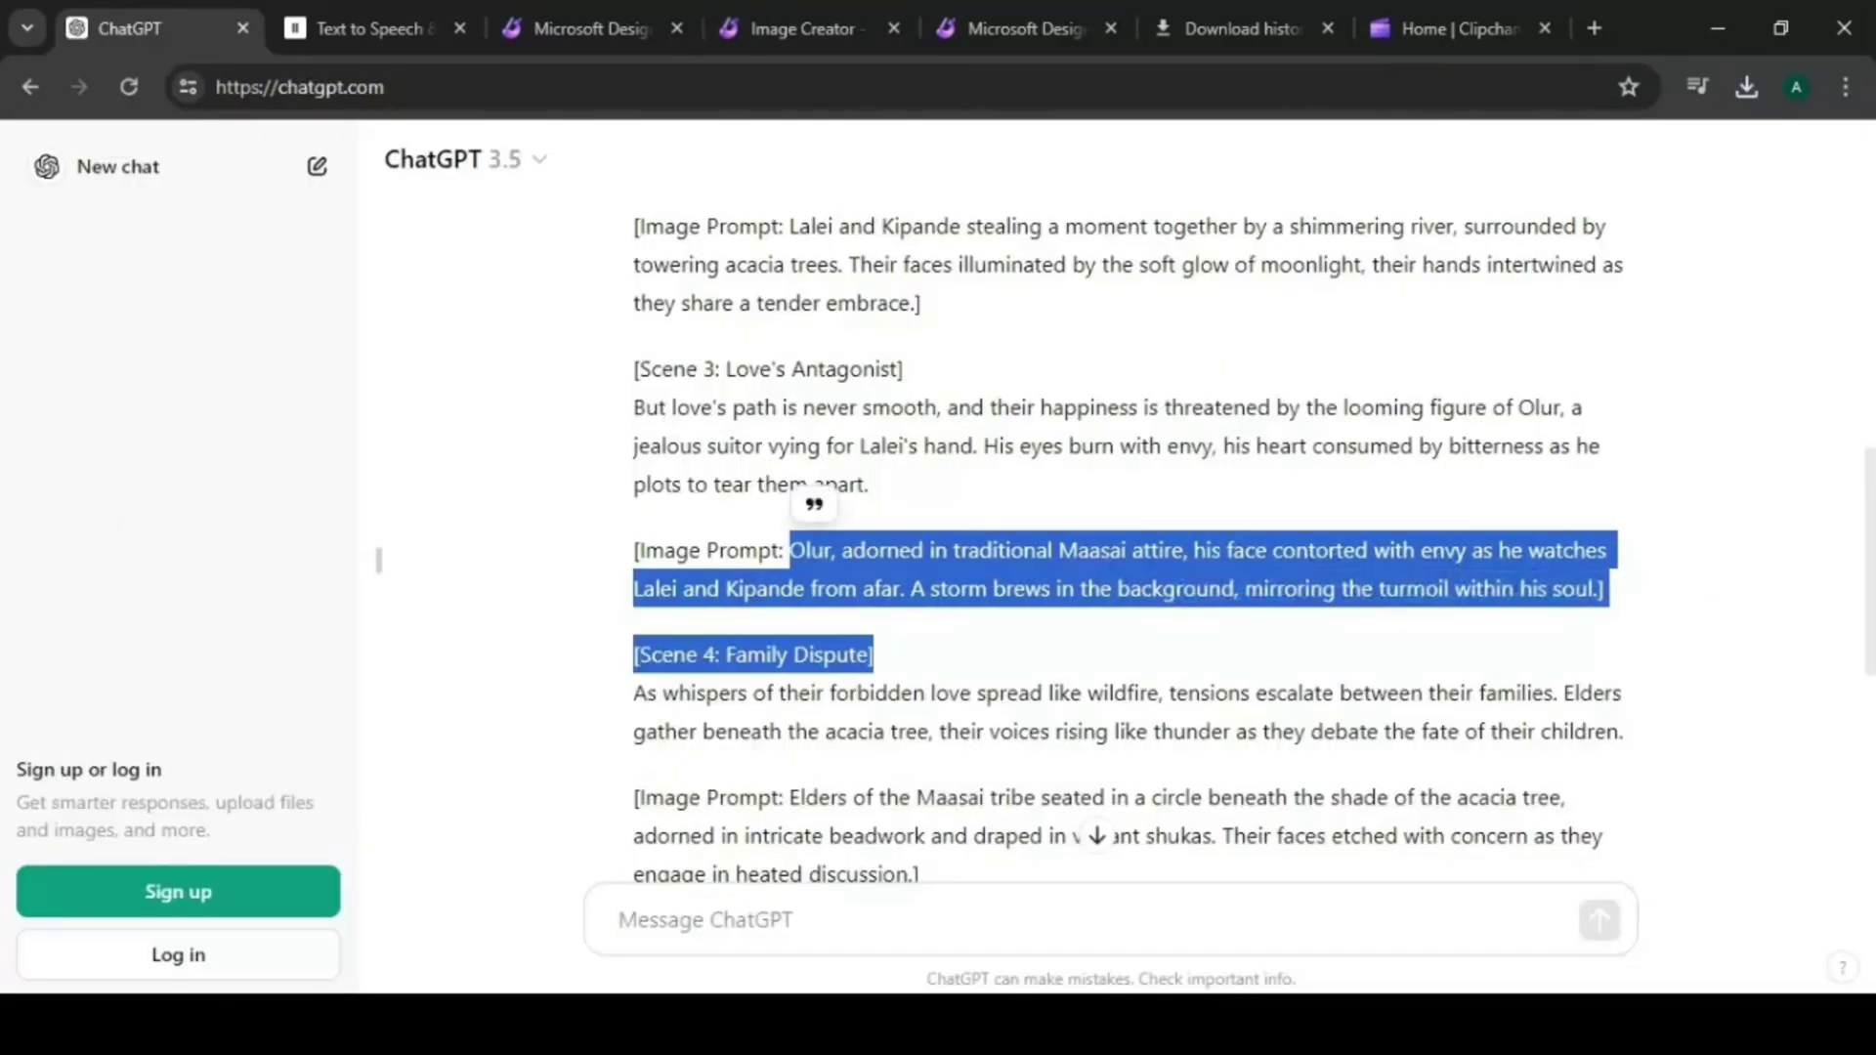
{"action": "key", "text": "ctrl+4"}
{"action": "left_click", "coordinate": [1453, 489]}
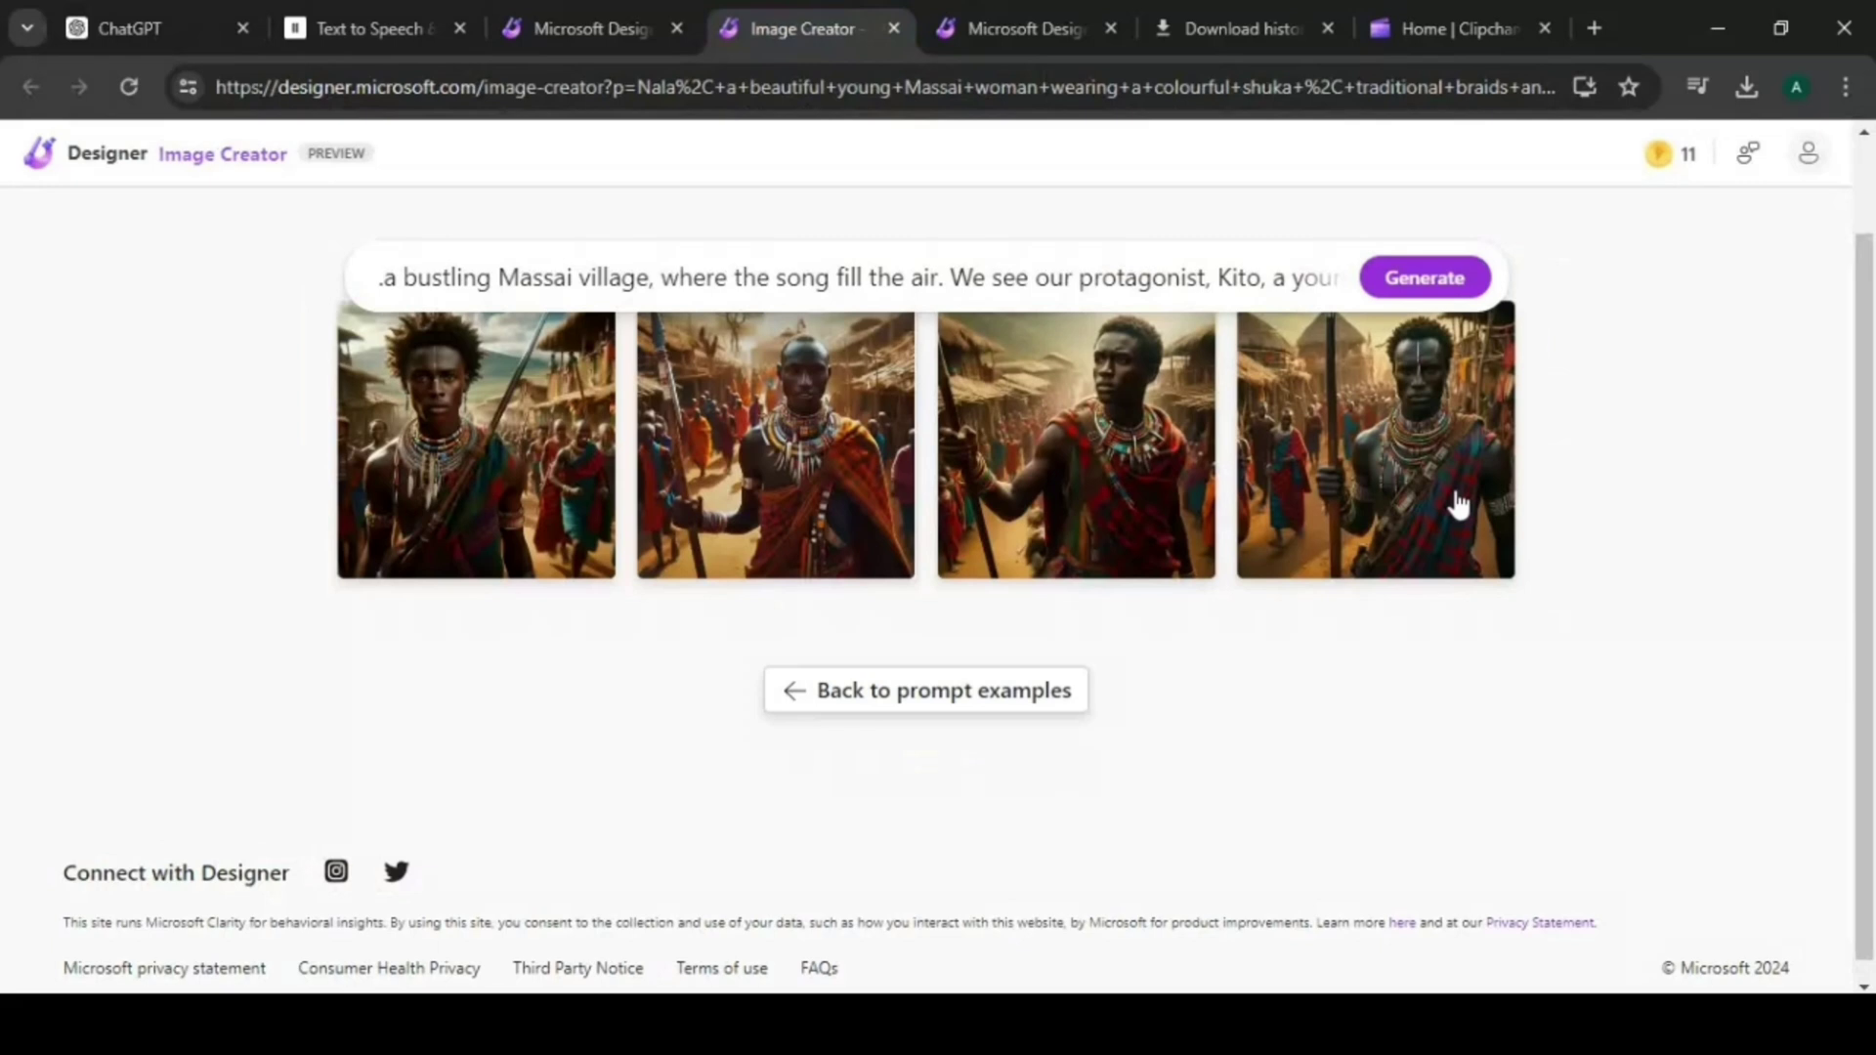
Review the four Kito village images and generate a new set with "handsome" added before "dark Massai warrior" in the prompt.
{"action": "left_click", "coordinate": [476, 445]}
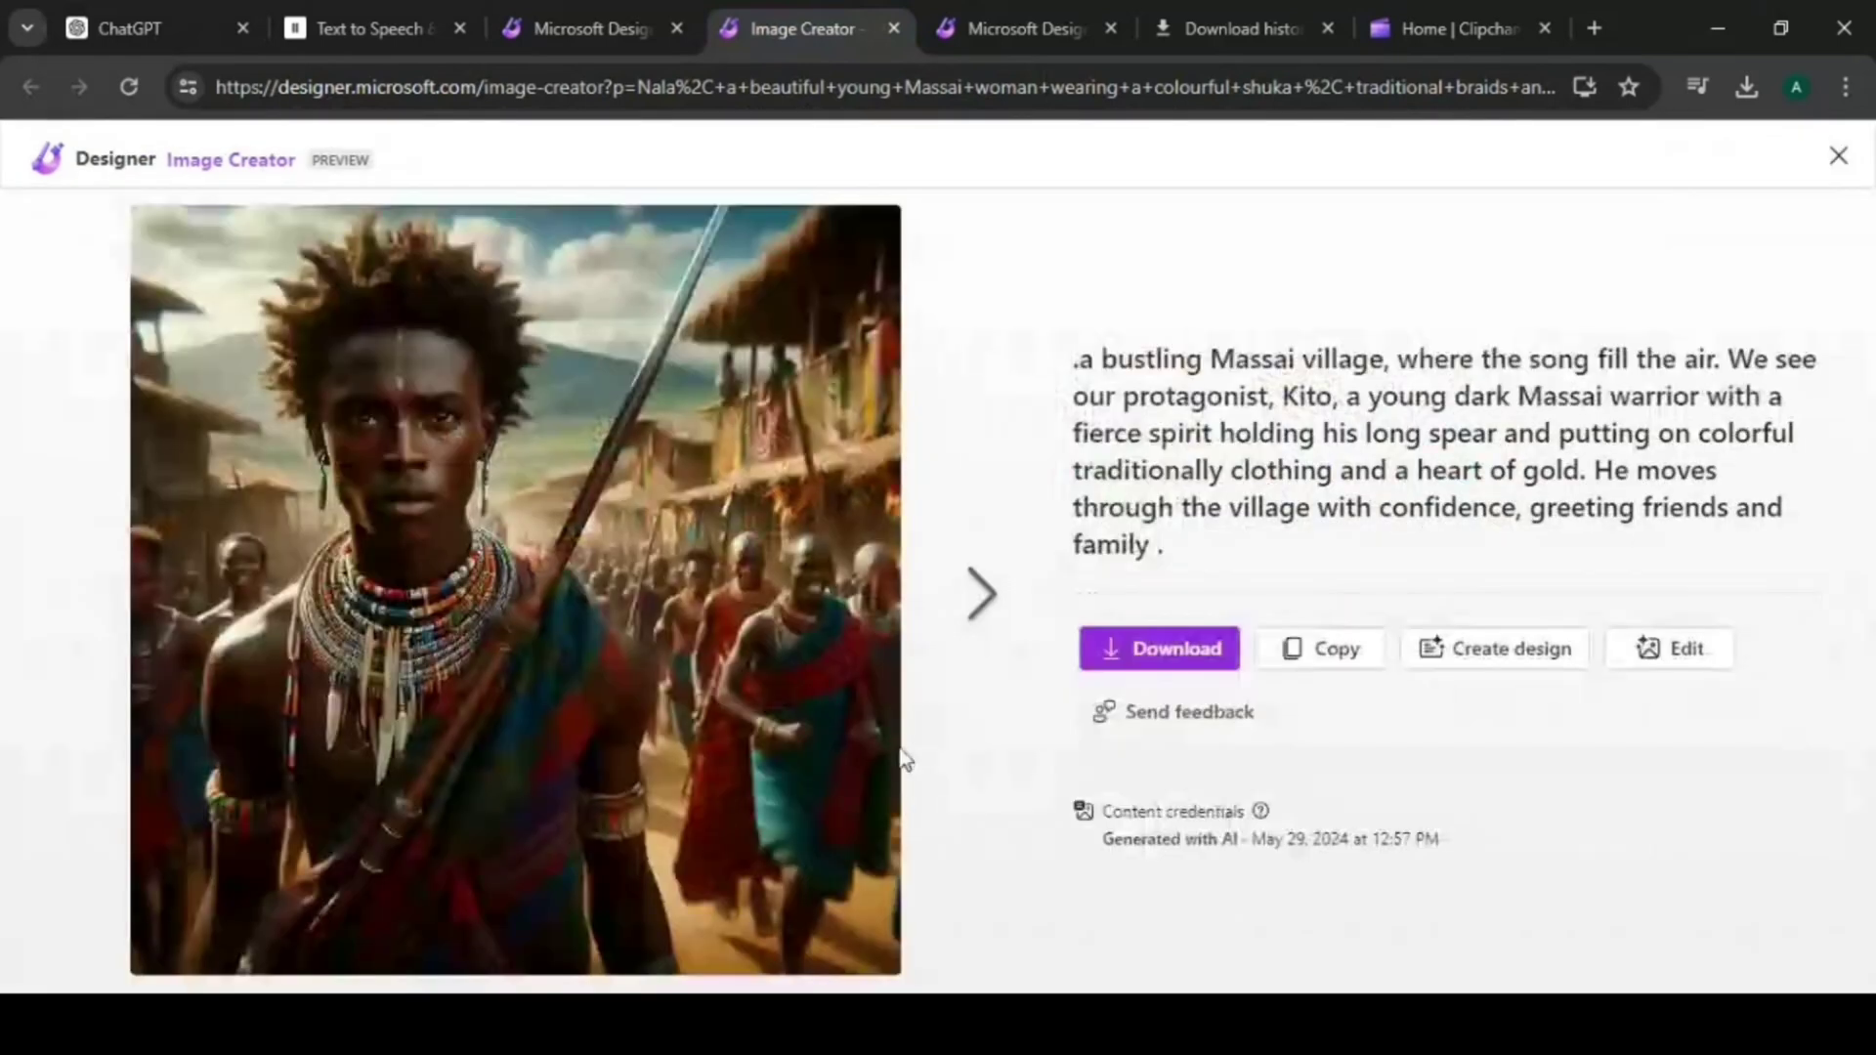
{"action": "left_click", "coordinate": [977, 593]}
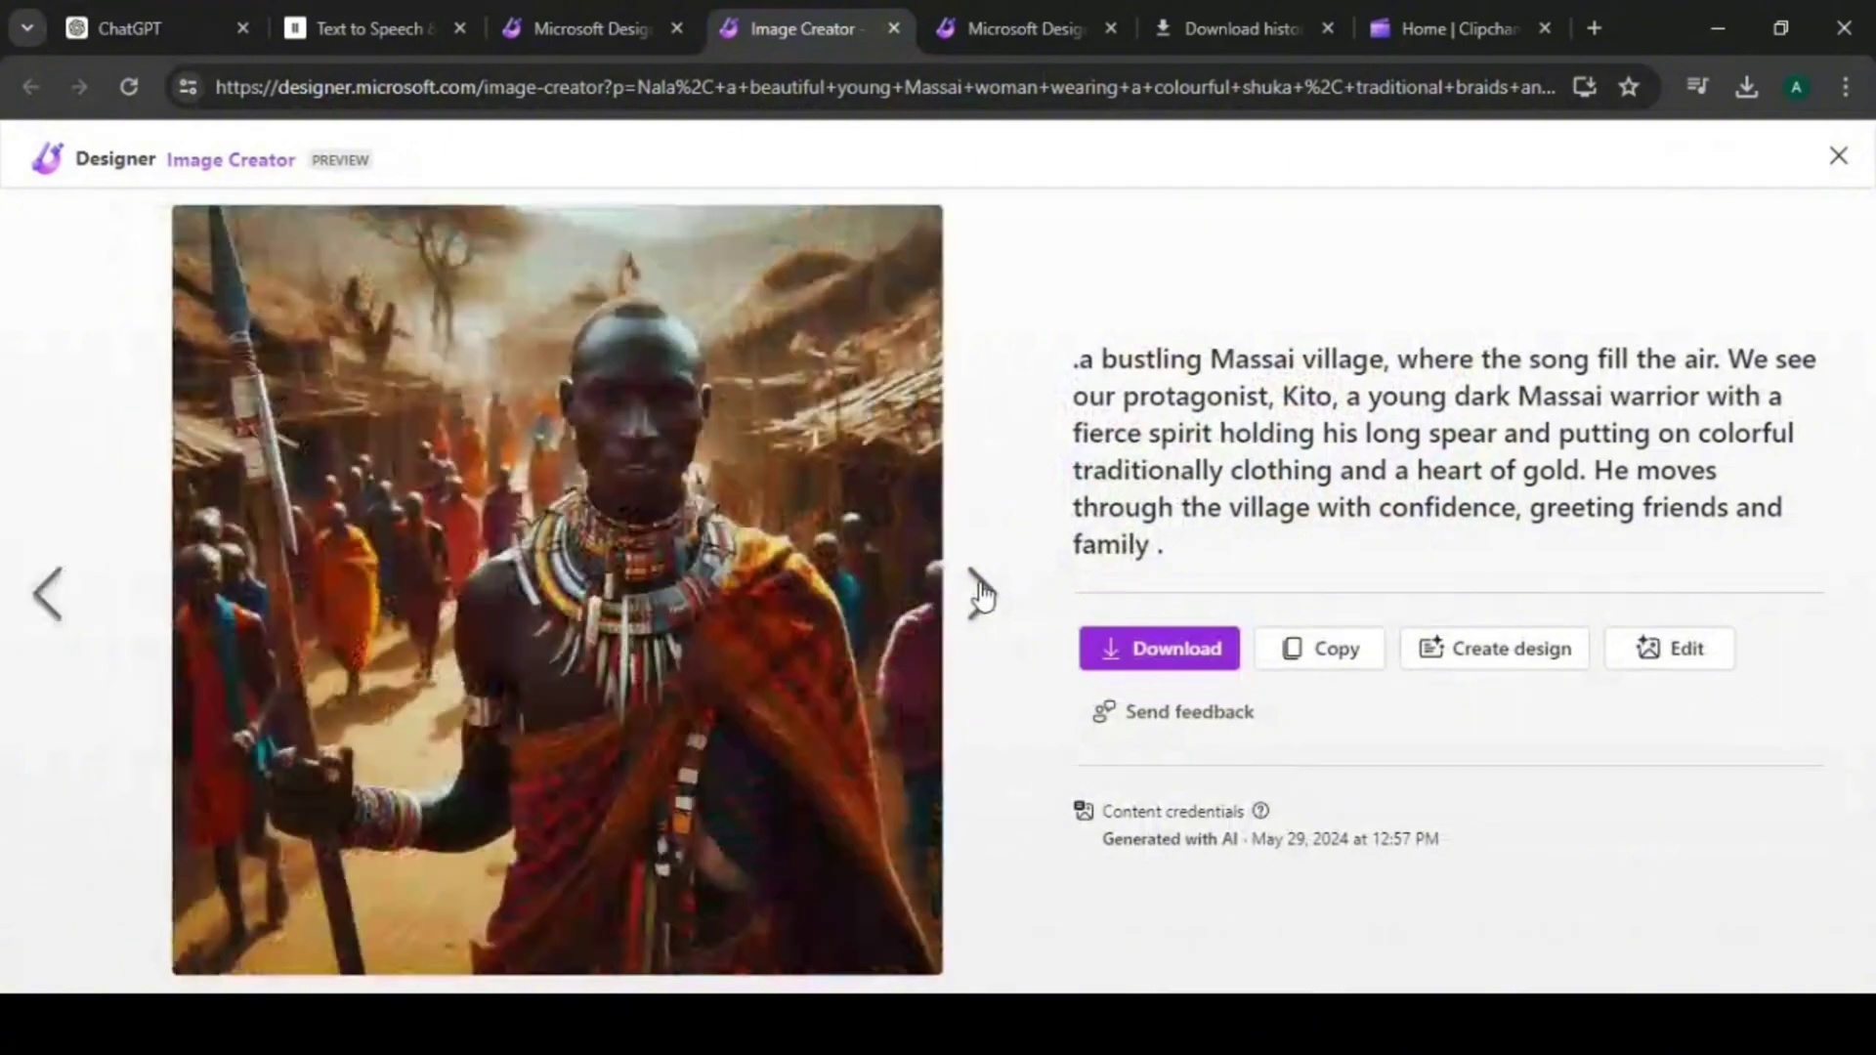
{"action": "left_click", "coordinate": [977, 593]}
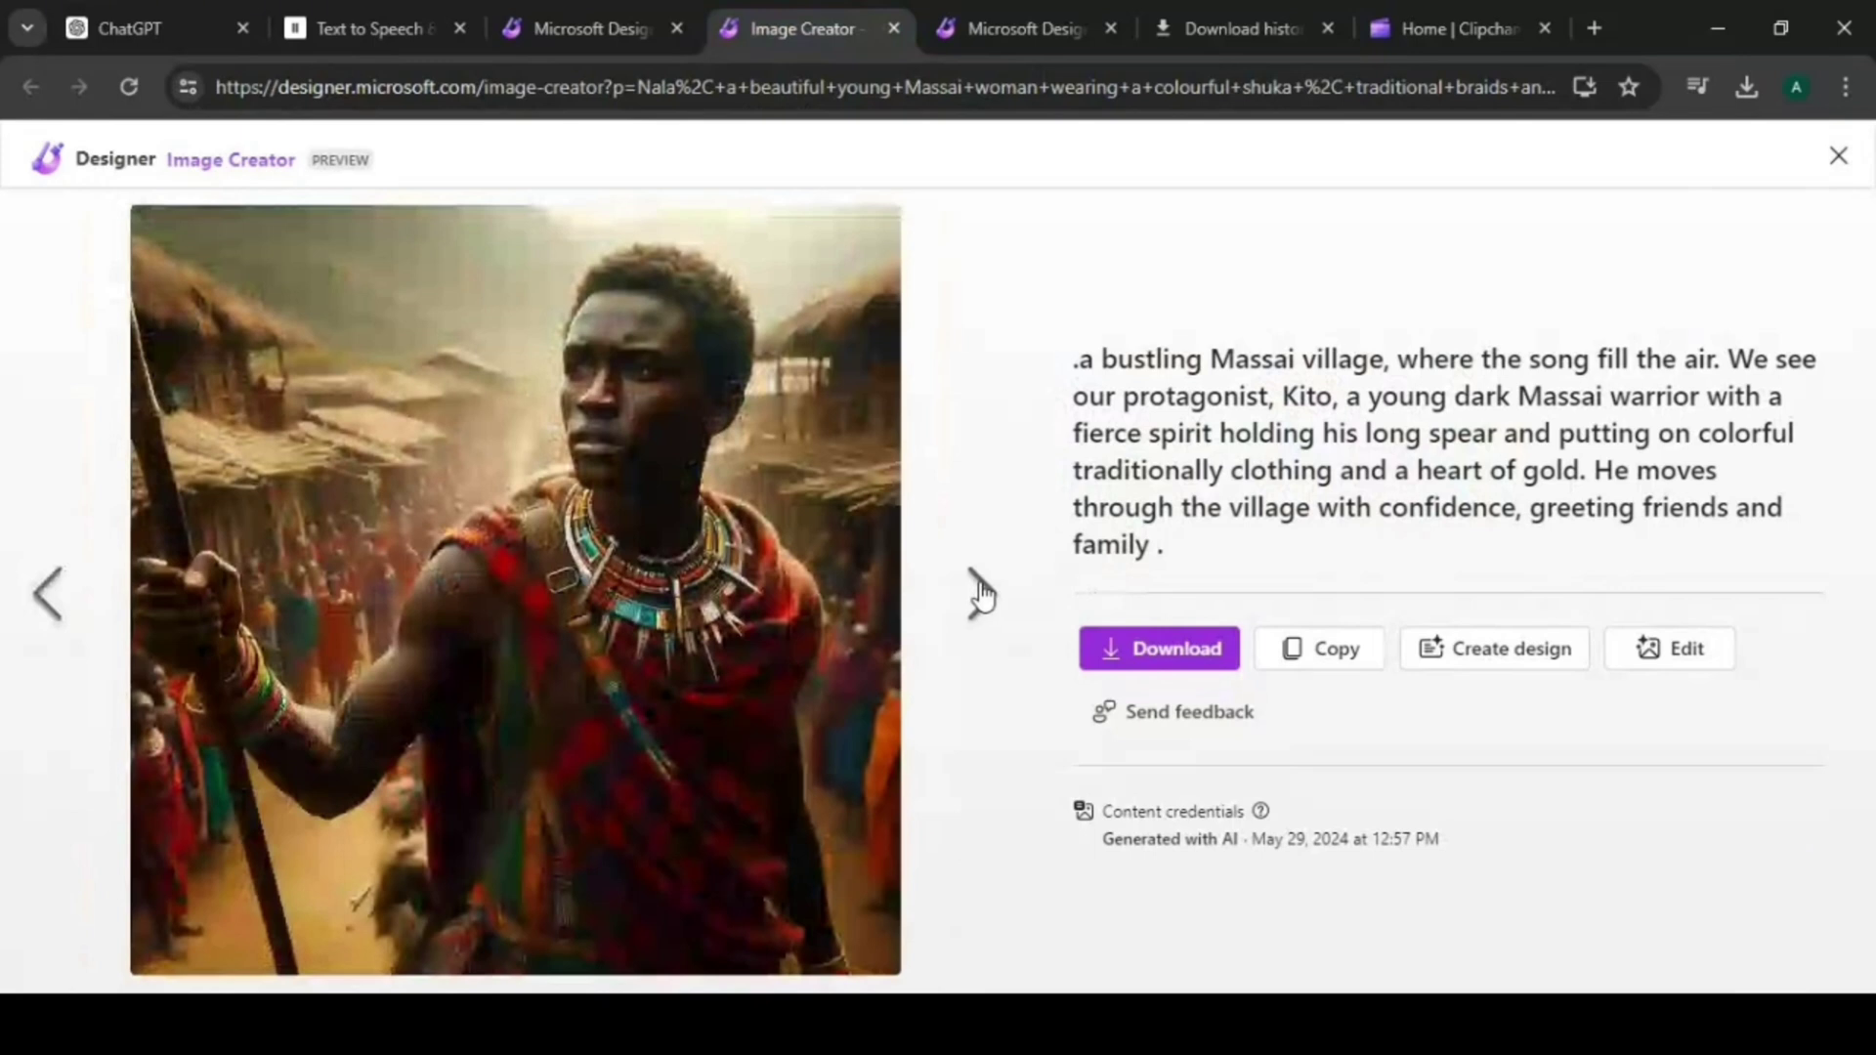
{"action": "left_click", "coordinate": [979, 593]}
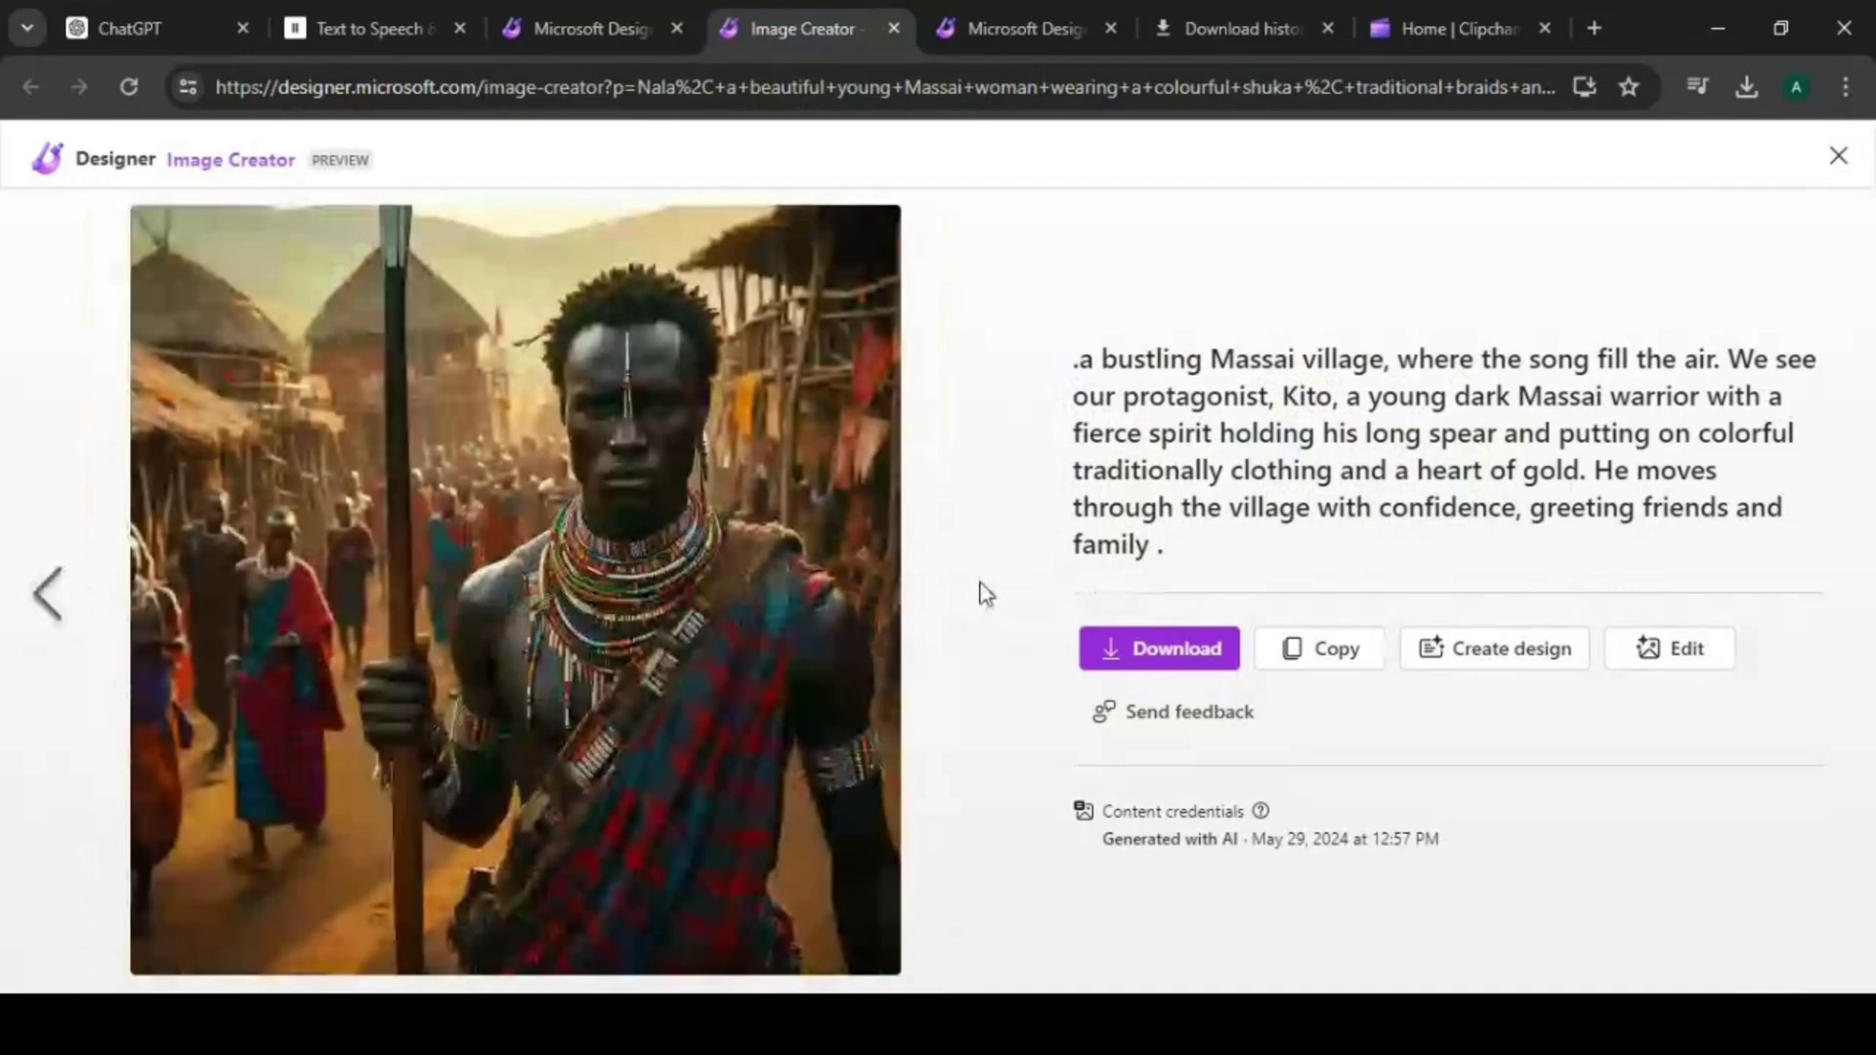
{"action": "left_click", "coordinate": [66, 592]}
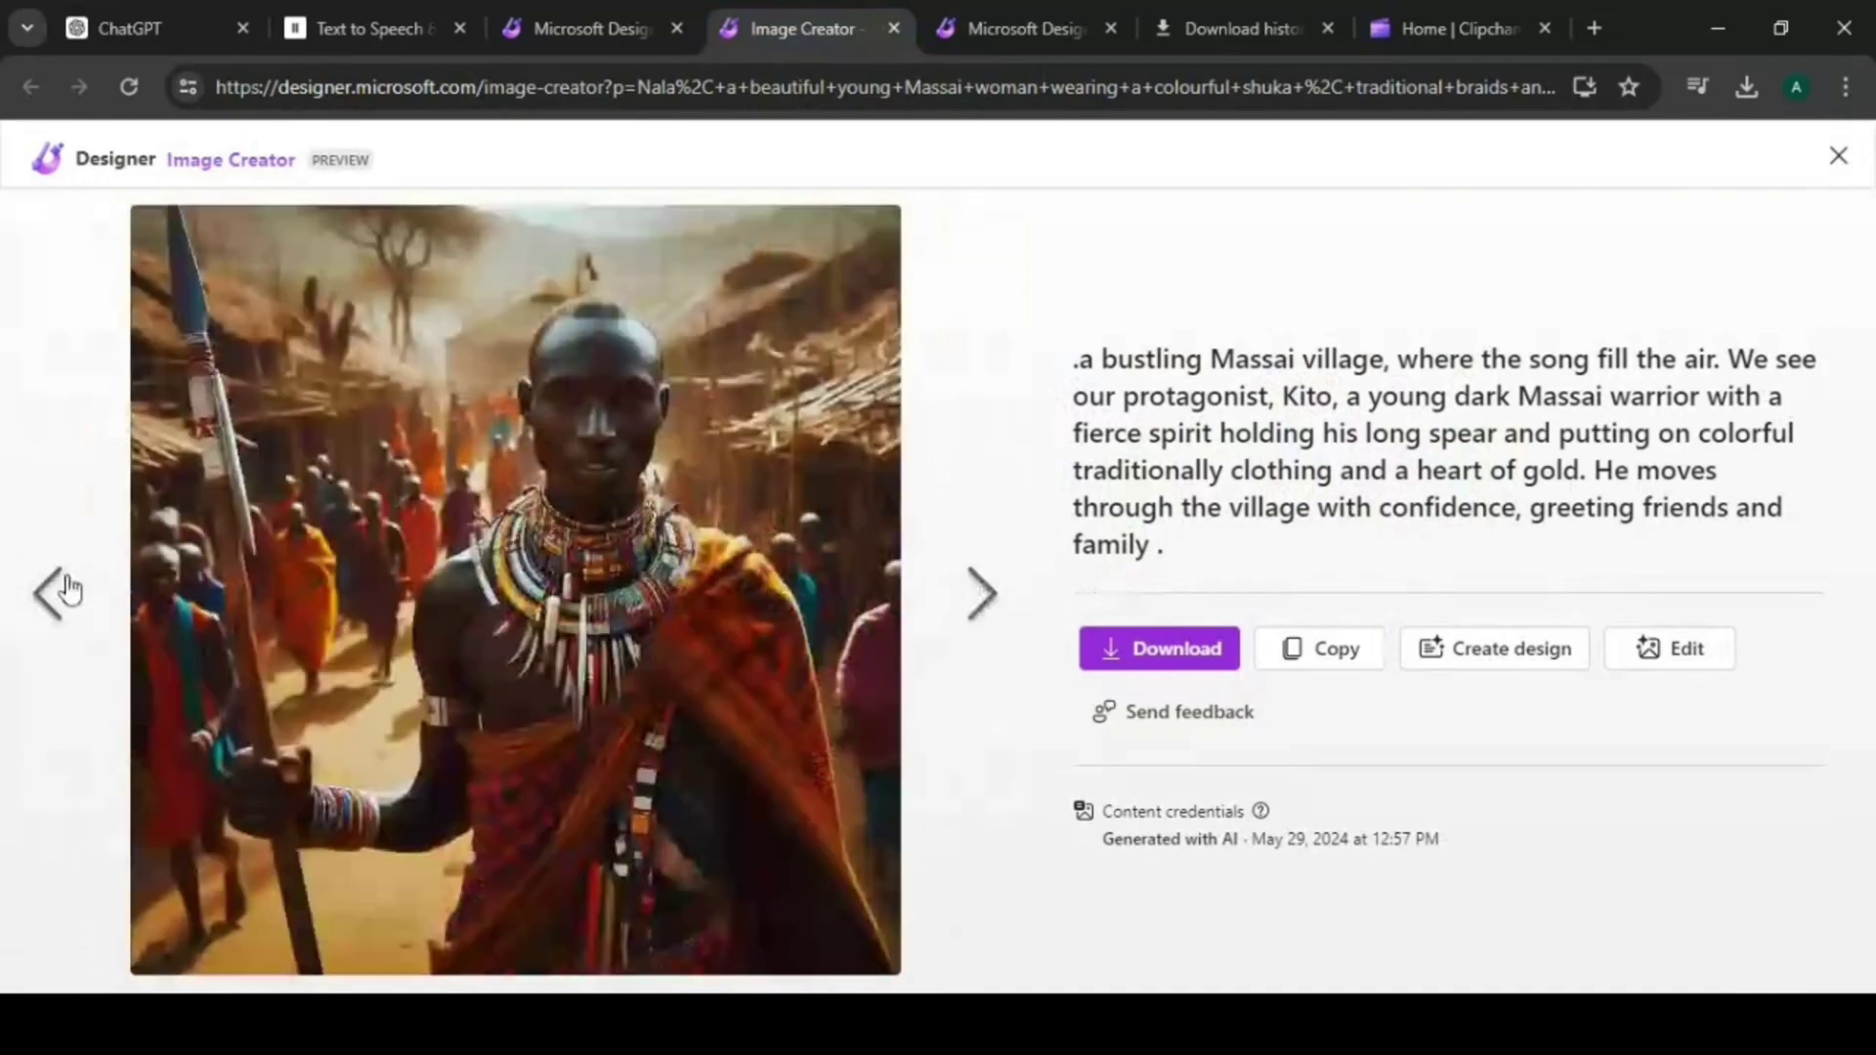
{"action": "key", "text": "Escape"}
{"action": "left_click", "coordinate": [1376, 254]}
{"action": "type", "text": "han"}
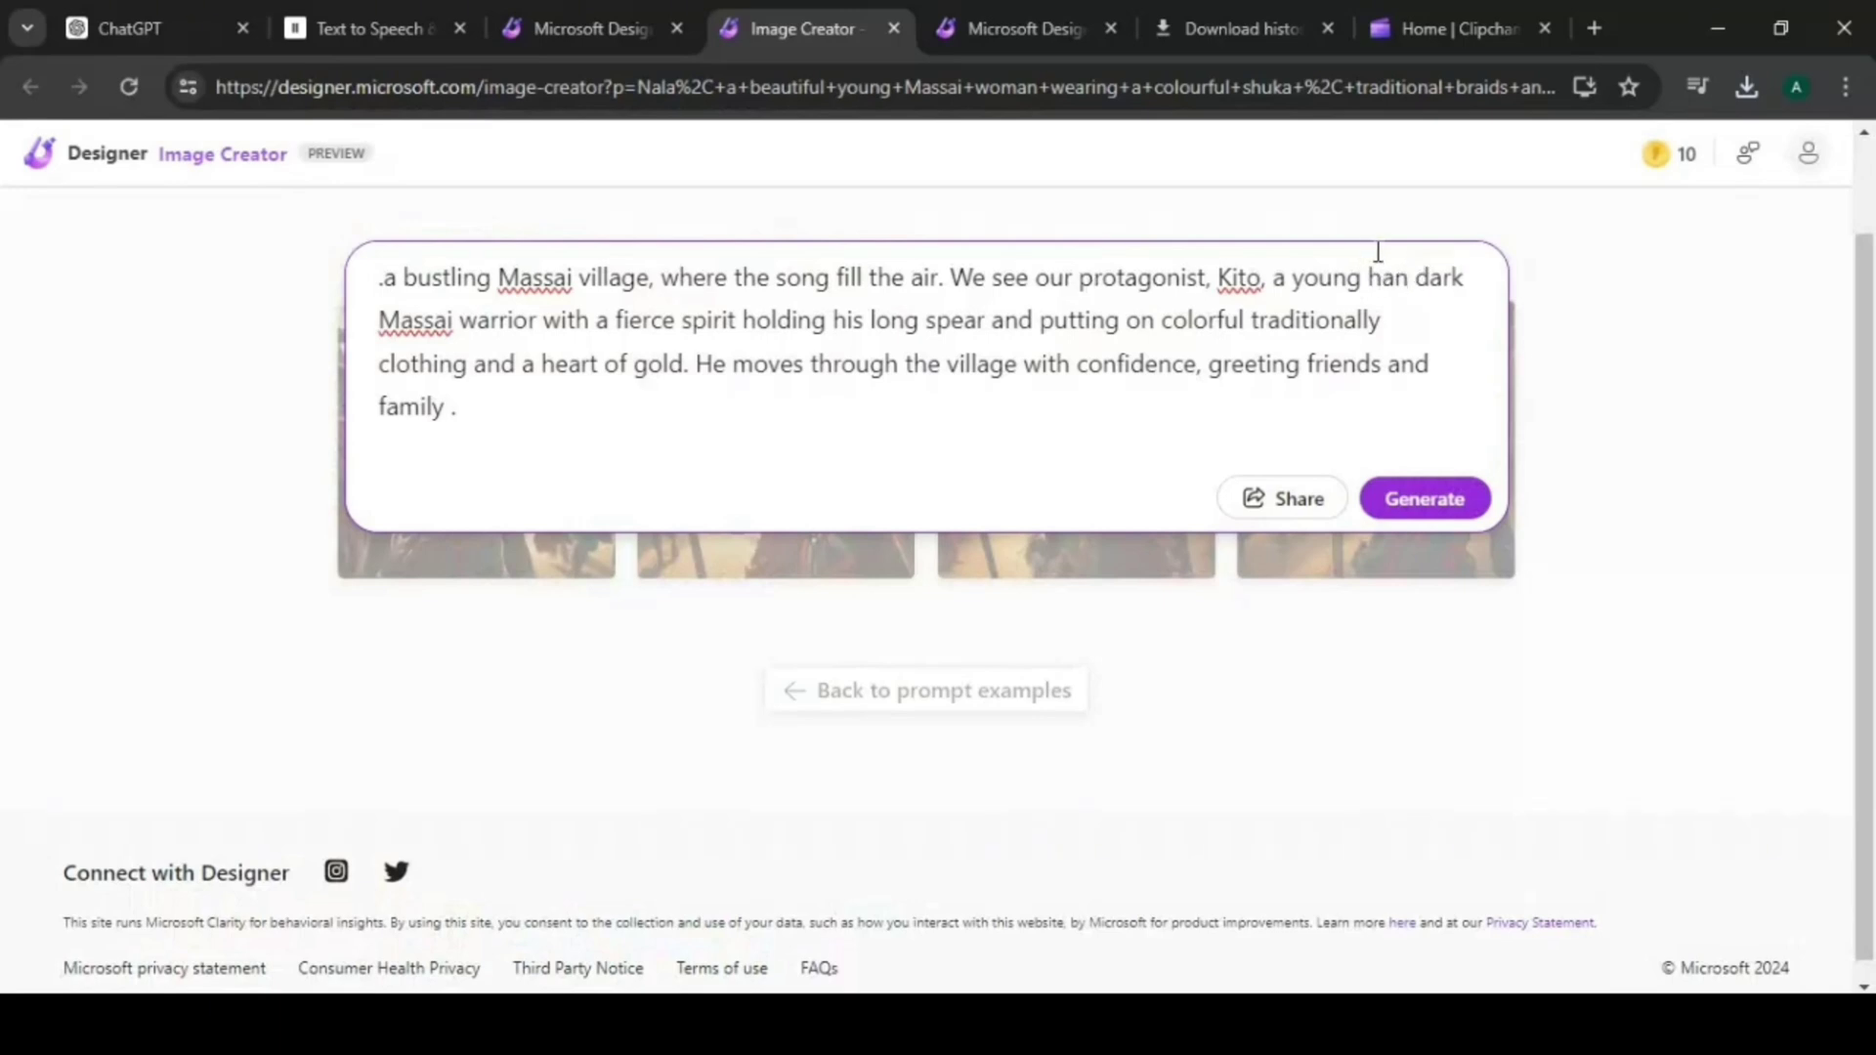
{"action": "type", "text": "dsom"}
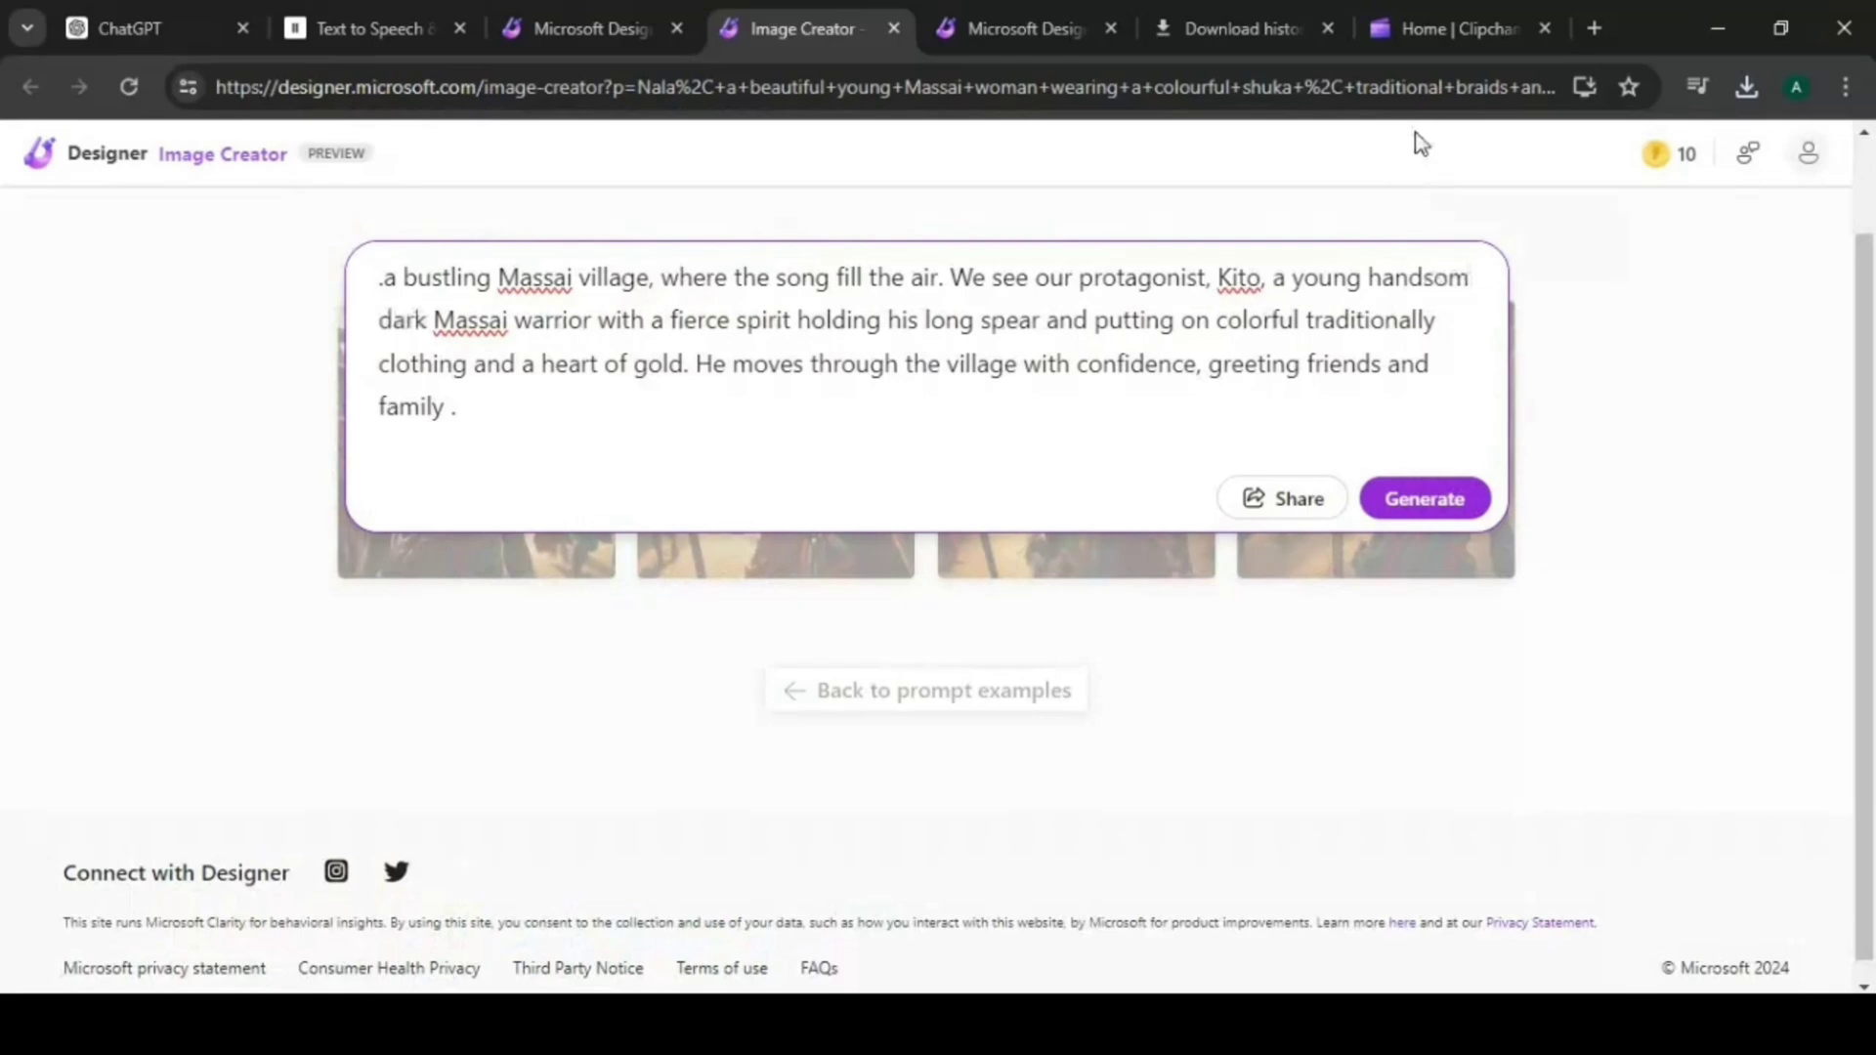
{"action": "type", "text": "e"}
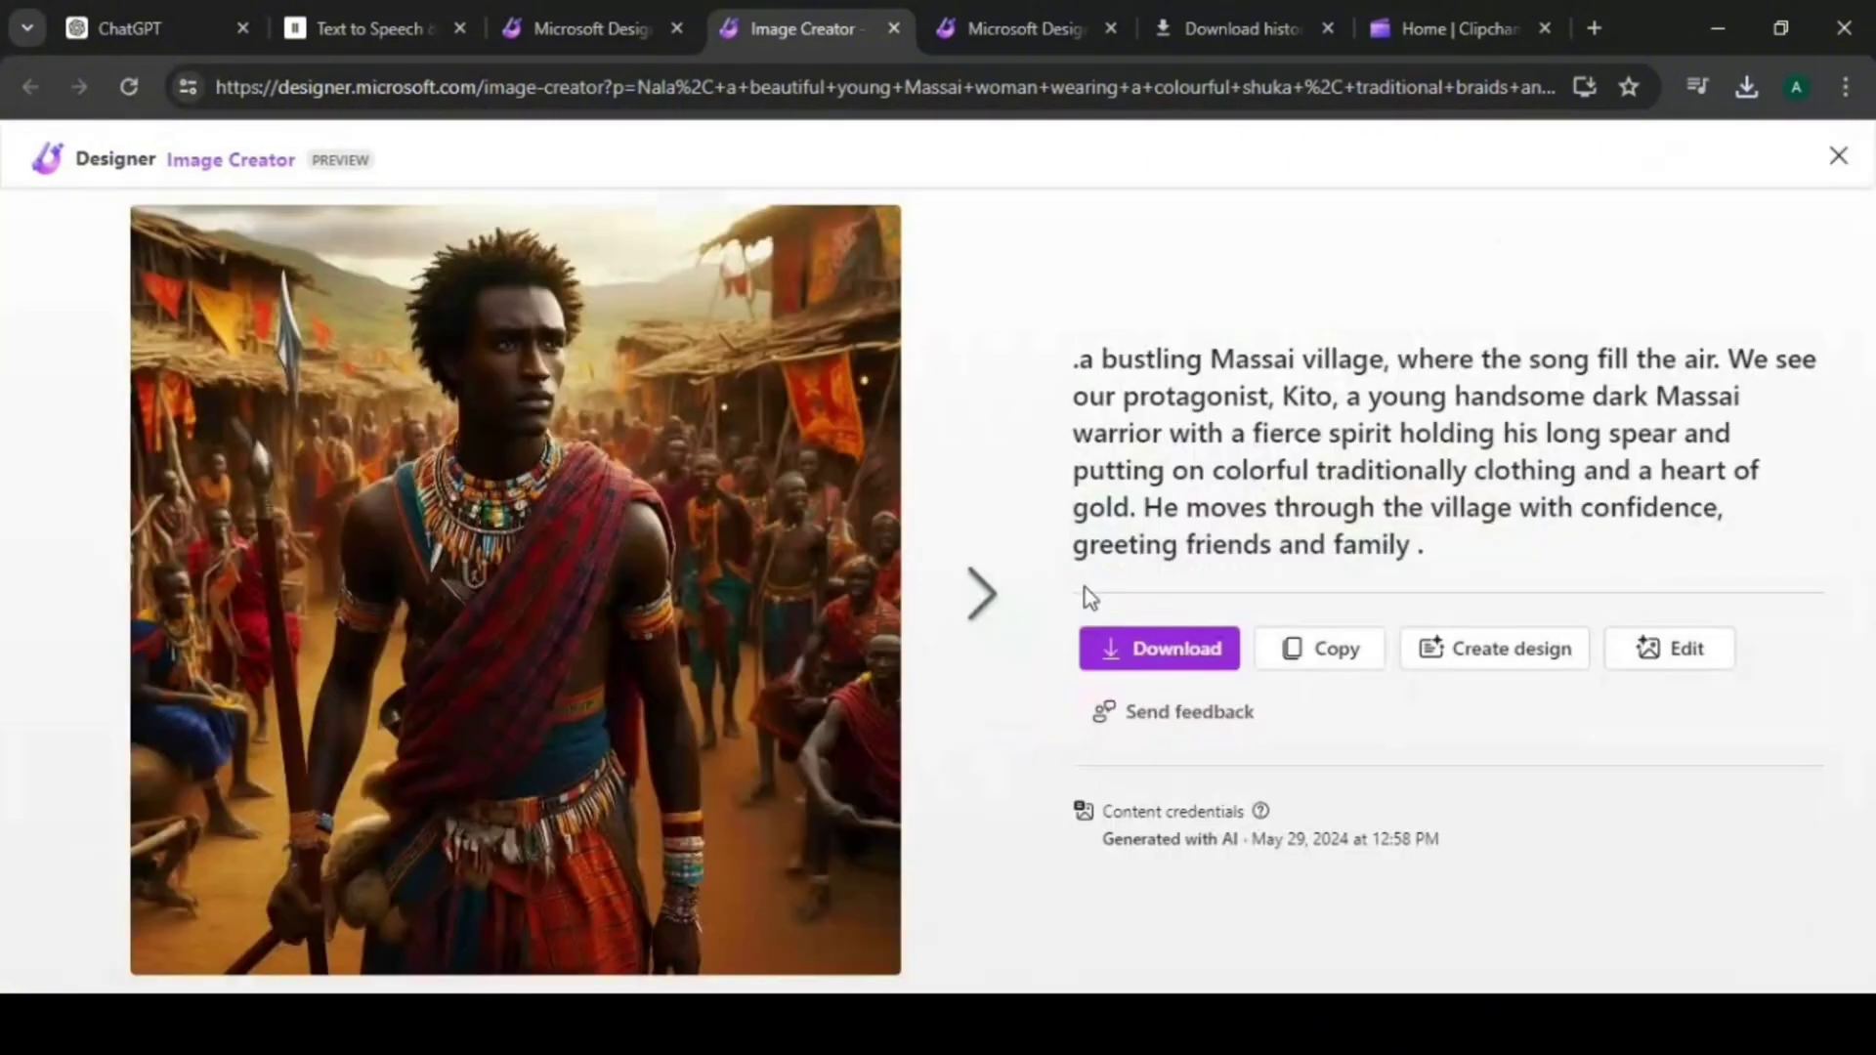
Compare the new handsome Kito images and download the first one, with the red plaid drape and crowded village behind him.
{"action": "left_click", "coordinate": [995, 607]}
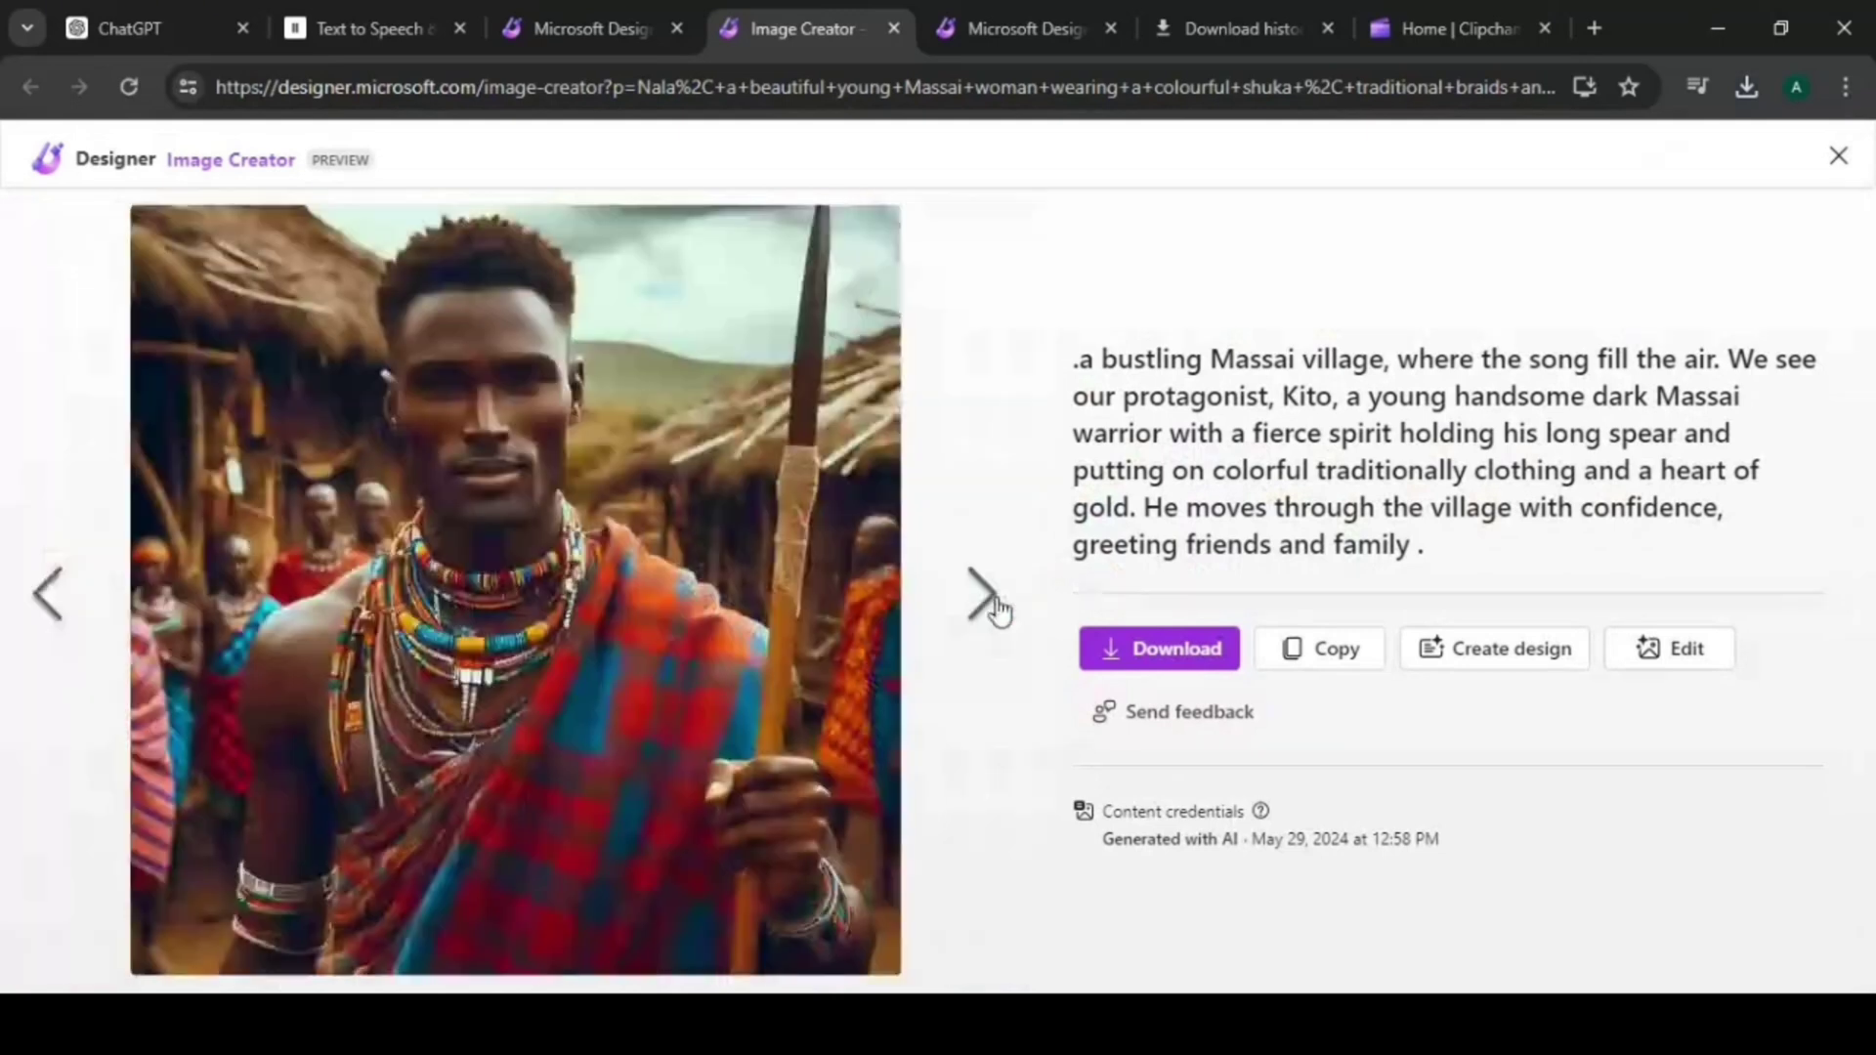
{"action": "left_click", "coordinate": [989, 596]}
{"action": "left_click", "coordinate": [39, 598]}
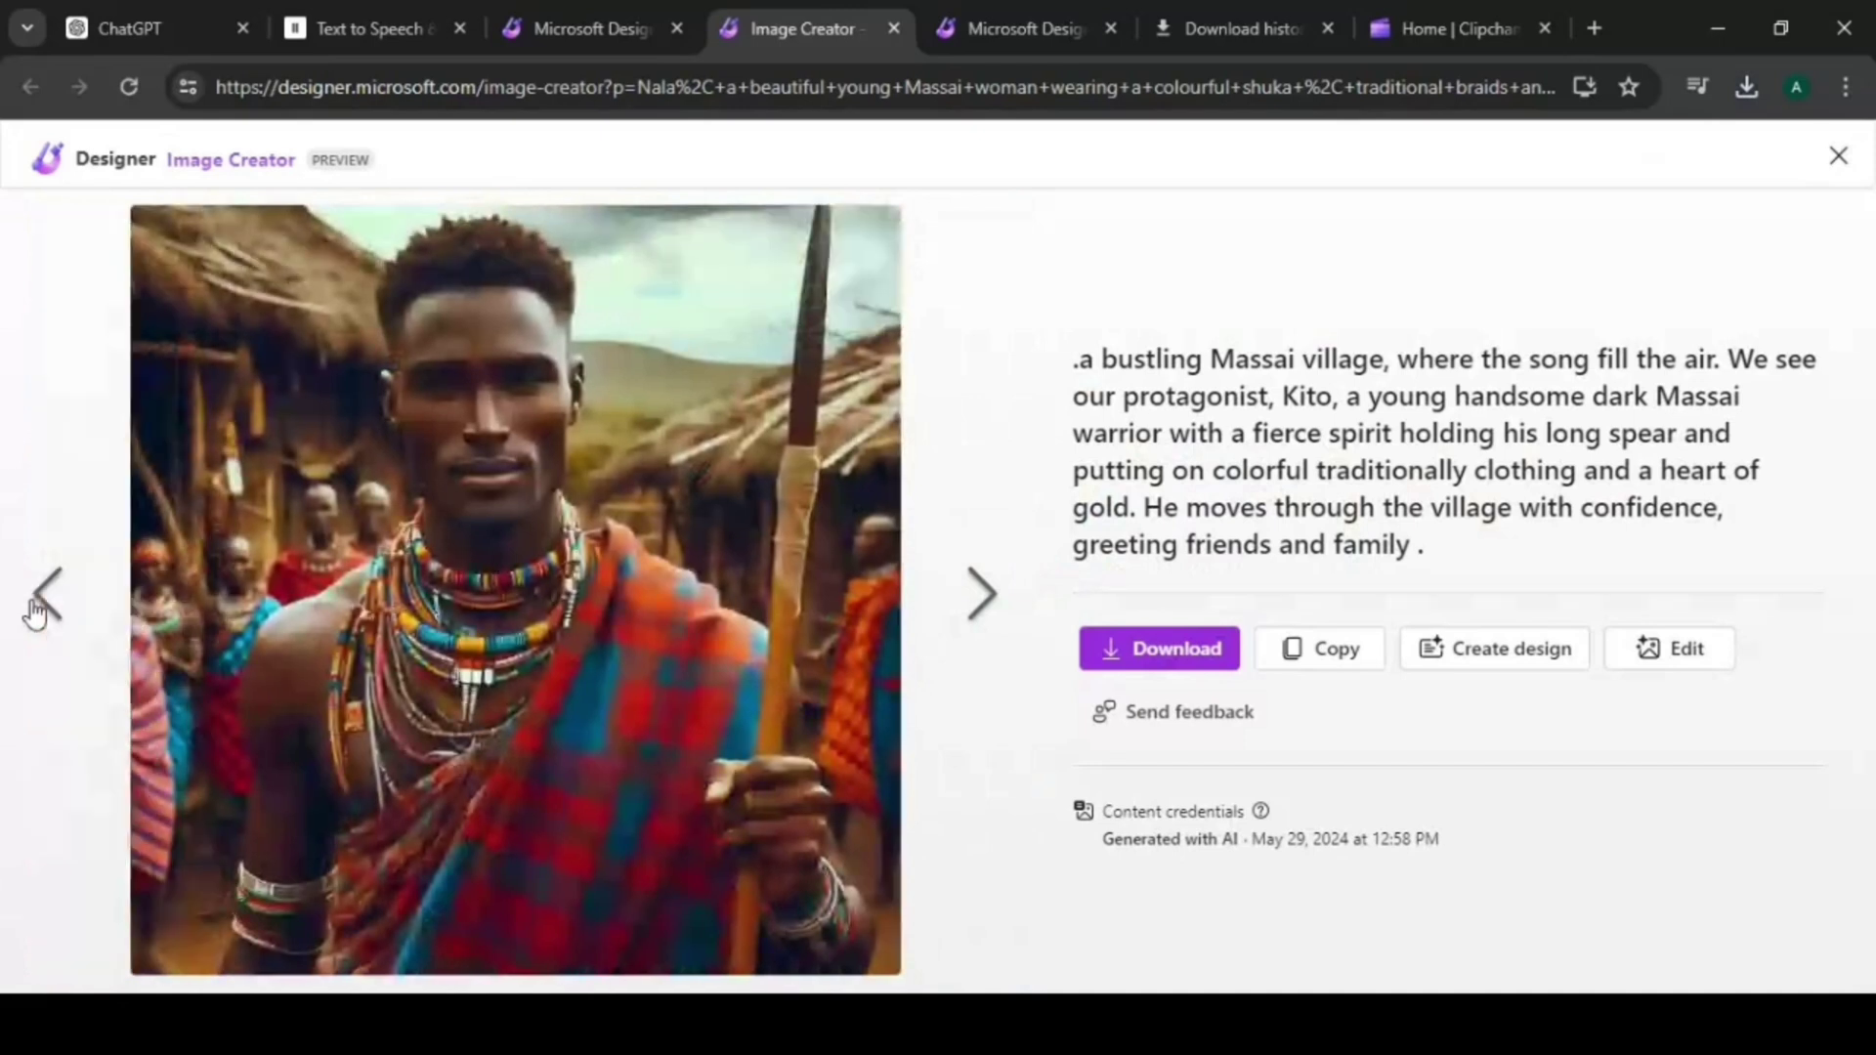
{"action": "left_click", "coordinate": [35, 613]}
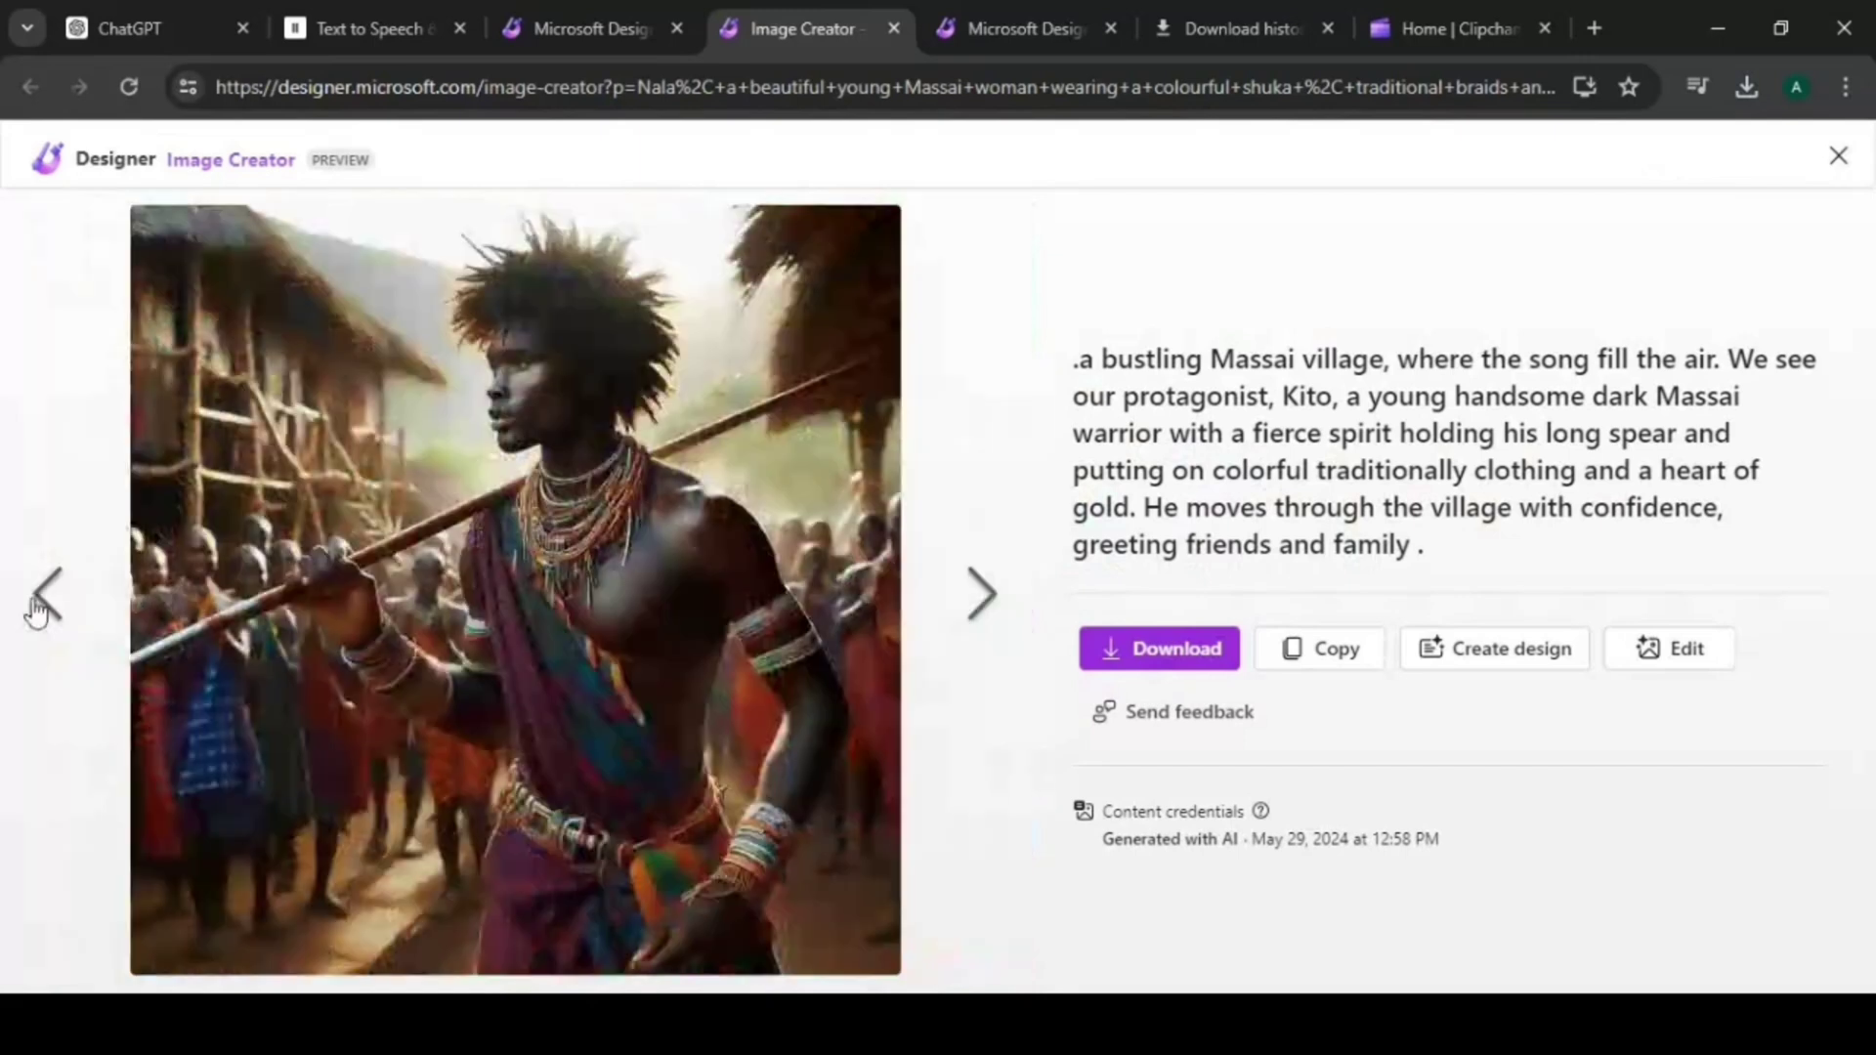
{"action": "left_click", "coordinate": [37, 606]}
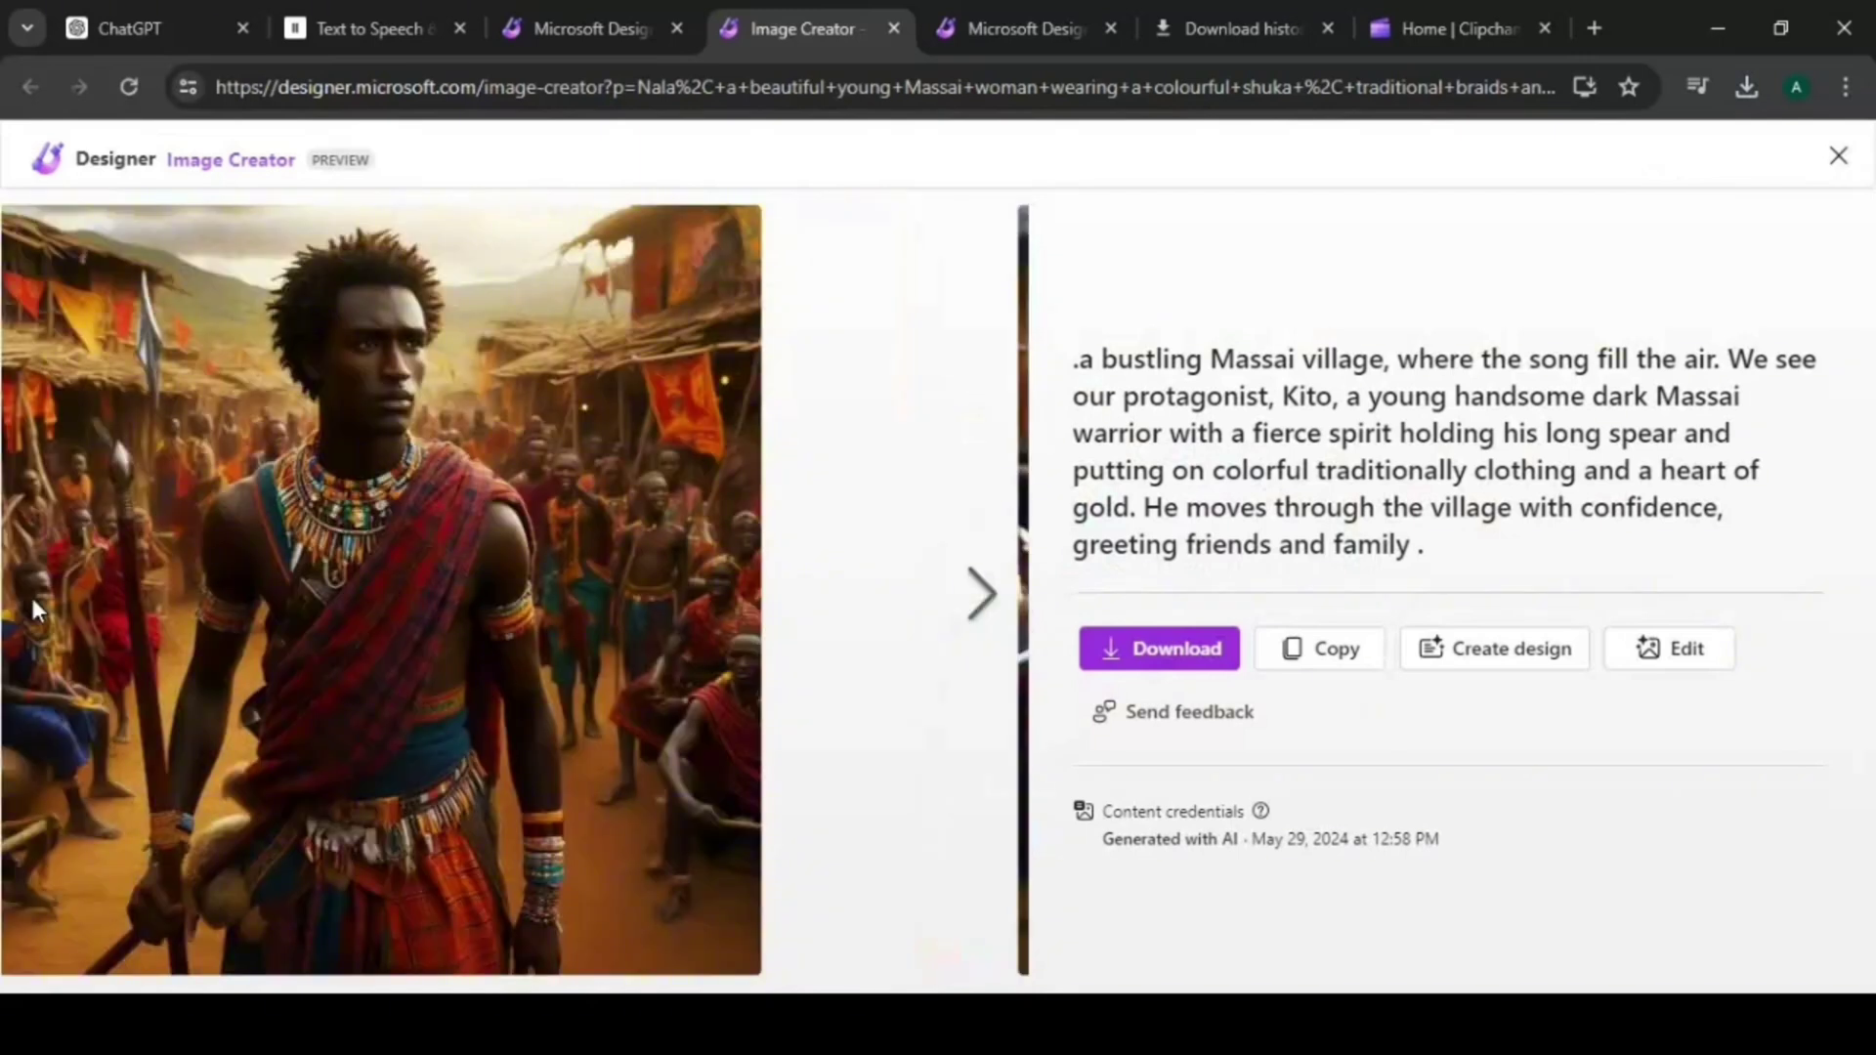
{"action": "left_click", "coordinate": [1172, 657]}
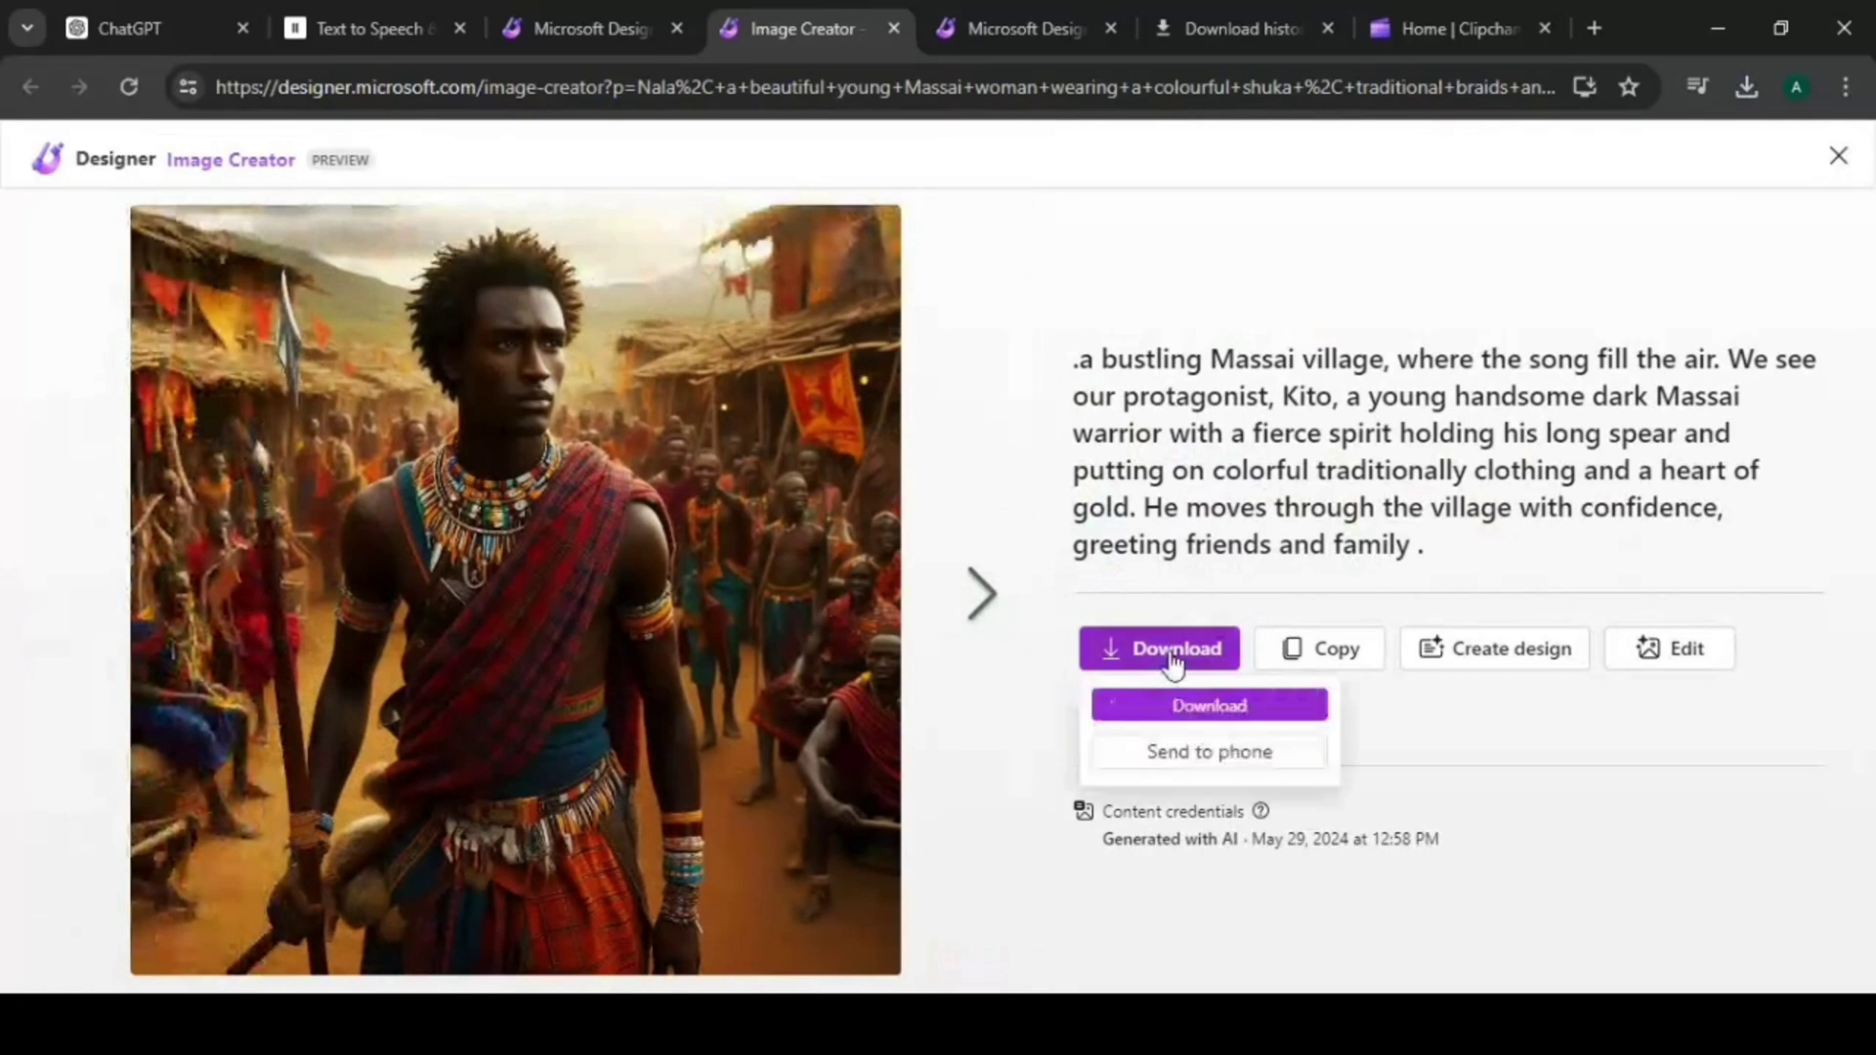
Download the last image in the set, with Kito facing forward and holding his spear upright on the village path.
{"action": "left_click", "coordinate": [985, 598]}
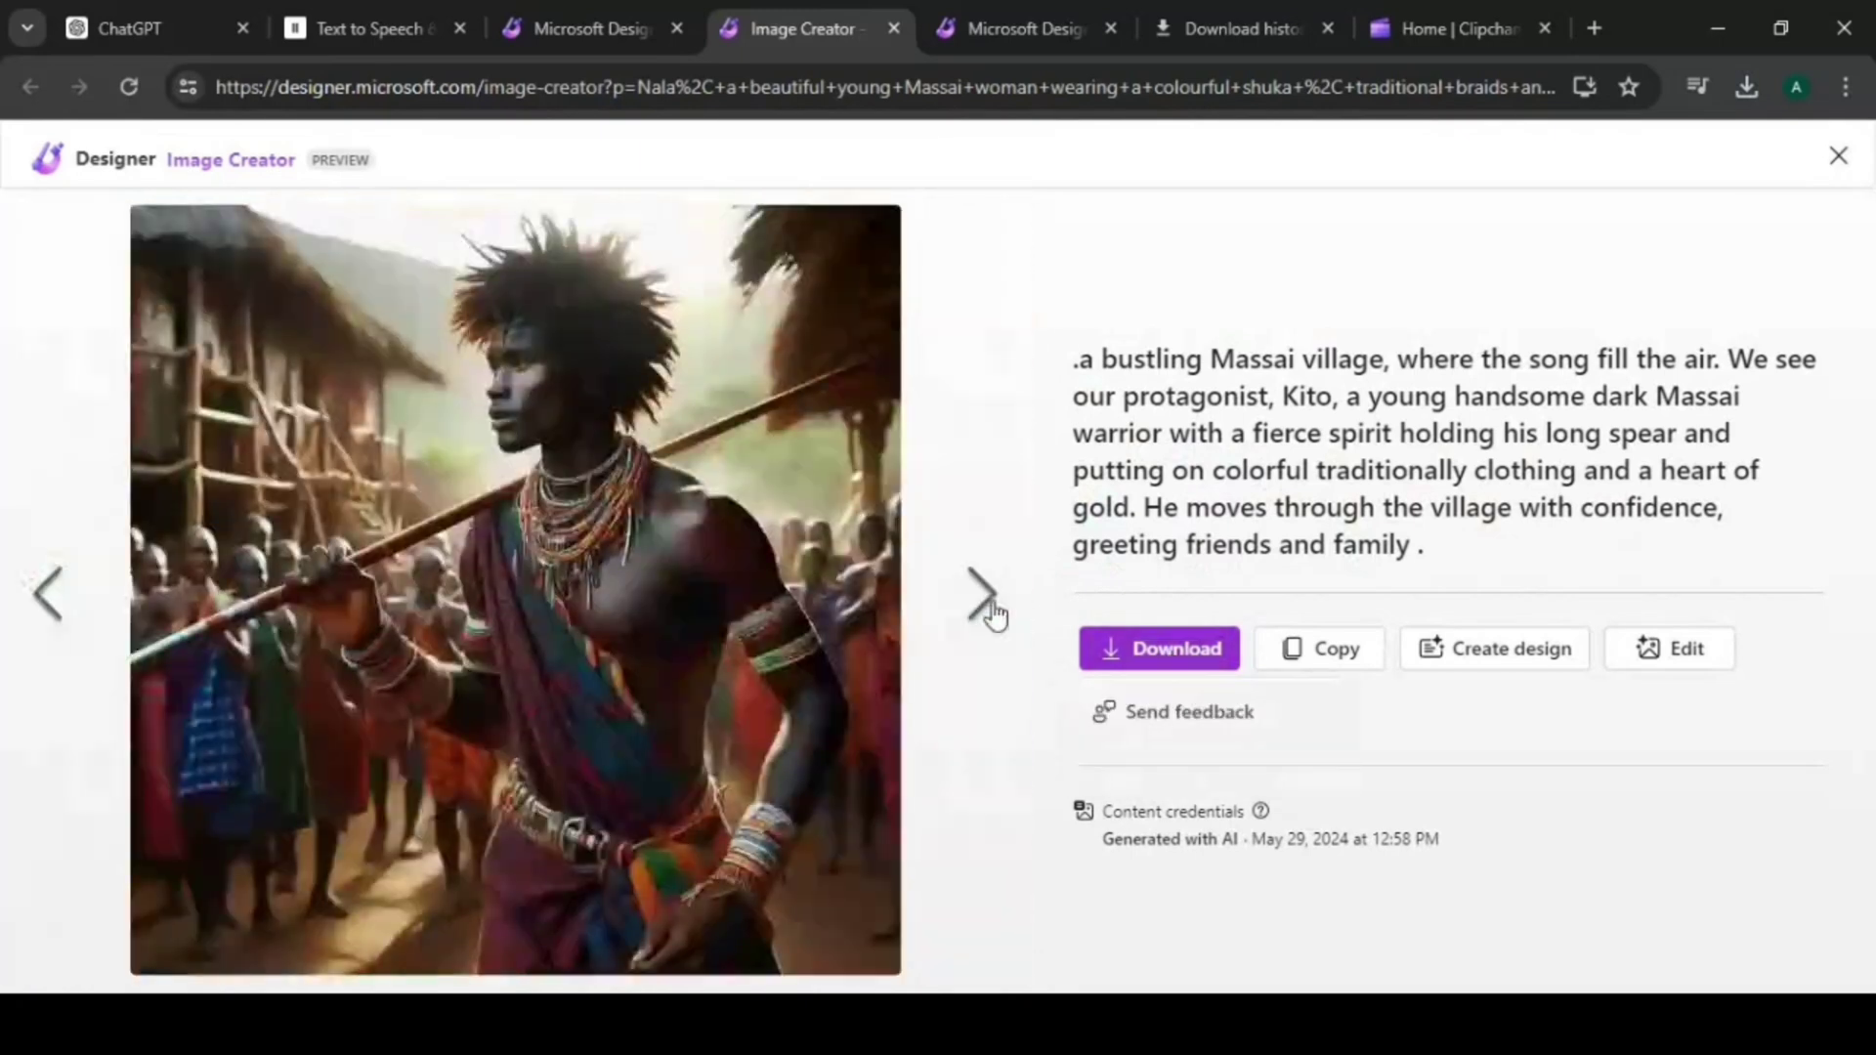
{"action": "left_click", "coordinate": [993, 611]}
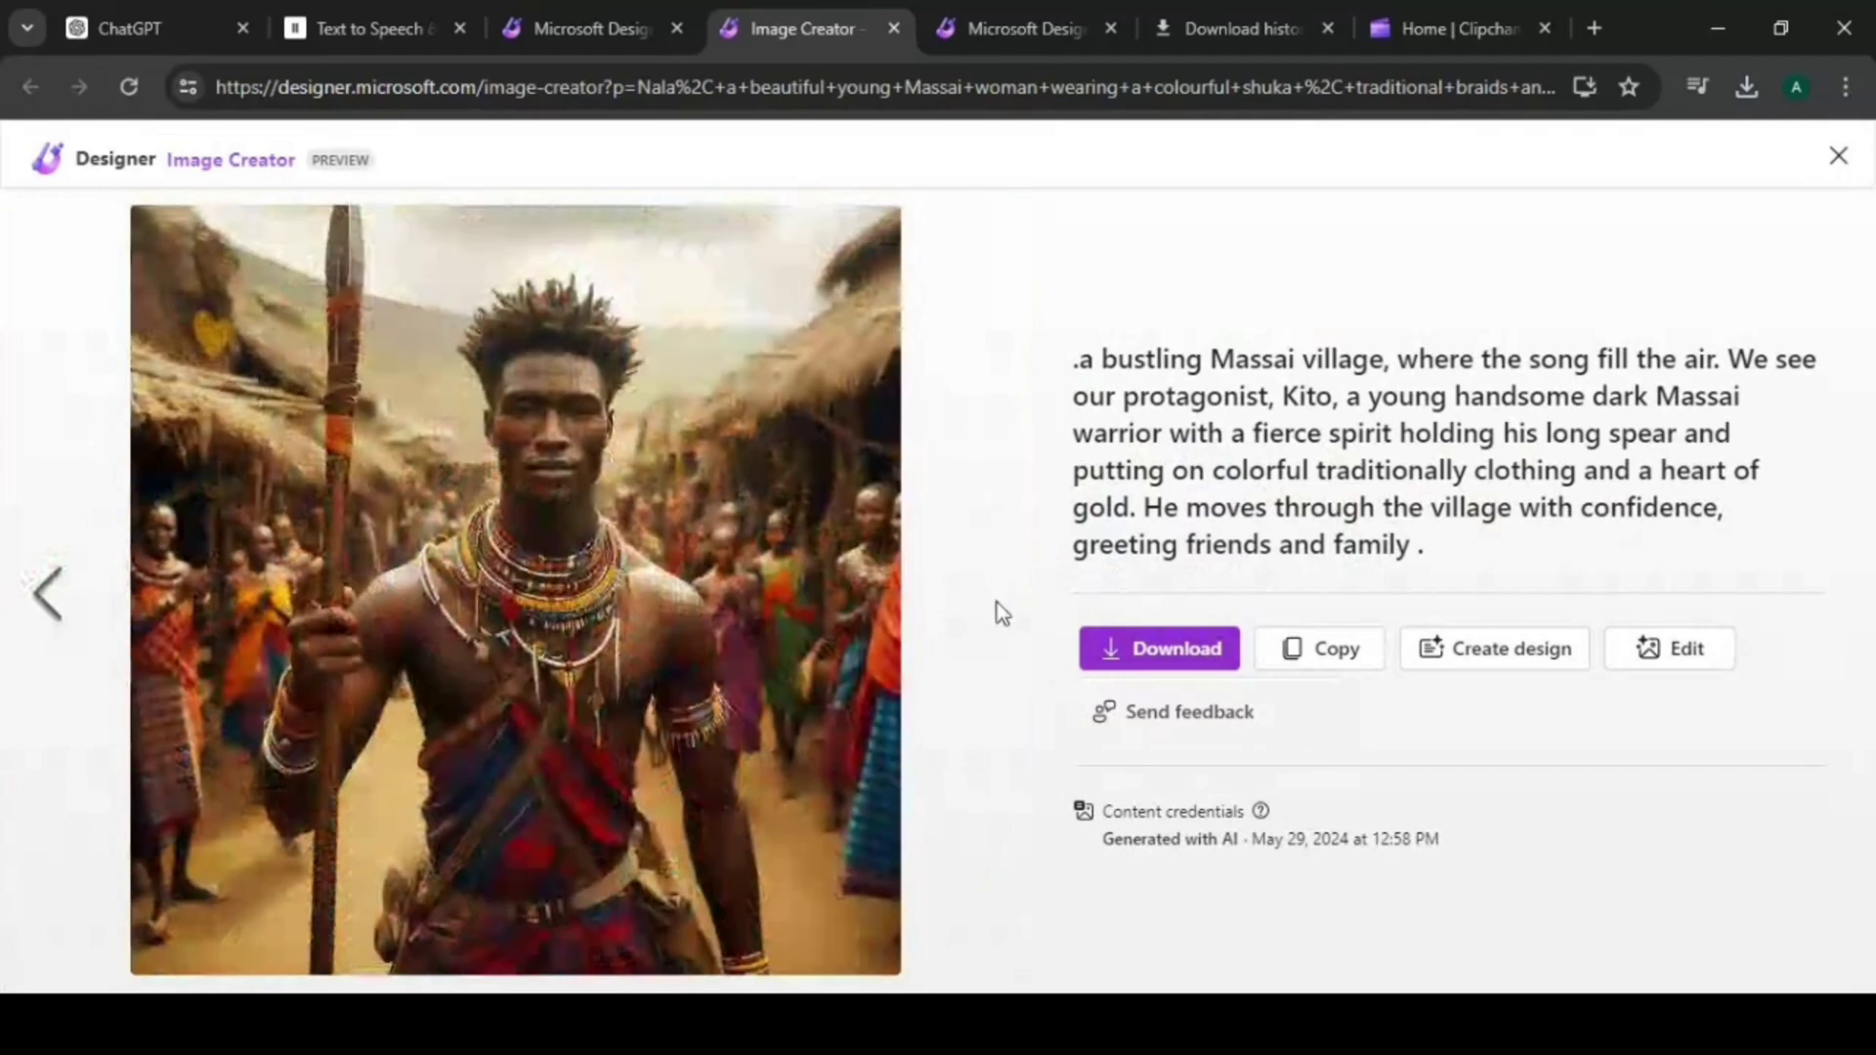
{"action": "left_click", "coordinate": [1174, 668]}
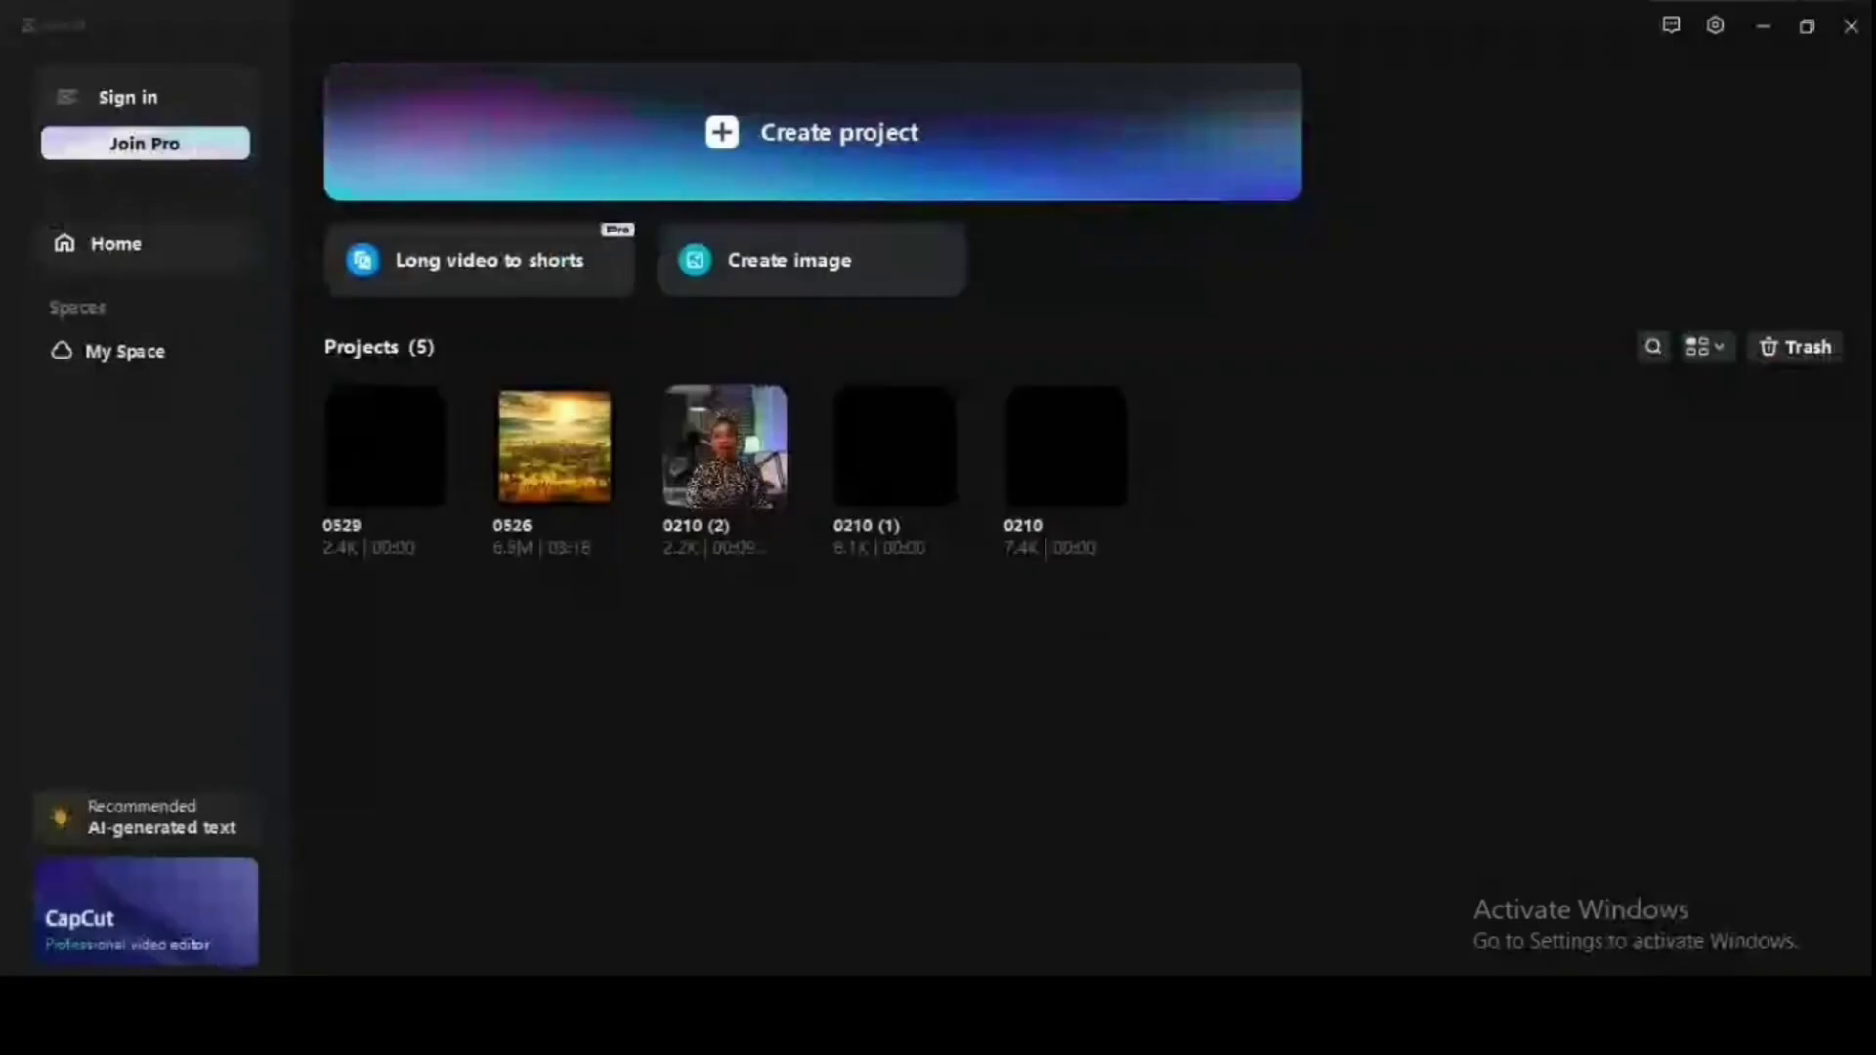
Create a new project in CapCut and extract the audio from "Untitled video - Made with Clipchamp (6)".
{"action": "mouse_move", "coordinate": [1215, 970]}
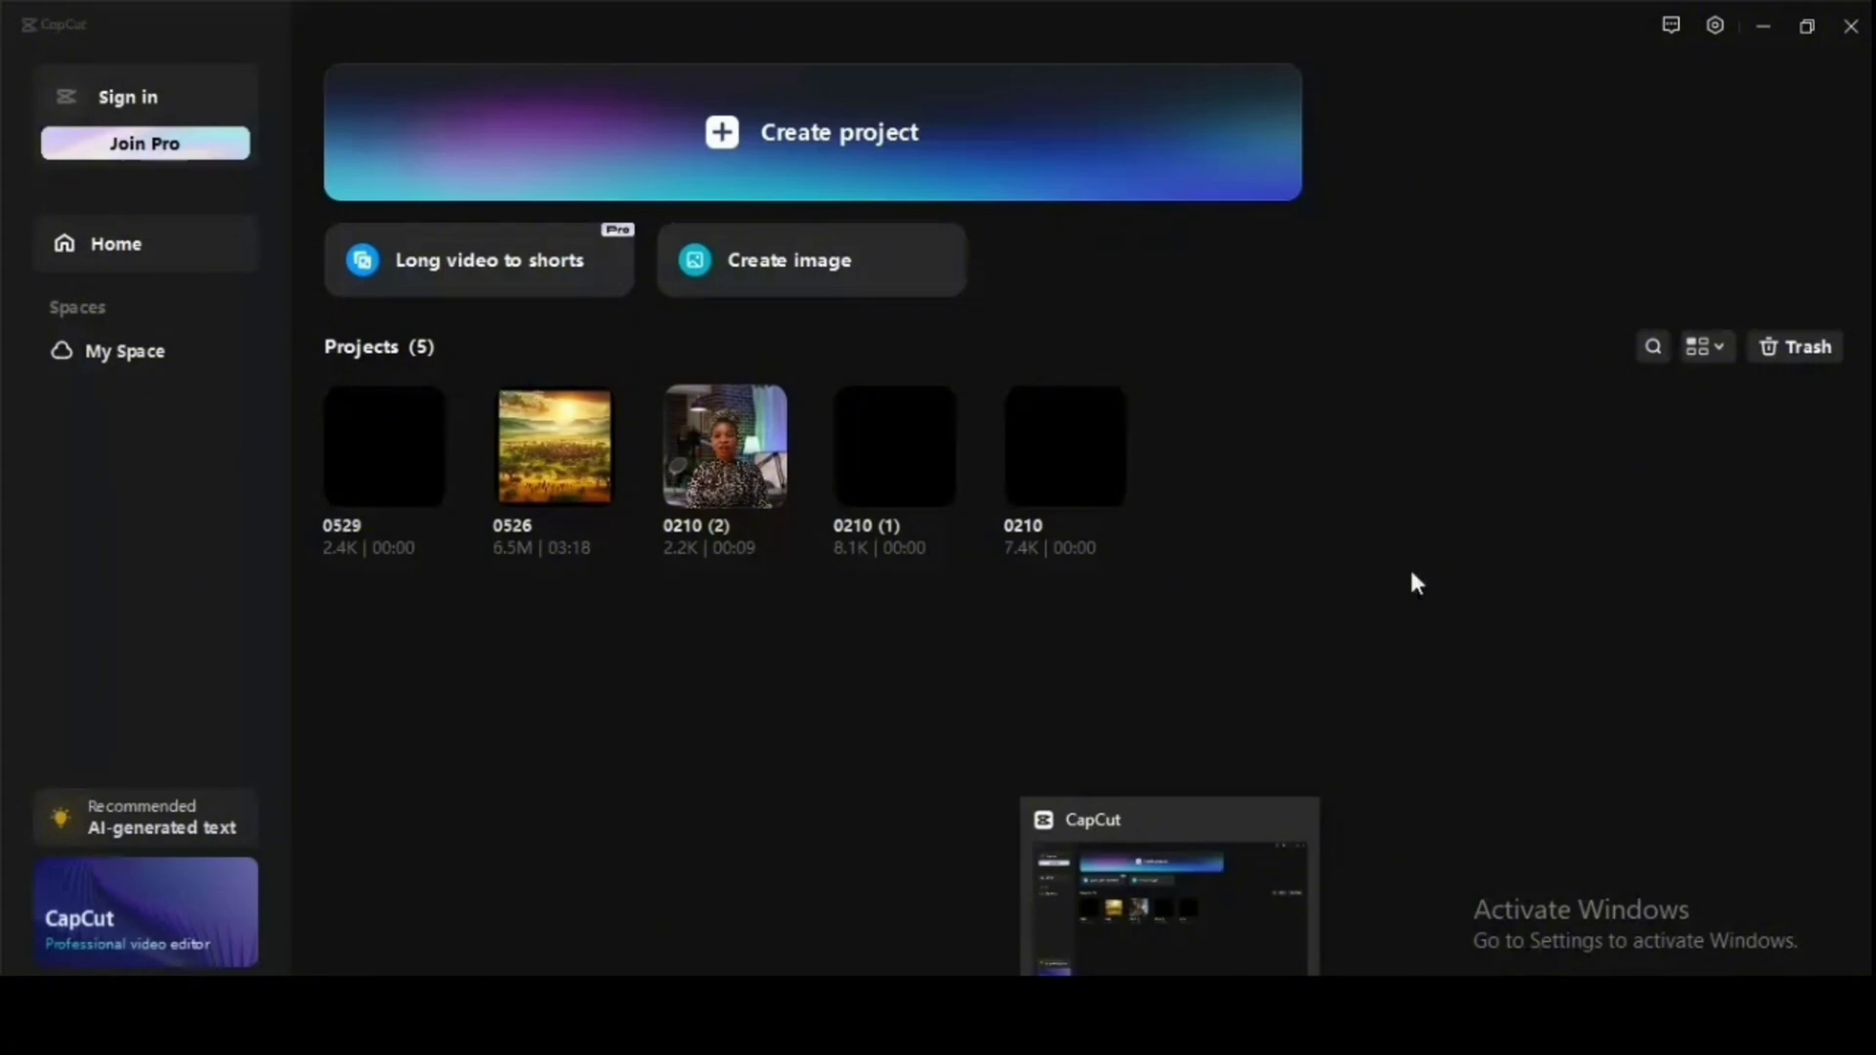
{"action": "left_click", "coordinate": [801, 130]}
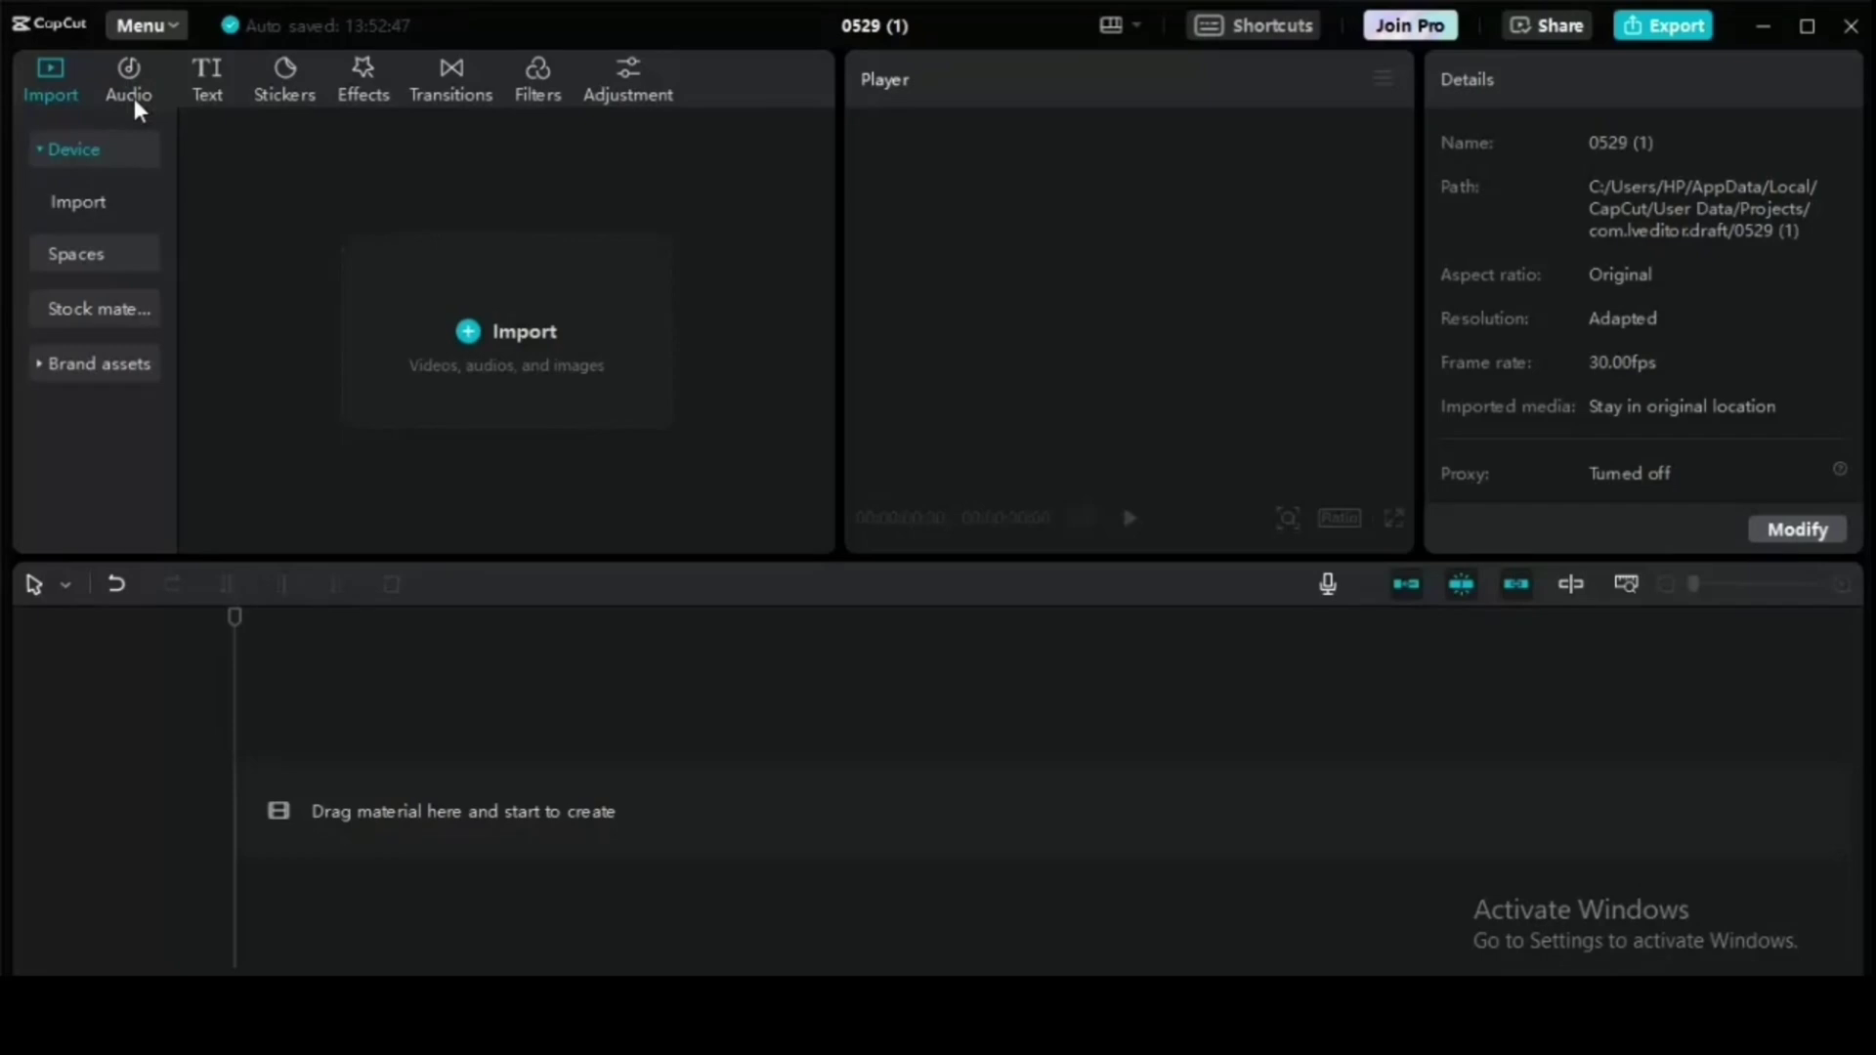
{"action": "left_click", "coordinate": [135, 98]}
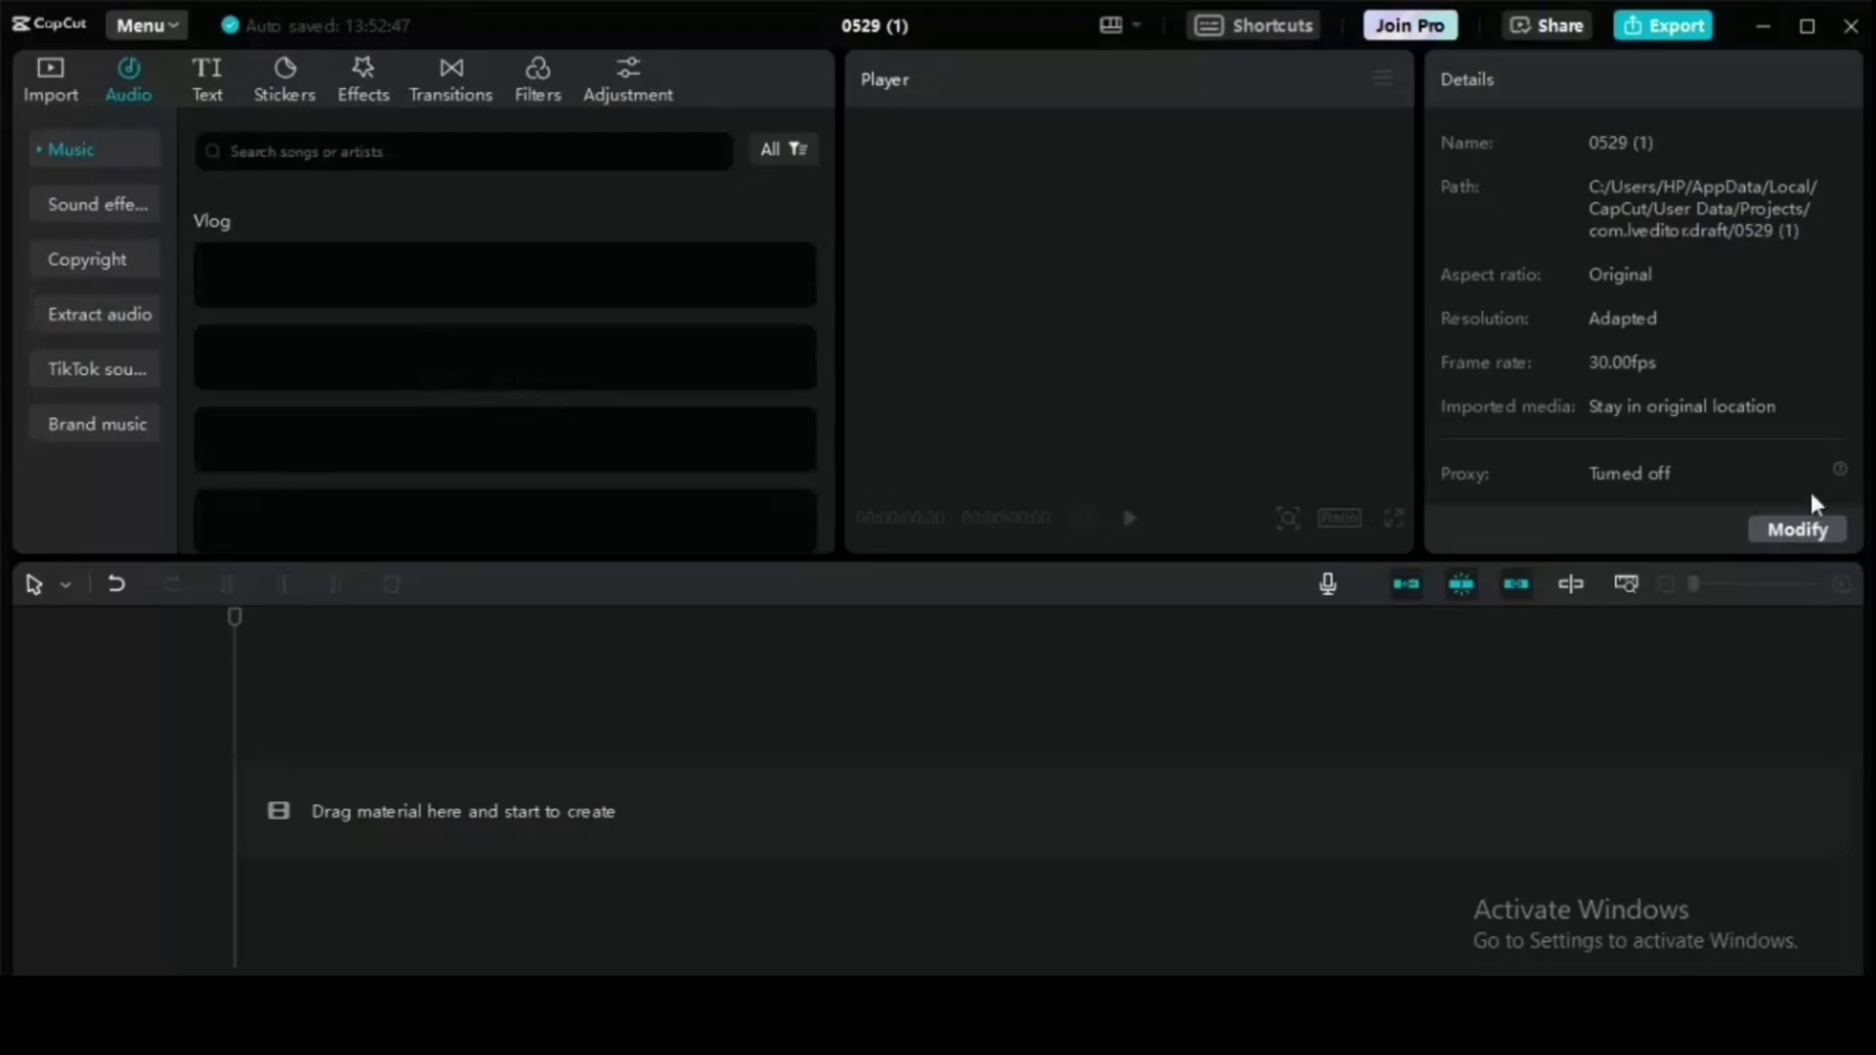
{"action": "left_click", "coordinate": [88, 318]}
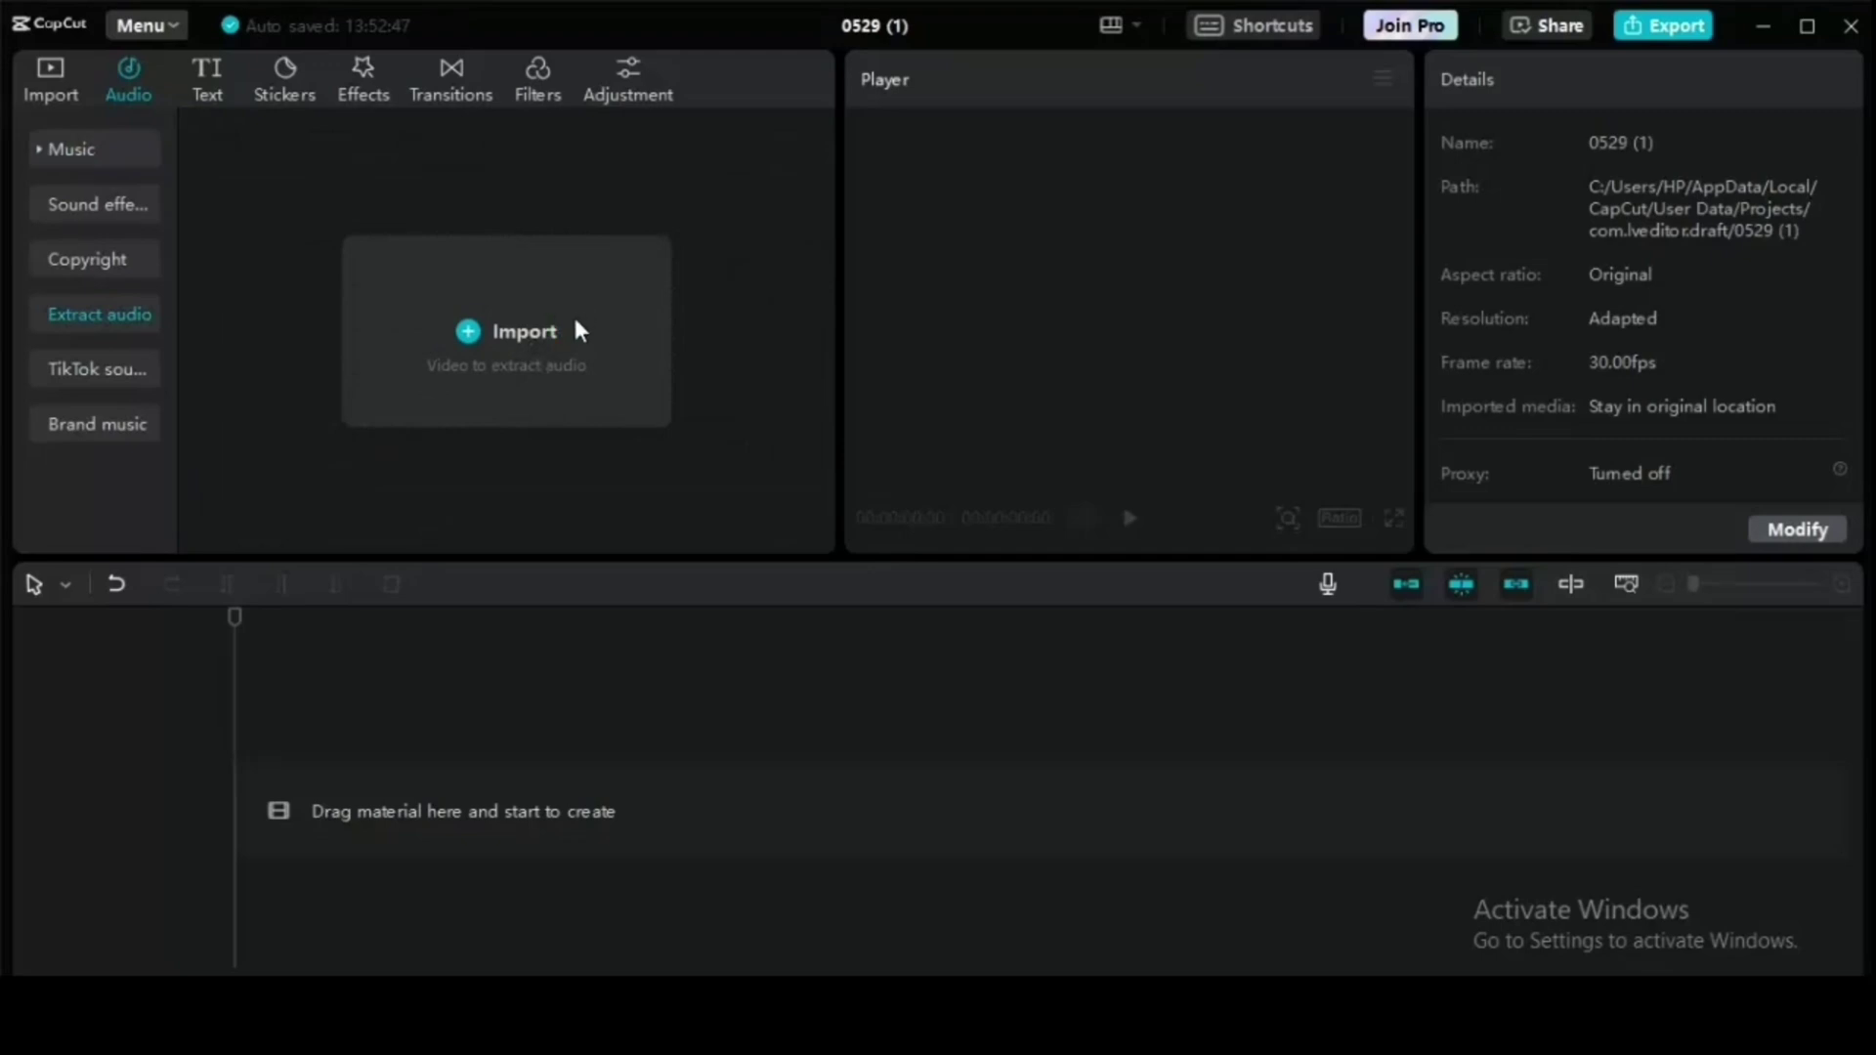
{"action": "left_click", "coordinate": [562, 335]}
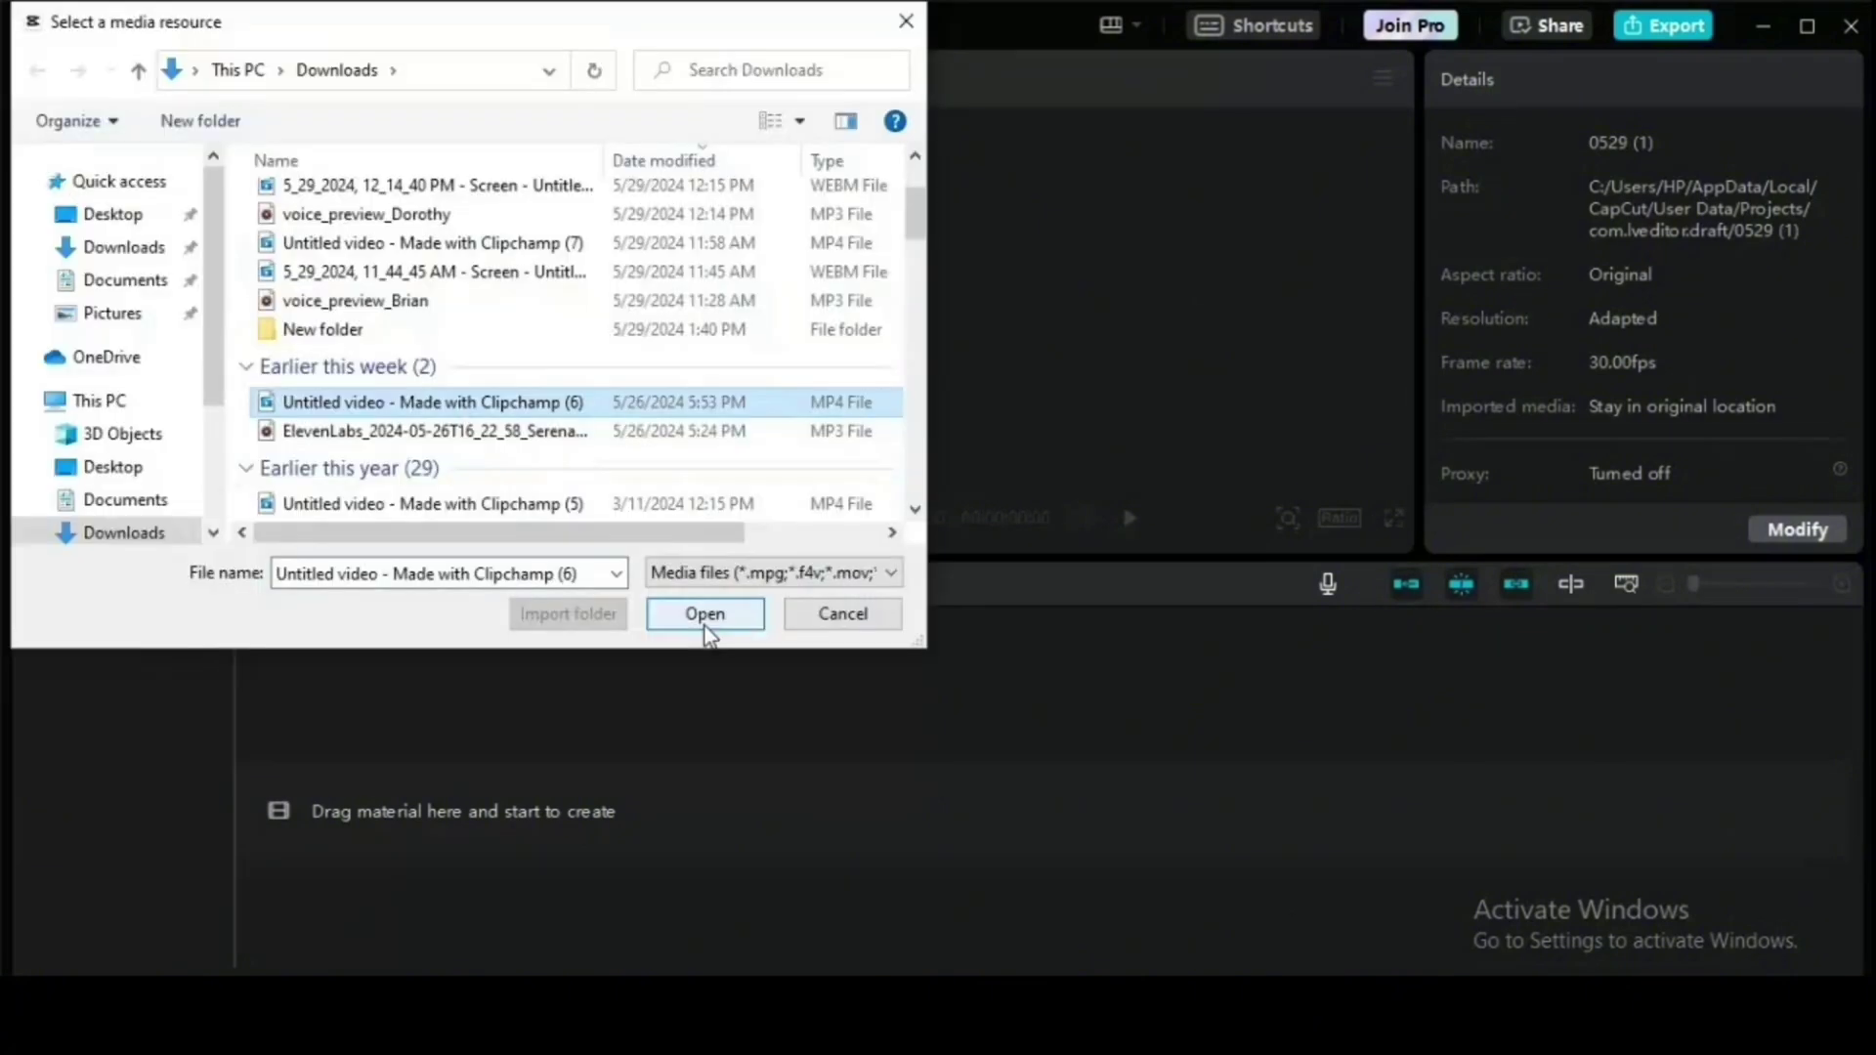
{"action": "left_click", "coordinate": [706, 626]}
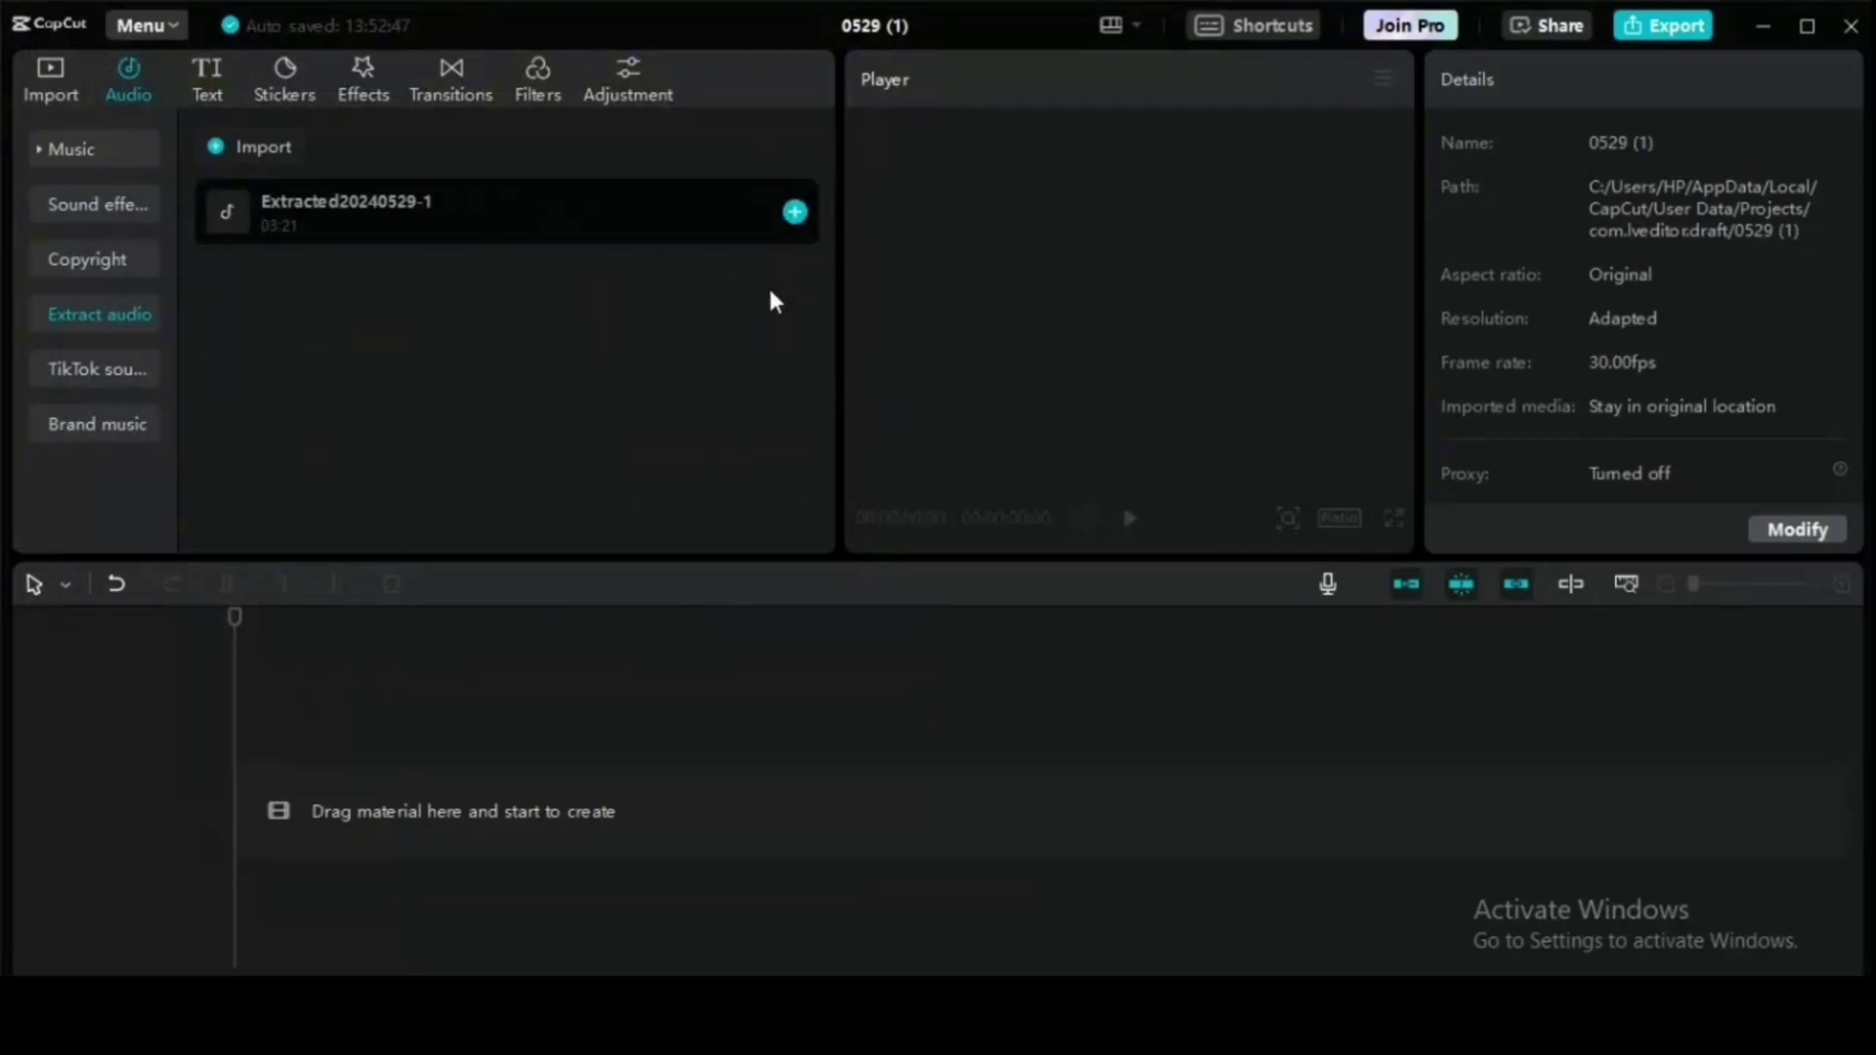
Listen to the extracted audio and place it at the start of the timeline.
{"action": "left_click", "coordinate": [524, 207]}
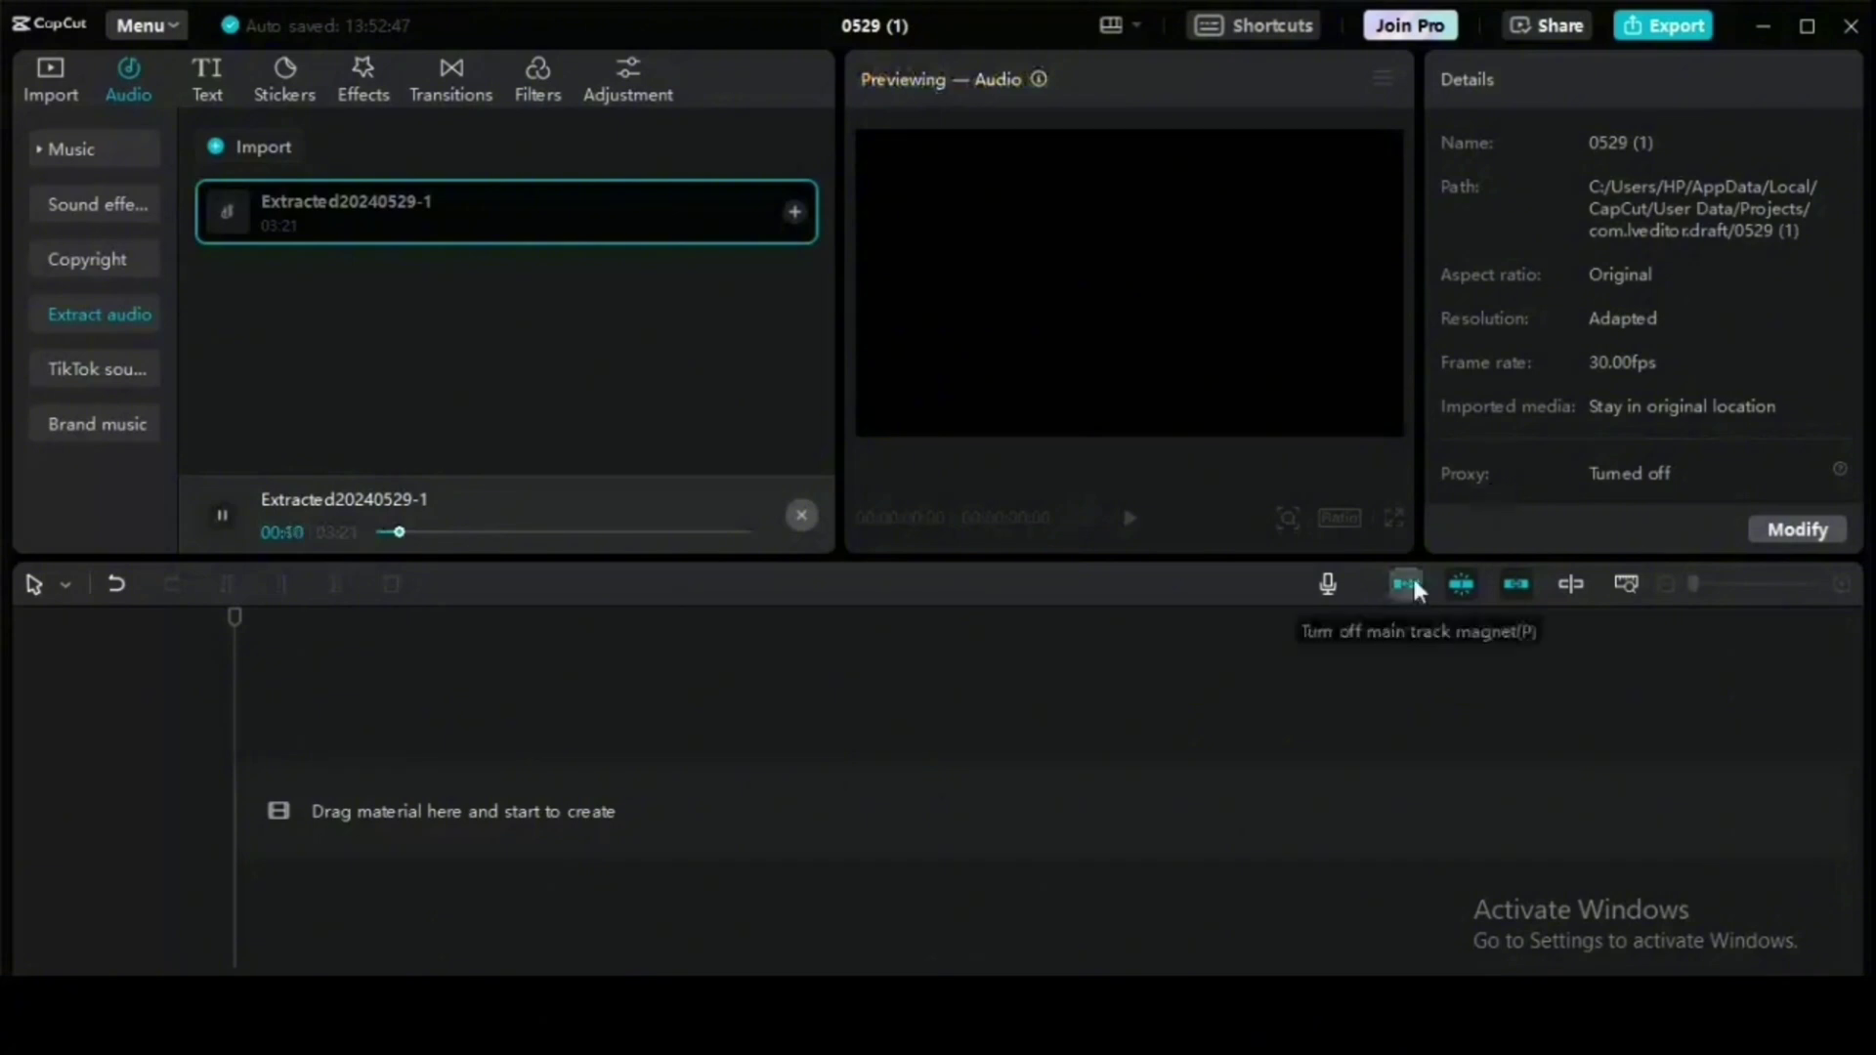
{"action": "left_click_drag", "start_coordinate": [712, 209], "coordinate": [523, 867]}
{"action": "left_click", "coordinate": [492, 866]}
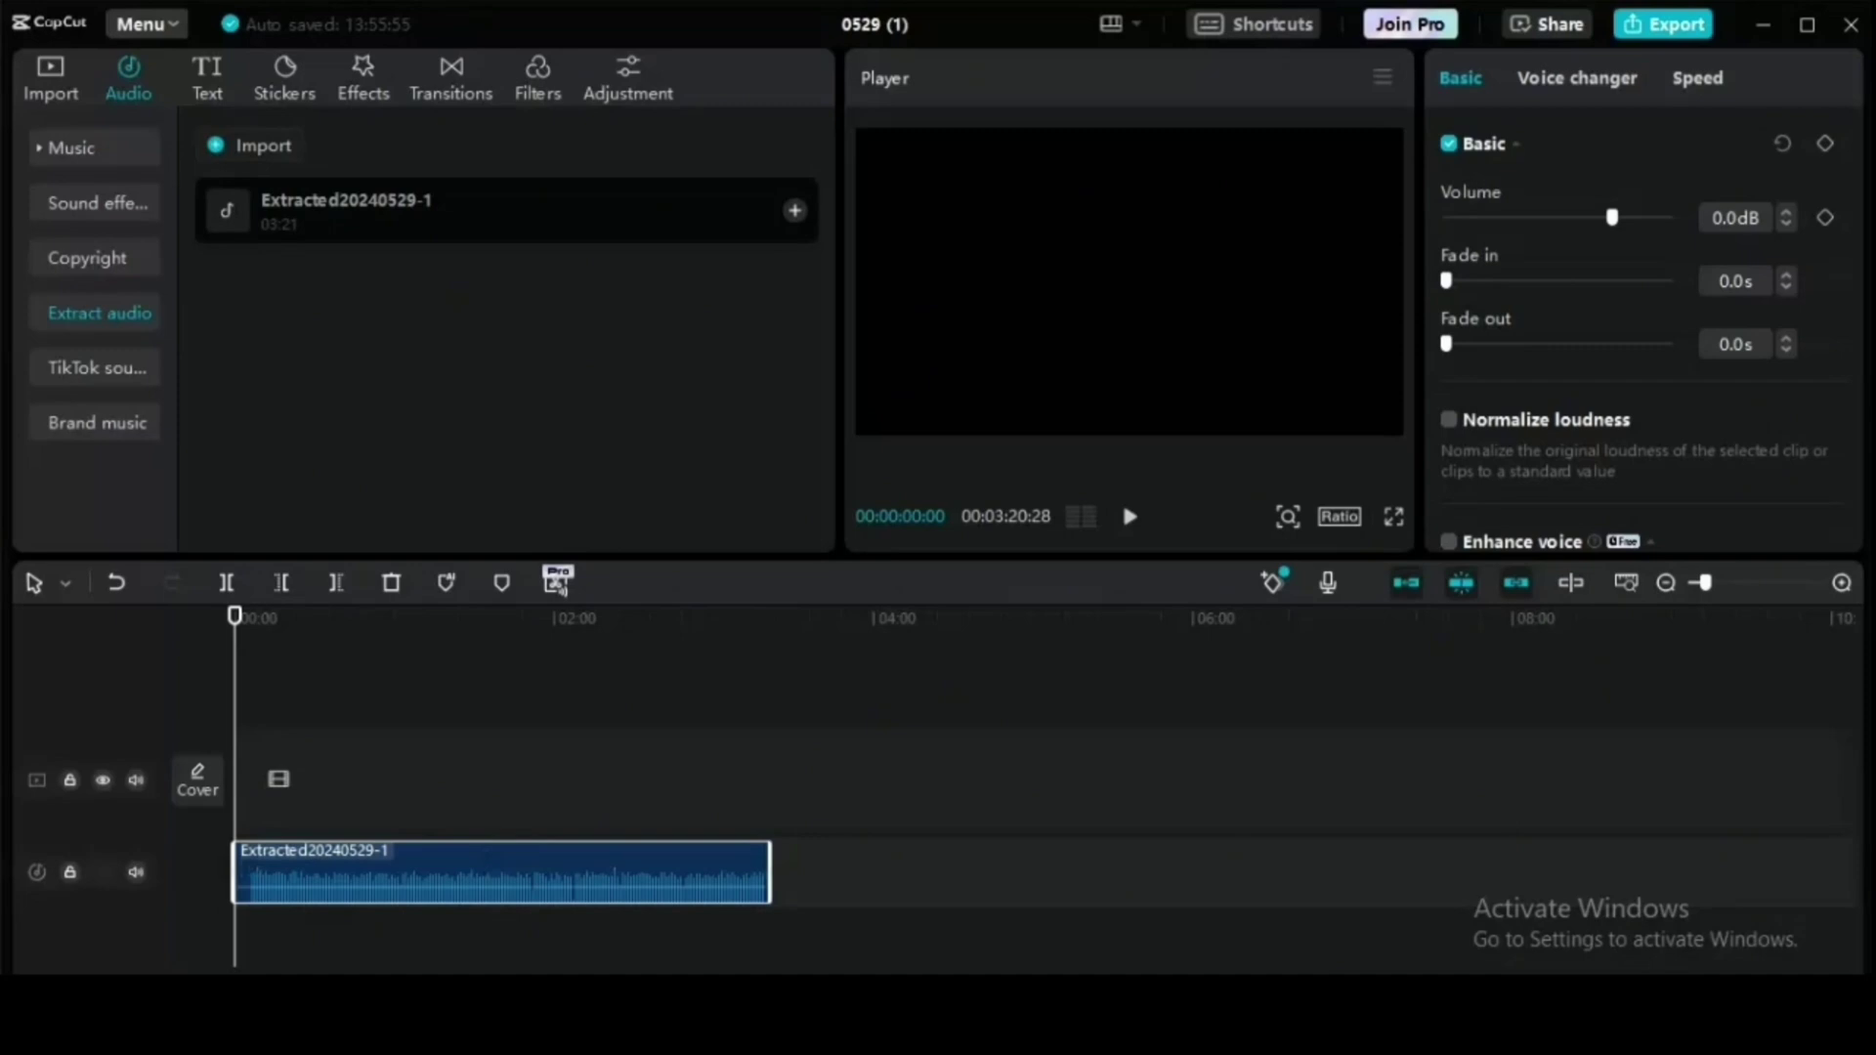
Import the downloaded Designer images into the project's media and look through them to the end of the list.
{"action": "mouse_move", "coordinate": [900, 1016]}
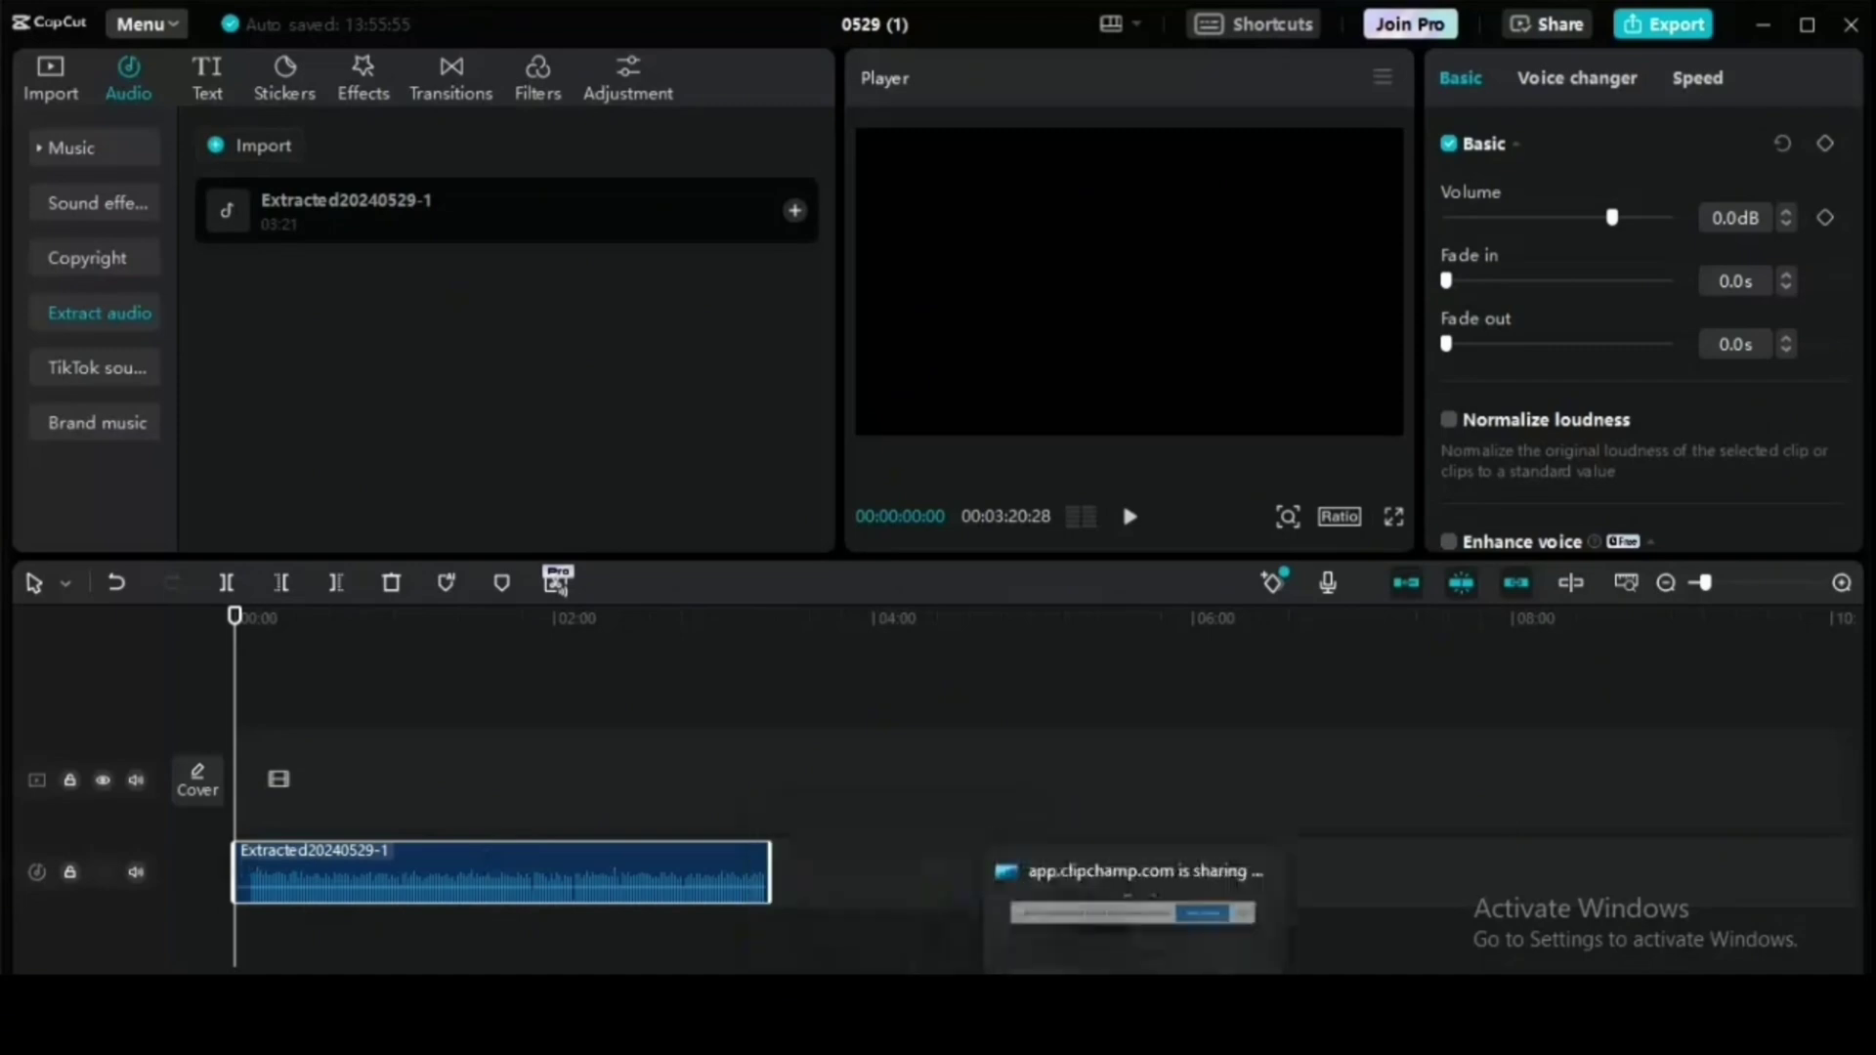
{"action": "mouse_move", "coordinate": [993, 1016]}
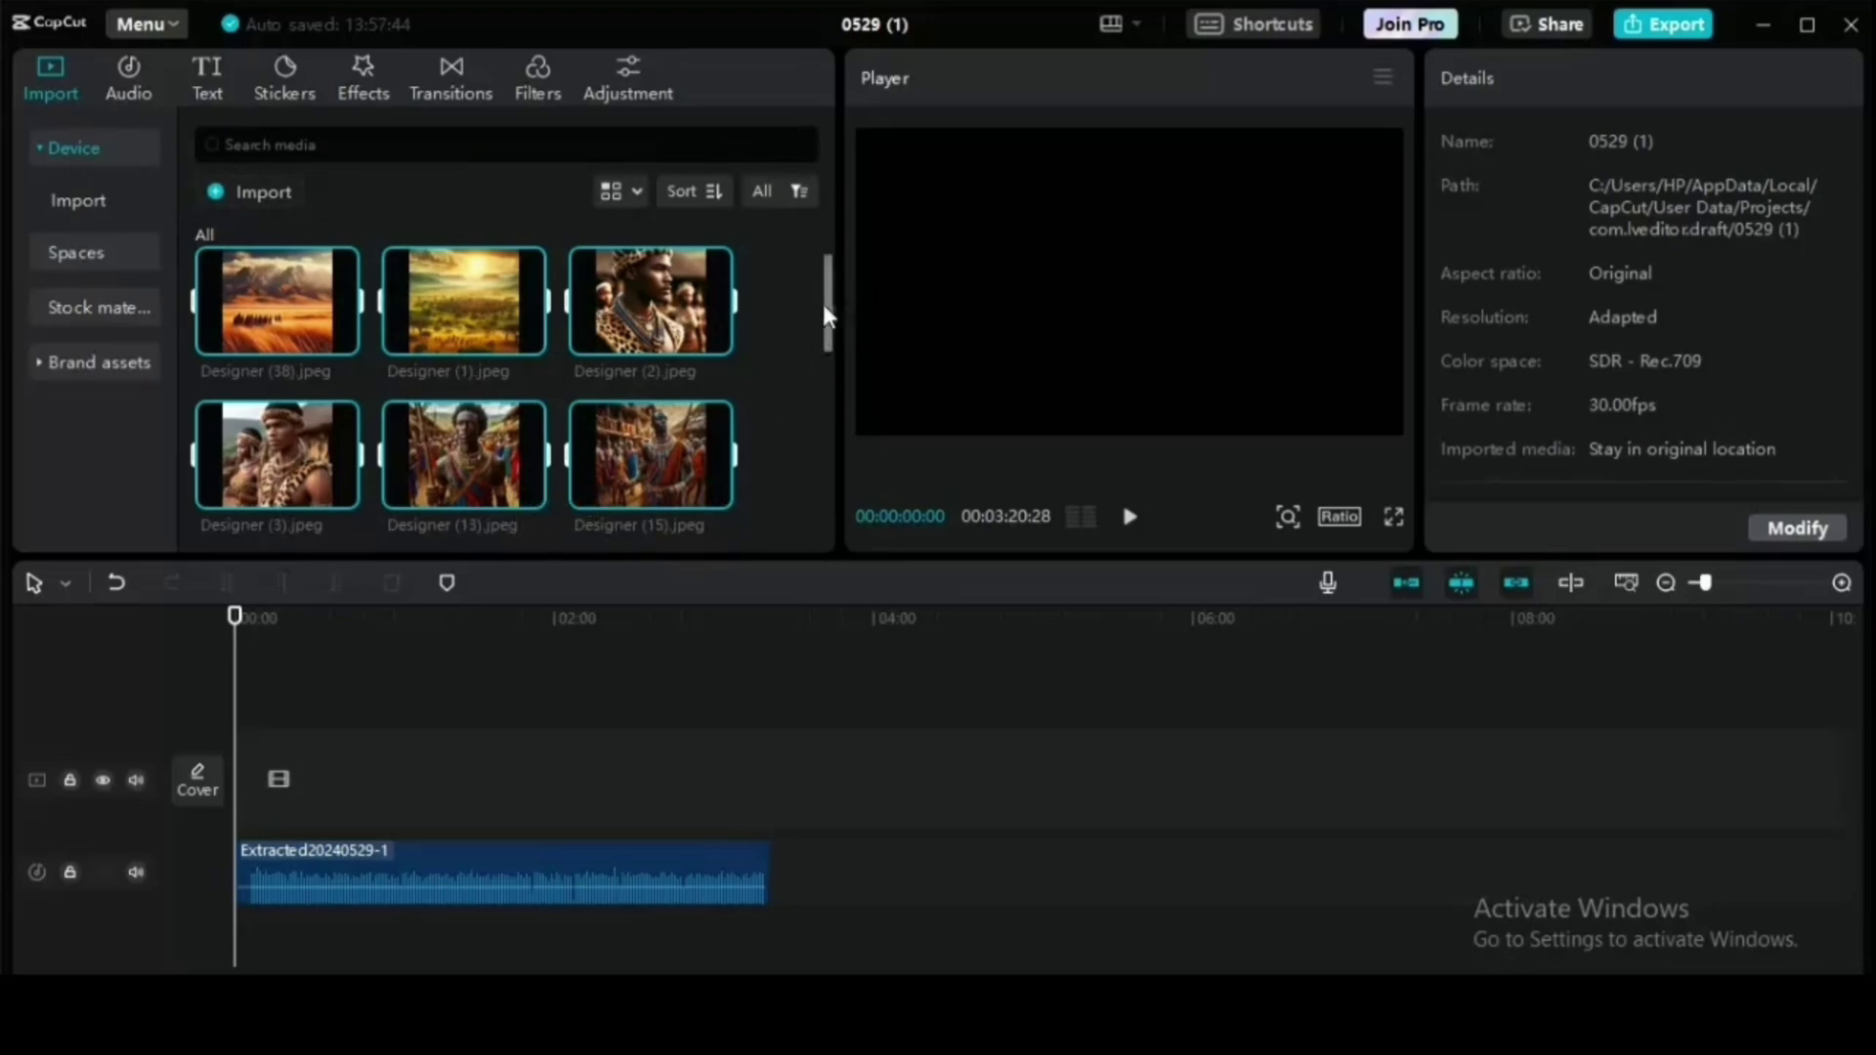
{"action": "left_click_drag", "start_coordinate": [828, 317], "coordinate": [854, 503]}
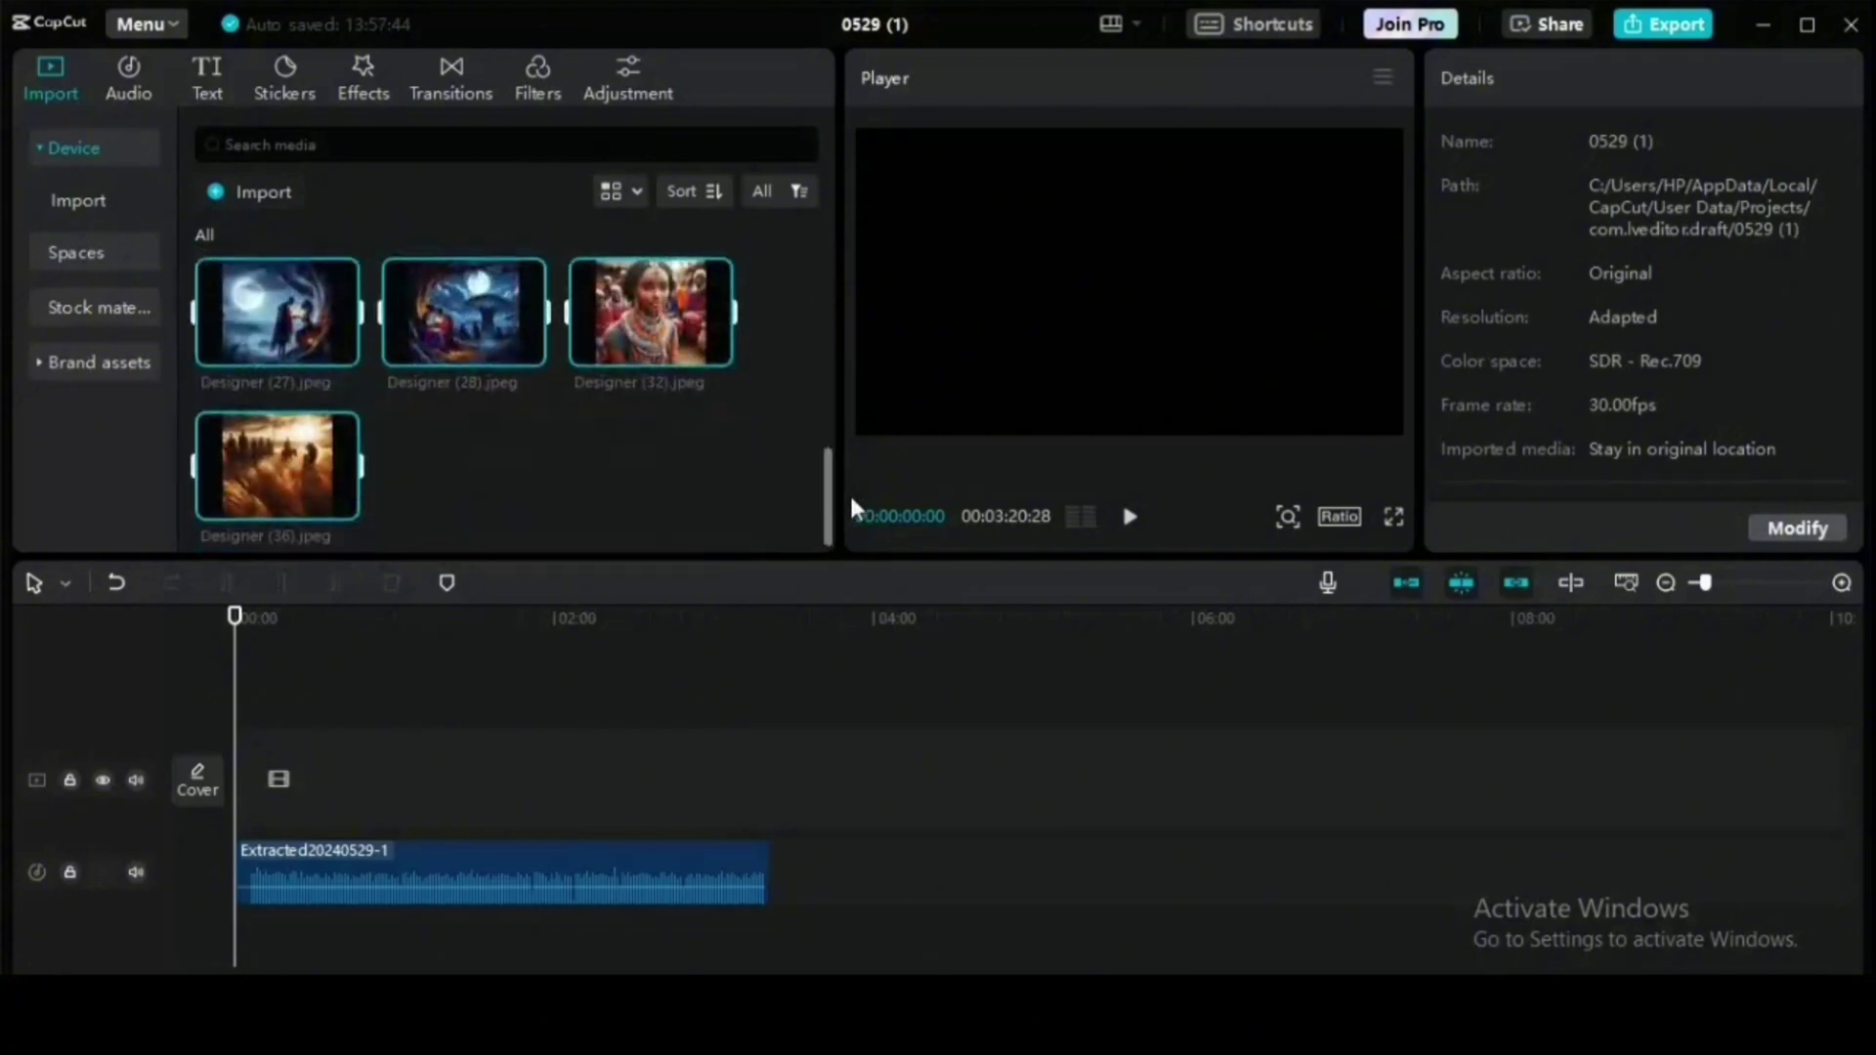
Play the opening of the audio, cut about 5 seconds off its beginning and move the clip to the timeline start.
{"action": "left_click", "coordinate": [1129, 516]}
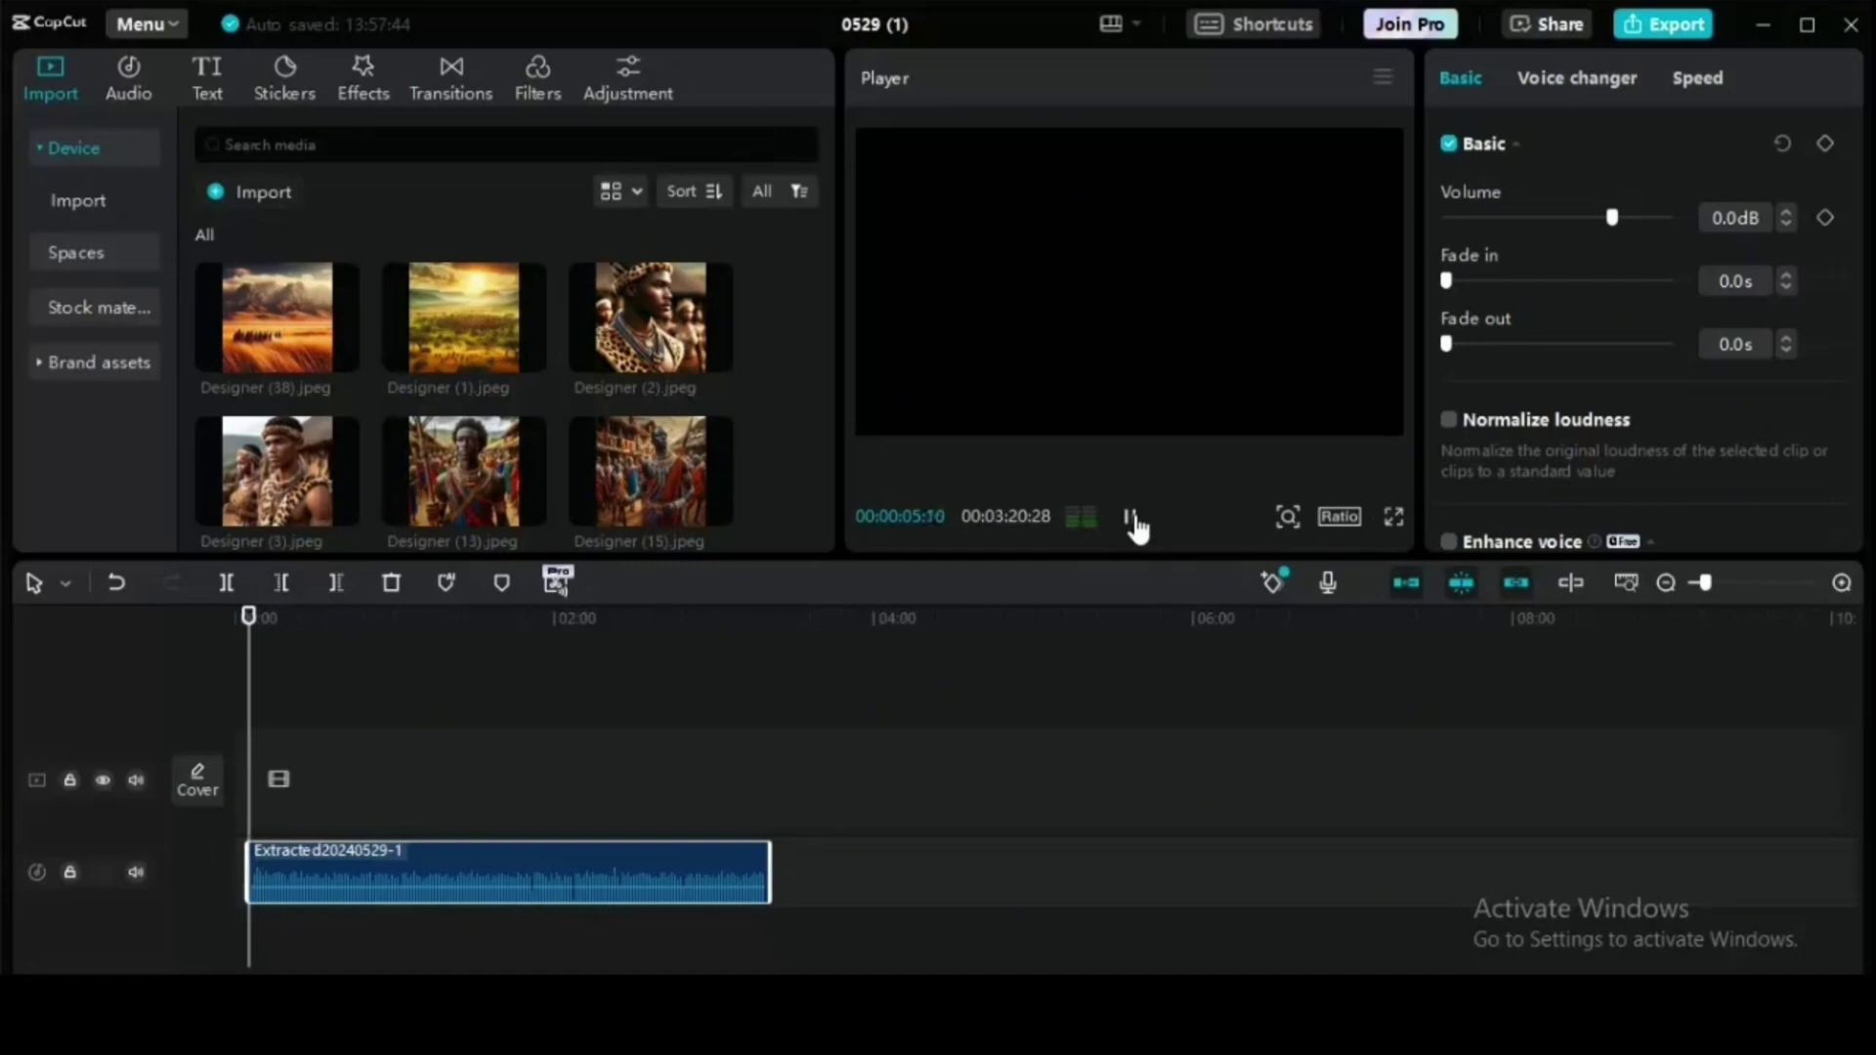
{"action": "left_click", "coordinate": [1129, 516]}
{"action": "left_click_drag", "start_coordinate": [657, 863], "coordinate": [644, 863]}
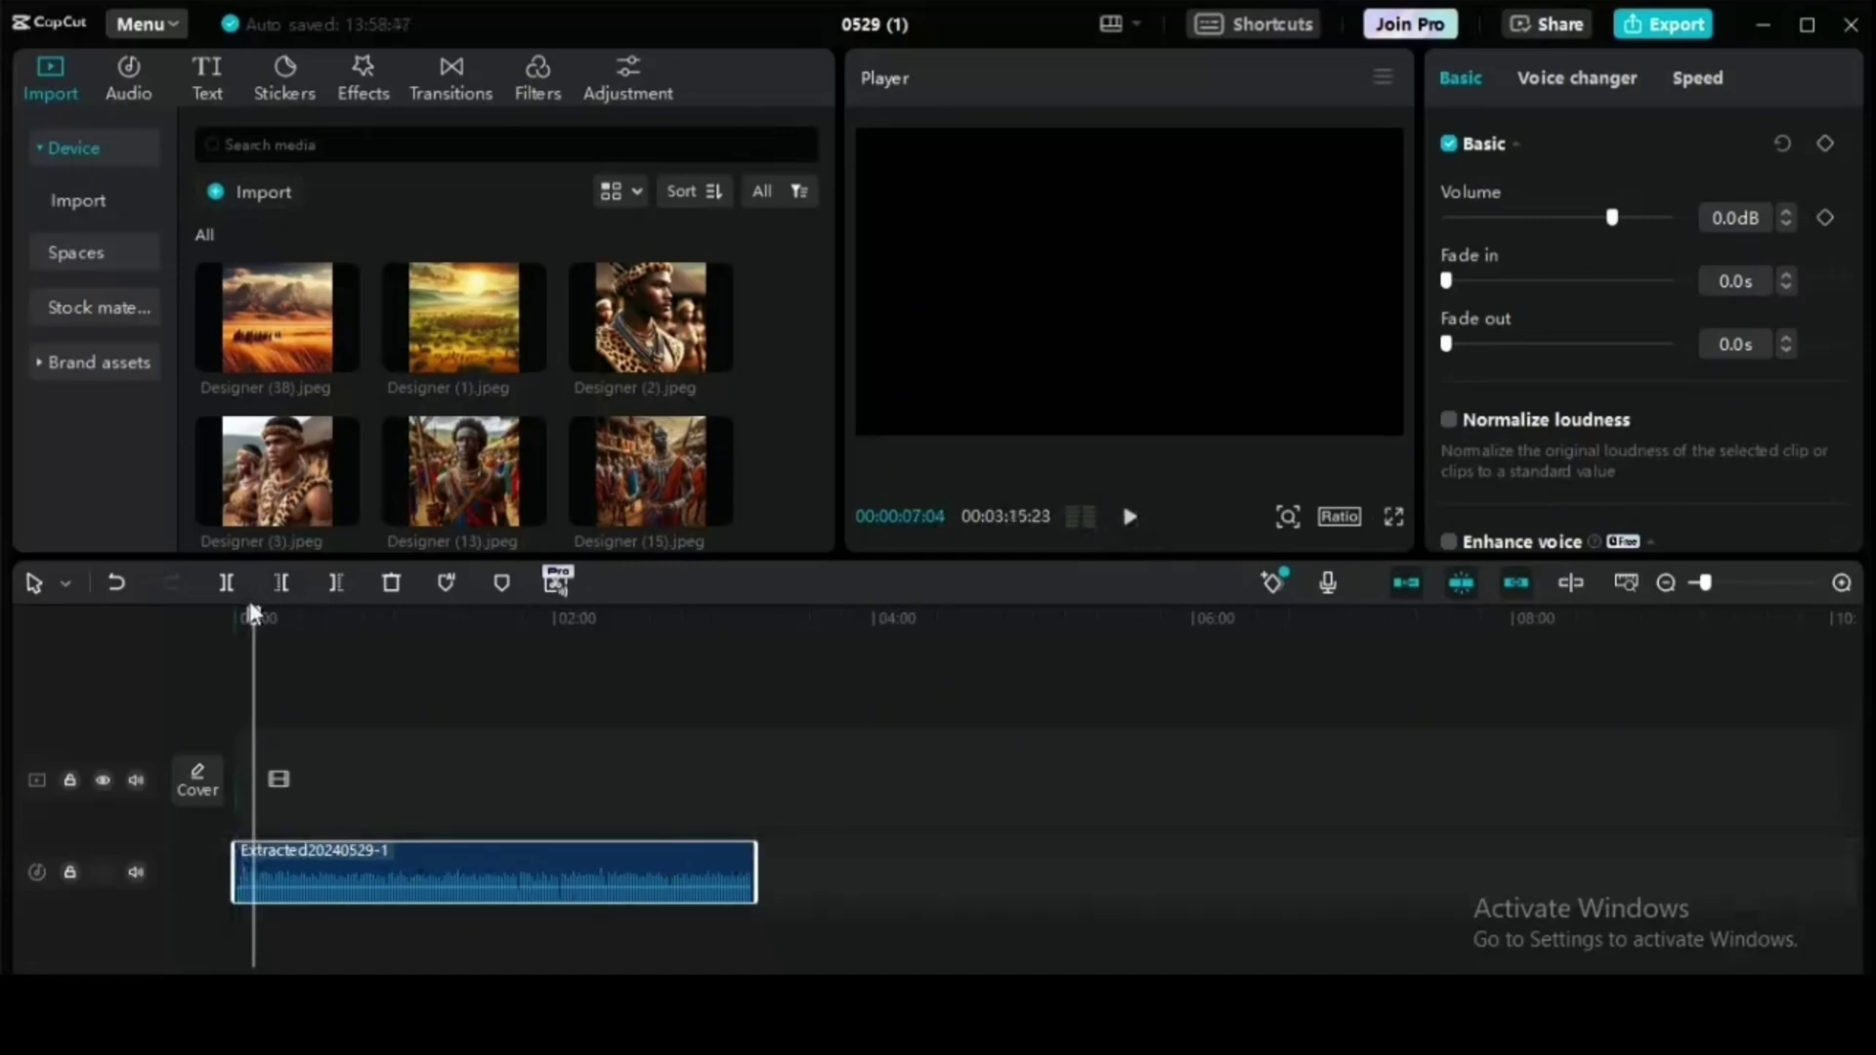
{"action": "left_click_drag", "start_coordinate": [245, 617], "coordinate": [234, 617]}
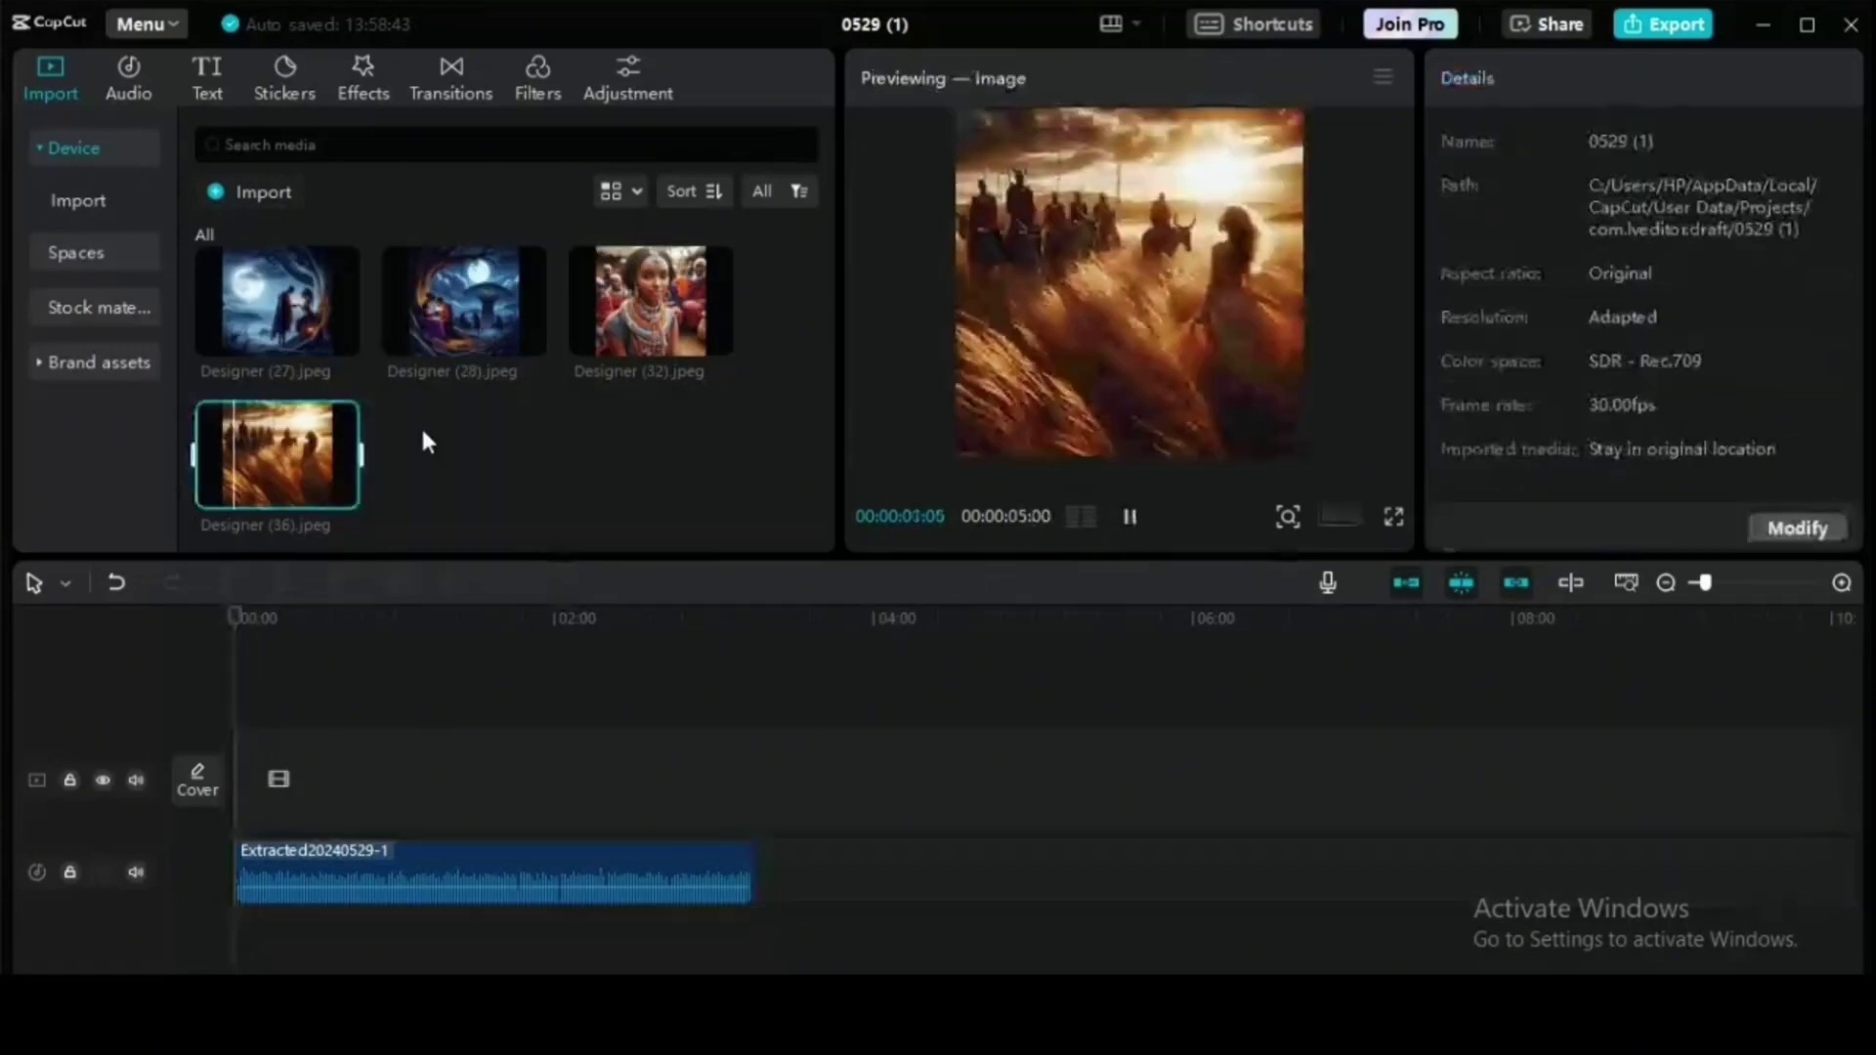
Add the savannah images Designer (36), Designer (38) and Designer (1) to the video track and preview the sequence full screen.
{"action": "left_click_drag", "start_coordinate": [313, 459], "coordinate": [352, 711]}
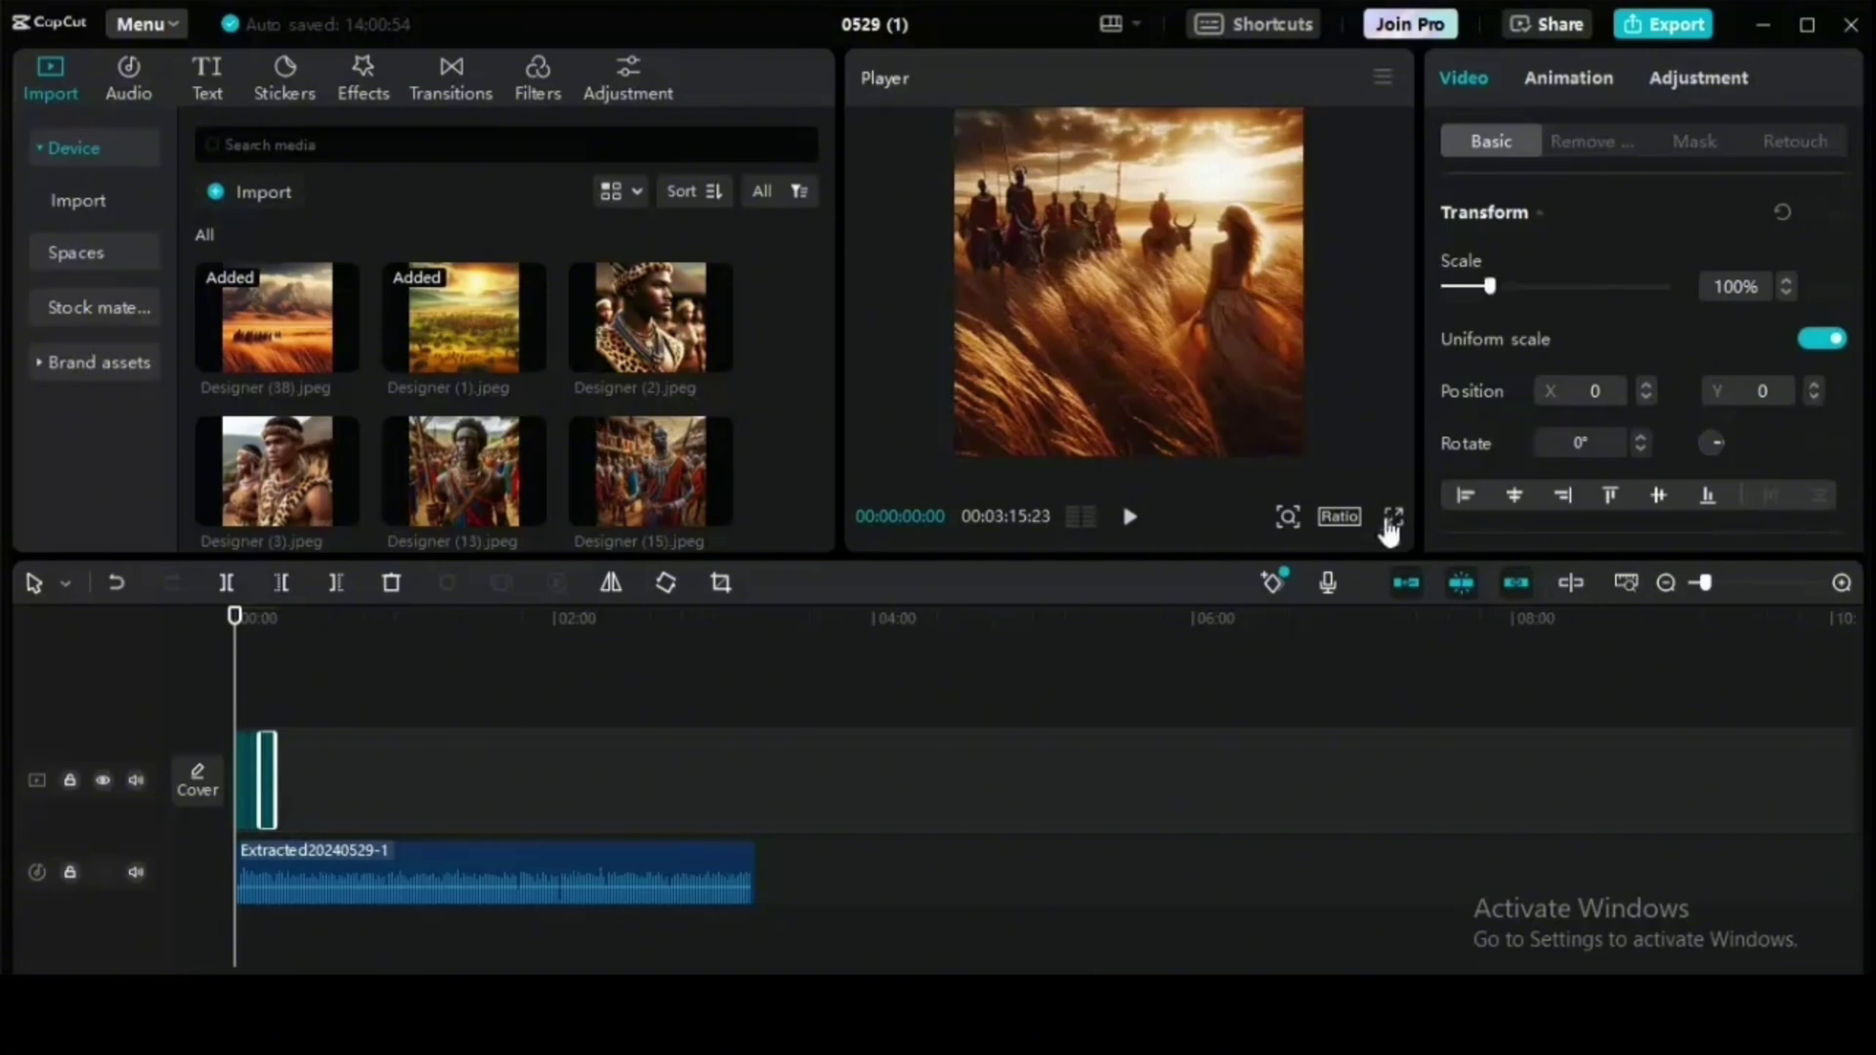
{"action": "left_click", "coordinate": [1392, 518]}
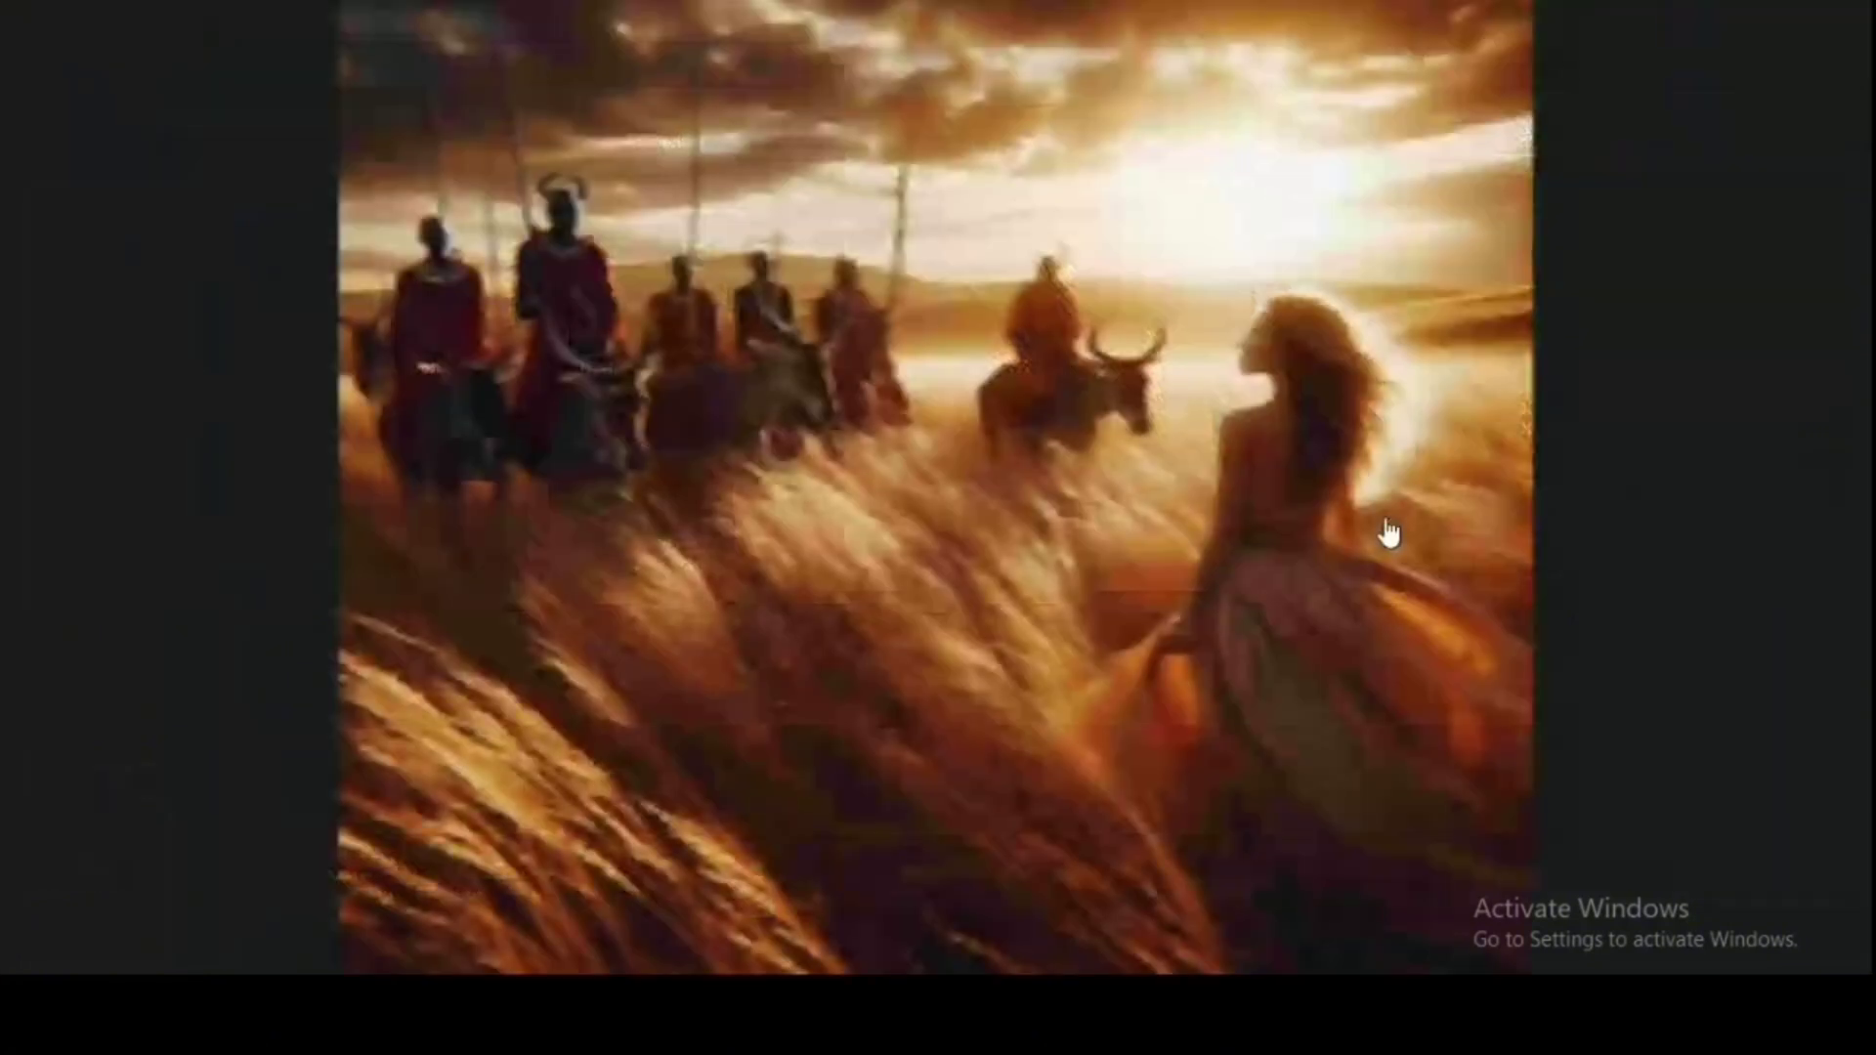
{"action": "key", "text": "space"}
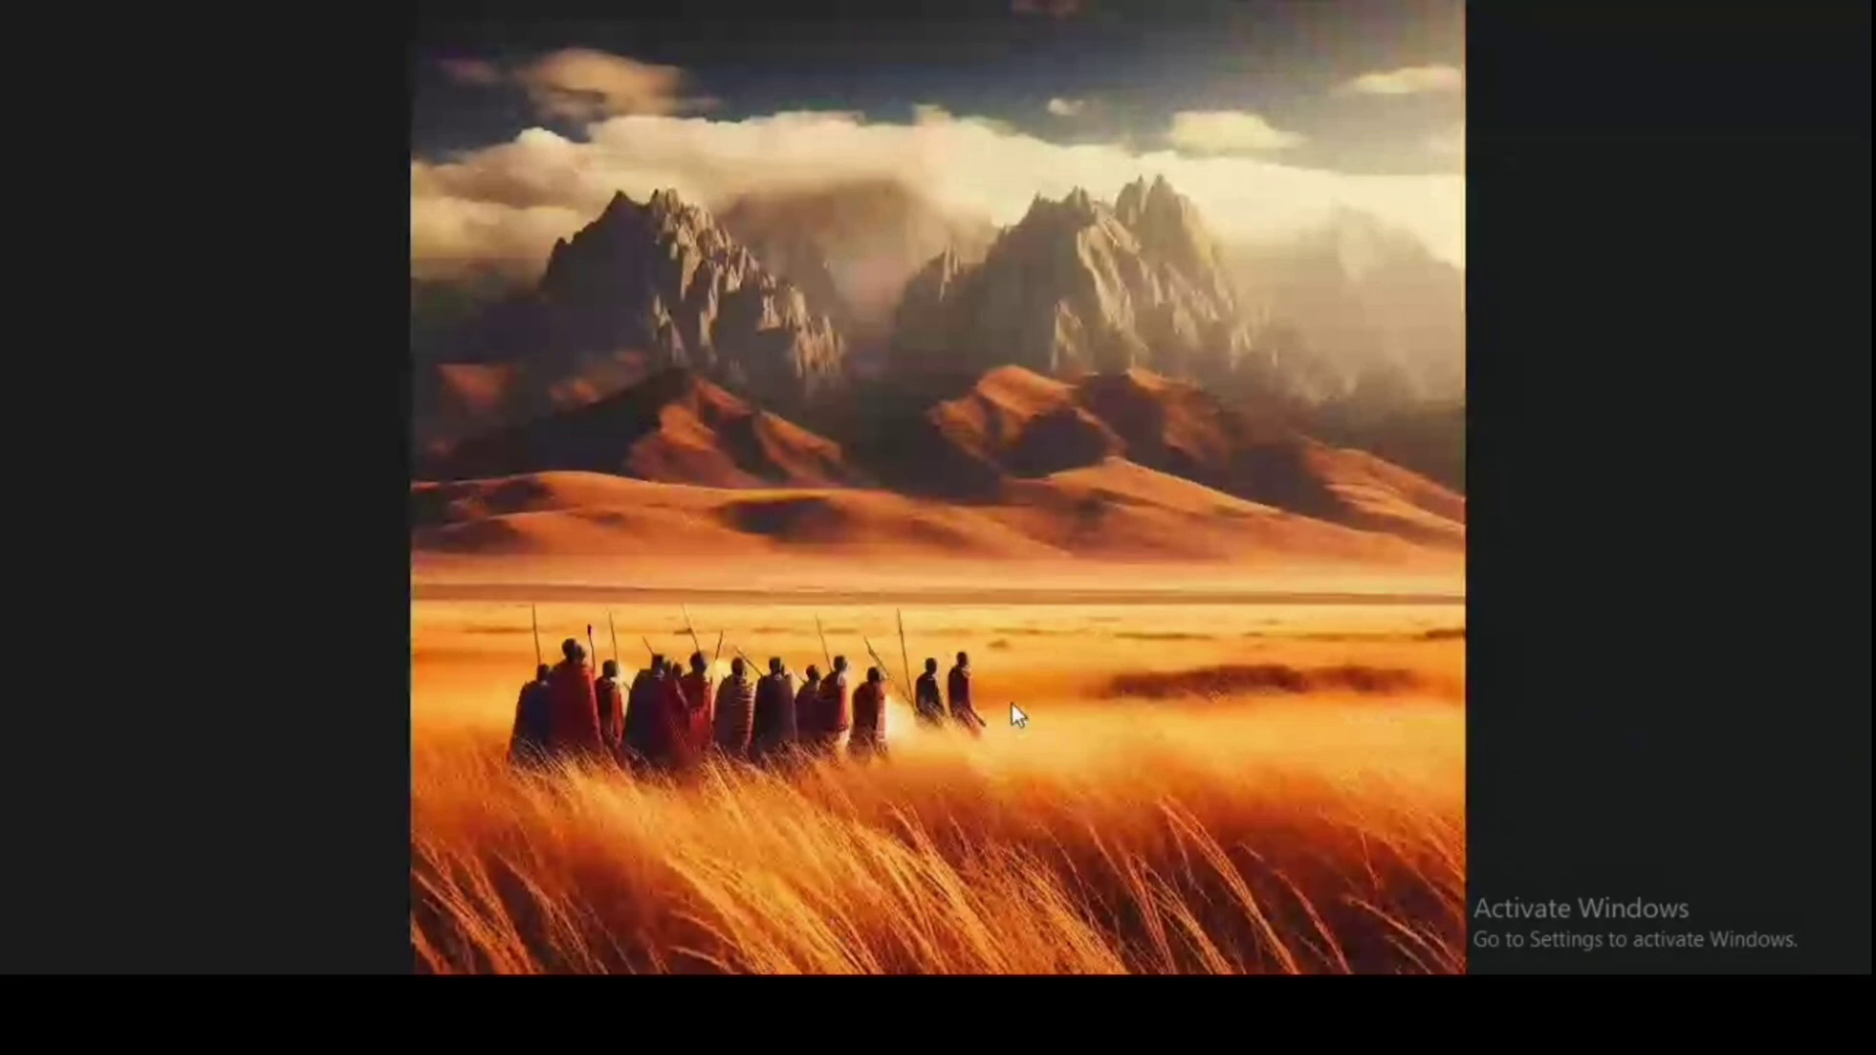
{"action": "key", "text": "Escape"}
{"action": "left_click", "coordinate": [217, 621]}
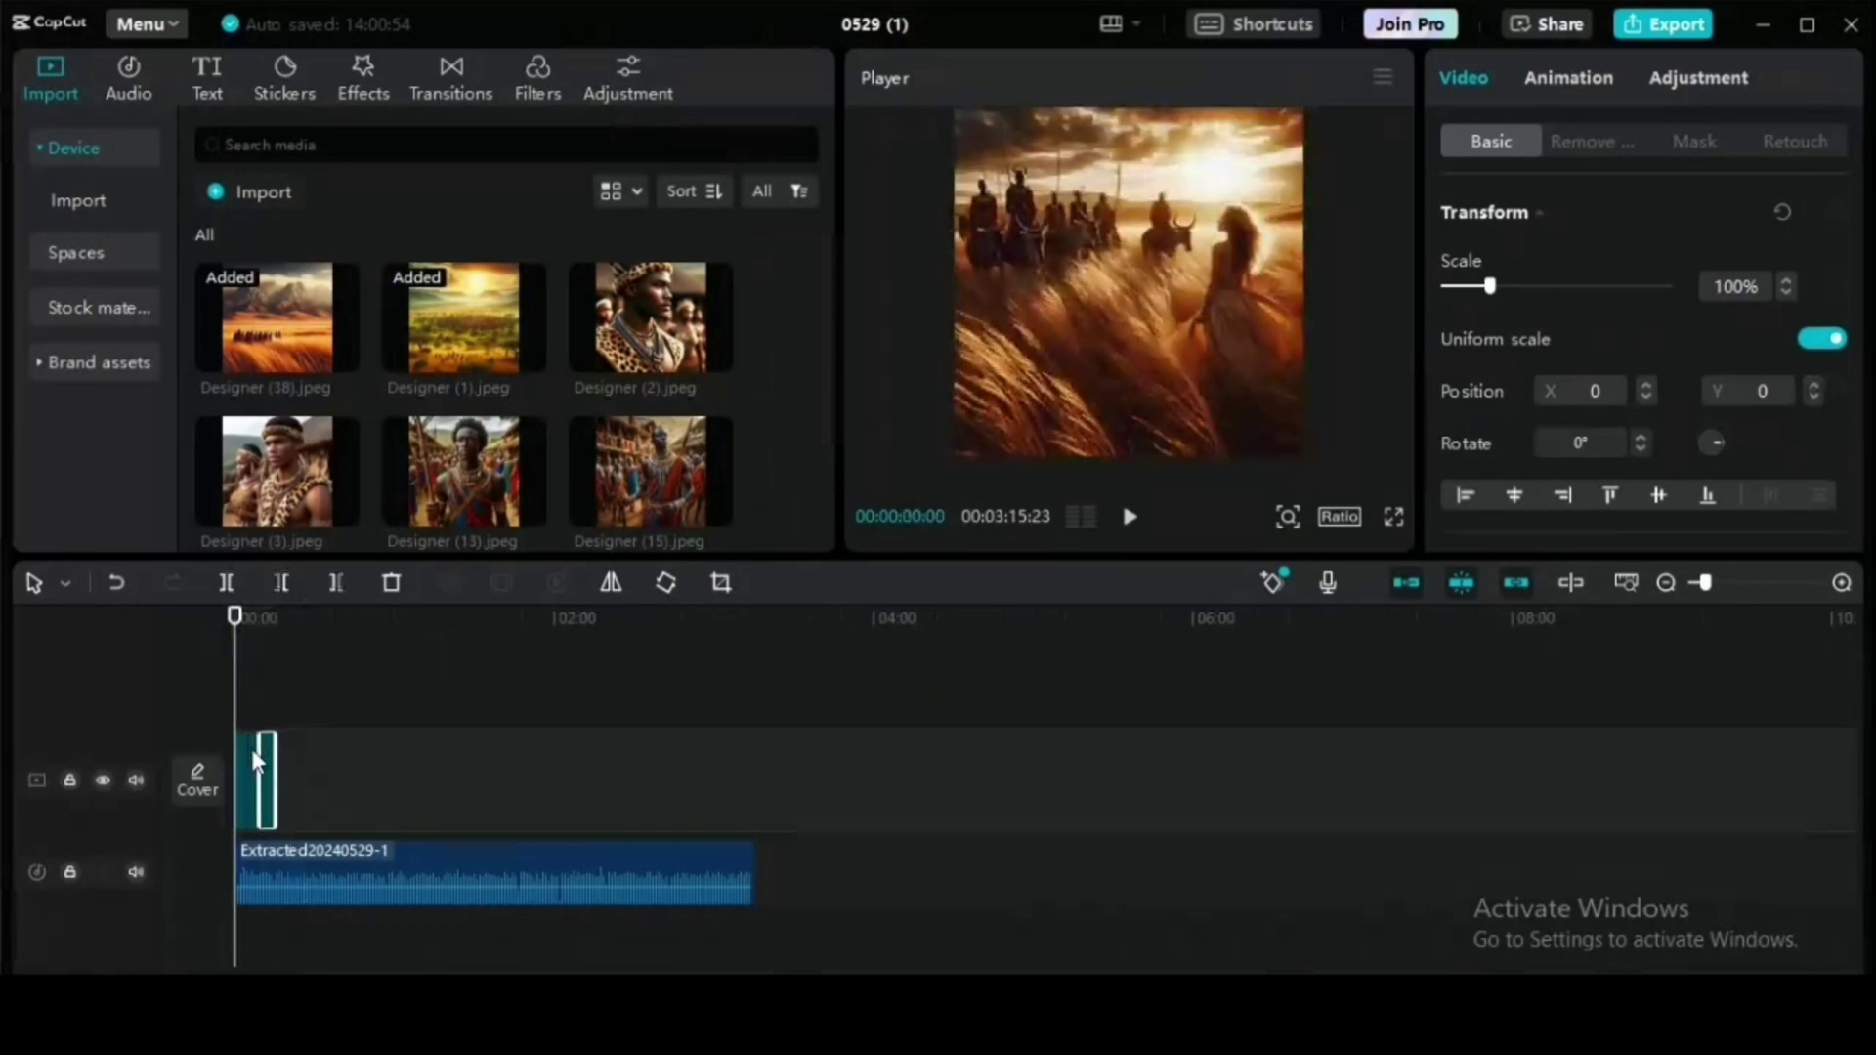
{"action": "left_click", "coordinate": [298, 782]}
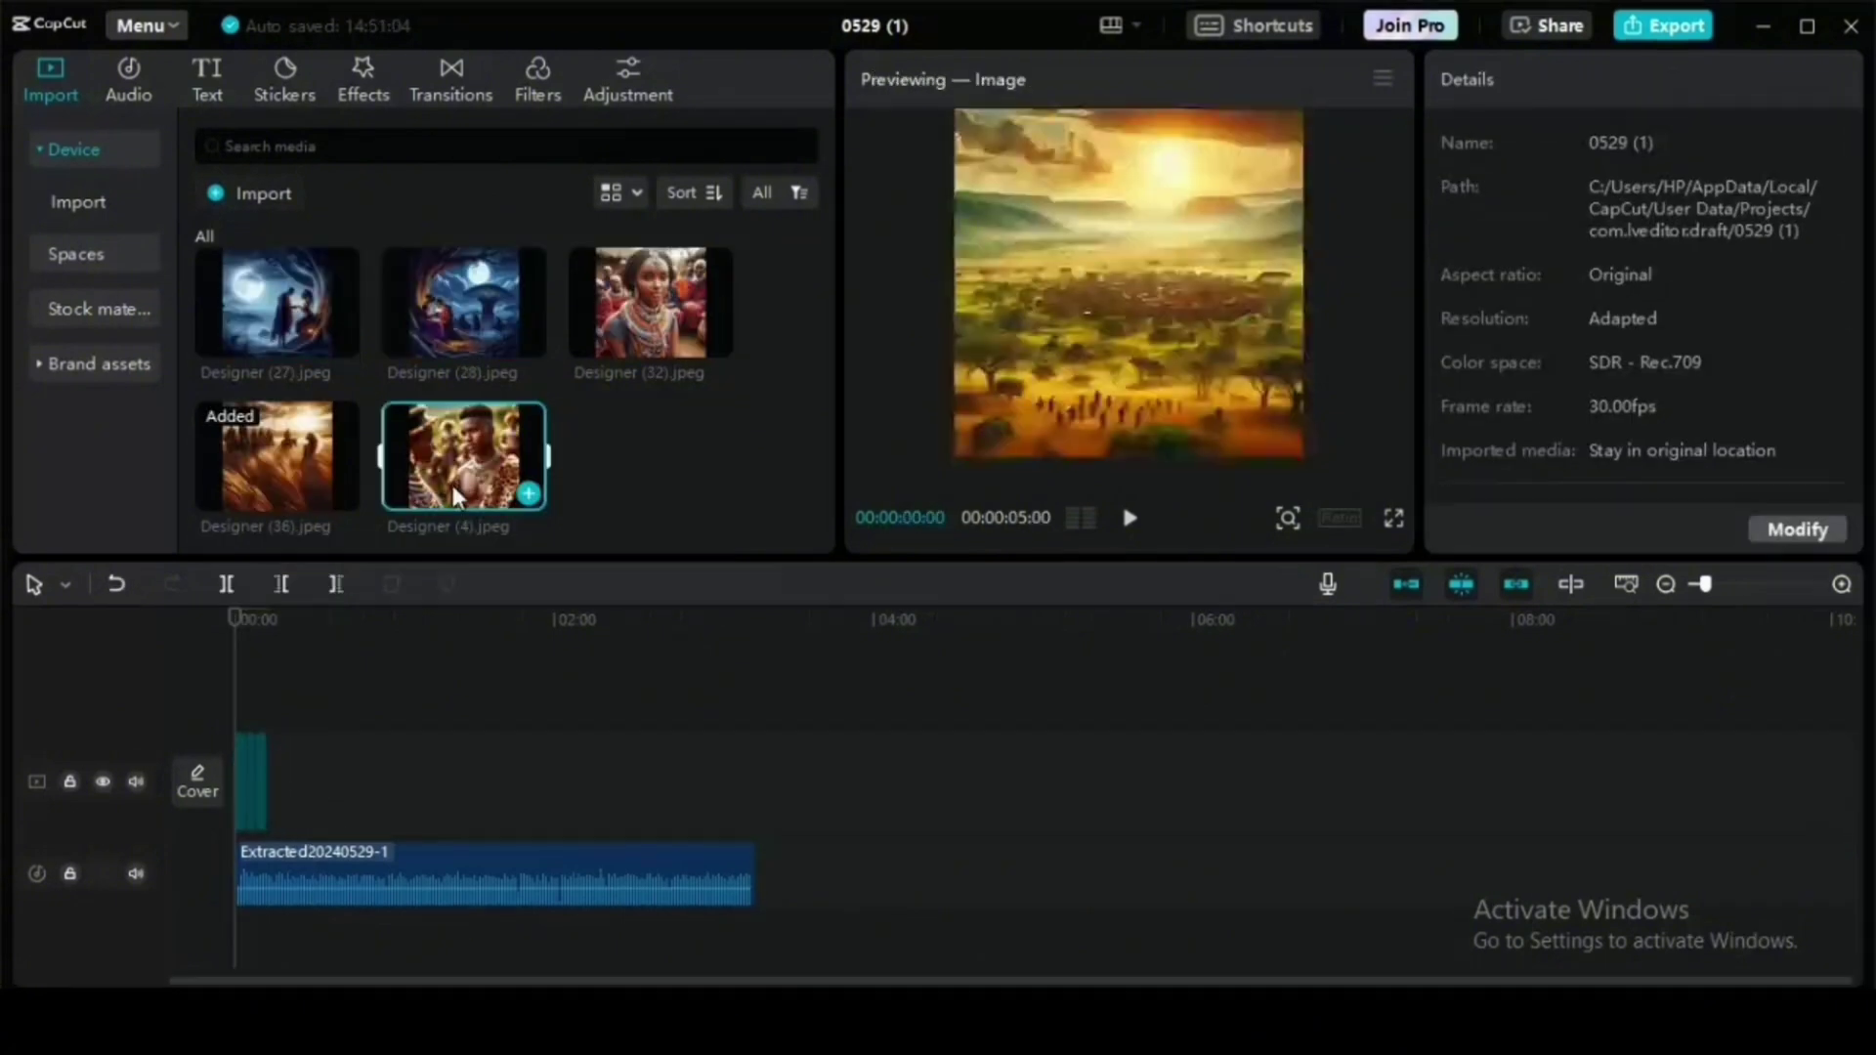
Add the images Designer (4) and Designer (13) to the end of the video track and play the sequence.
{"action": "left_click_drag", "start_coordinate": [454, 497], "coordinate": [274, 816]}
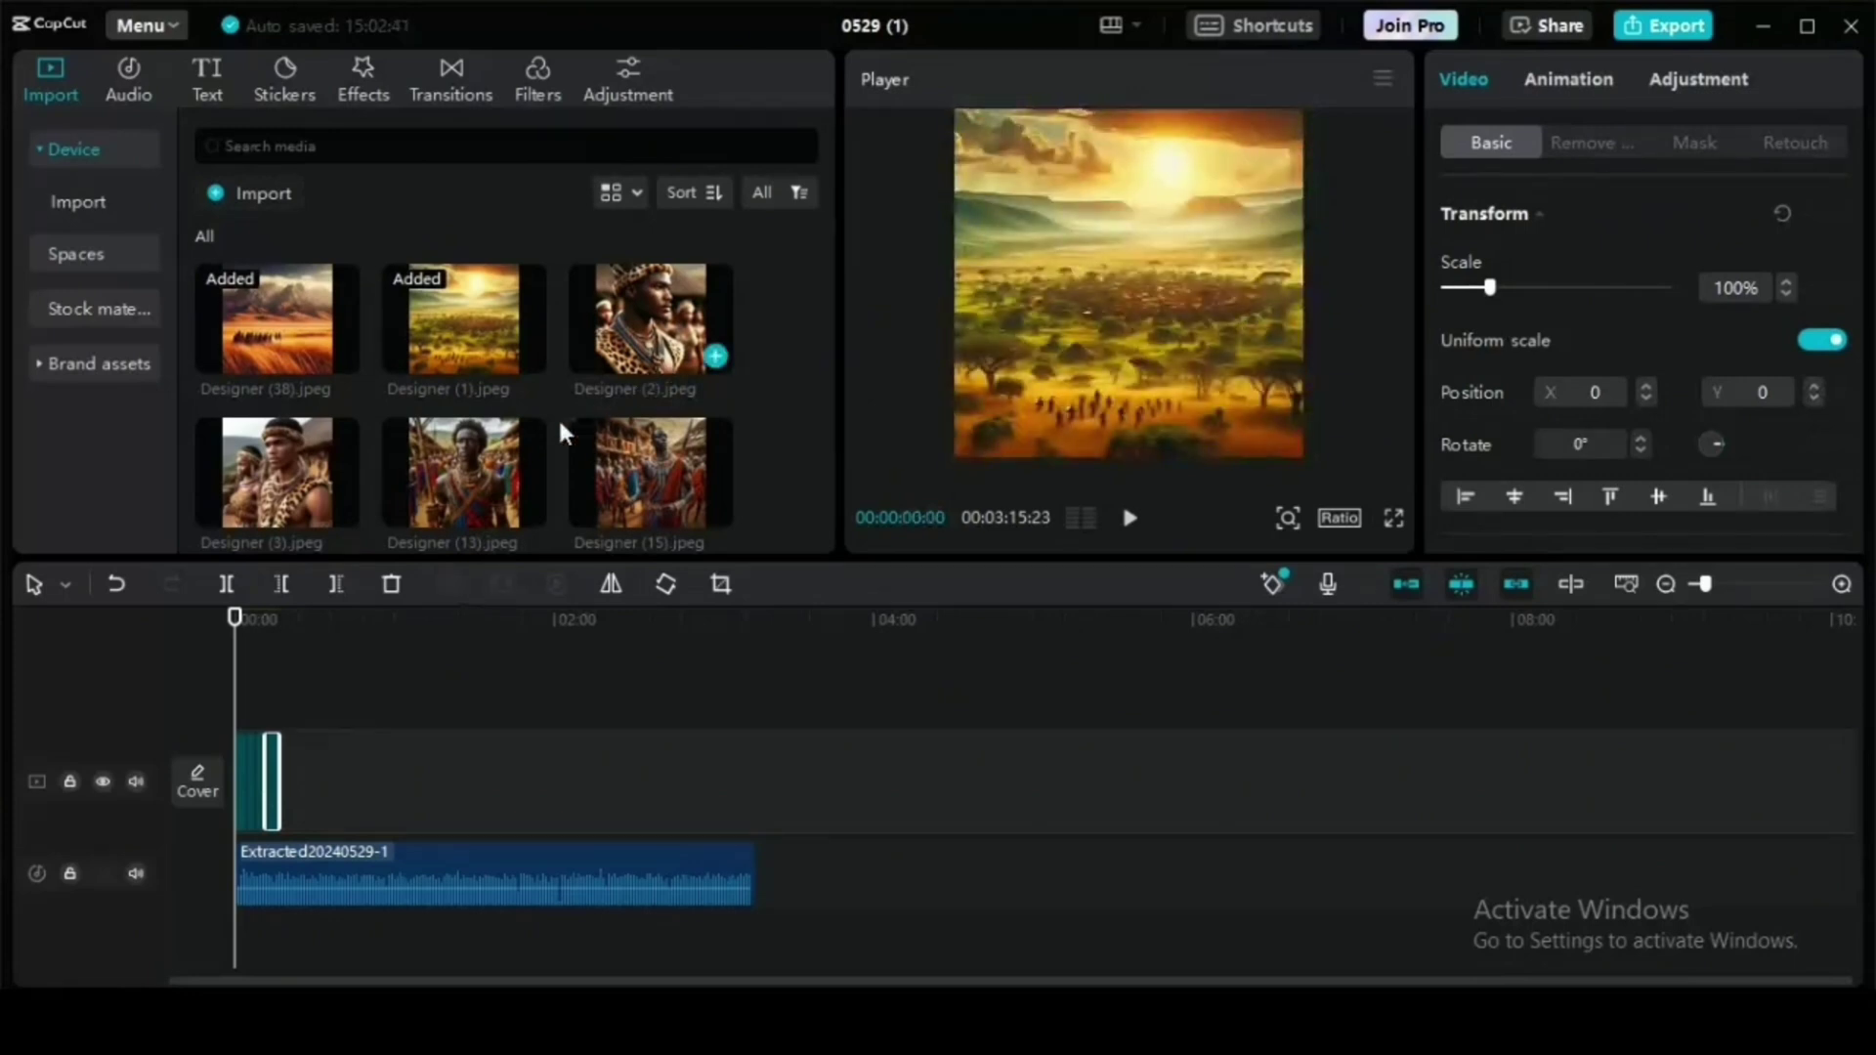
{"action": "scroll", "coordinate": [473, 376], "scroll_direction": "down", "scroll_amount": 2}
{"action": "left_click_drag", "start_coordinate": [474, 376], "coordinate": [326, 800]}
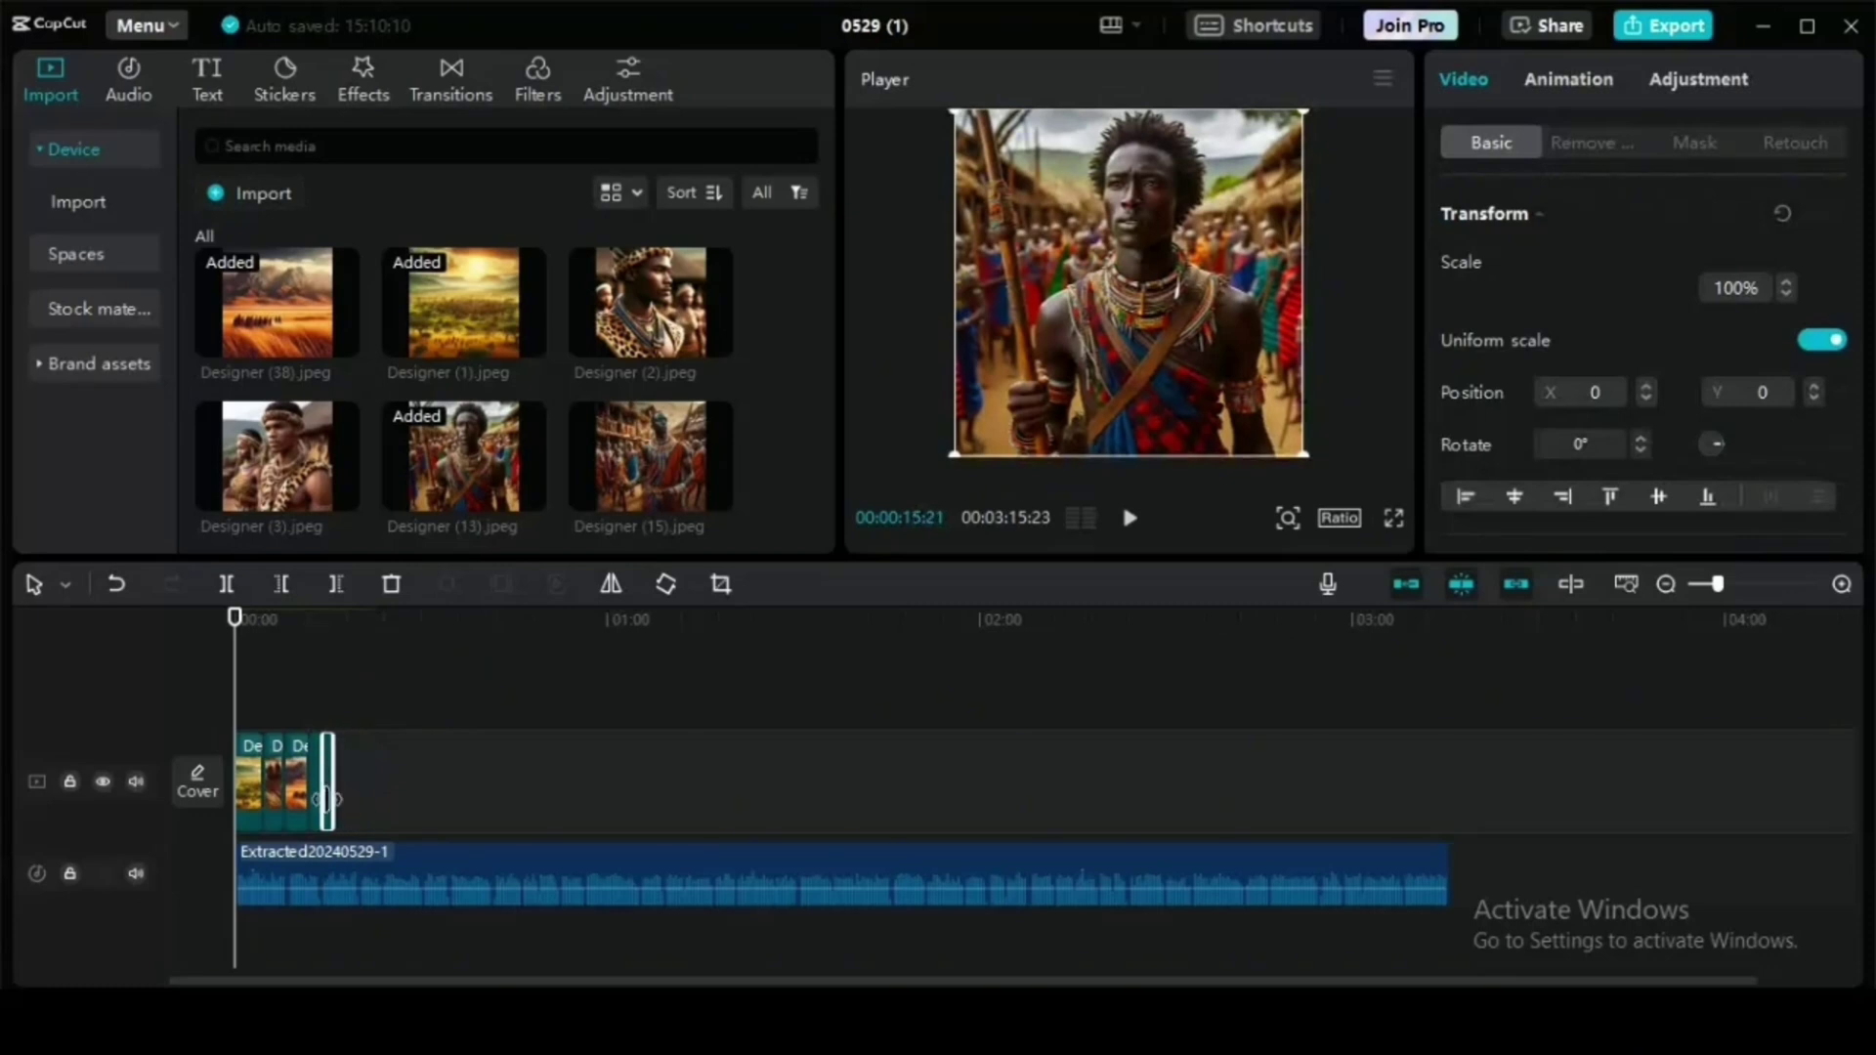
{"action": "left_click", "coordinate": [416, 674]}
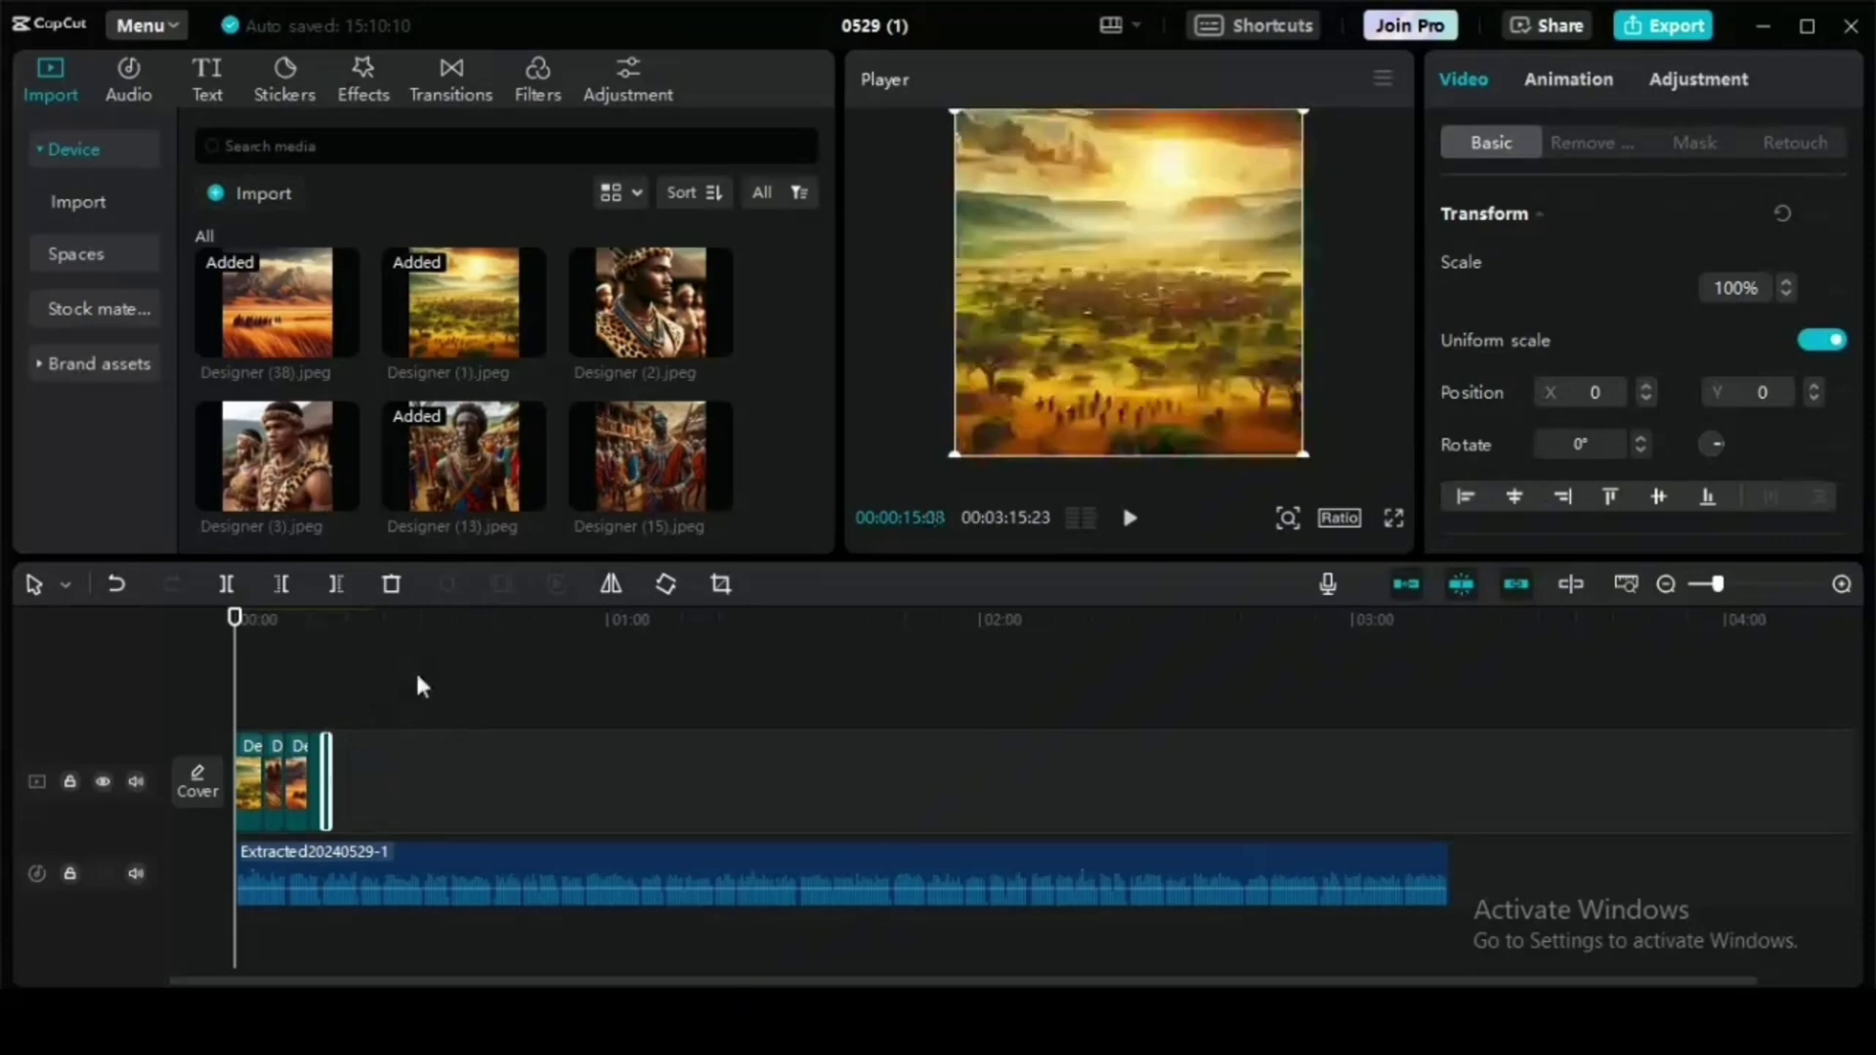
{"action": "left_click", "coordinate": [1132, 519]}
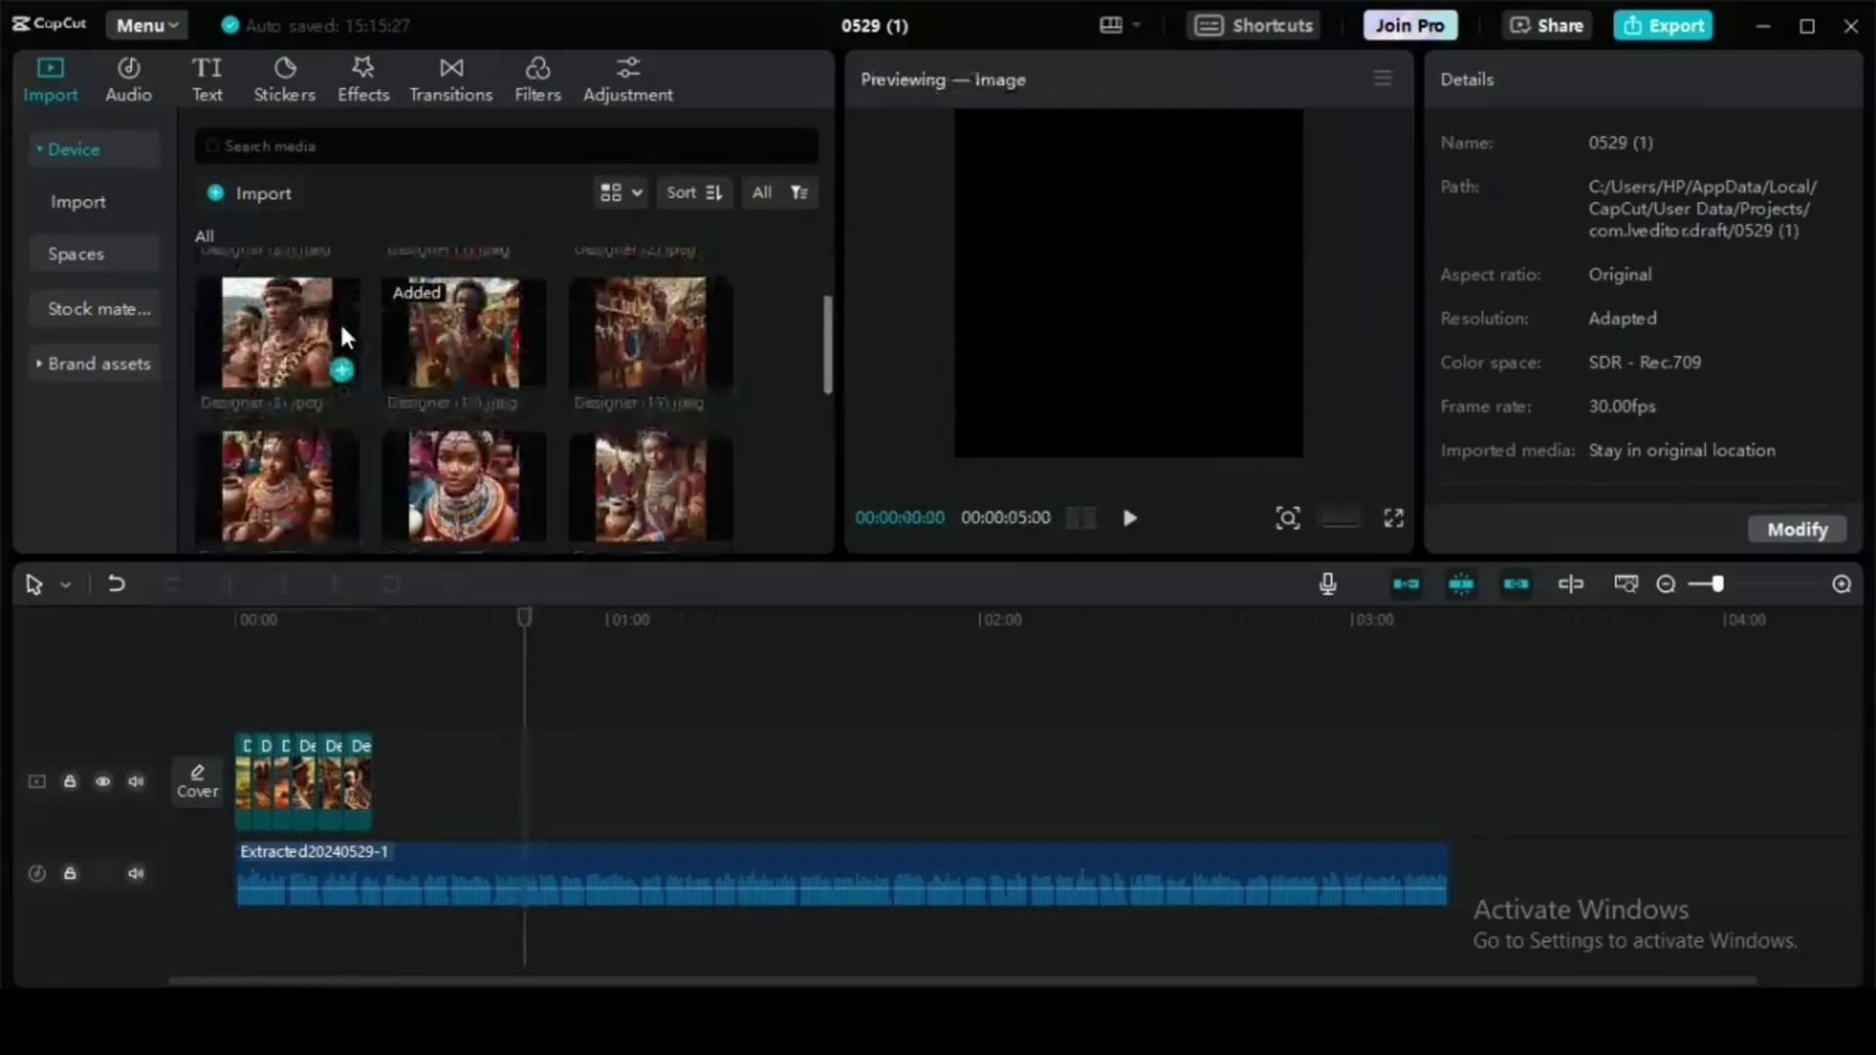
Add the portraits Designer (17) and Designer (32) to the end of the video track.
{"action": "left_click_drag", "start_coordinate": [338, 320], "coordinate": [378, 788]}
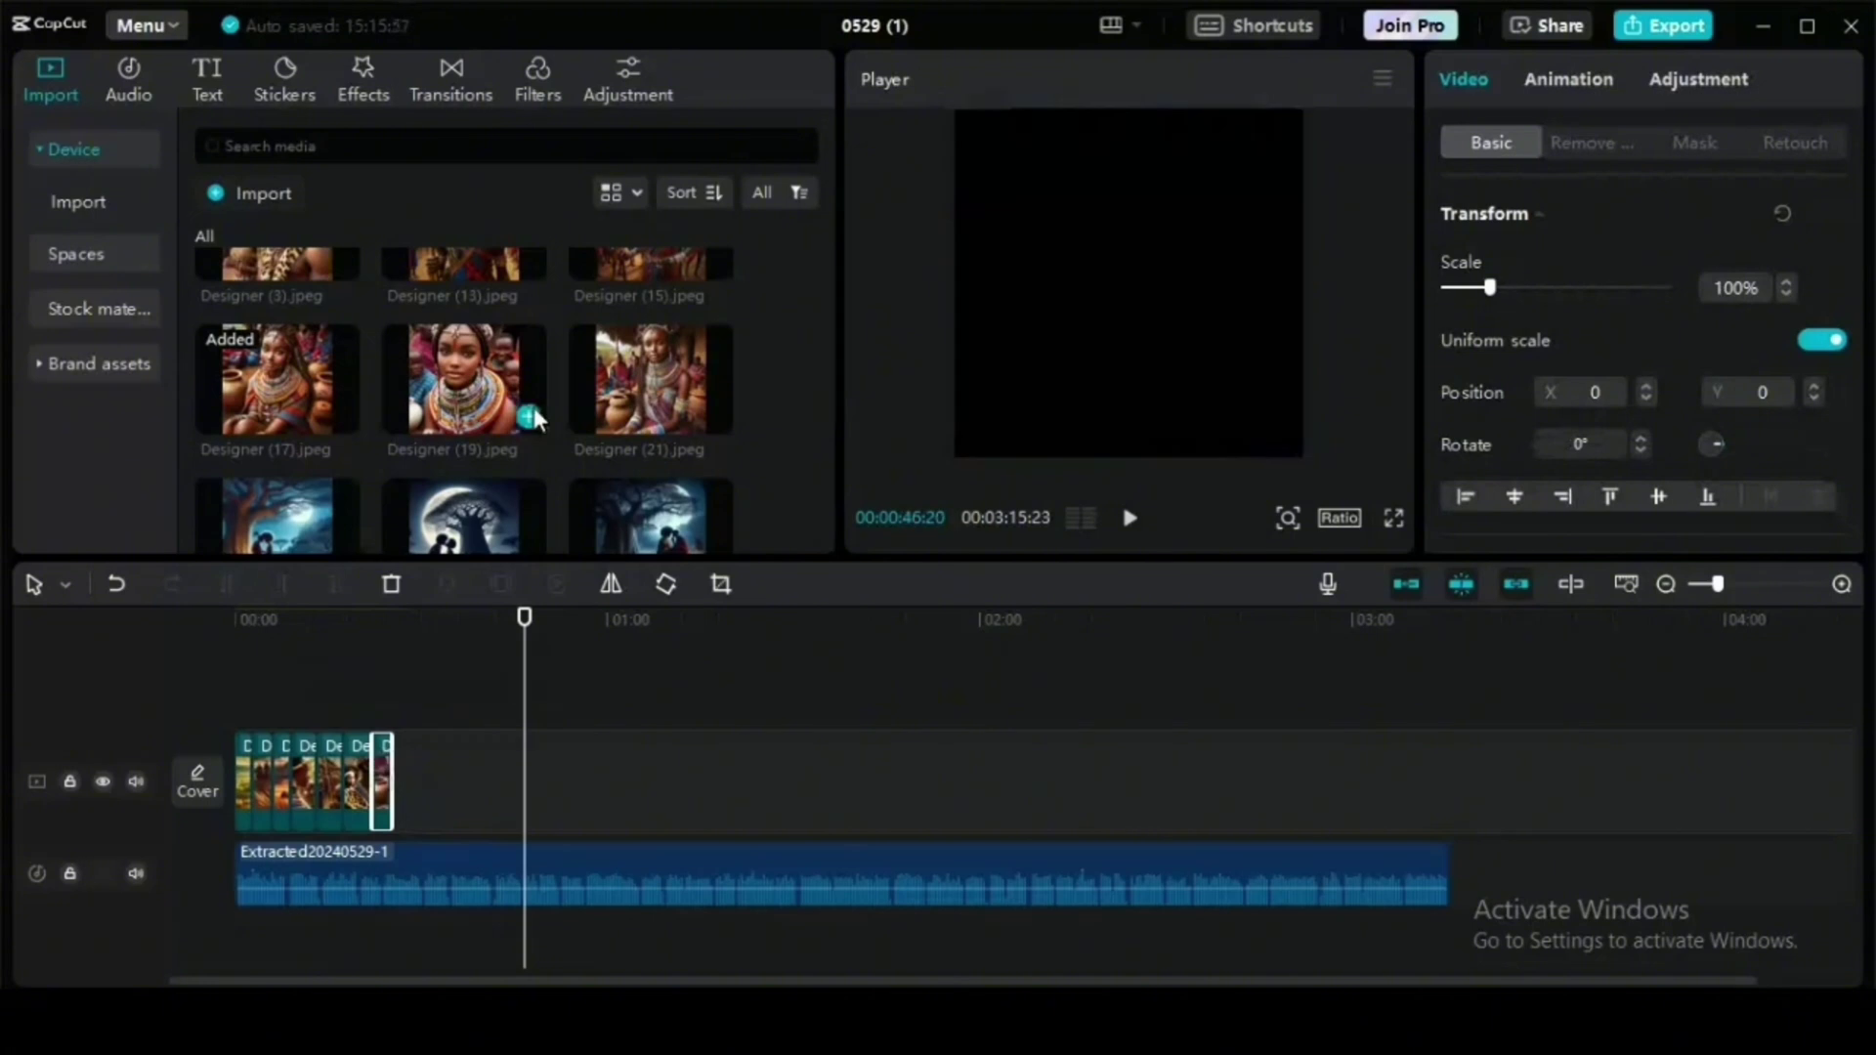
{"action": "scroll", "coordinate": [518, 420], "scroll_direction": "up", "scroll_amount": 1}
{"action": "scroll", "coordinate": [518, 420], "scroll_direction": "down", "scroll_amount": 1}
{"action": "scroll", "coordinate": [518, 426], "scroll_direction": "up", "scroll_amount": 1}
{"action": "scroll", "coordinate": [519, 428], "scroll_direction": "down", "scroll_amount": 2}
{"action": "scroll", "coordinate": [520, 429], "scroll_direction": "down", "scroll_amount": 1}
{"action": "scroll", "coordinate": [519, 437], "scroll_direction": "down", "scroll_amount": 3}
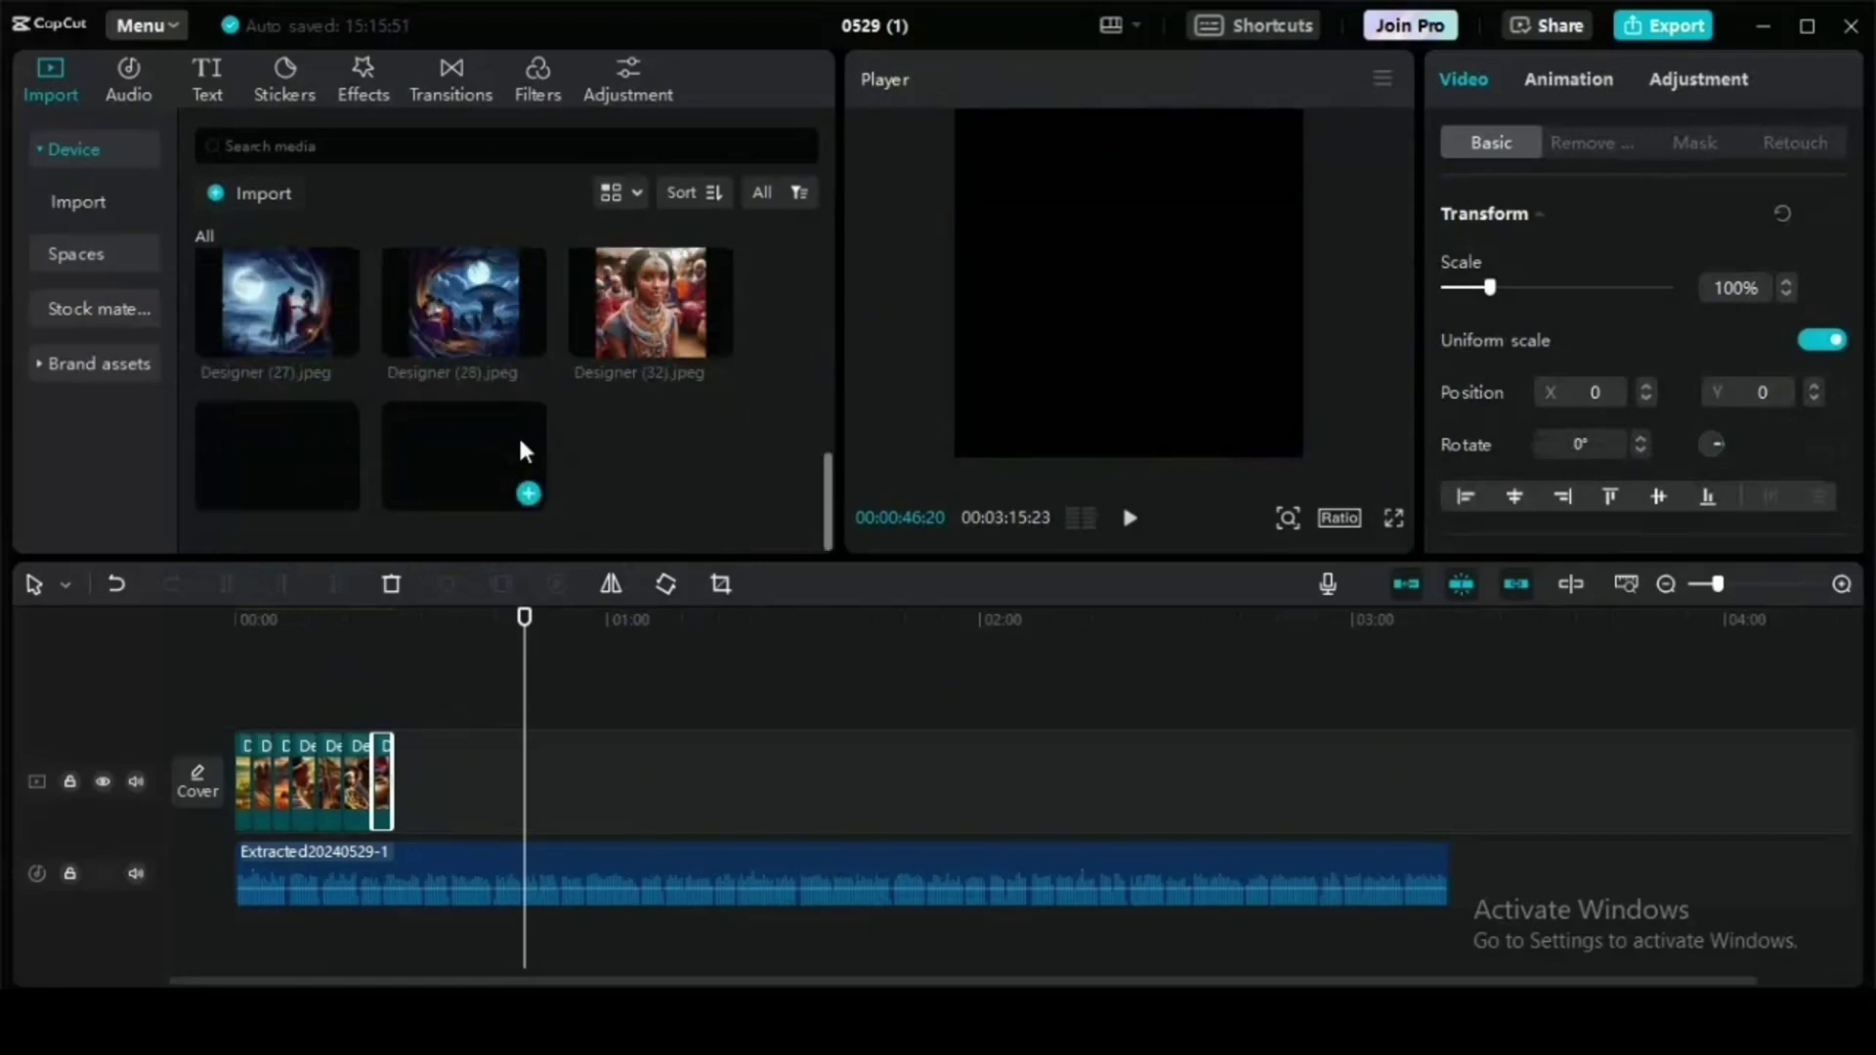
{"action": "left_click_drag", "start_coordinate": [671, 326], "coordinate": [436, 751]}
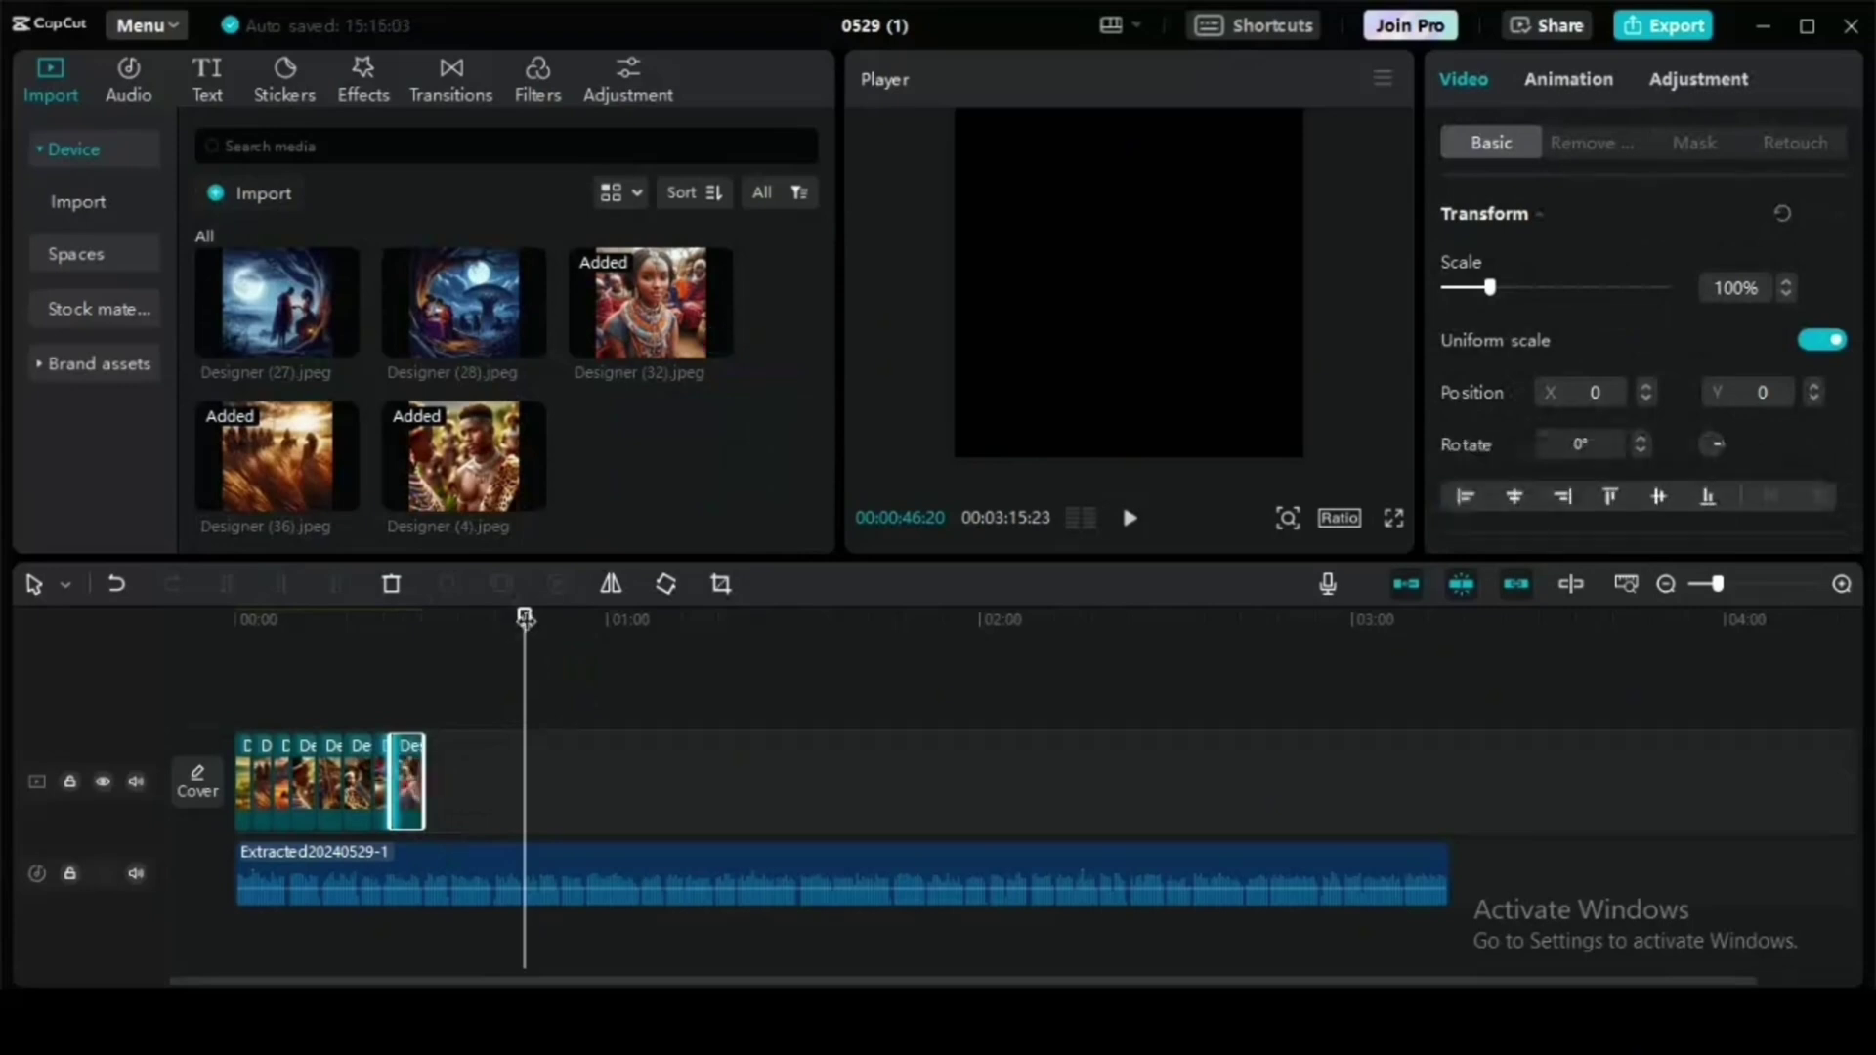
Return the playhead to the start of the timeline and add Designer (4) to the image sequence again.
{"action": "left_click_drag", "start_coordinate": [526, 618], "coordinate": [234, 618]}
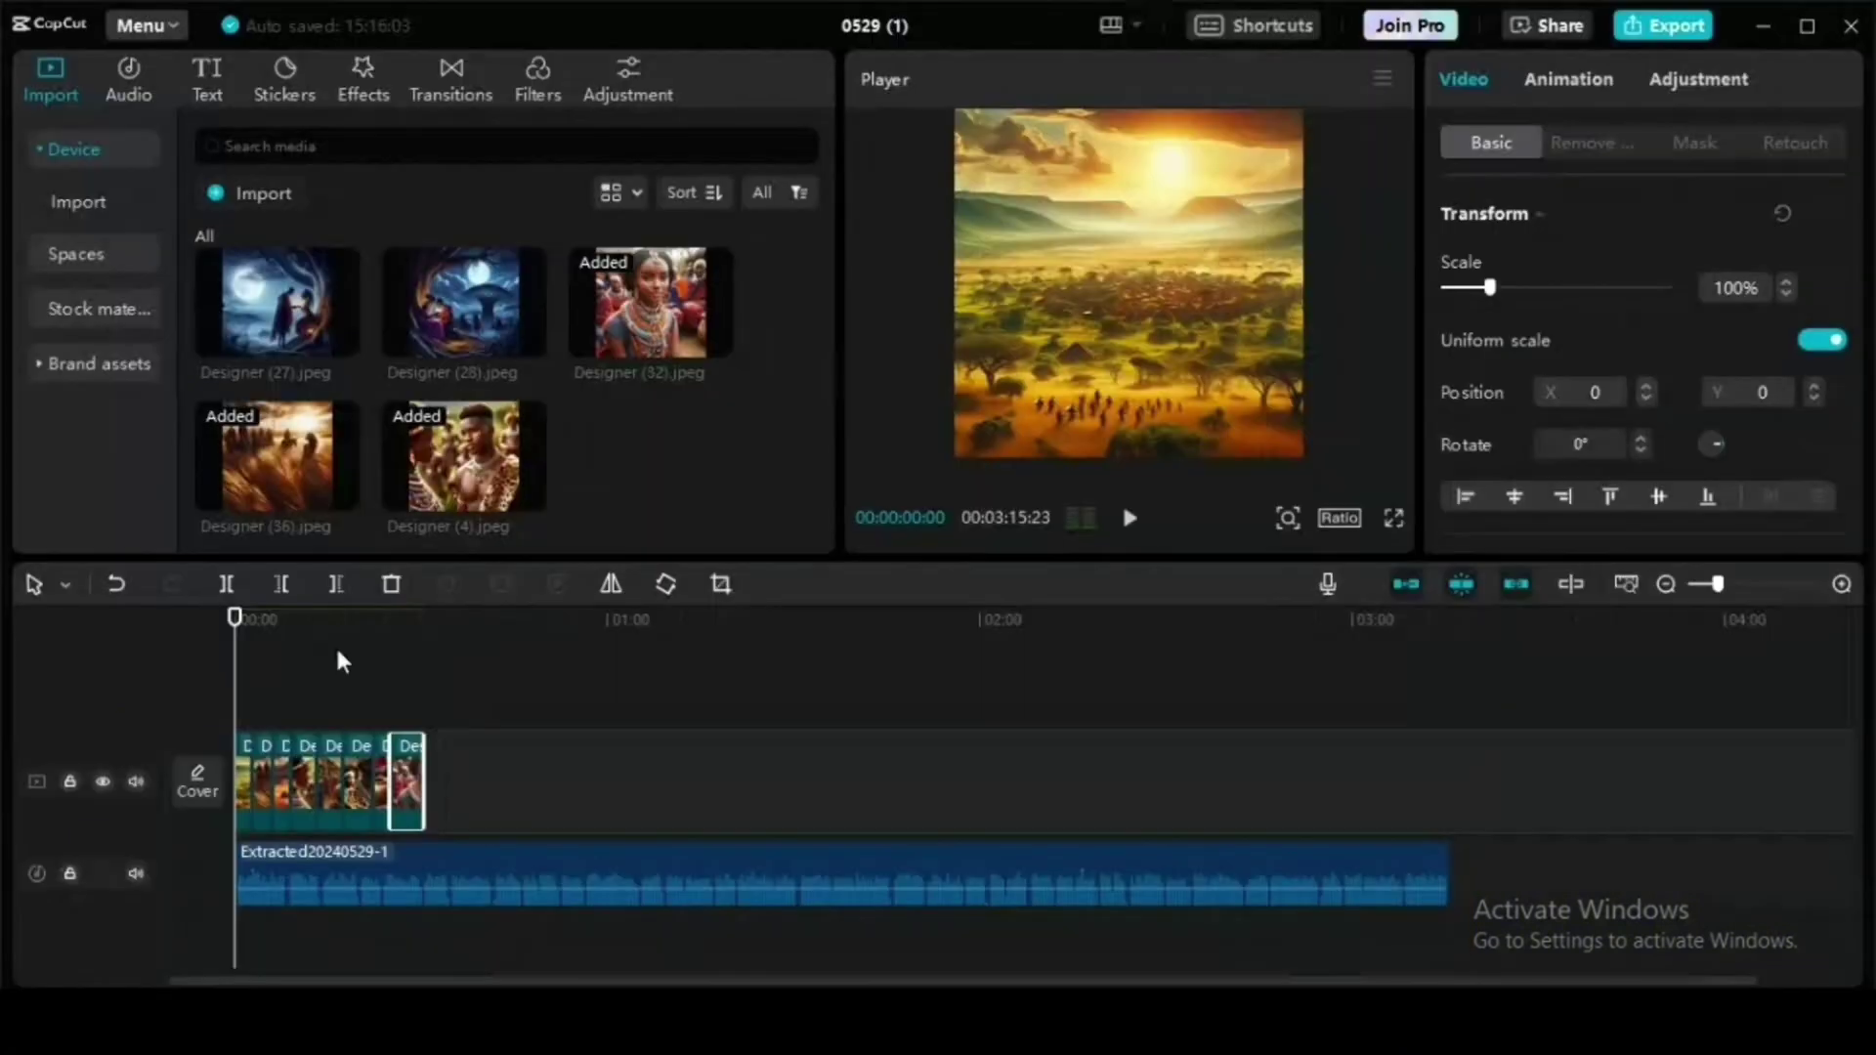
{"action": "mouse_move", "coordinate": [466, 452]}
{"action": "left_click_drag", "start_coordinate": [466, 451], "coordinate": [415, 765]}
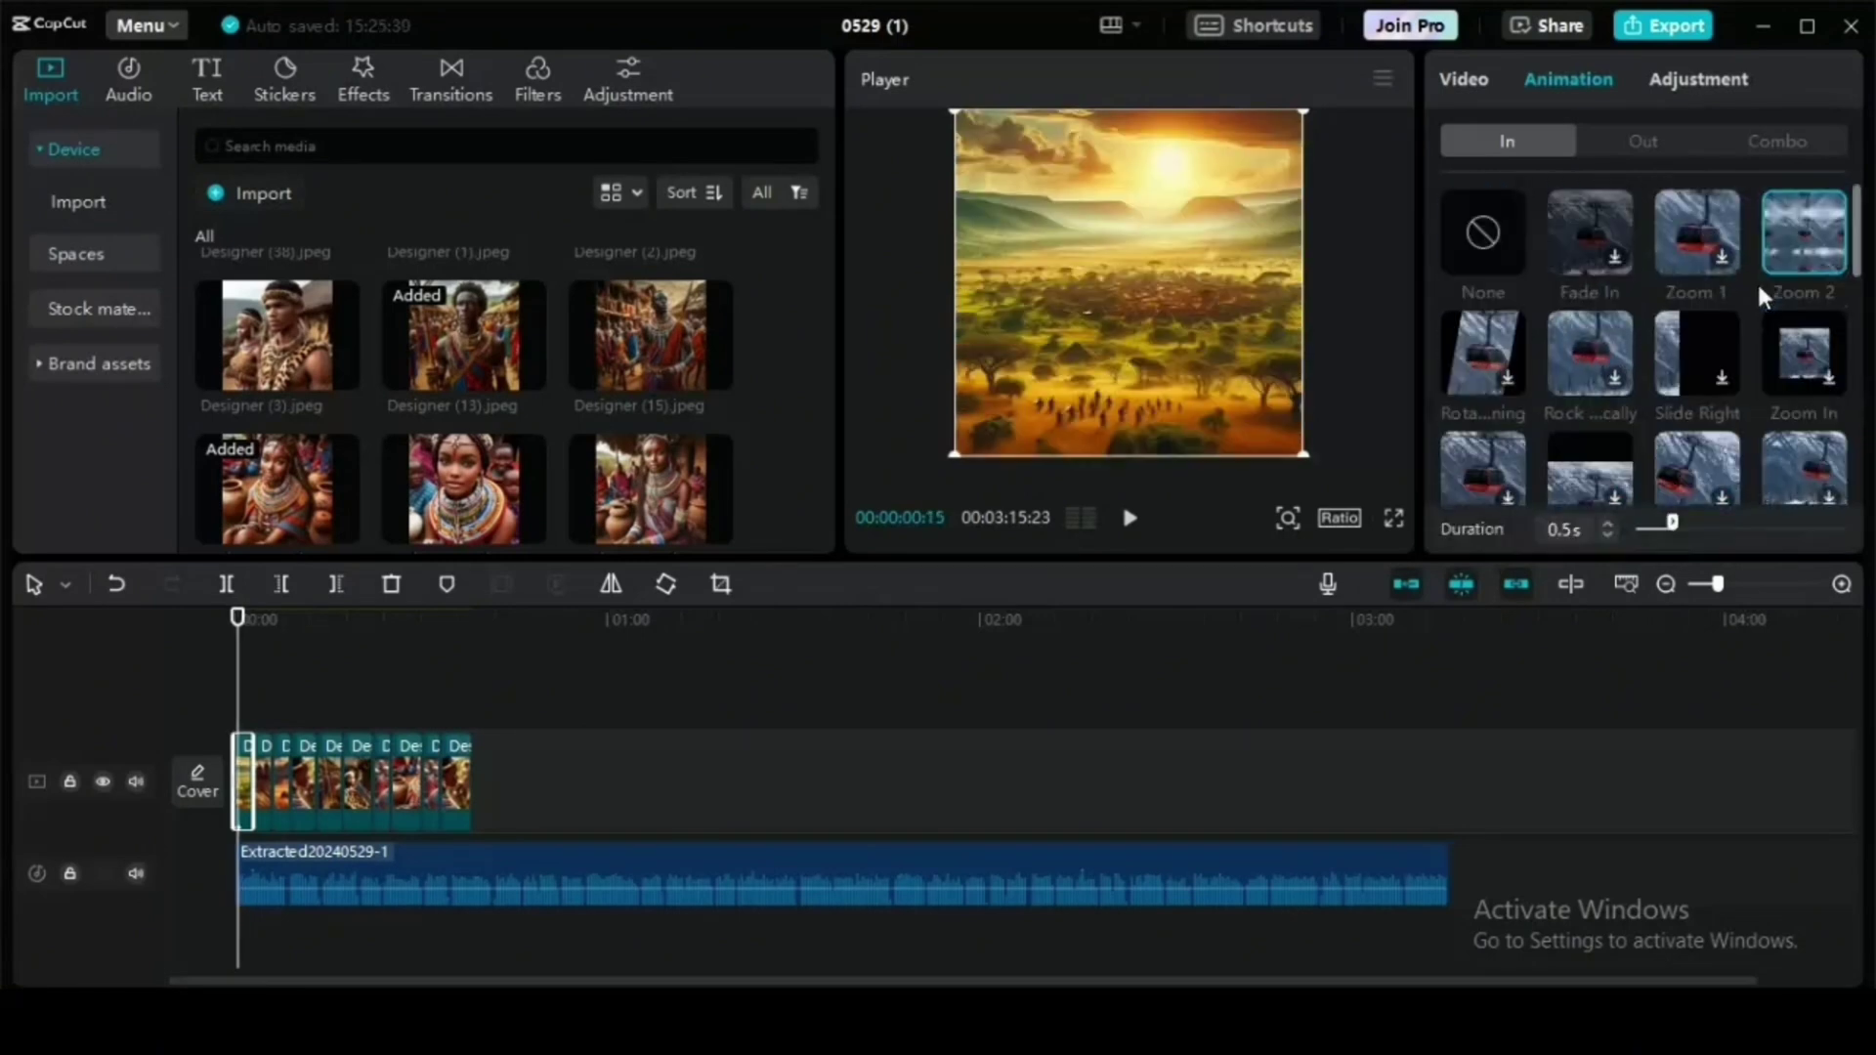
Set the first clip's In animation to None and place a Mix transition between the first two images.
{"action": "left_click", "coordinate": [1492, 252]}
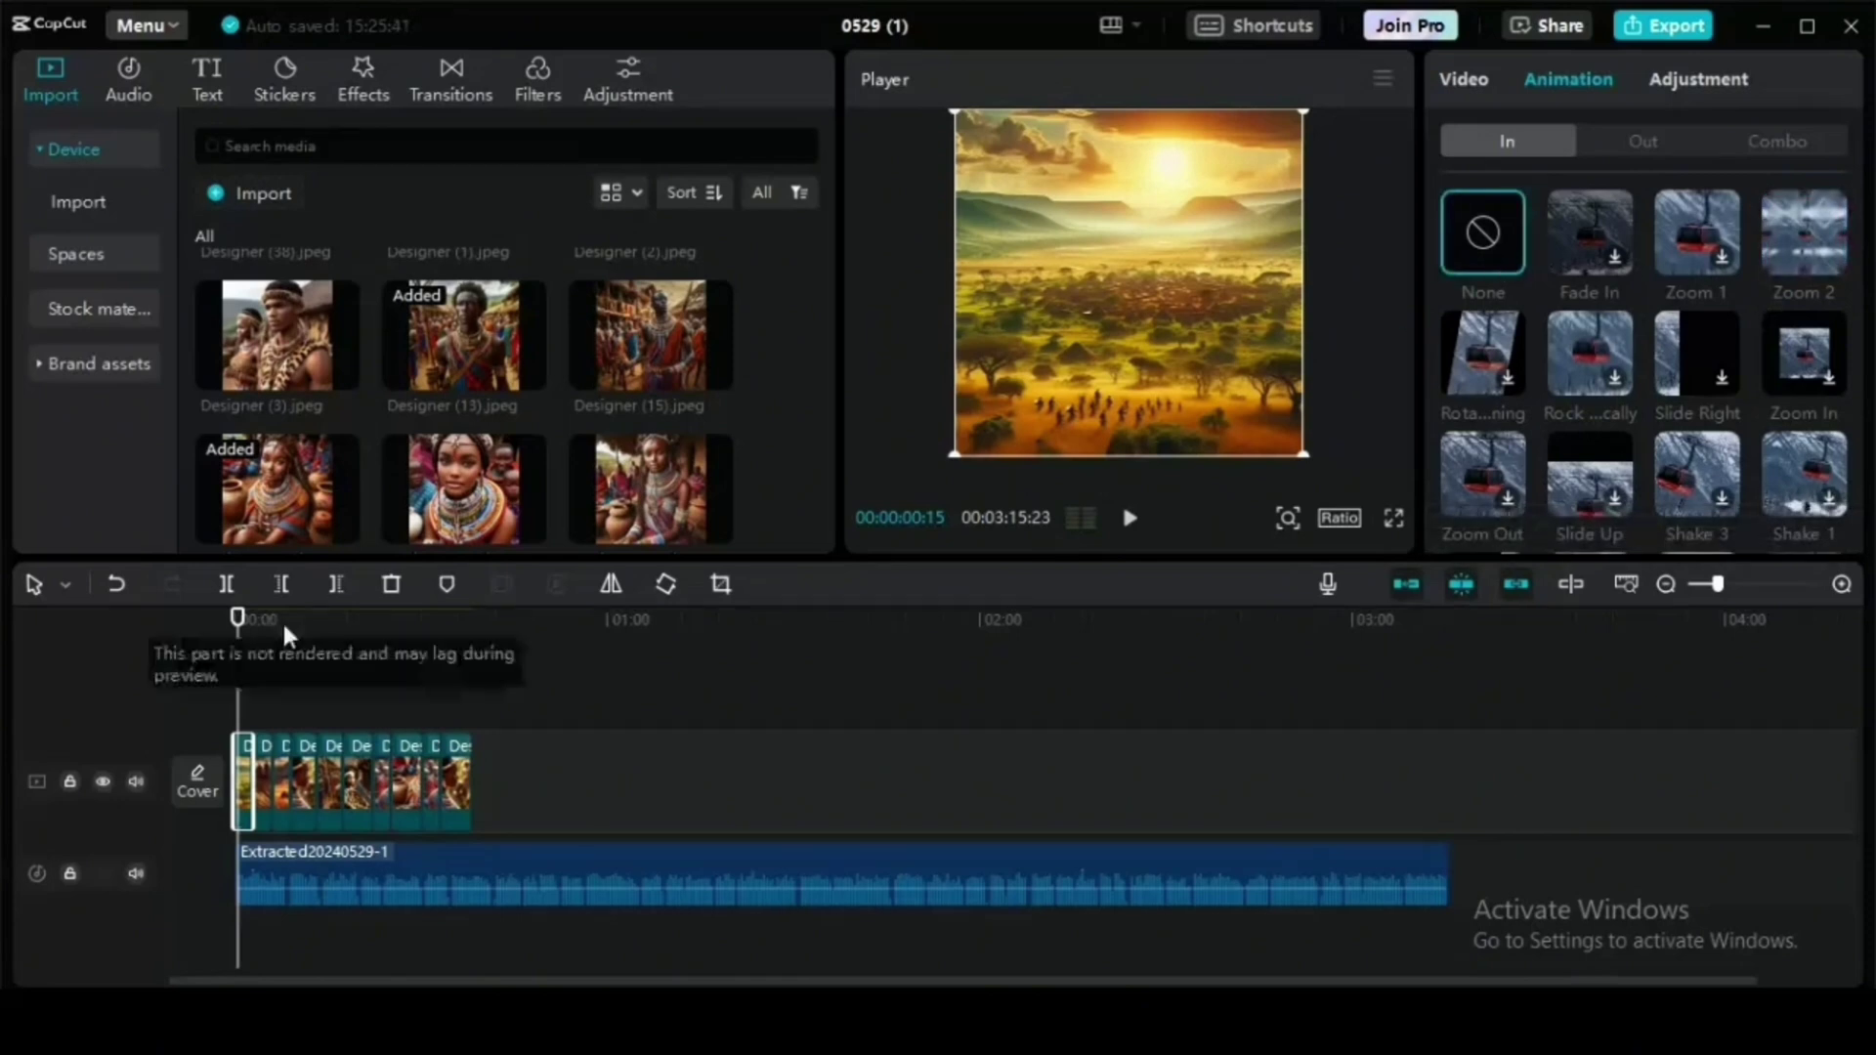
{"action": "left_click", "coordinate": [252, 616]}
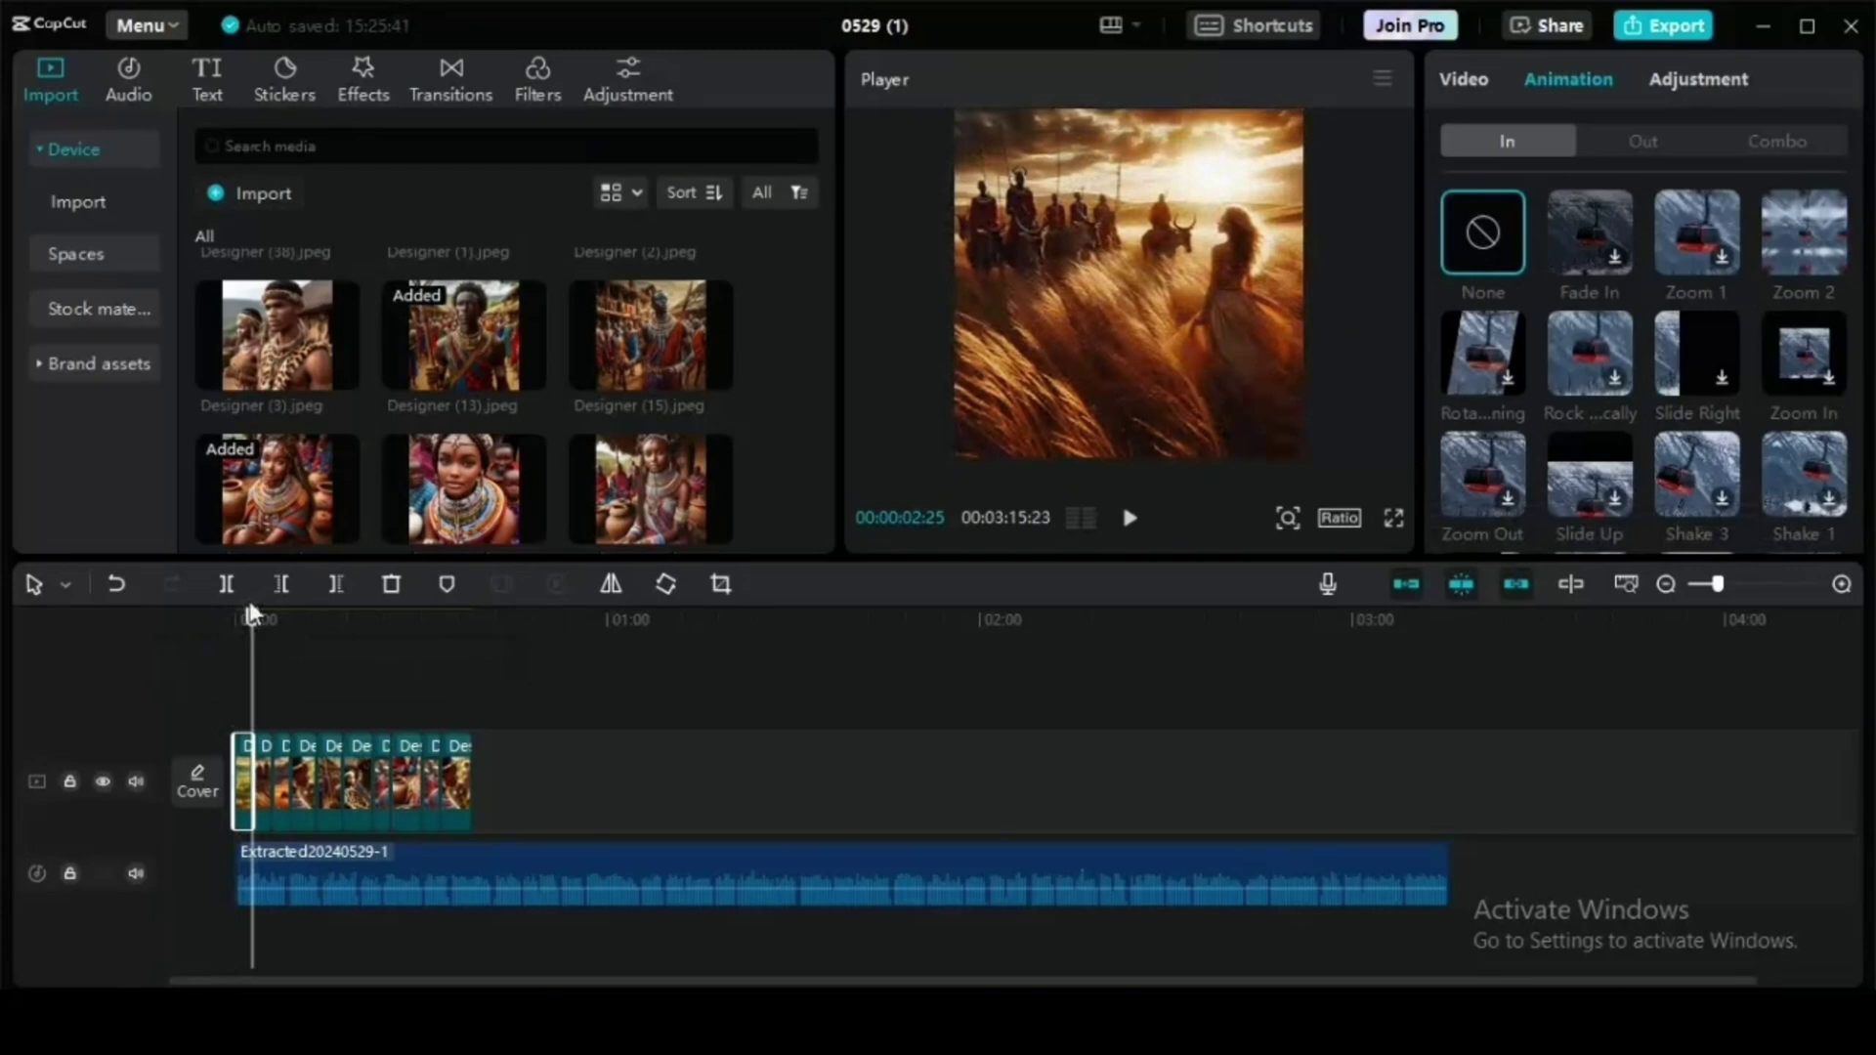
{"action": "left_click", "coordinate": [461, 71]}
{"action": "mouse_move", "coordinate": [229, 244]}
{"action": "left_mouse_down"}
{"action": "mouse_move", "coordinate": [249, 528]}
{"action": "mouse_move", "coordinate": [199, 789]}
{"action": "mouse_move", "coordinate": [261, 765]}
{"action": "left_mouse_up"}
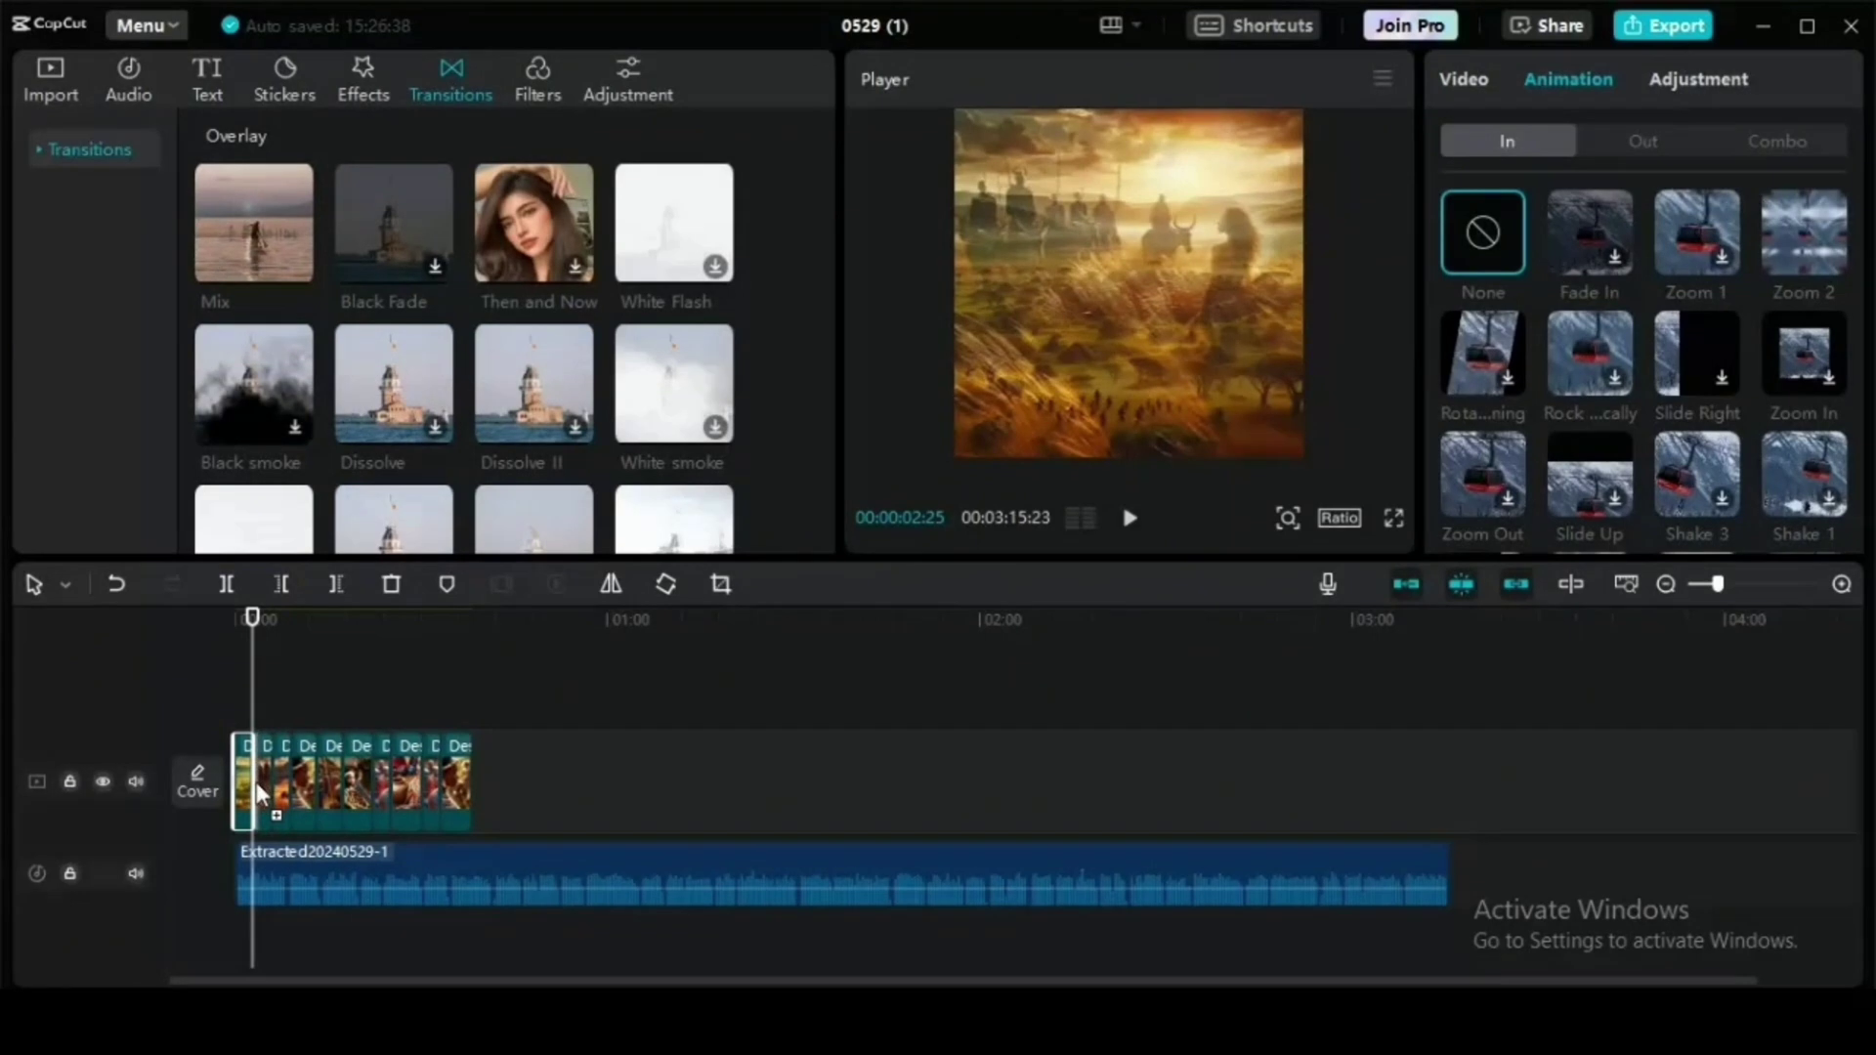
{"action": "left_click_drag", "start_coordinate": [247, 750], "coordinate": [262, 744]}
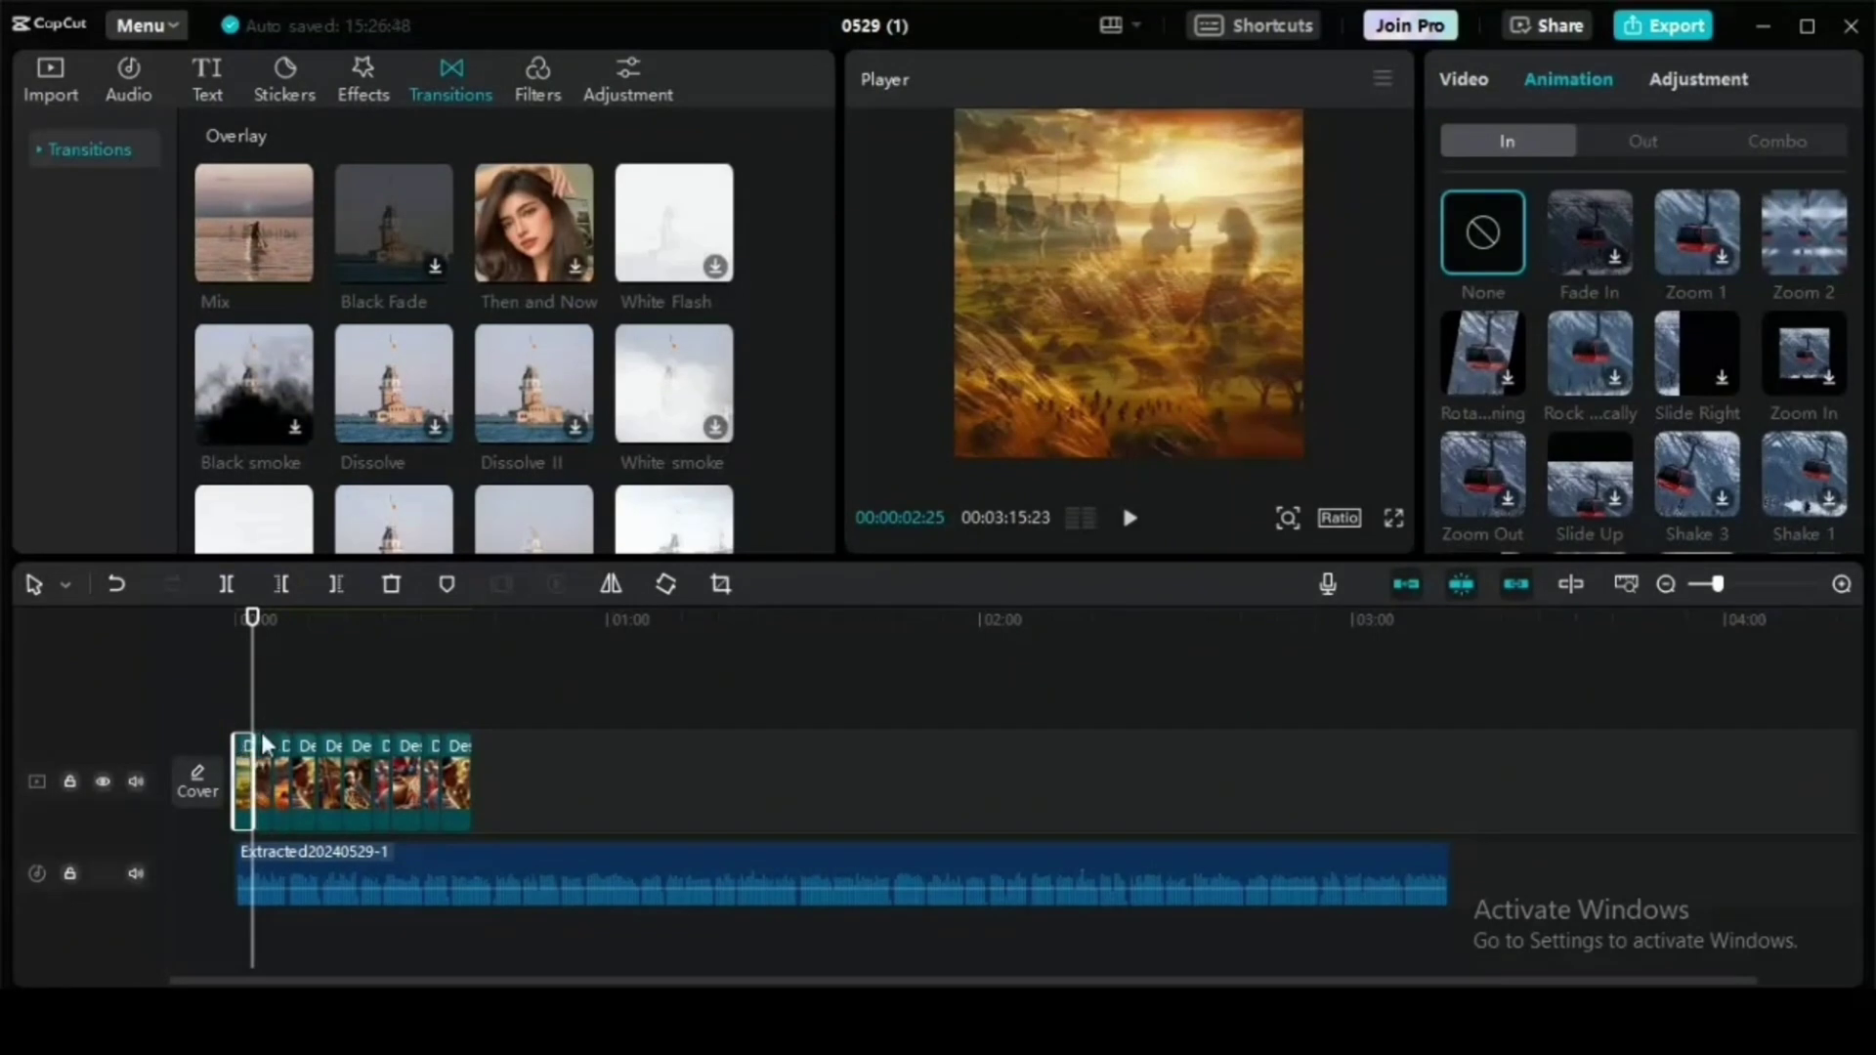